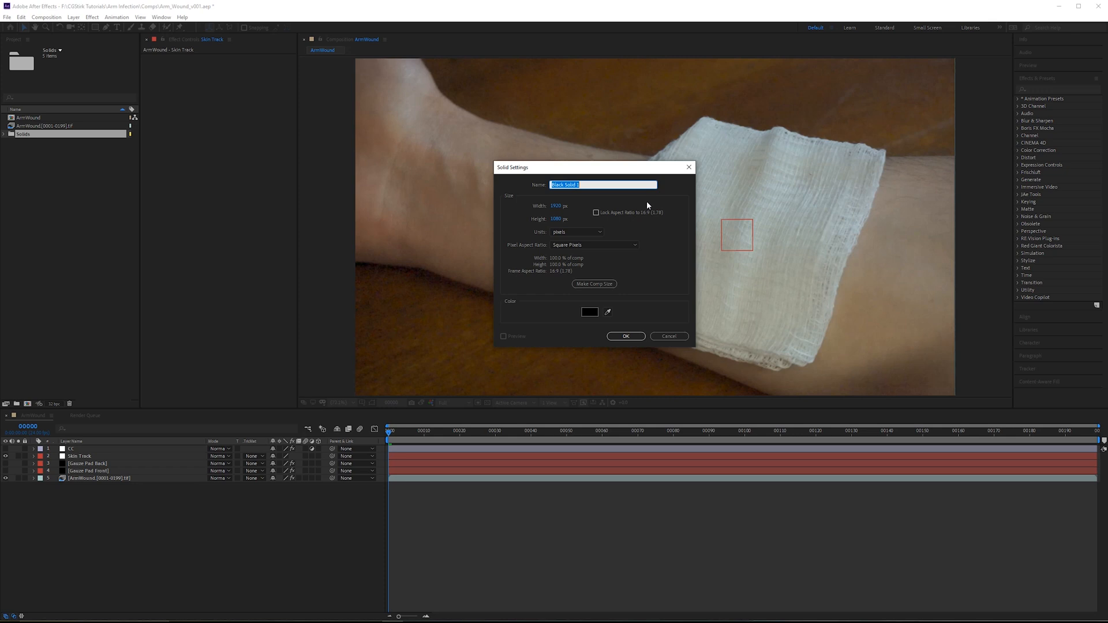
# - Create a solid named "Gauze Pad Roto", hide it, and place it directly below the Skin Track layer
pyautogui.write('Gauze Pad Roto')
pyautogui.click(627, 337)
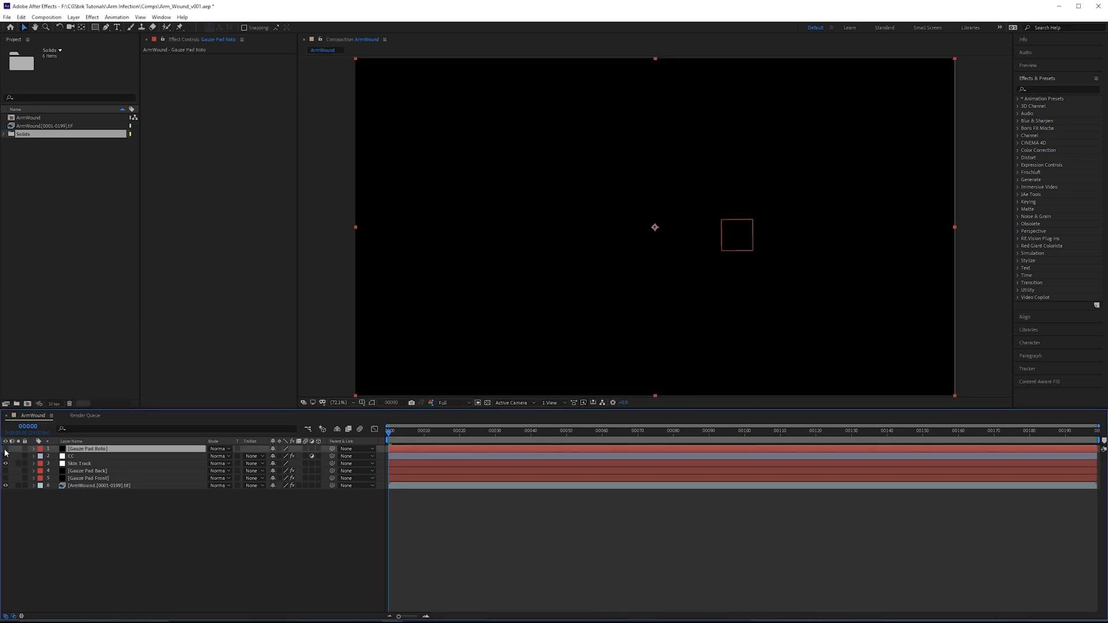
pyautogui.click(5, 449)
pyautogui.moveTo(119, 450); pyautogui.dragTo(100, 477)
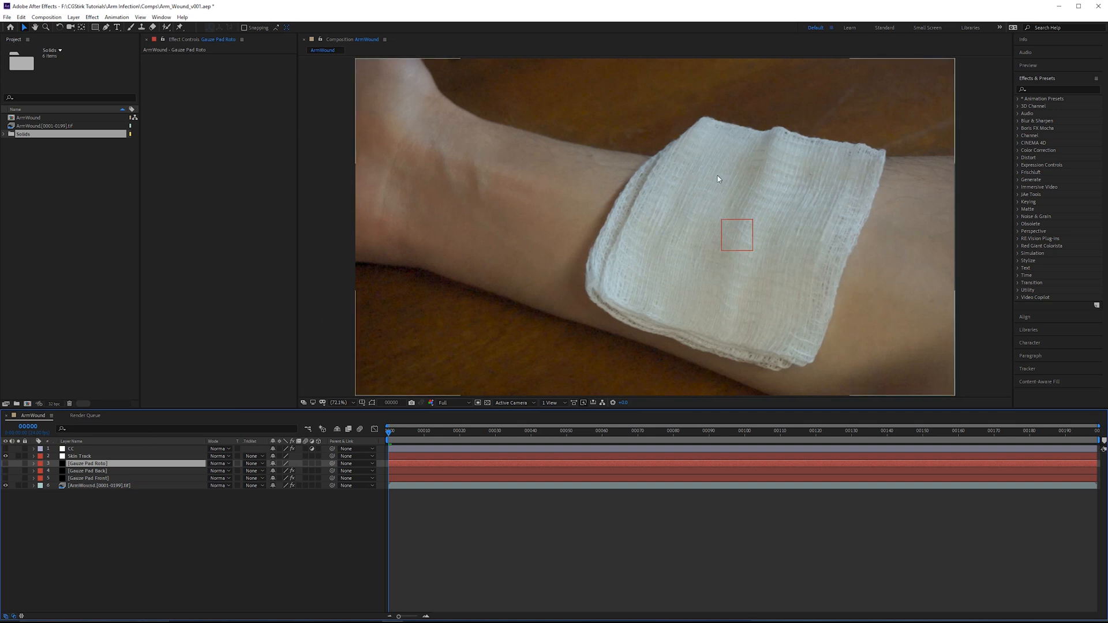
# - Examine how the hand and fingers move over the gauze pad throughout the shot
pyautogui.click(110, 27)
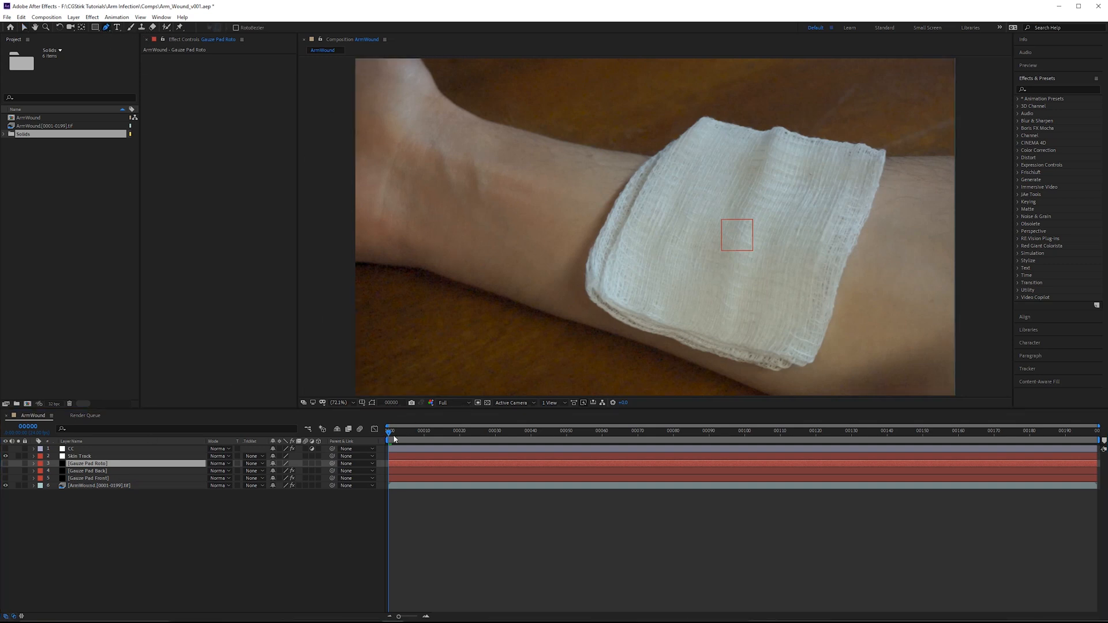
pyautogui.press('space')
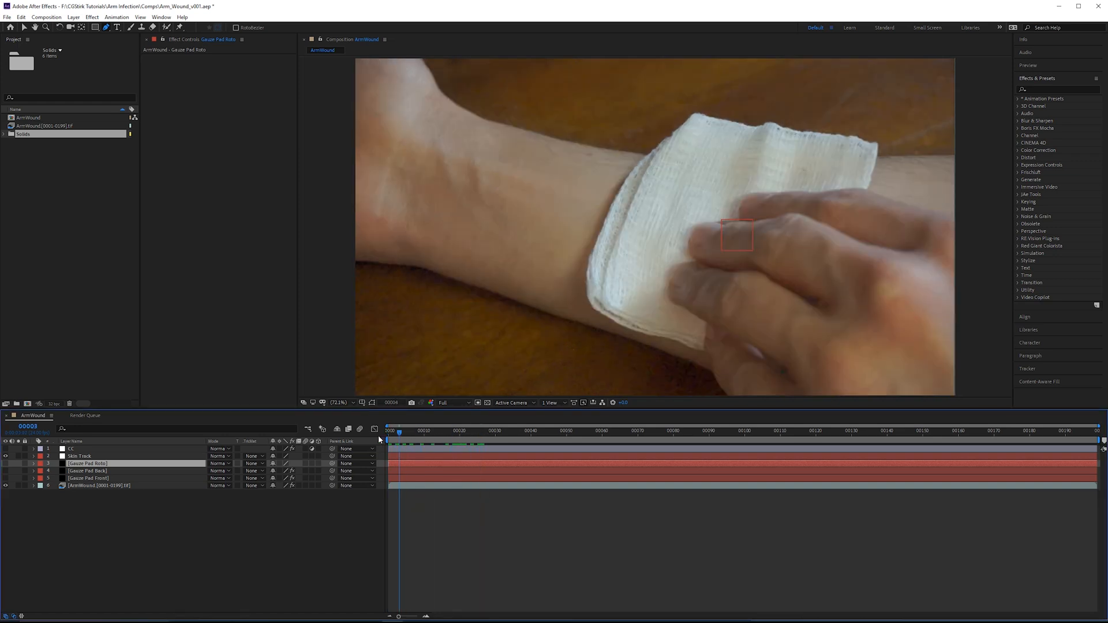
pyautogui.press('space')
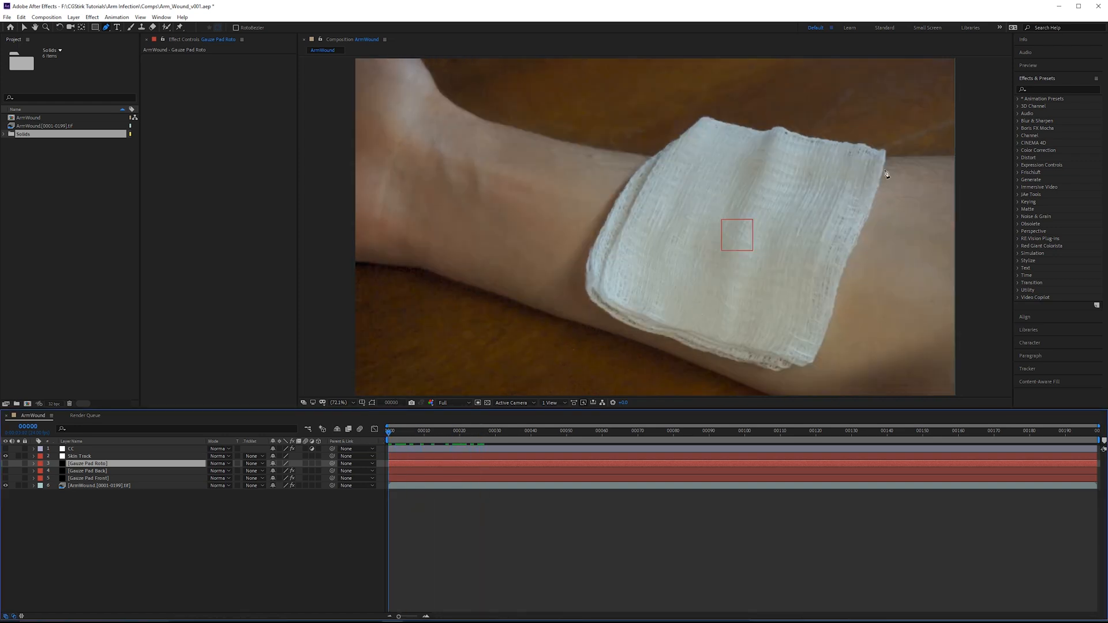
pyautogui.click(445, 432)
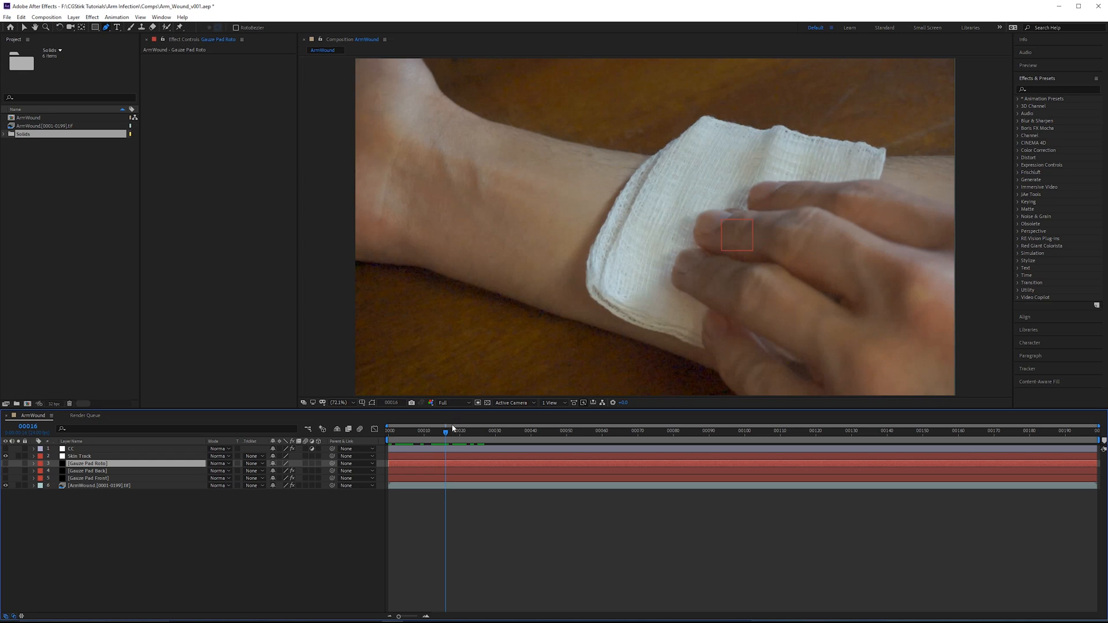
pyautogui.moveTo(438, 434)
pyautogui.mouseDown()
pyautogui.moveTo(410, 441)
pyautogui.moveTo(435, 438)
pyautogui.mouseUp()
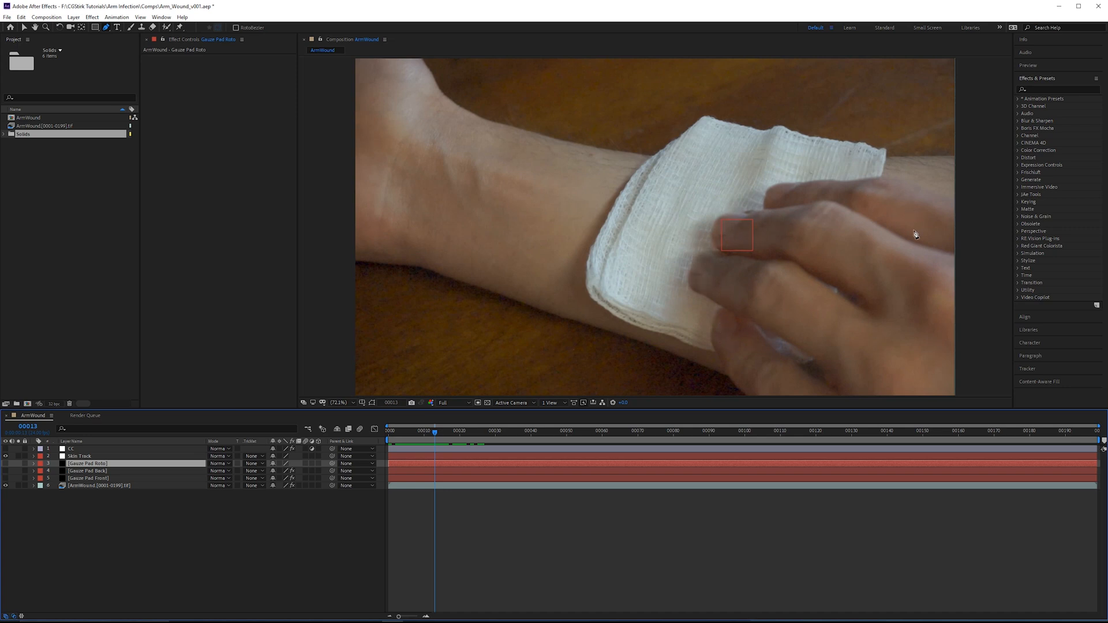
pyautogui.moveTo(445, 434); pyautogui.dragTo(738, 434)
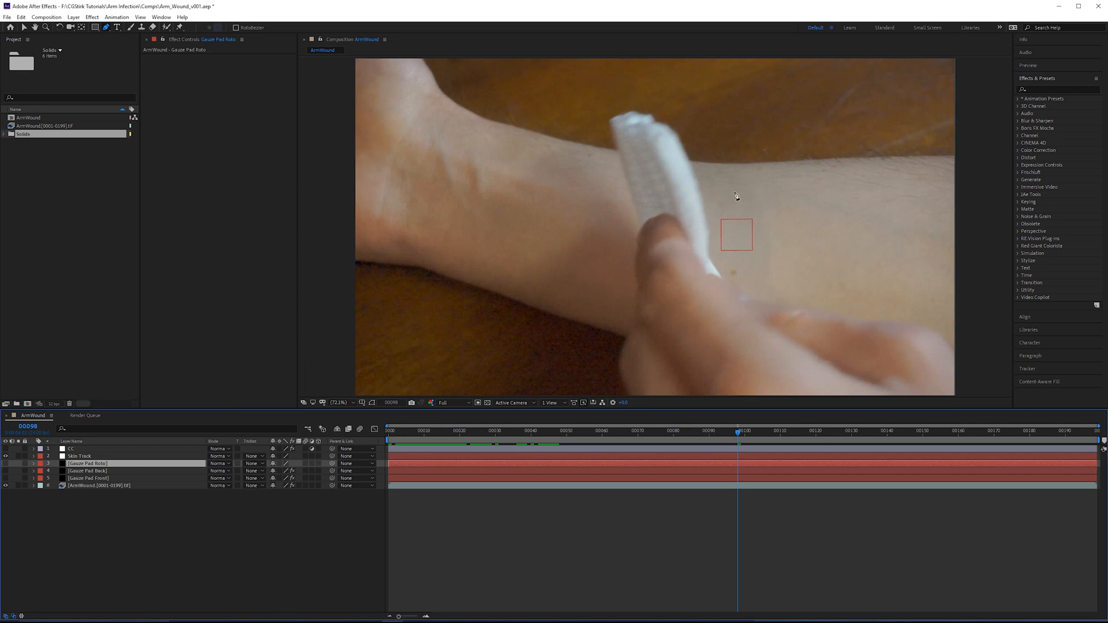
pyautogui.moveTo(731, 435); pyautogui.dragTo(463, 434)
pyautogui.scroll(1, 768, 295)
pyautogui.moveTo(768, 295); pyautogui.dragTo(648, 266)
pyautogui.moveTo(469, 438); pyautogui.dragTo(613, 431)
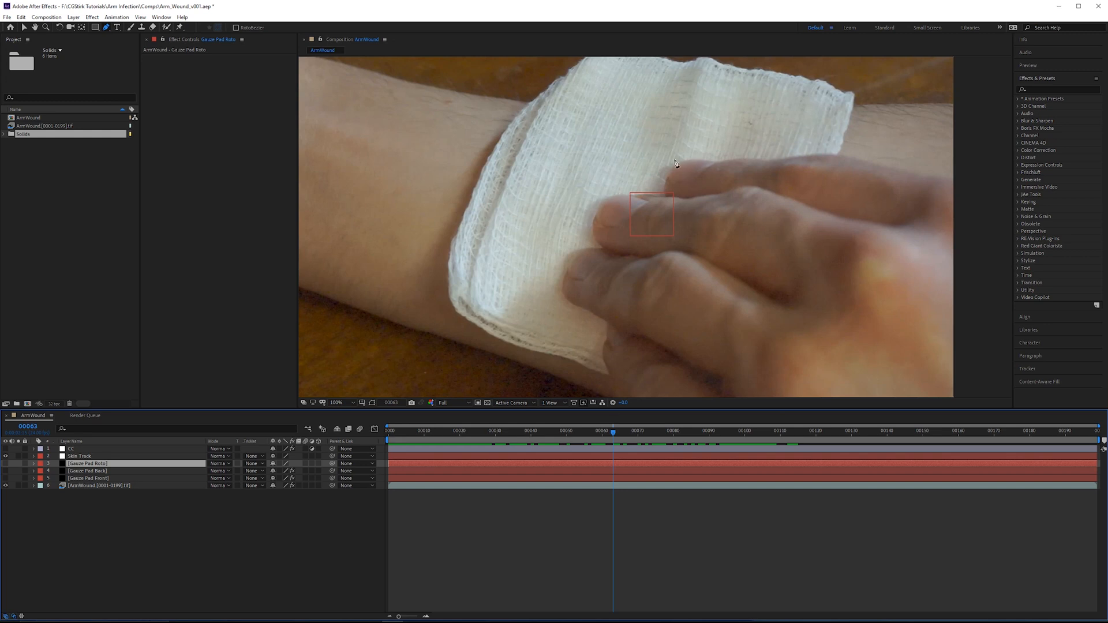
# - Go to frame 26, hide the Skin Track layer and select the Gauze Pad Roto layer
pyautogui.moveTo(597, 438); pyautogui.dragTo(480, 431)
pyautogui.moveTo(640, 233); pyautogui.dragTo(599, 273)
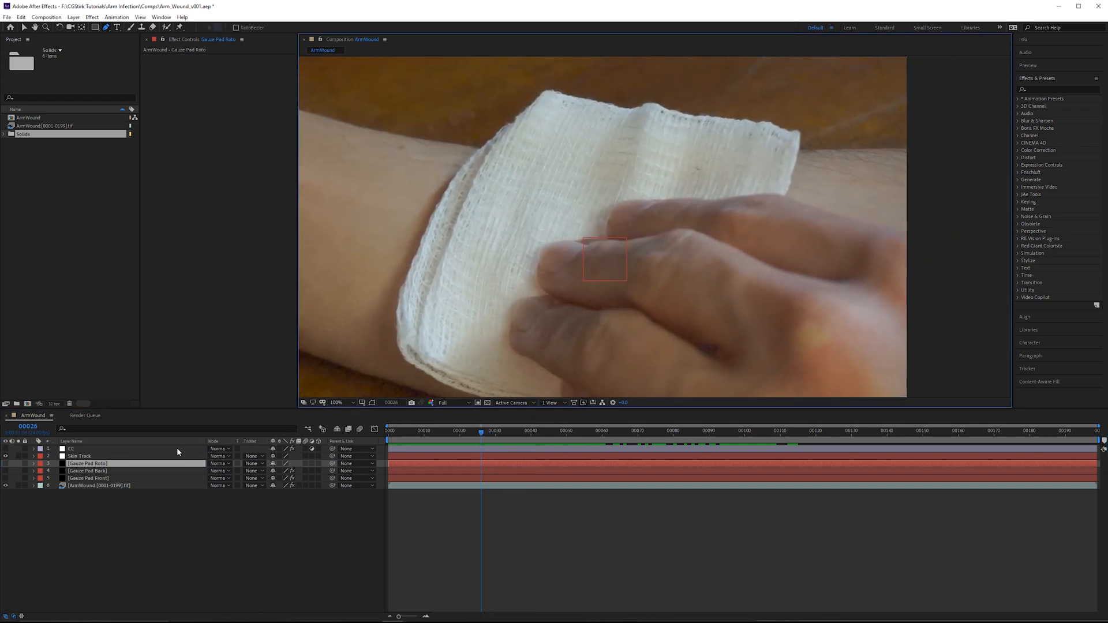
pyautogui.click(81, 456)
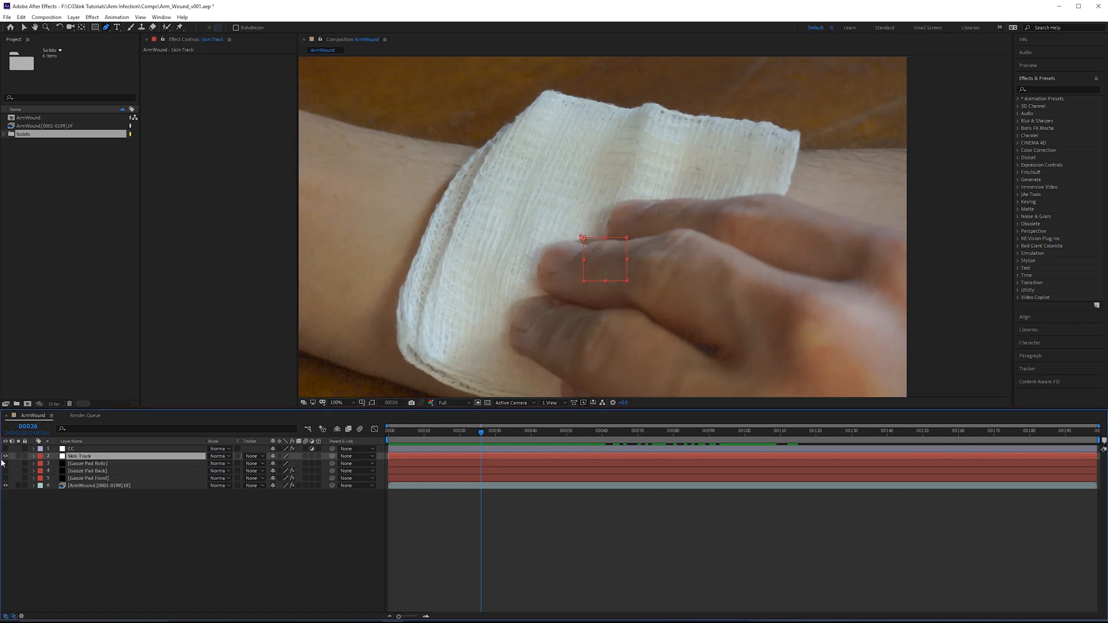
pyautogui.click(5, 456)
pyautogui.click(104, 467)
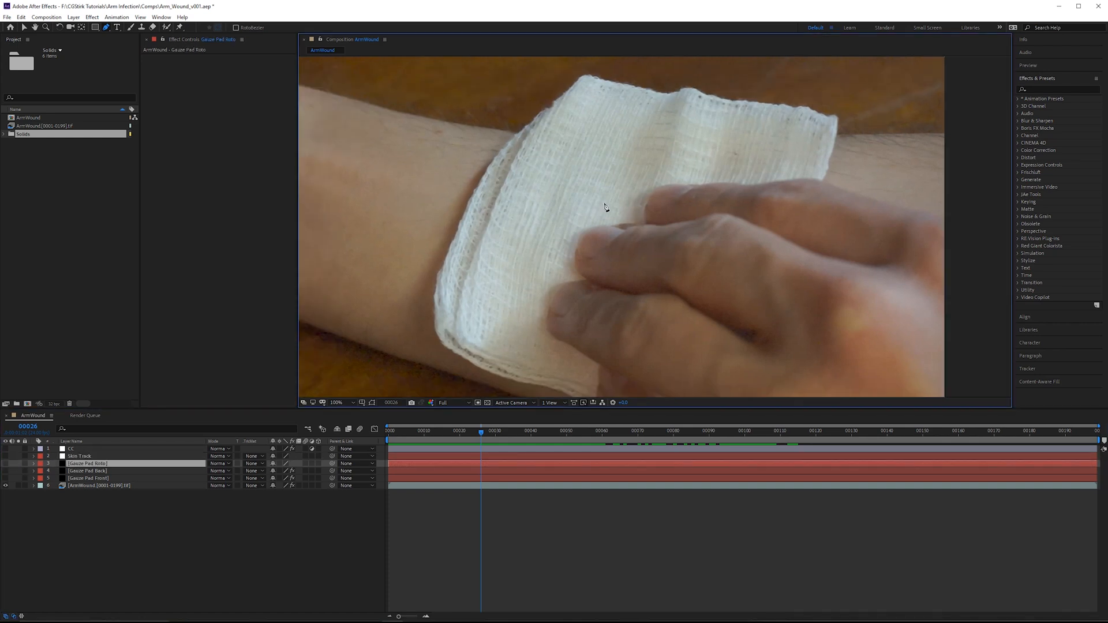
# - Start a Pen mask on Gauze Pad Roto between the index and middle fingers, running its lower edge across the back of the hand
pyautogui.click(655, 216)
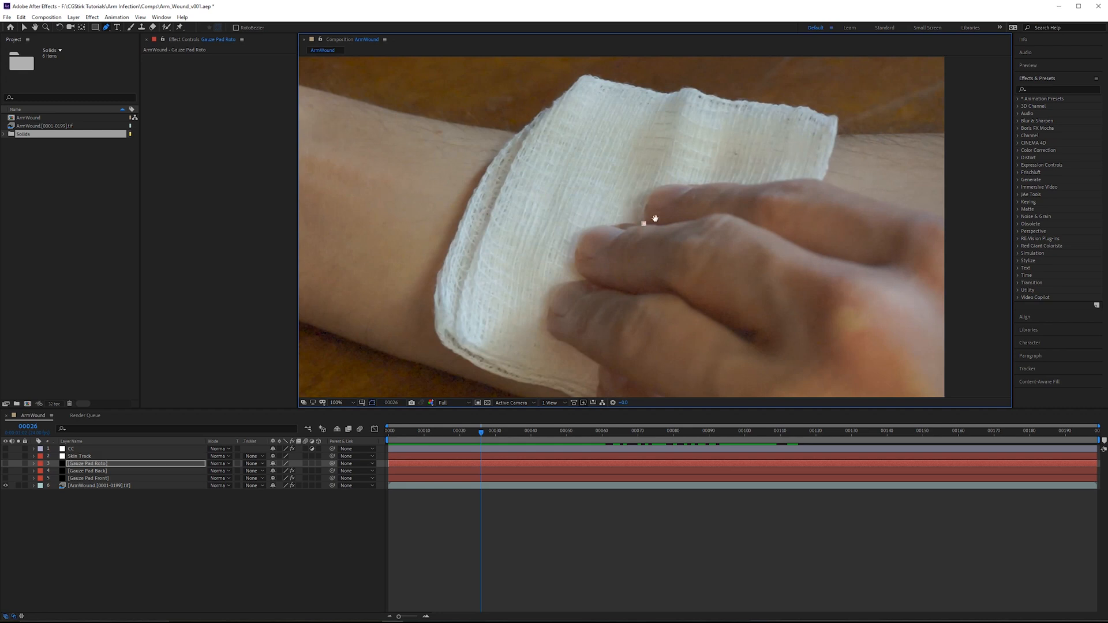
pyautogui.scroll(1, 652, 222)
pyautogui.moveTo(639, 261); pyautogui.dragTo(578, 276)
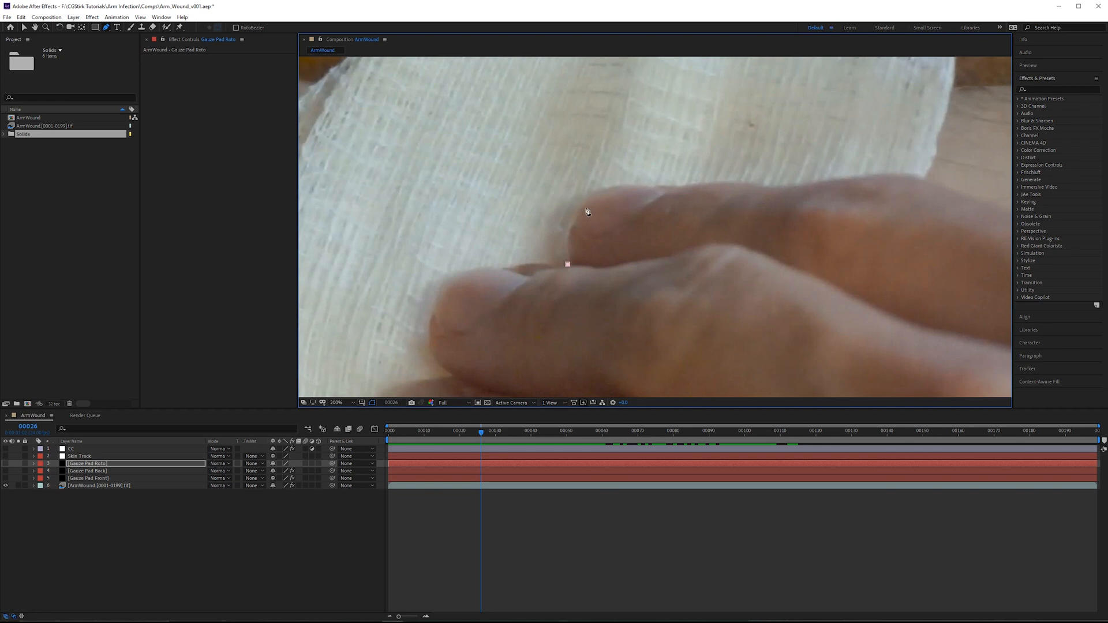
pyautogui.moveTo(587, 249); pyautogui.dragTo(503, 252)
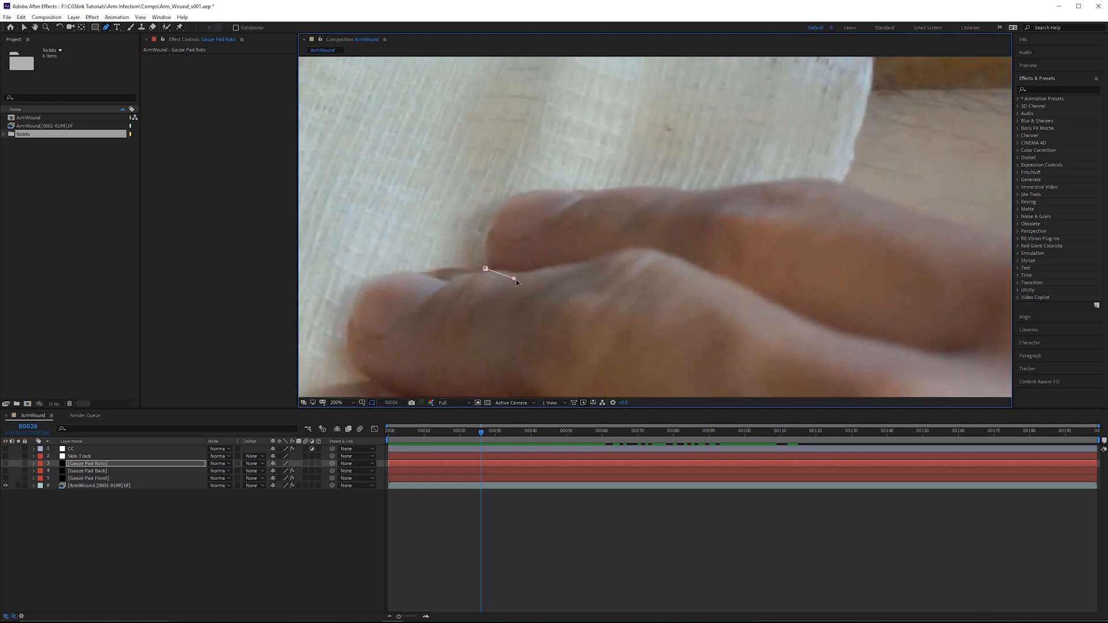
pyautogui.scroll(-2, 866, 322)
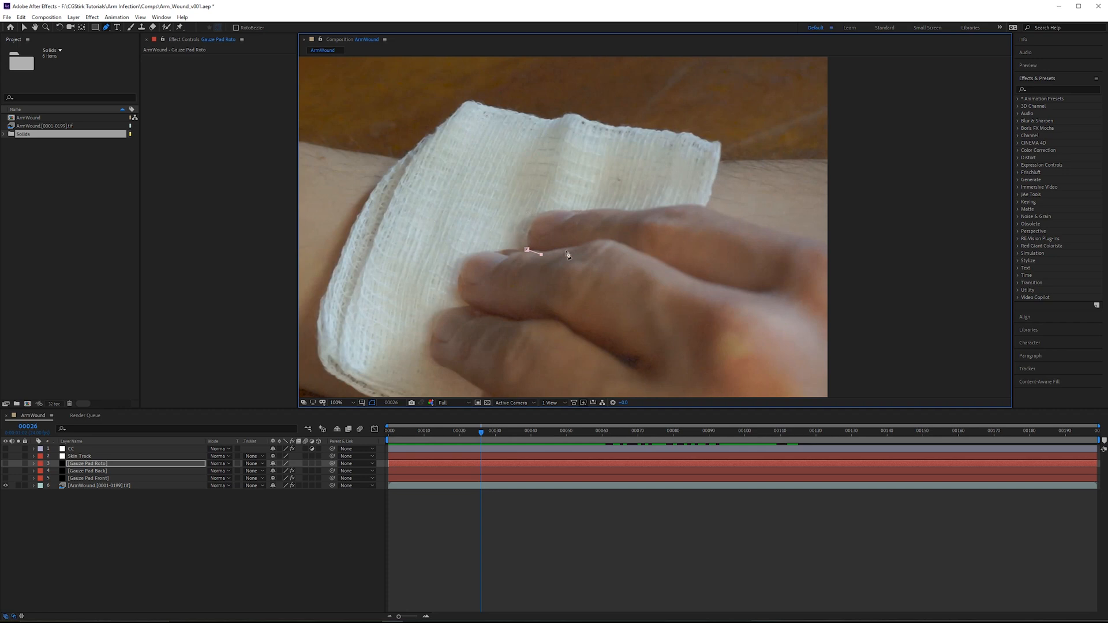
pyautogui.scroll(2, 577, 254)
pyautogui.moveTo(641, 254); pyautogui.dragTo(494, 279)
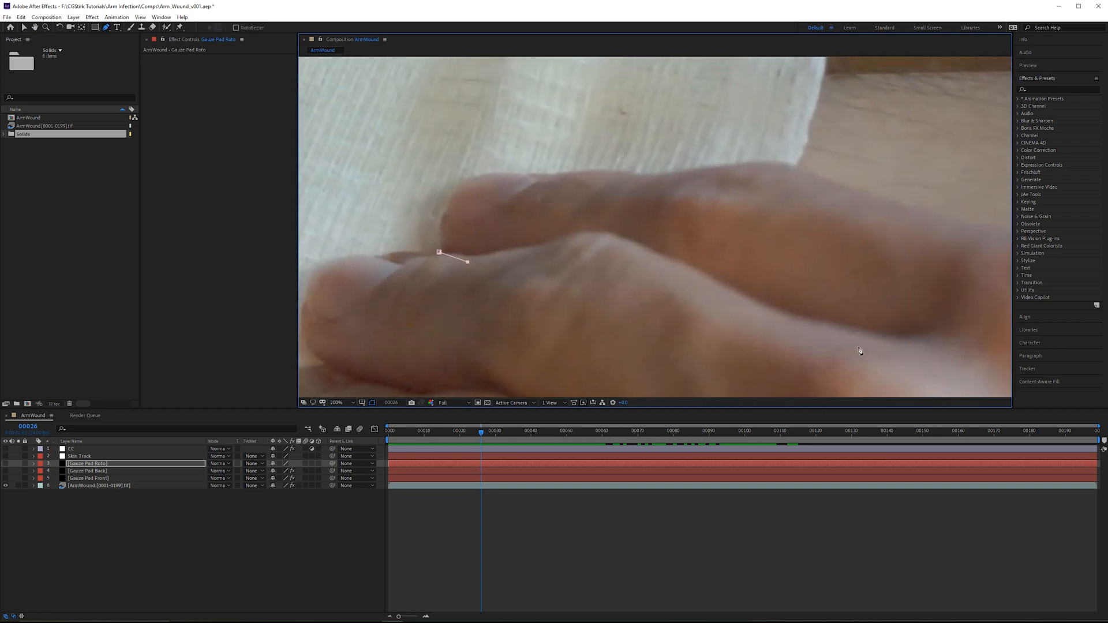
pyautogui.click(884, 366)
pyautogui.scroll(-2, 888, 340)
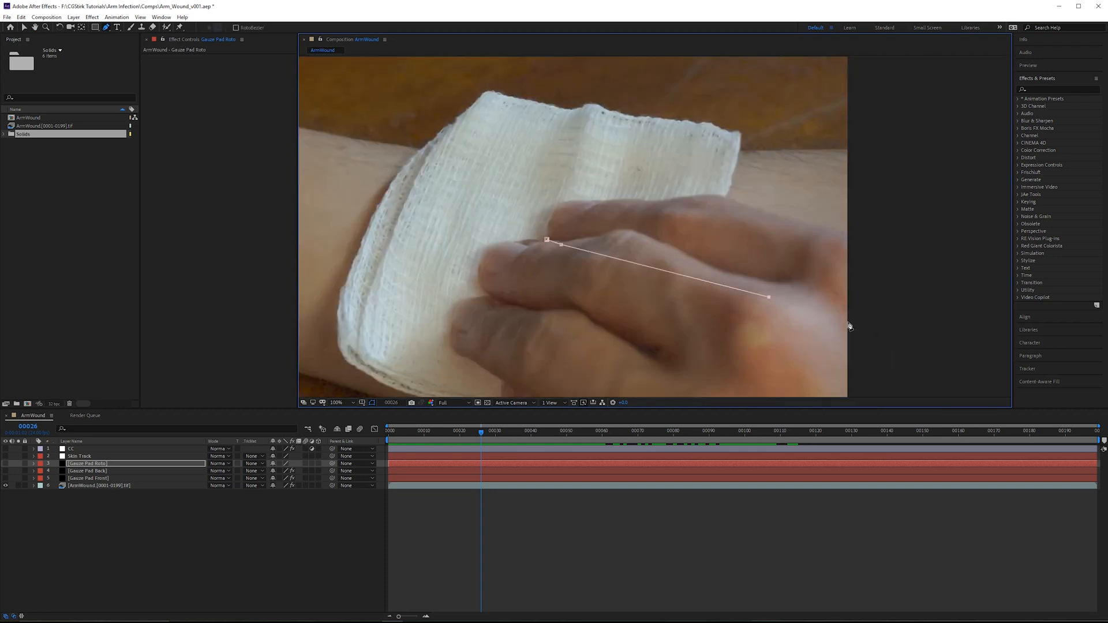
# - Continue the mask around the far side of the hand to where the index finger meets the gauze pad's outer edge
pyautogui.click(830, 246)
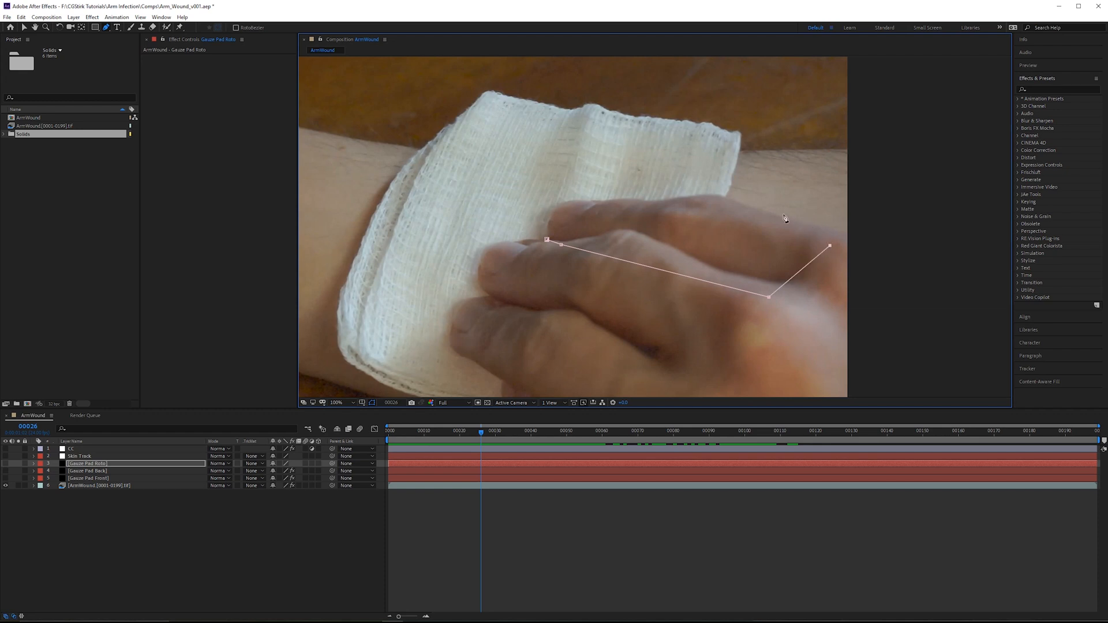
pyautogui.click(828, 228)
pyautogui.click(729, 198)
pyautogui.scroll(2, 750, 240)
pyautogui.moveTo(651, 257); pyautogui.dragTo(885, 276)
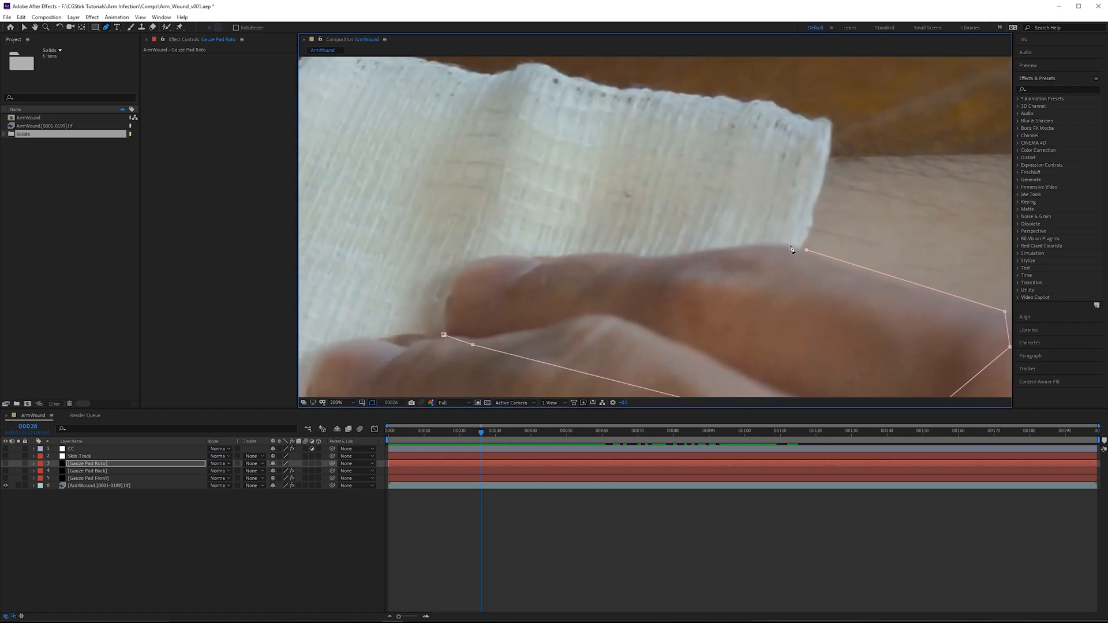
pyautogui.moveTo(807, 252); pyautogui.dragTo(783, 243)
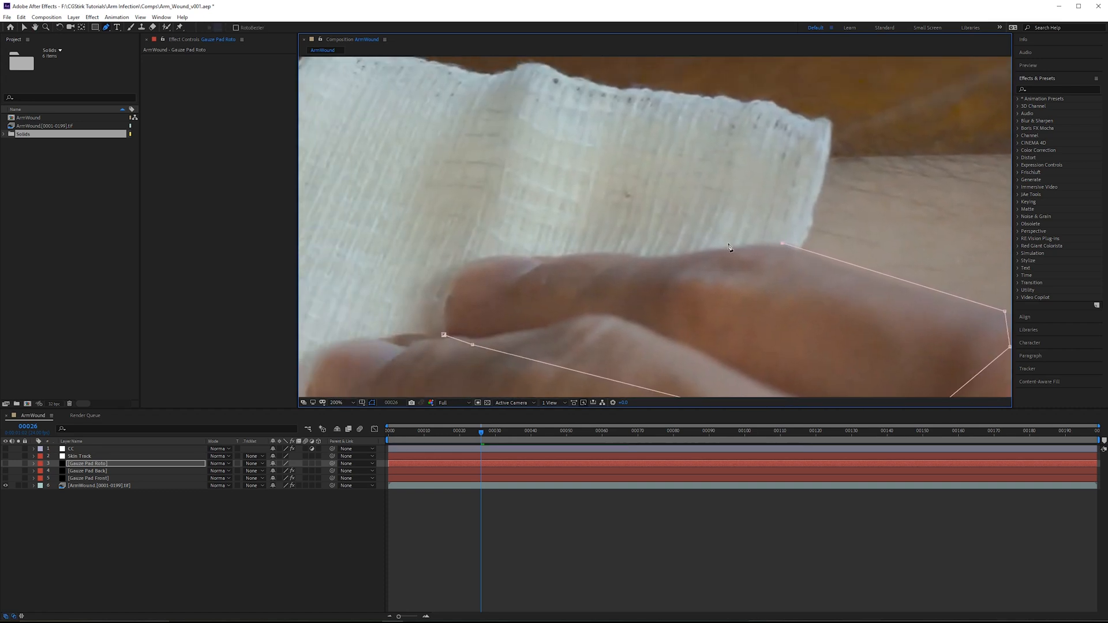
# - Trace the upper edge of the index finger and close the mask with a curve around the fingertip
pyautogui.click(648, 258)
pyautogui.click(598, 250)
pyautogui.click(548, 255)
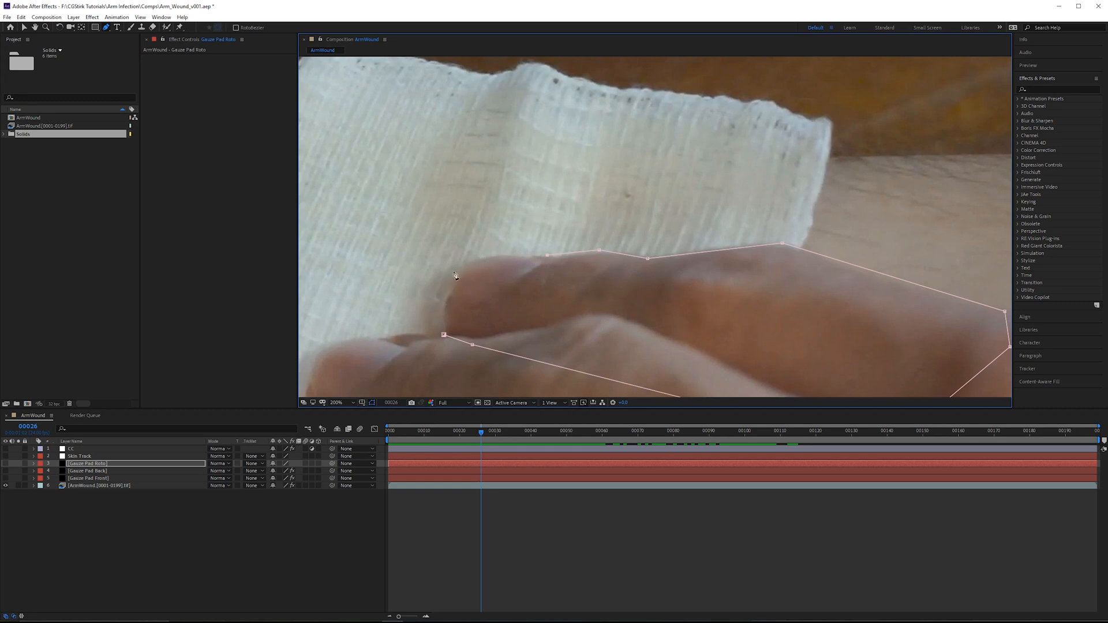
pyautogui.moveTo(464, 266)
pyautogui.mouseDown()
pyautogui.moveTo(438, 293)
pyautogui.moveTo(459, 271)
pyautogui.mouseUp()
pyautogui.moveTo(548, 255); pyautogui.dragTo(544, 258)
pyautogui.click(445, 337)
# - Adjust the mask points around the fingertip to fit the outline of the index finger
pyautogui.moveTo(445, 337); pyautogui.dragTo(449, 336)
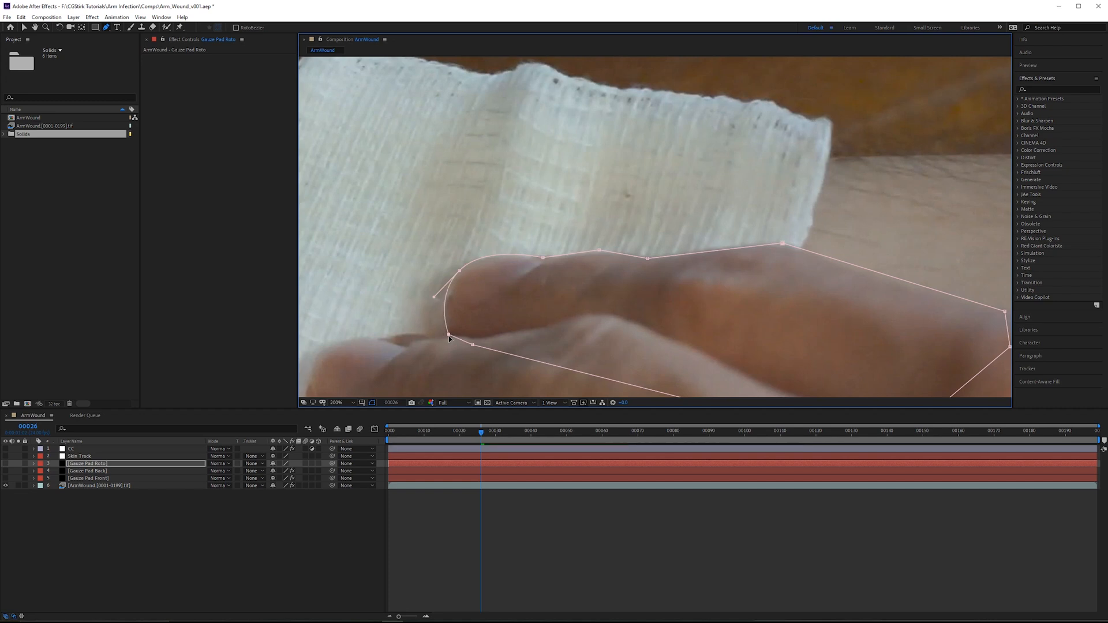
pyautogui.click(461, 272)
pyautogui.moveTo(461, 271); pyautogui.dragTo(463, 271)
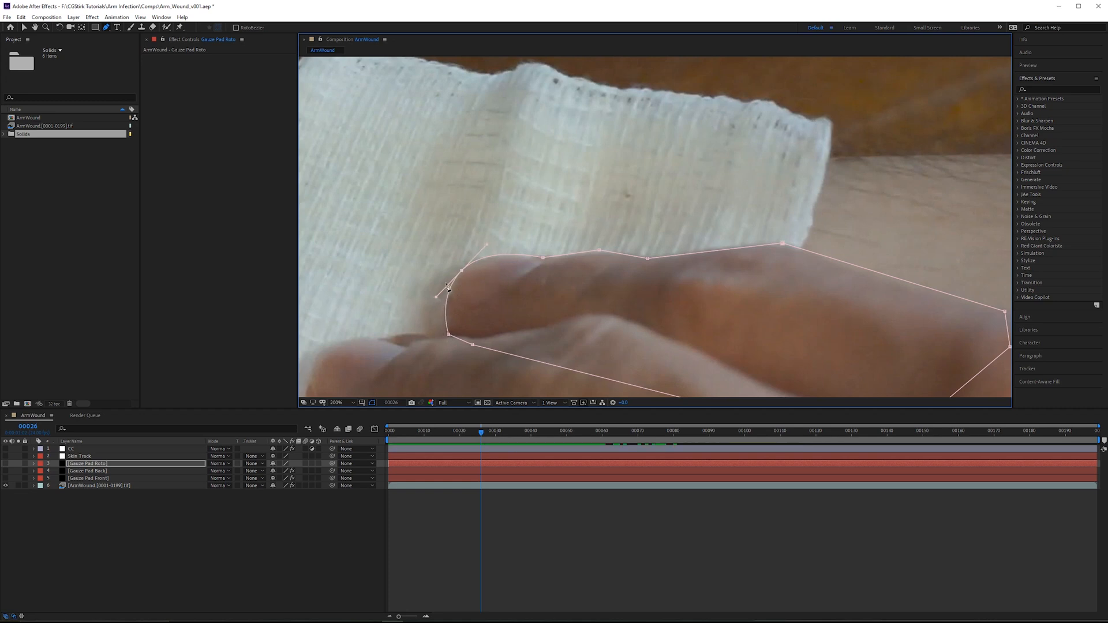
pyautogui.click(541, 257)
pyautogui.press(',')
pyautogui.moveTo(520, 263); pyautogui.dragTo(546, 260)
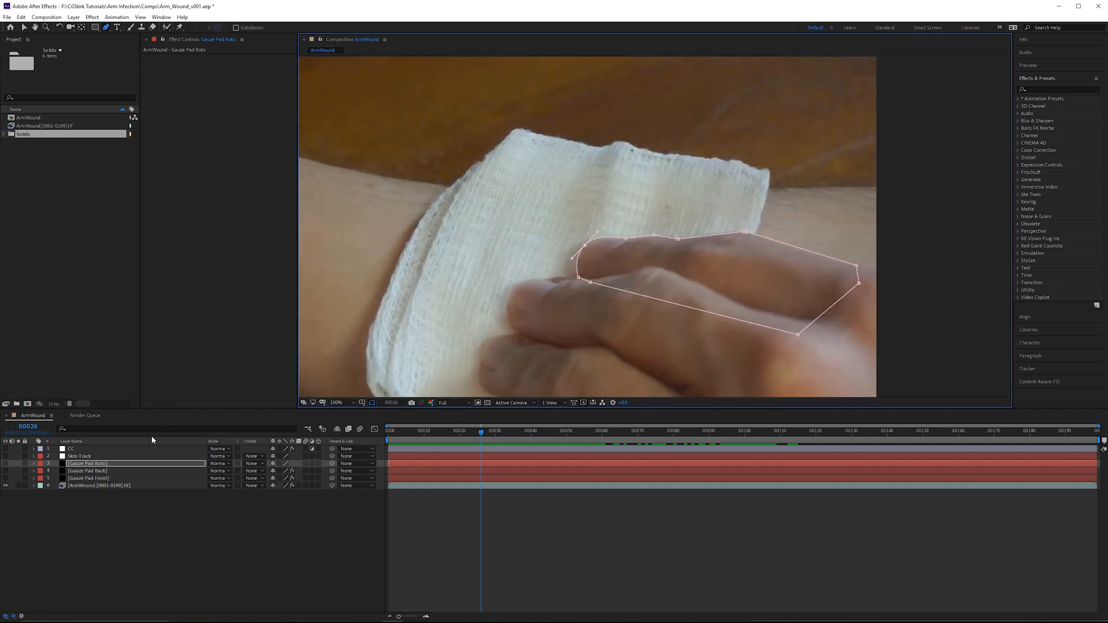
# - Rename the finger mask as Index and enable Mask Path keyframing at frame 26
pyautogui.press('m')
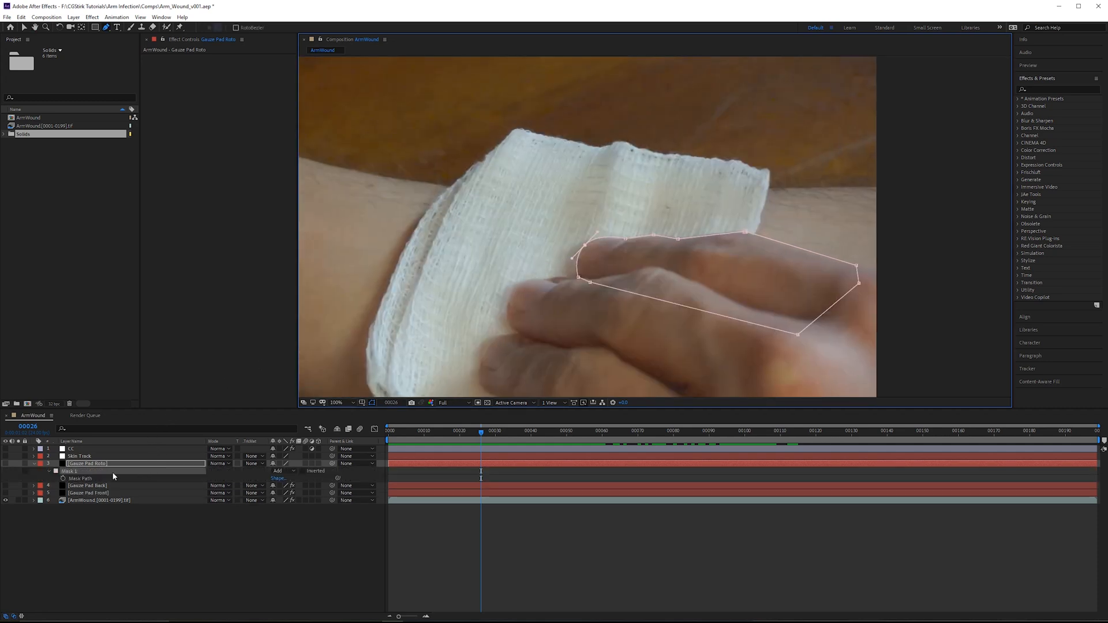
pyautogui.click(75, 471)
pyautogui.press('Return')
pyautogui.write('Index')
pyautogui.press('Return')
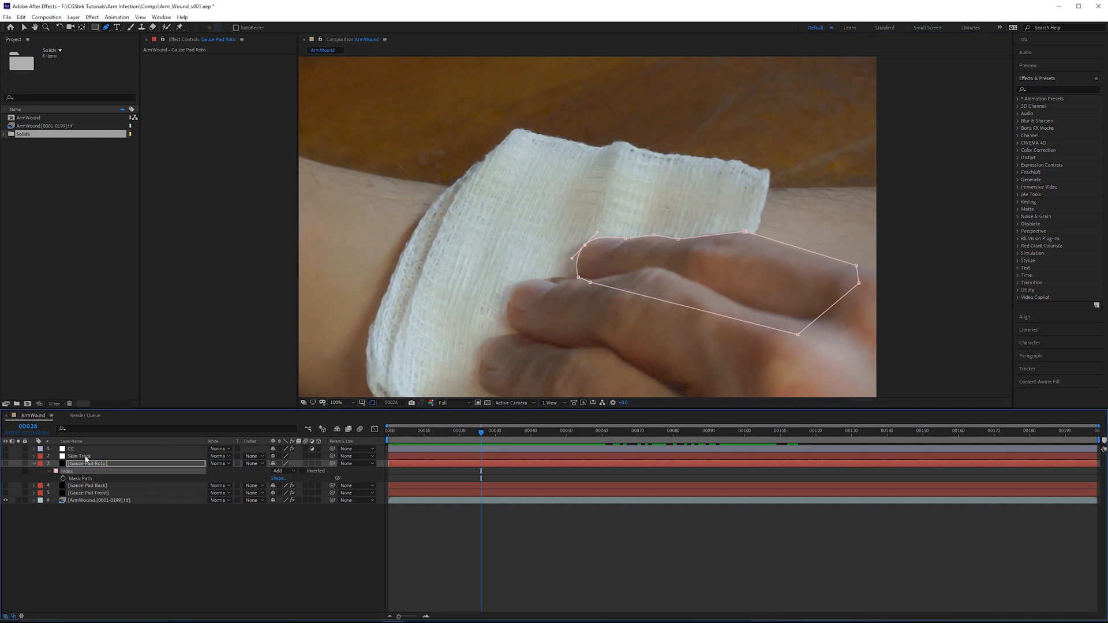
pyautogui.click(63, 478)
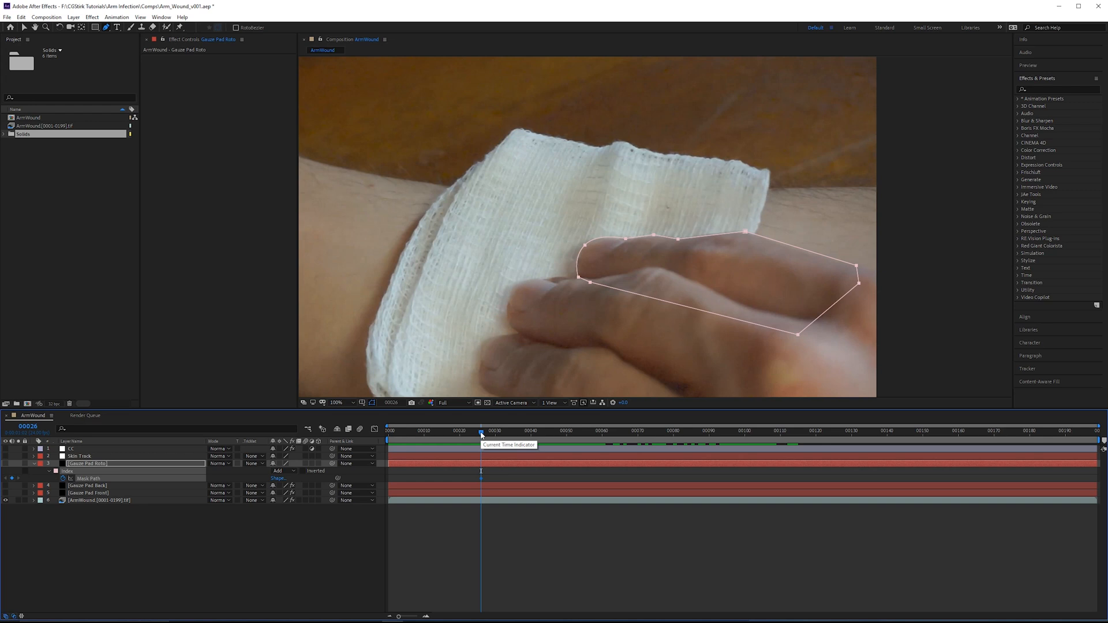
# - Go to frame 36 and shift the Index mask up onto the fingertip, aligning its front upper-edge point with the finger
pyautogui.moveTo(482, 434)
pyautogui.mouseDown()
pyautogui.moveTo(532, 434)
pyautogui.moveTo(483, 437)
pyautogui.mouseUp()
pyautogui.scroll(2, 661, 241)
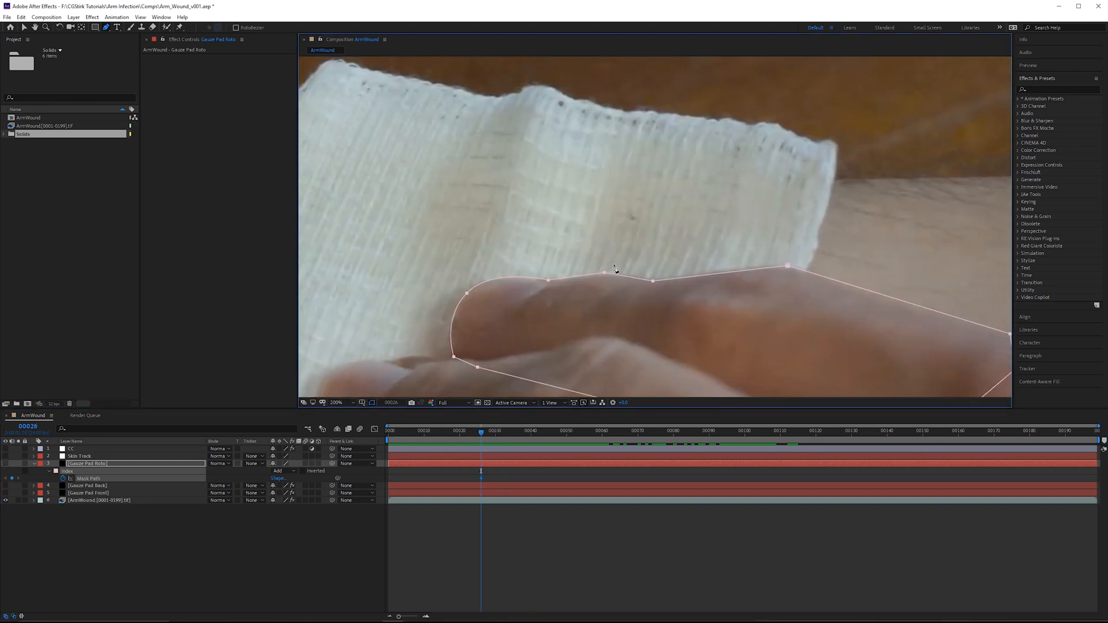
pyautogui.moveTo(482, 432); pyautogui.dragTo(503, 432)
pyautogui.moveTo(508, 433); pyautogui.dragTo(510, 433)
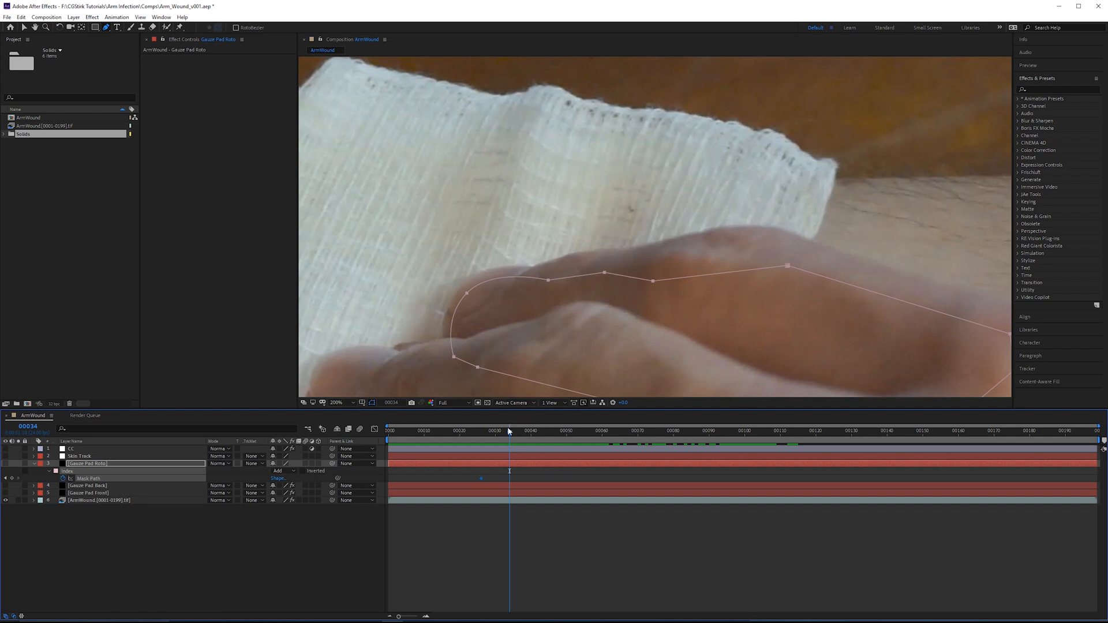
pyautogui.moveTo(510, 433)
pyautogui.mouseDown()
pyautogui.moveTo(552, 438)
pyautogui.moveTo(507, 434)
pyautogui.moveTo(517, 433)
pyautogui.mouseUp()
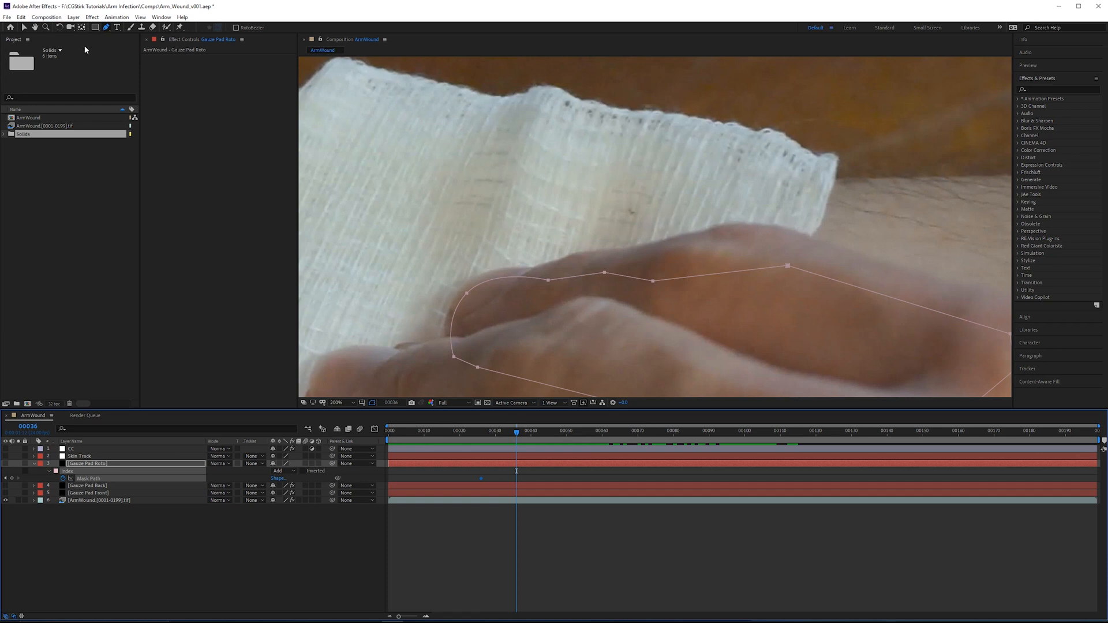
pyautogui.click(492, 280)
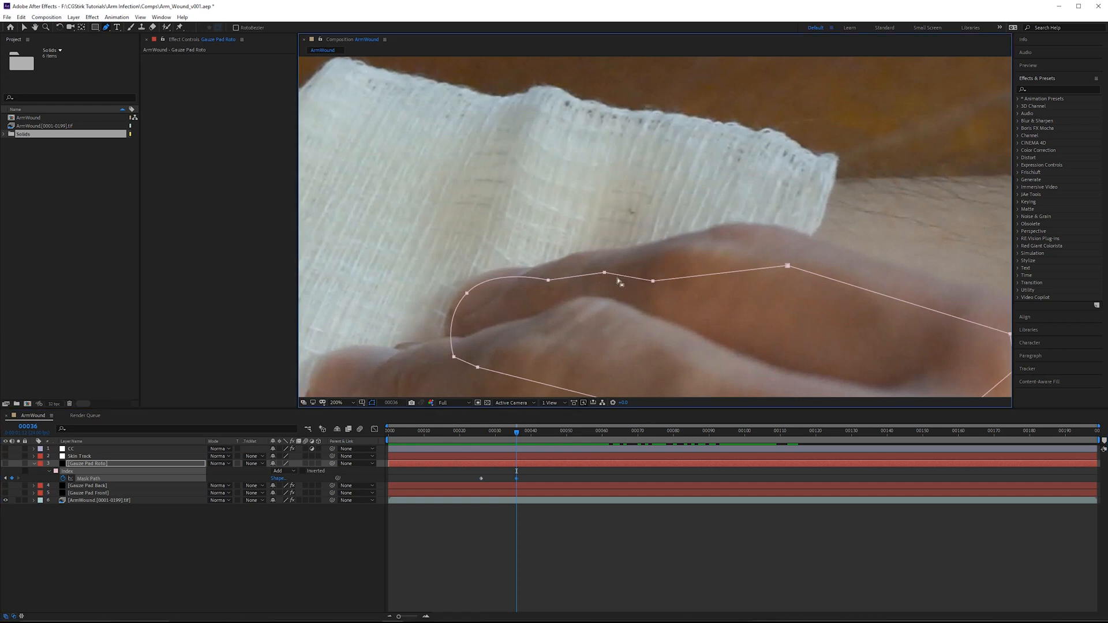
pyautogui.press('v')
pyautogui.moveTo(604, 272); pyautogui.dragTo(582, 254)
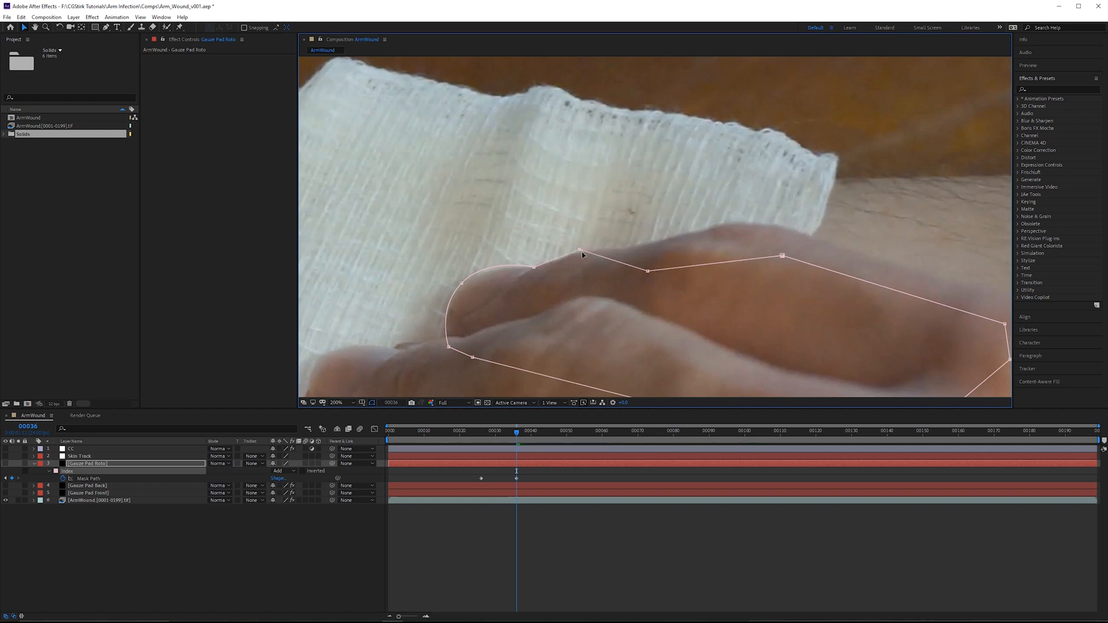
# - Align the mask's knuckle points and rear corner with the upper outline of the finger at frame 36
pyautogui.moveTo(648, 270); pyautogui.dragTo(646, 247)
pyautogui.moveTo(784, 256); pyautogui.dragTo(734, 268)
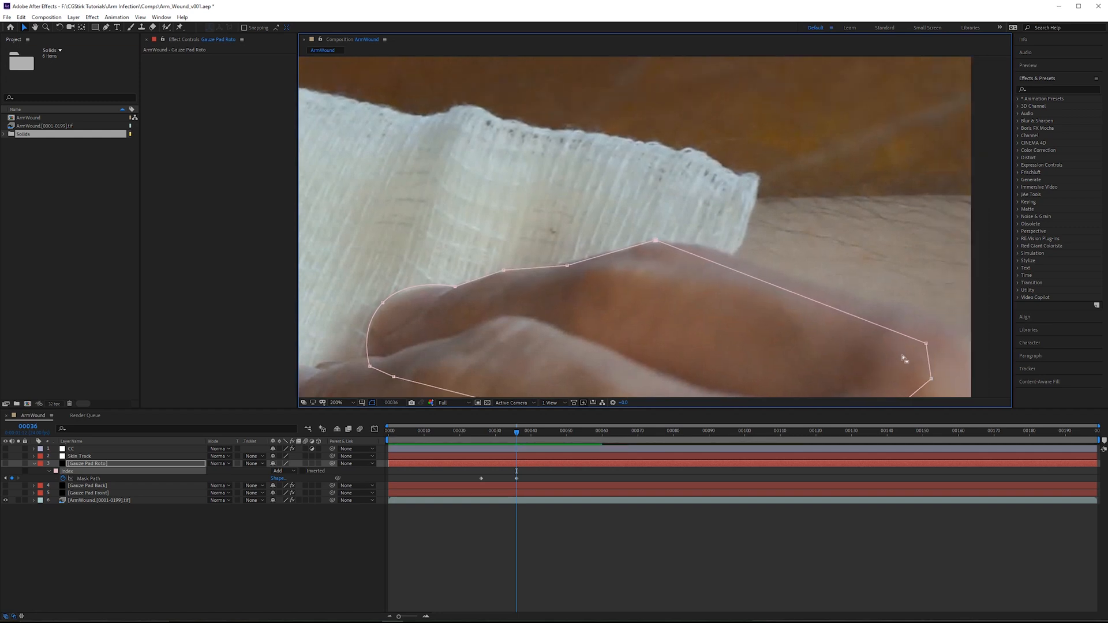
pyautogui.moveTo(928, 350); pyautogui.dragTo(916, 307)
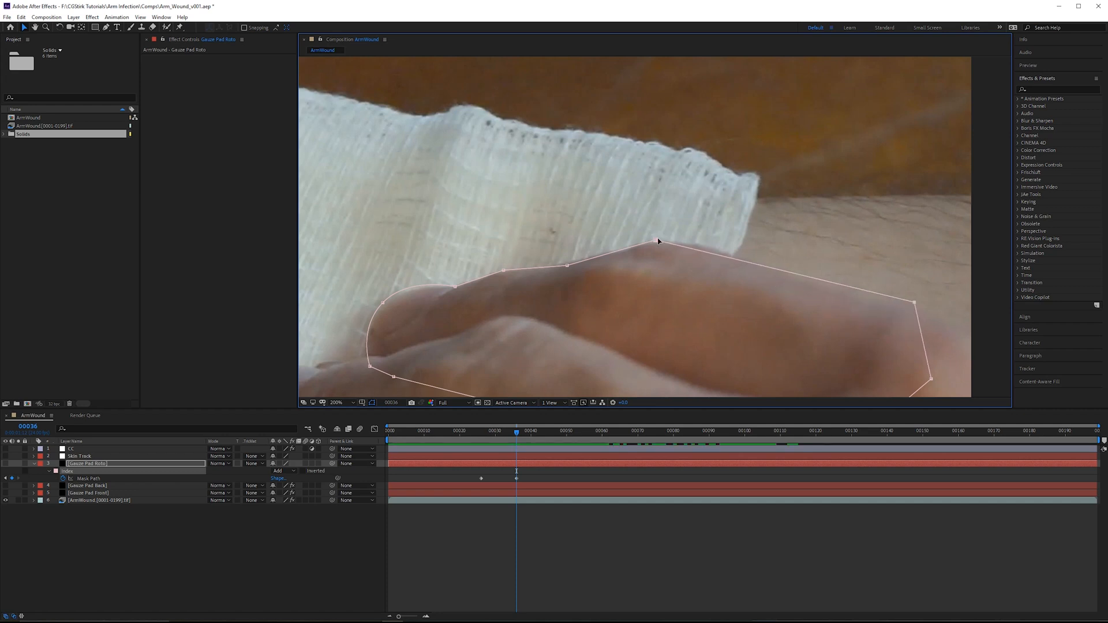
pyautogui.moveTo(658, 242)
pyautogui.mouseDown()
pyautogui.moveTo(687, 242)
pyautogui.moveTo(656, 239)
pyautogui.mouseUp()
# - Add a mask vertex on the finger's upper edge where it meets the gauze pad's outer edge
pyautogui.press('g')
pyautogui.moveTo(735, 262); pyautogui.dragTo(732, 258)
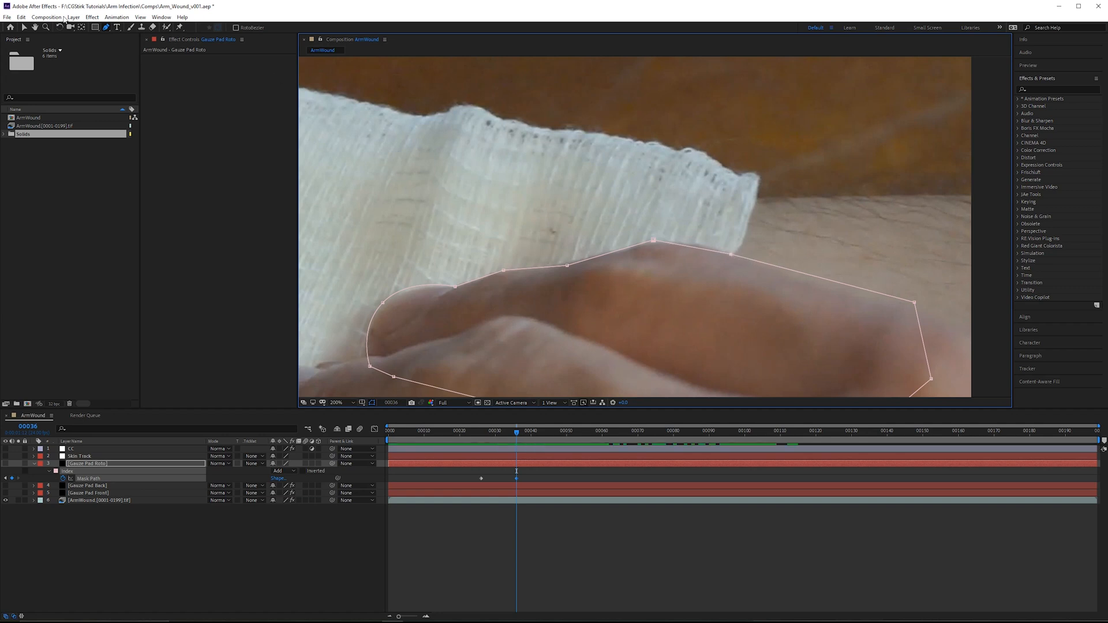
pyautogui.click(25, 29)
pyautogui.scroll(-2, 561, 291)
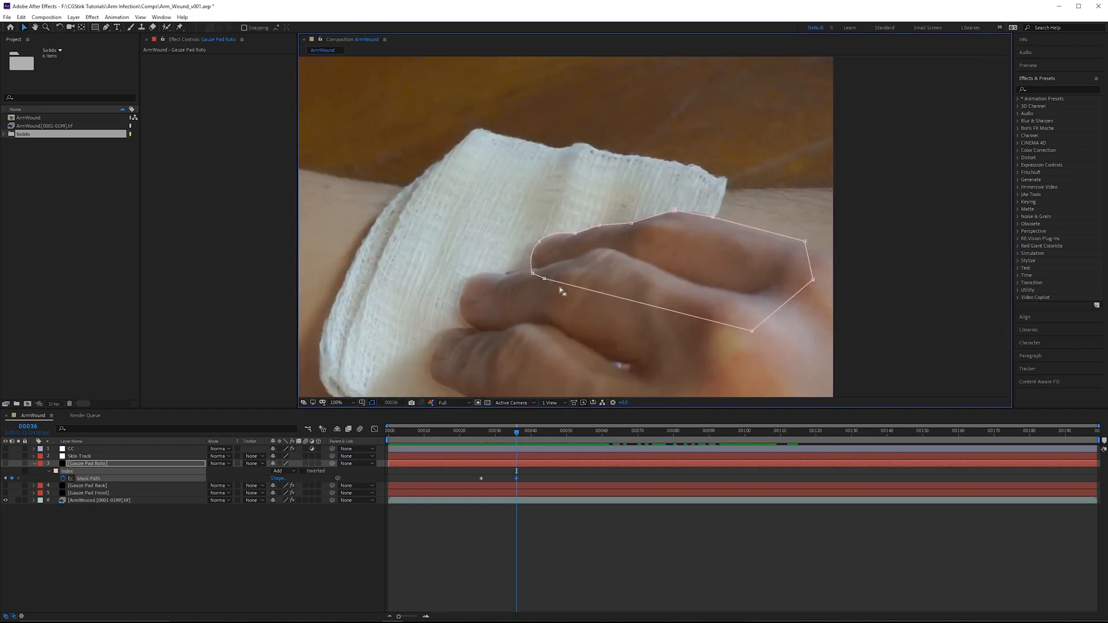
pyautogui.press('.')
pyautogui.moveTo(576, 240); pyautogui.dragTo(697, 198)
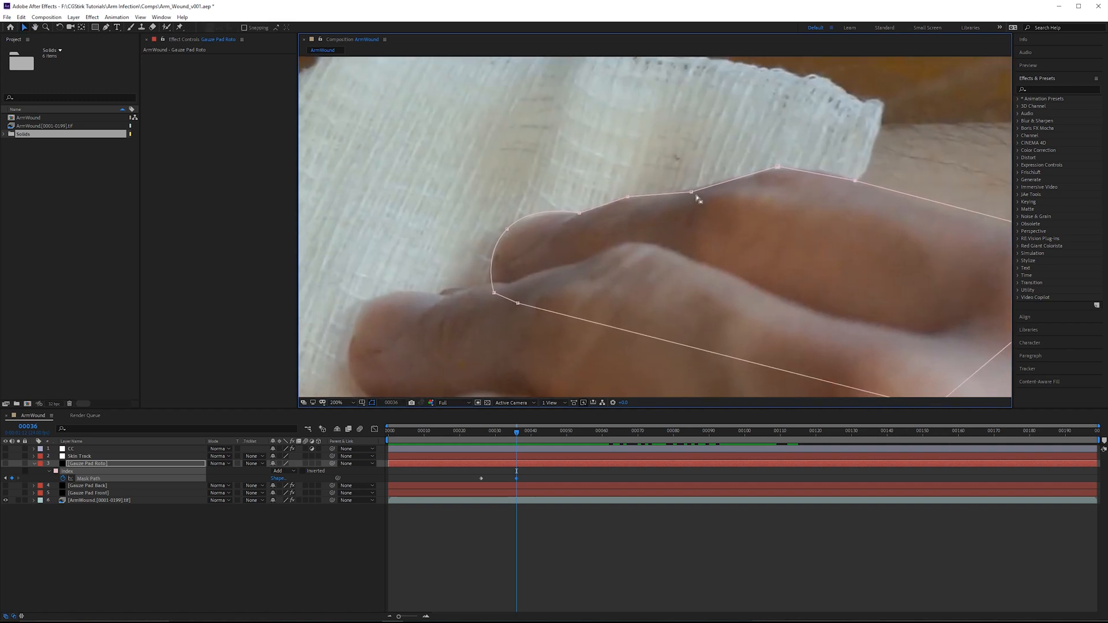
pyautogui.click(692, 192)
pyautogui.scroll(-2, 622, 190)
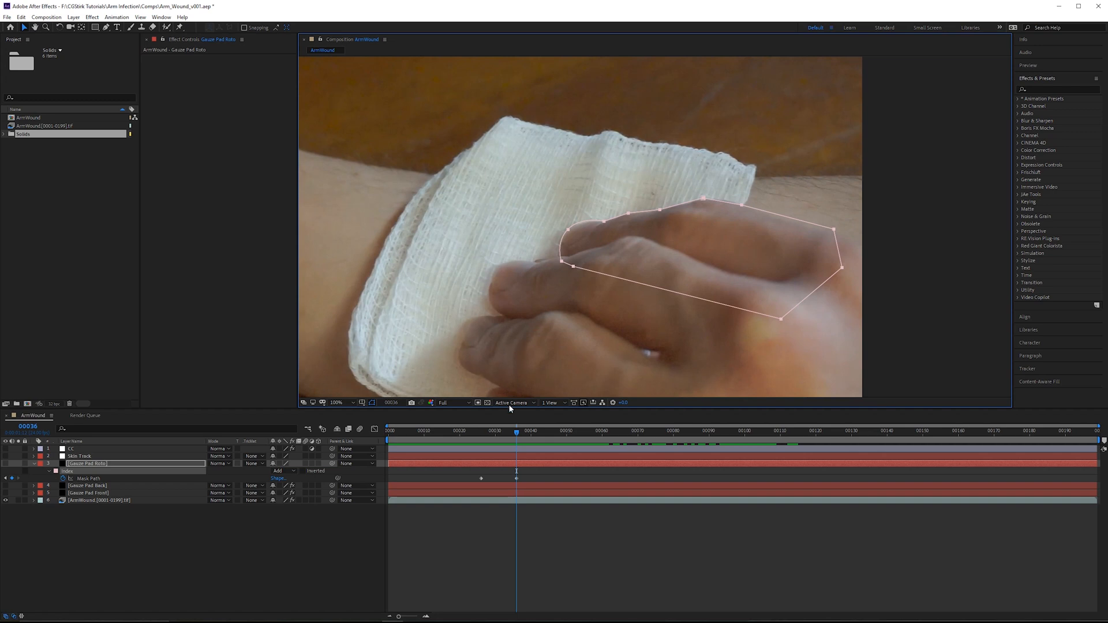
pyautogui.scroll(2, 519, 301)
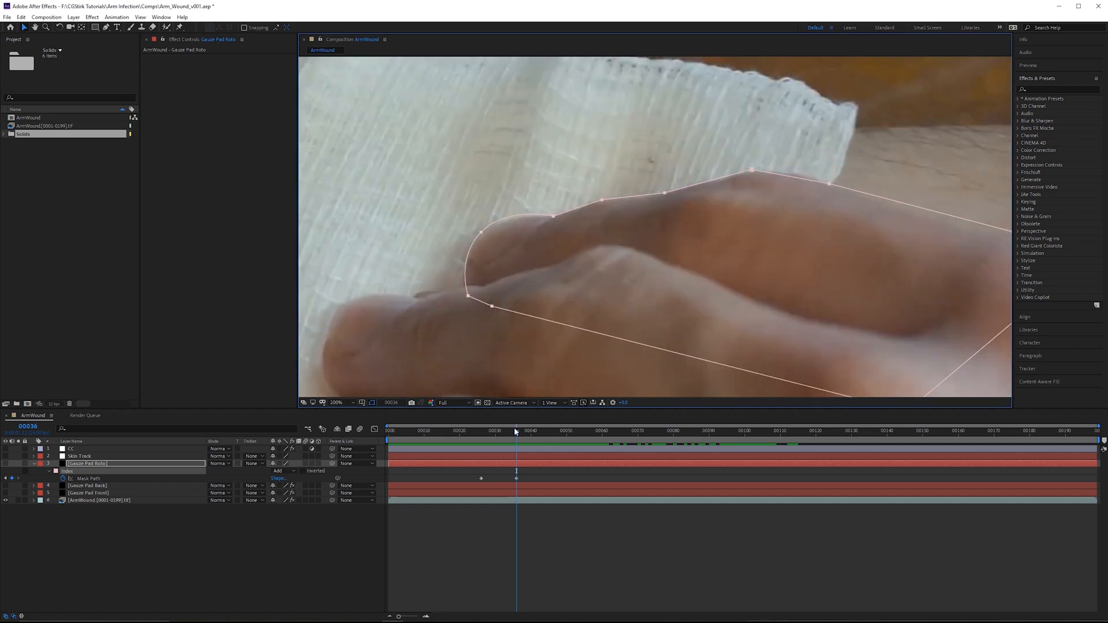
# - At frame 33, reposition the Index mask and its upper-edge points to follow the finger and knuckle
pyautogui.moveTo(523, 430)
pyautogui.mouseDown()
pyautogui.moveTo(485, 427)
pyautogui.moveTo(519, 428)
pyautogui.moveTo(508, 429)
pyautogui.mouseUp()
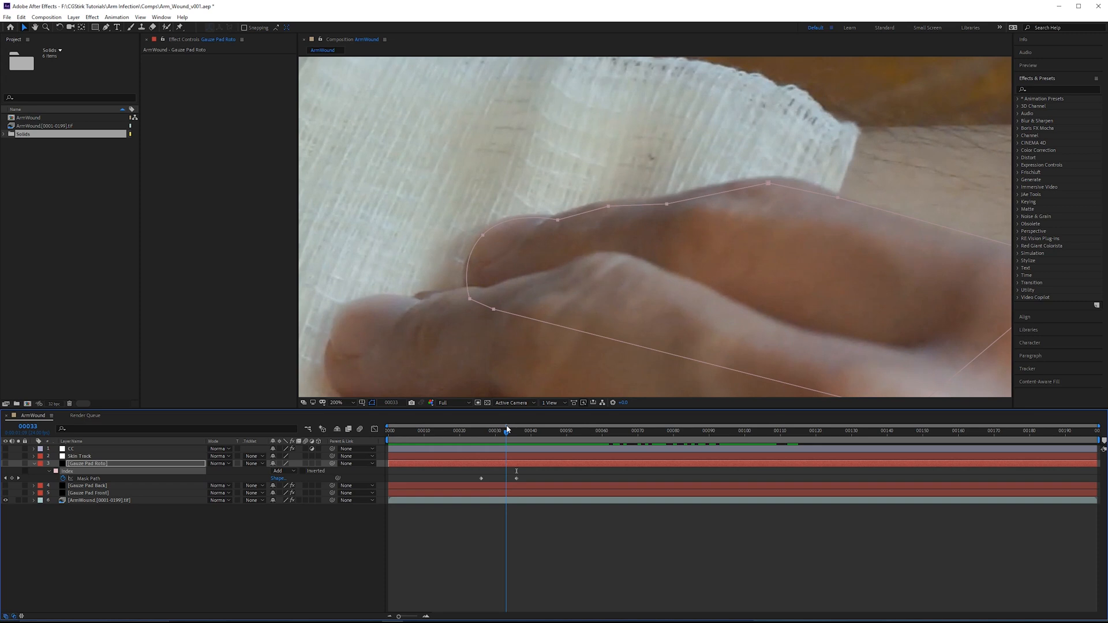
pyautogui.moveTo(559, 220); pyautogui.dragTo(554, 216)
pyautogui.click(560, 227)
pyautogui.moveTo(604, 203); pyautogui.dragTo(663, 197)
pyautogui.moveTo(765, 181); pyautogui.dragTo(769, 178)
pyautogui.moveTo(833, 195); pyautogui.dragTo(835, 194)
pyautogui.moveTo(769, 177); pyautogui.dragTo(779, 175)
# - Convert the mask vertex at the top of the knuckle into a smooth curve point
pyautogui.moveTo(107, 28); pyautogui.dragTo(139, 57)
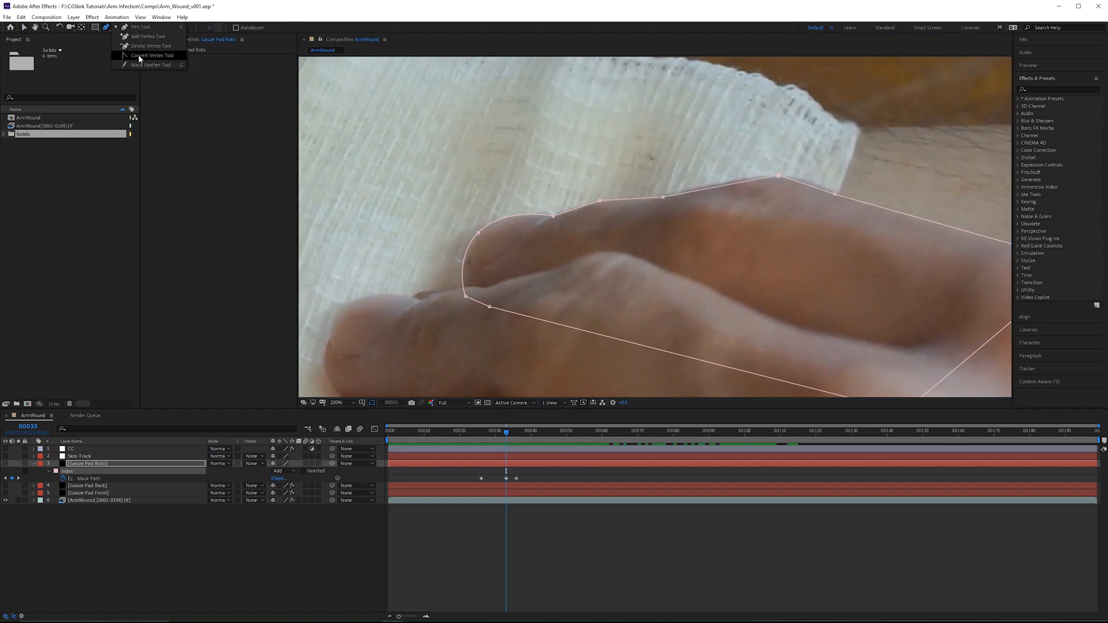
pyautogui.click(139, 55)
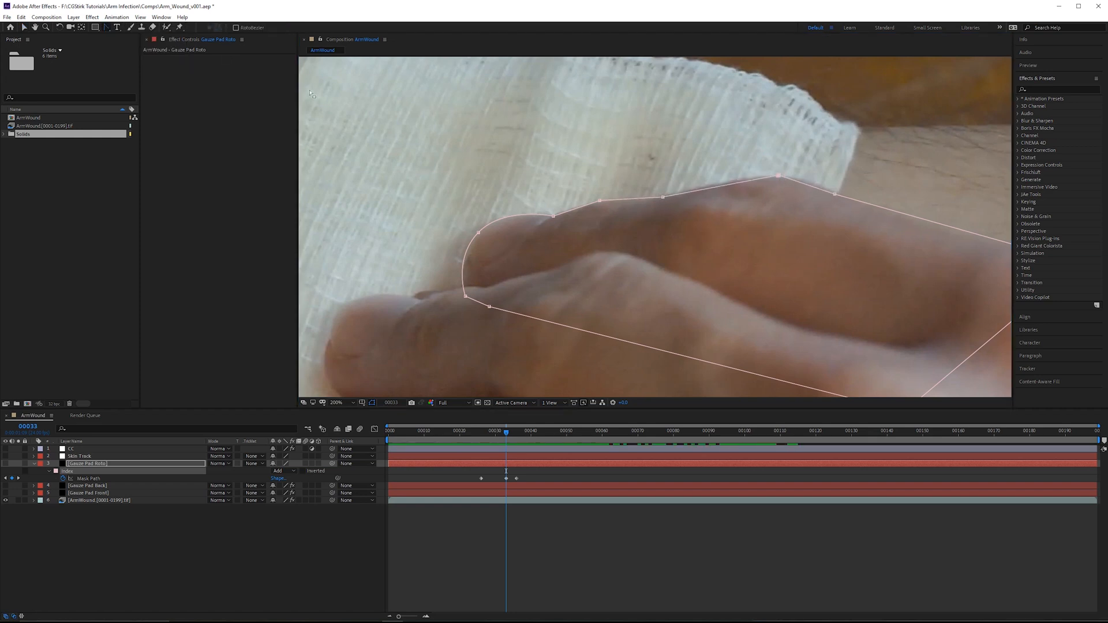
pyautogui.click(779, 176)
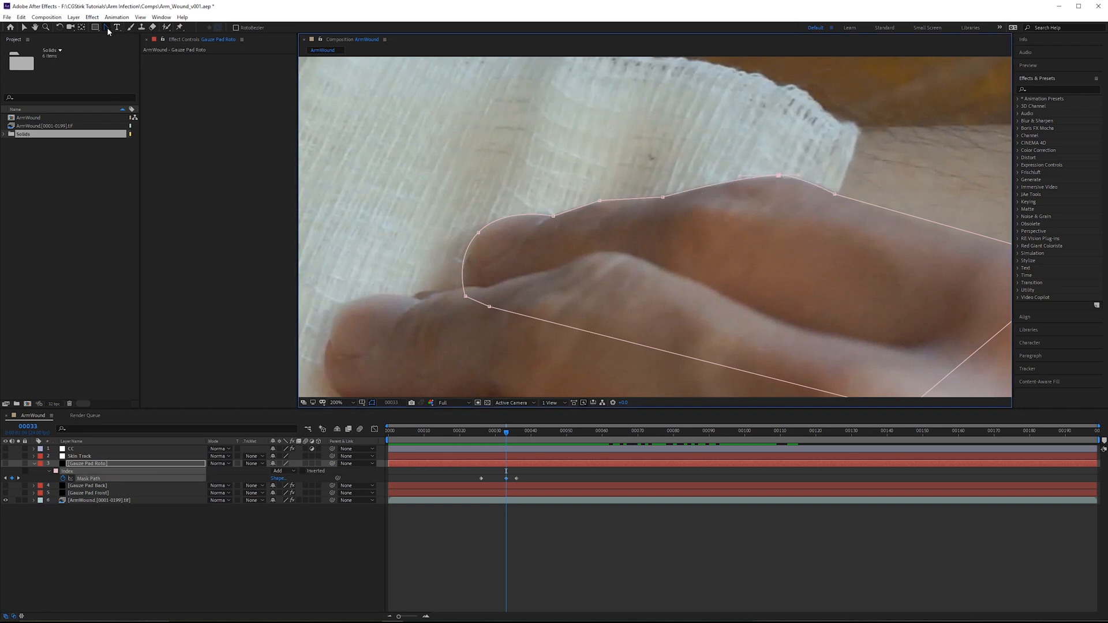
pyautogui.moveTo(106, 27); pyautogui.dragTo(138, 36)
# - At frame 28, nudge the mask's upper-edge and knuckle points to match the finger's outline
pyautogui.moveTo(480, 429); pyautogui.dragTo(488, 430)
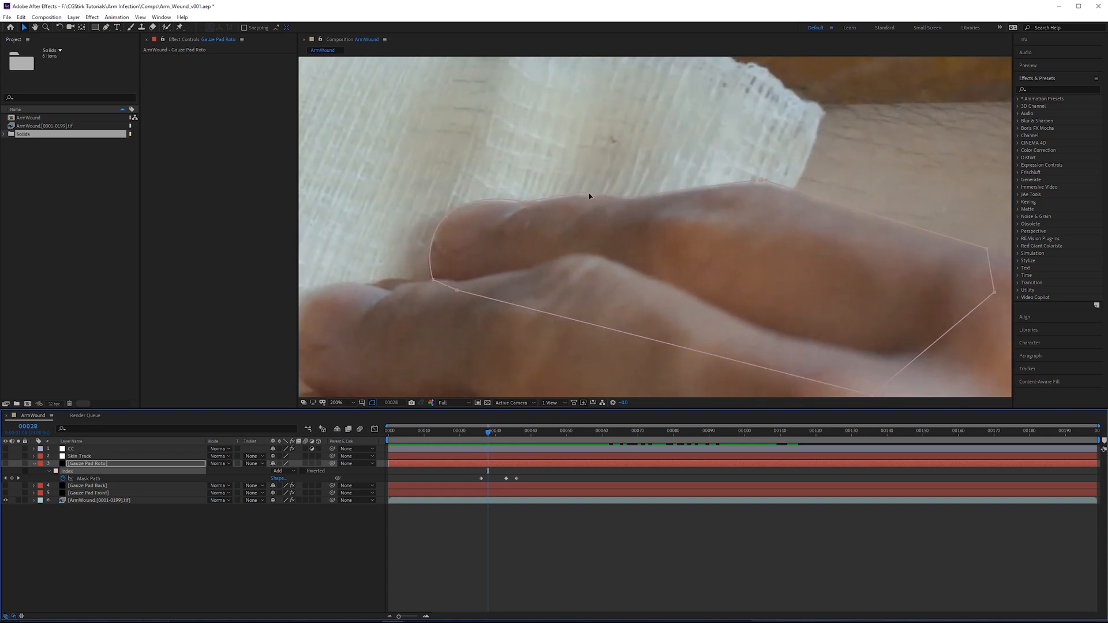
pyautogui.moveTo(580, 195); pyautogui.dragTo(580, 196)
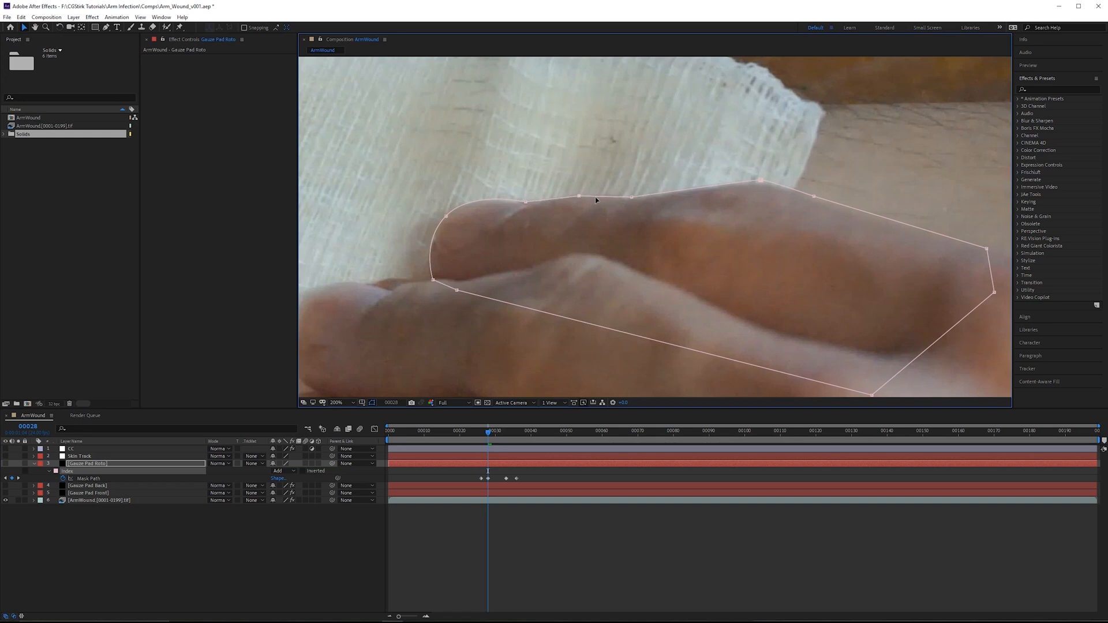
pyautogui.moveTo(762, 182); pyautogui.dragTo(762, 181)
pyautogui.hscroll(3, 592, 284)
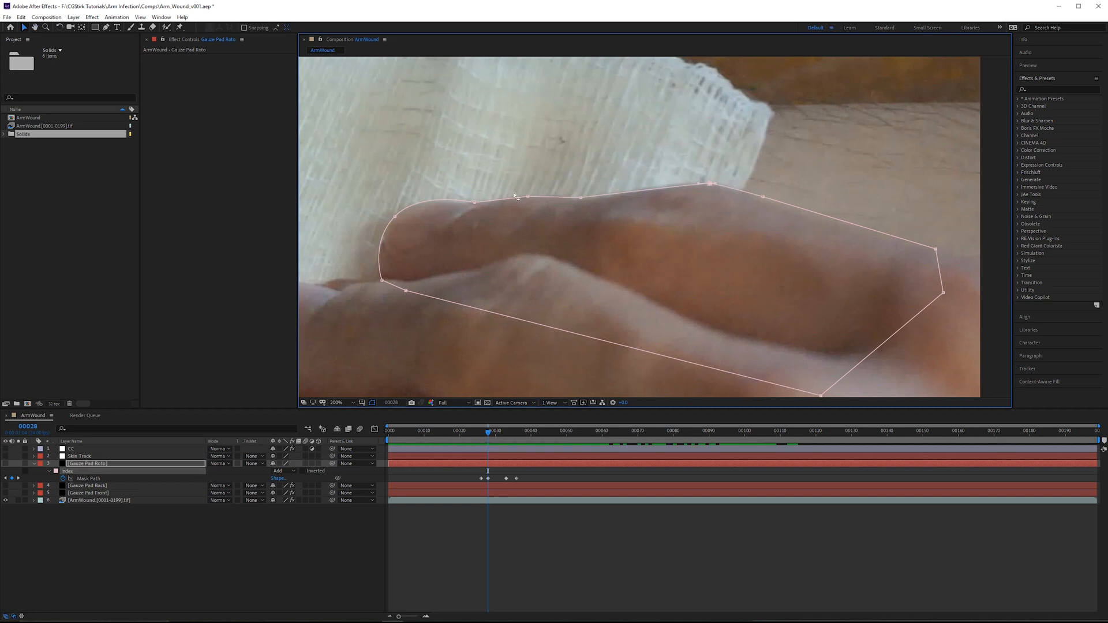
pyautogui.scroll(-3, 635, 230)
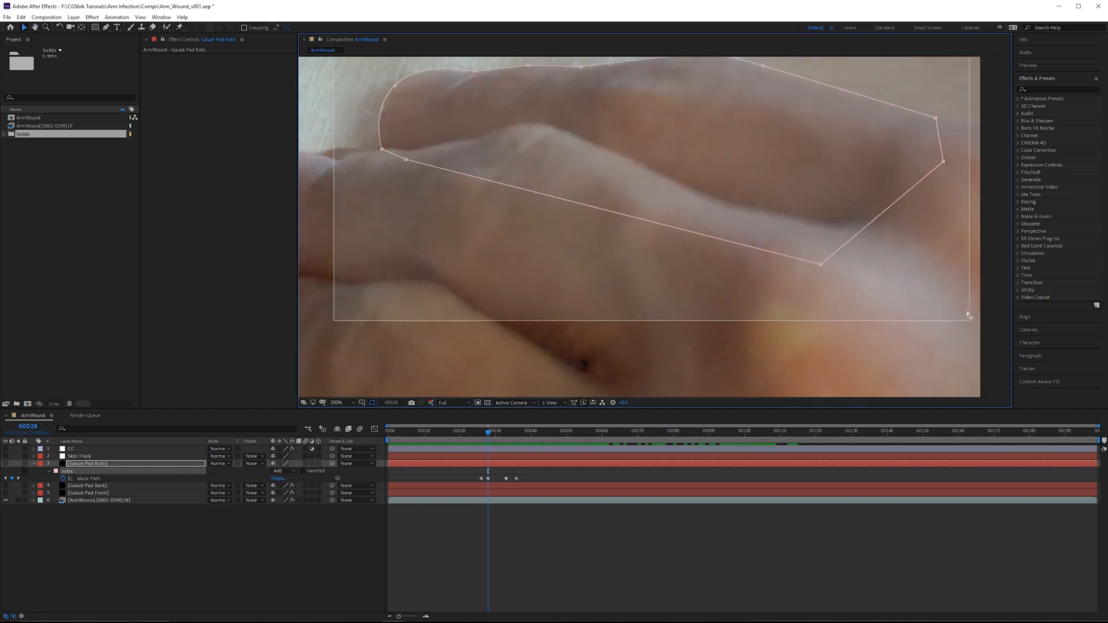
pyautogui.scroll(-2, 806, 261)
pyautogui.press('v')
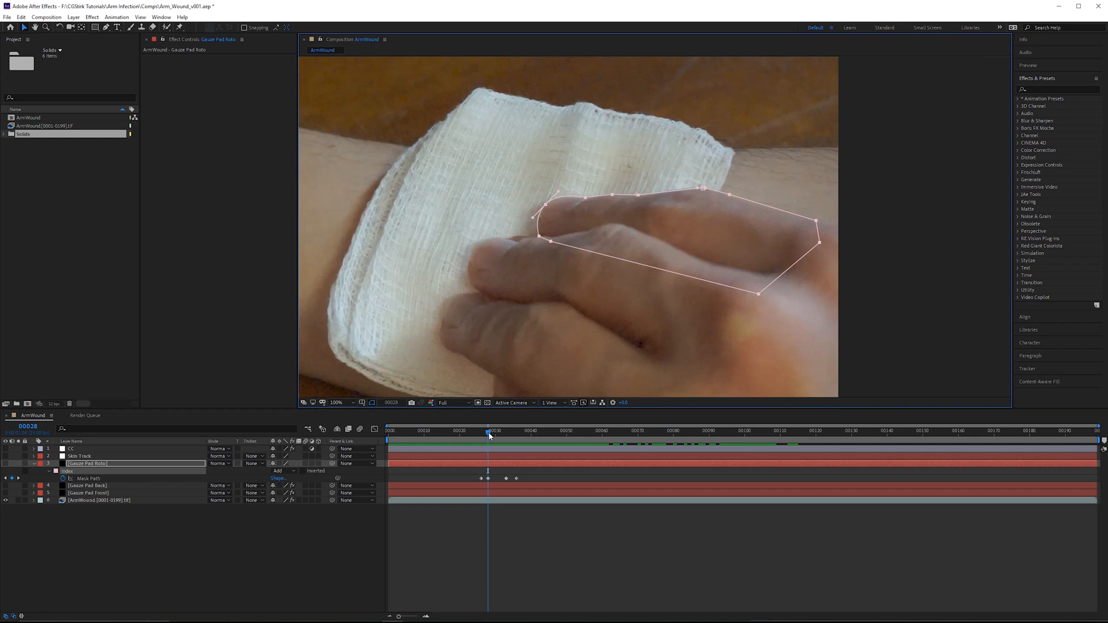
# - Go to frame 14 and move the Index mask onto the index fingertip
pyautogui.moveTo(490, 436); pyautogui.dragTo(444, 431)
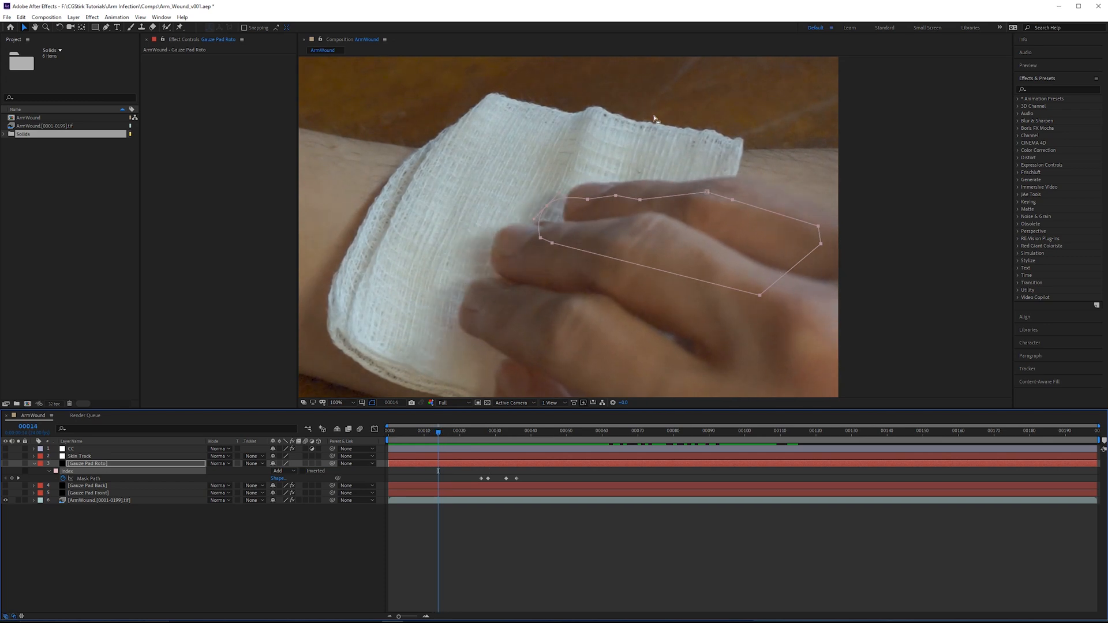
pyautogui.moveTo(550, 207); pyautogui.dragTo(574, 189)
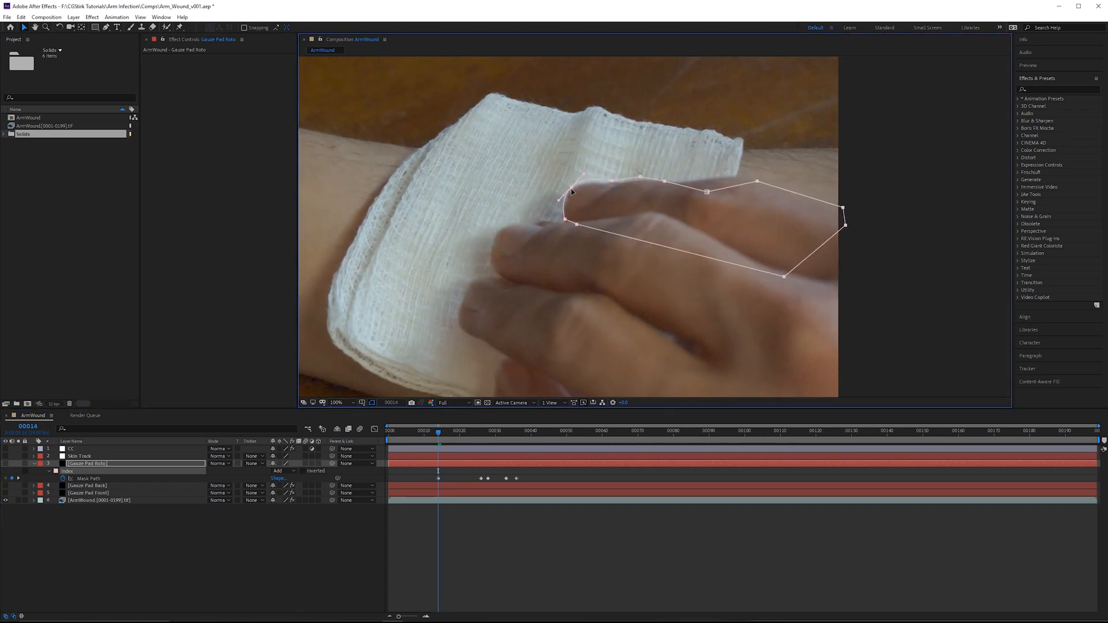
pyautogui.scroll(1, 527, 229)
pyautogui.click(560, 200)
# - Fit the mask's upper-edge points to the finger from the fingertip to the gauze pad's outer edge at frame 14
pyautogui.moveTo(506, 187); pyautogui.dragTo(570, 201)
pyautogui.moveTo(617, 191); pyautogui.dragTo(669, 197)
pyautogui.moveTo(752, 219); pyautogui.dragTo(708, 200)
pyautogui.moveTo(852, 199); pyautogui.dragTo(813, 190)
pyautogui.moveTo(707, 201); pyautogui.dragTo(696, 200)
pyautogui.moveTo(901, 236); pyautogui.dragTo(842, 208)
pyautogui.moveTo(409, 248); pyautogui.dragTo(407, 252)
pyautogui.moveTo(503, 186); pyautogui.dragTo(592, 183)
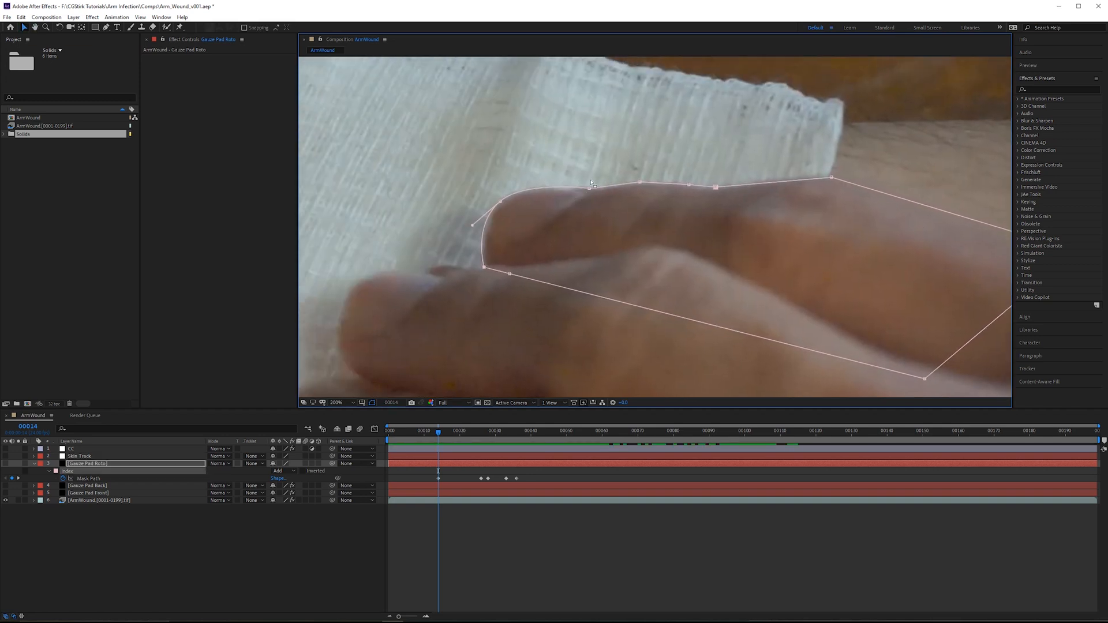
# - Refine the mask points and curve around the fingertip at frame 14
pyautogui.scroll(2, 502, 191)
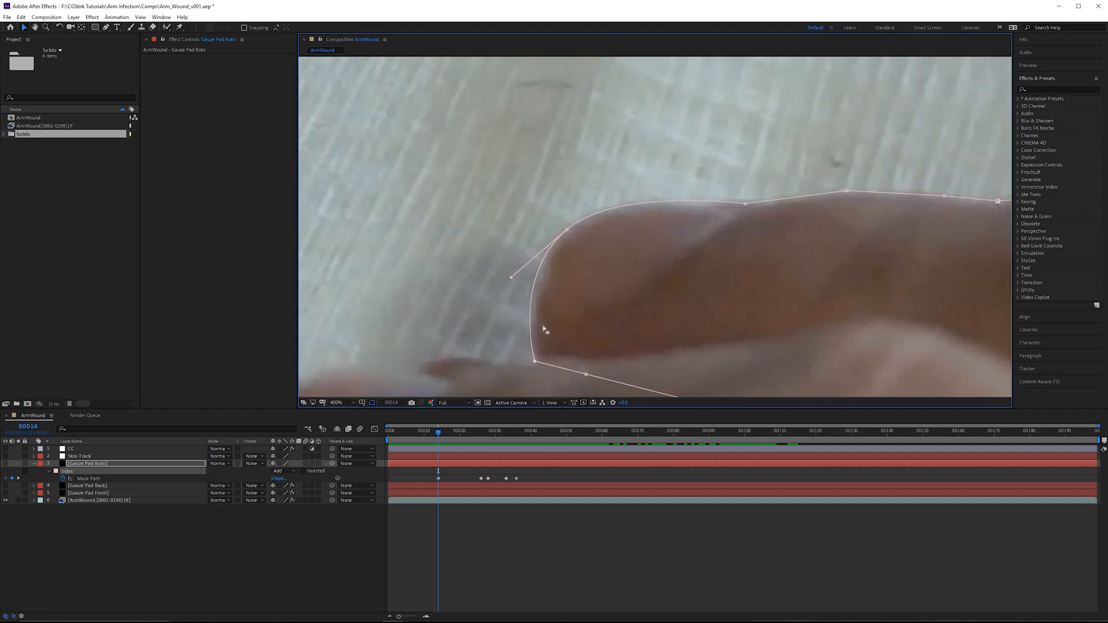
pyautogui.moveTo(536, 362); pyautogui.dragTo(538, 362)
pyautogui.click(746, 203)
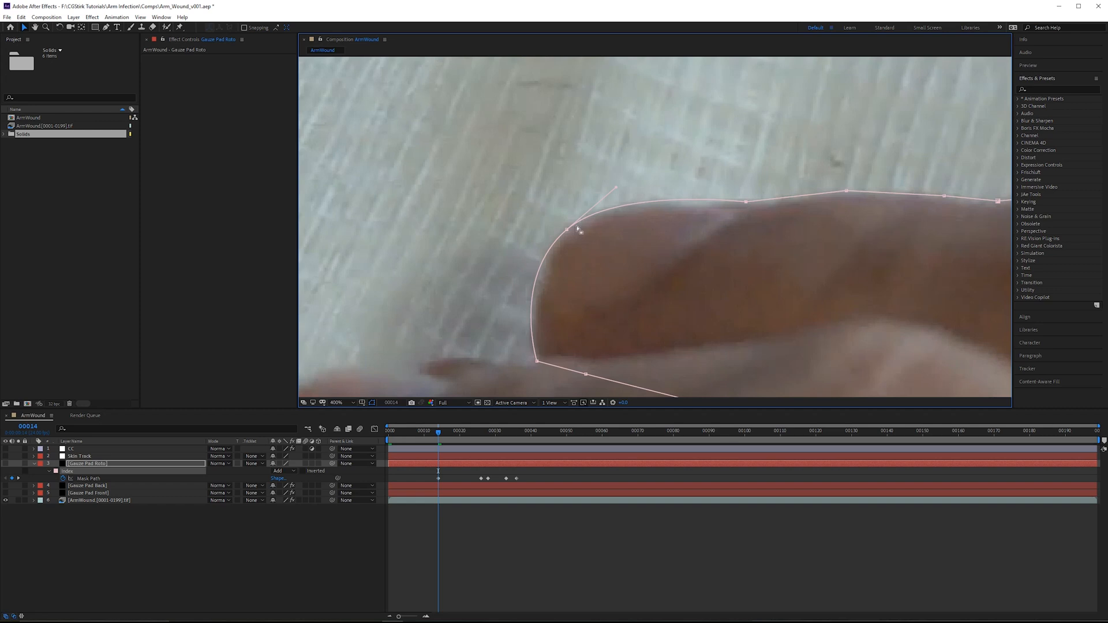
pyautogui.moveTo(939, 203); pyautogui.dragTo(679, 216)
pyautogui.scroll(-1, 700, 239)
pyautogui.scroll(-1, 668, 209)
pyautogui.moveTo(510, 154); pyautogui.dragTo(877, 332)
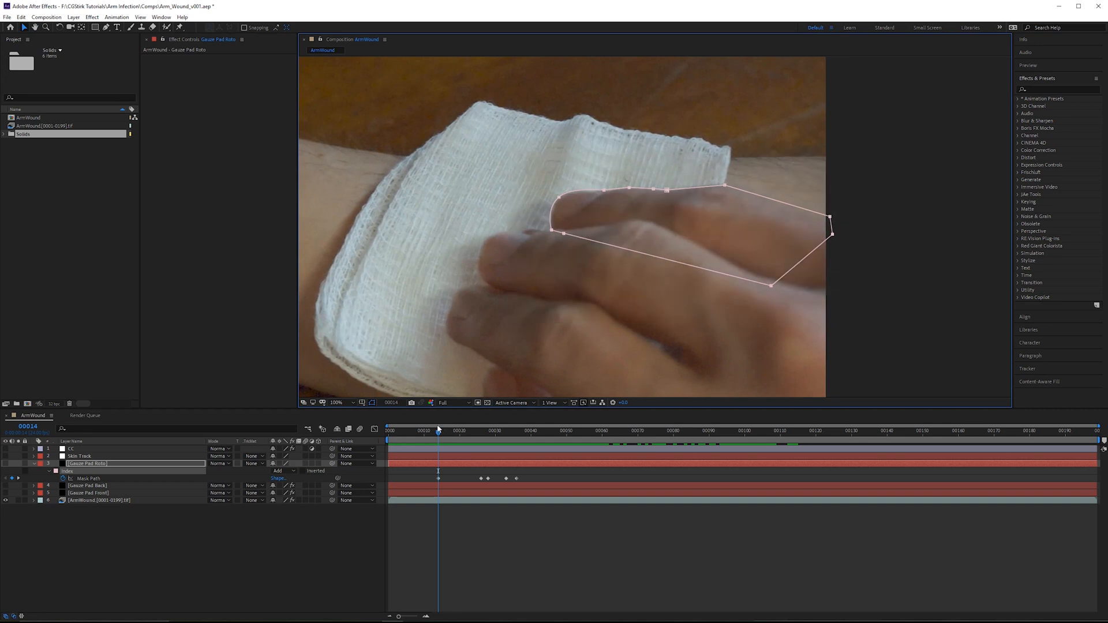
# - At frame 19, shift the Index mask to the fingertip and fit its upper-edge and lower fingertip points to the finger
pyautogui.moveTo(438, 430)
pyautogui.mouseDown()
pyautogui.moveTo(486, 434)
pyautogui.moveTo(453, 433)
pyautogui.mouseUp()
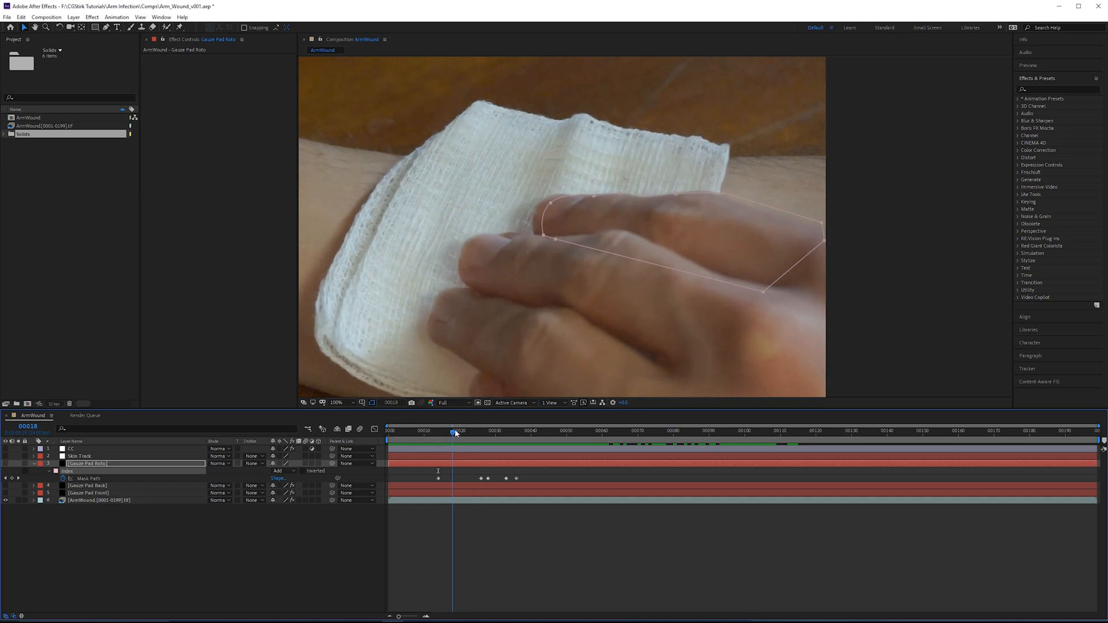
pyautogui.click(455, 431)
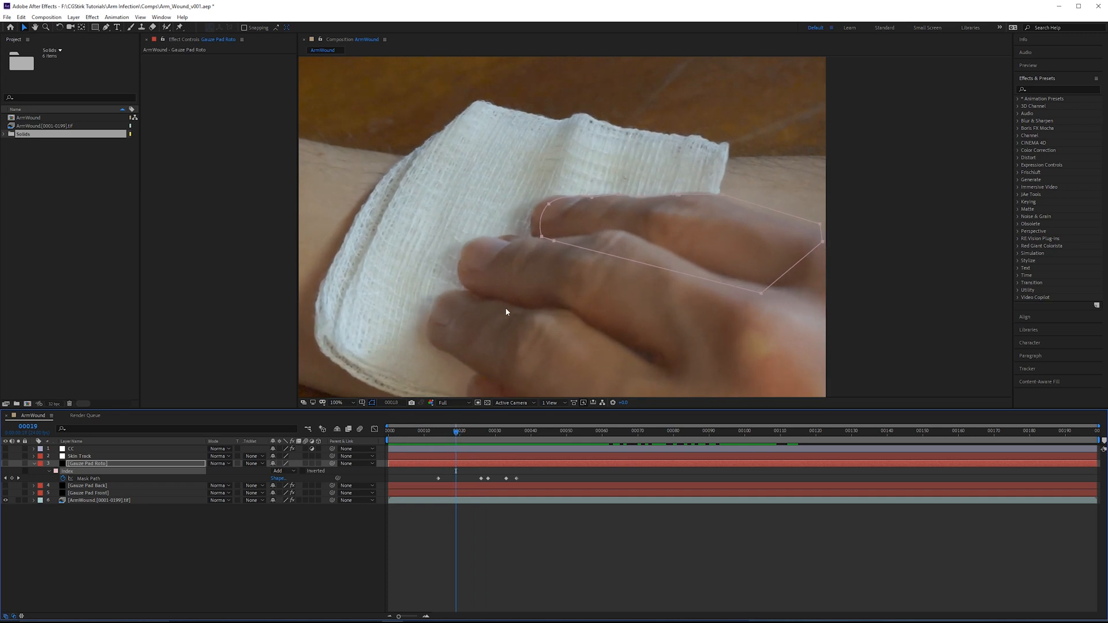
pyautogui.press('pagedown')
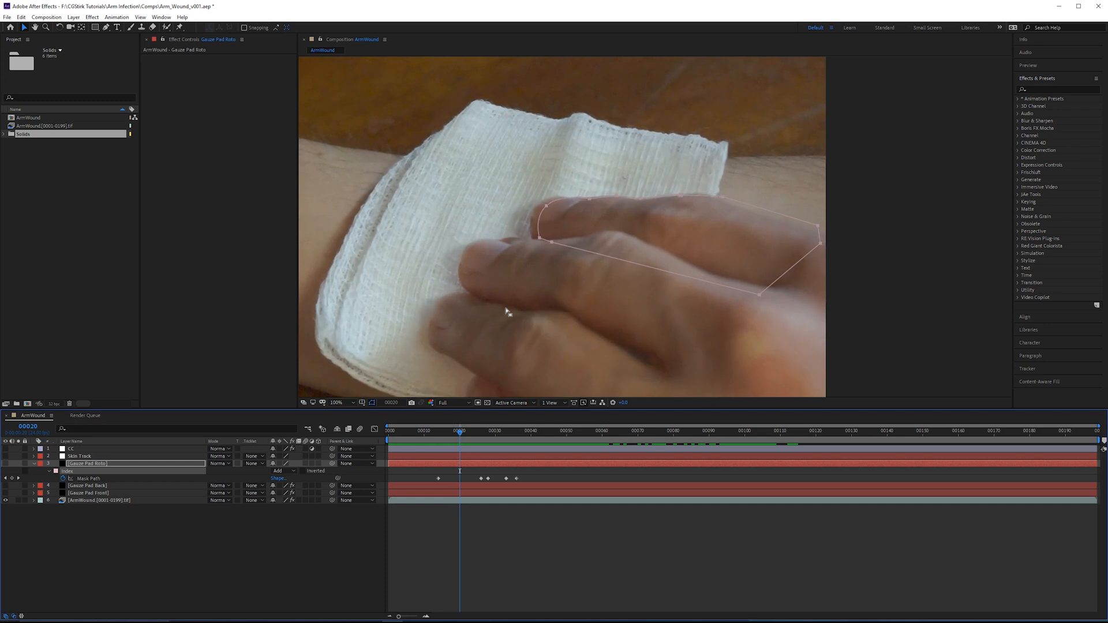
pyautogui.scroll(2, 521, 118)
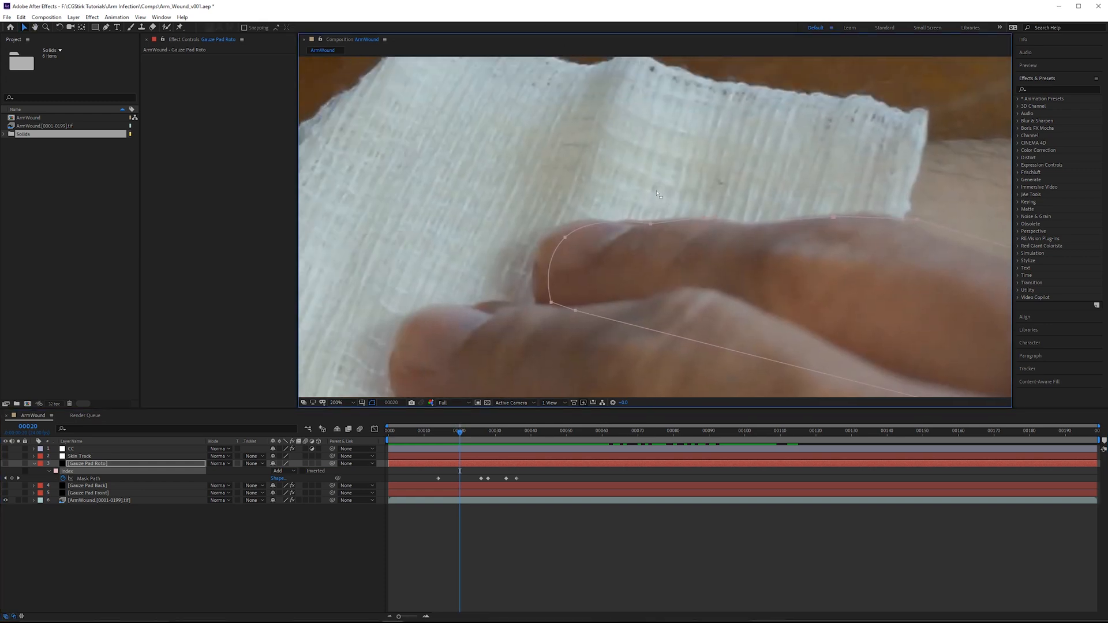
pyautogui.press('pageup')
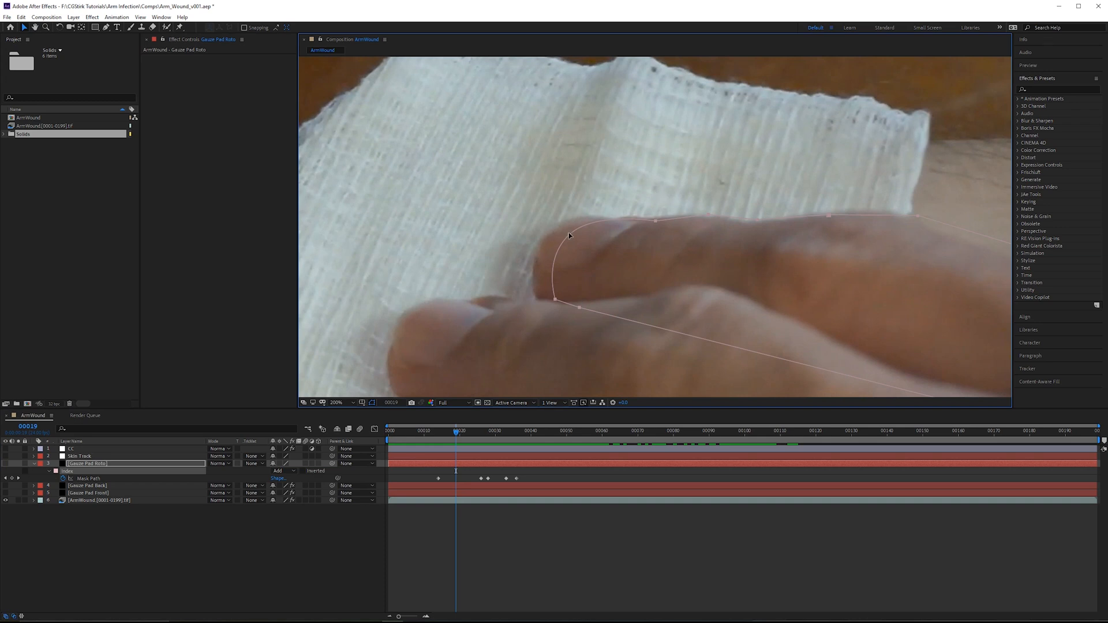
pyautogui.moveTo(568, 235); pyautogui.dragTo(551, 235)
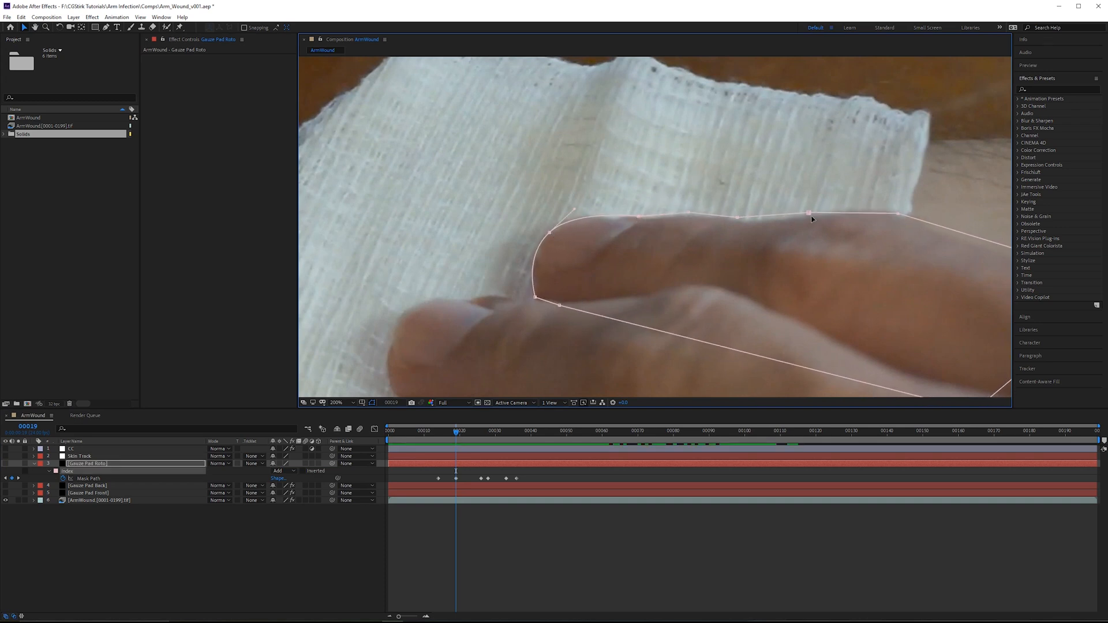
pyautogui.moveTo(738, 218); pyautogui.dragTo(744, 221)
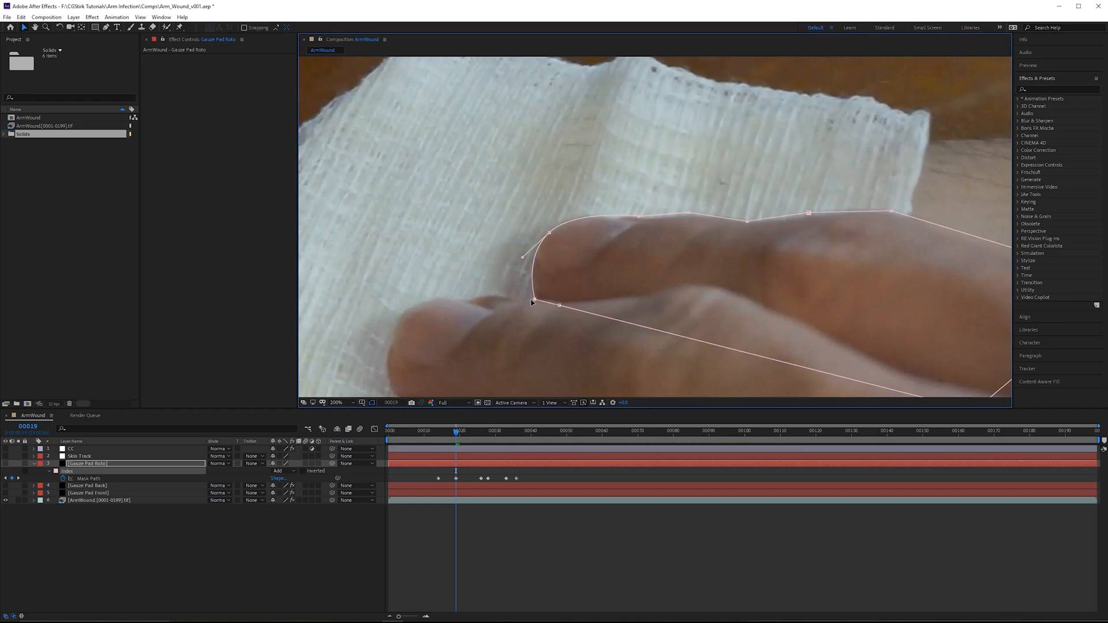
pyautogui.scroll(-2, 535, 351)
pyautogui.moveTo(534, 349); pyautogui.dragTo(521, 333)
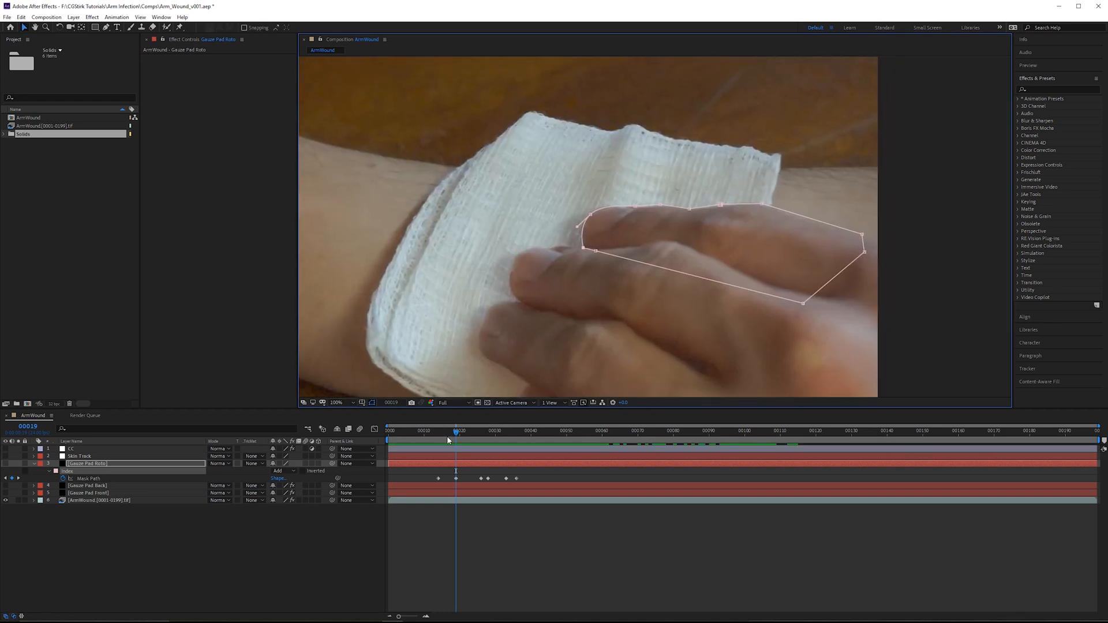
# - At frame 23, shift the Index mask onto the index finger and fit its upper-edge points along the finger
pyautogui.moveTo(456, 434)
pyautogui.mouseDown()
pyautogui.moveTo(478, 434)
pyautogui.moveTo(468, 431)
pyautogui.mouseUp()
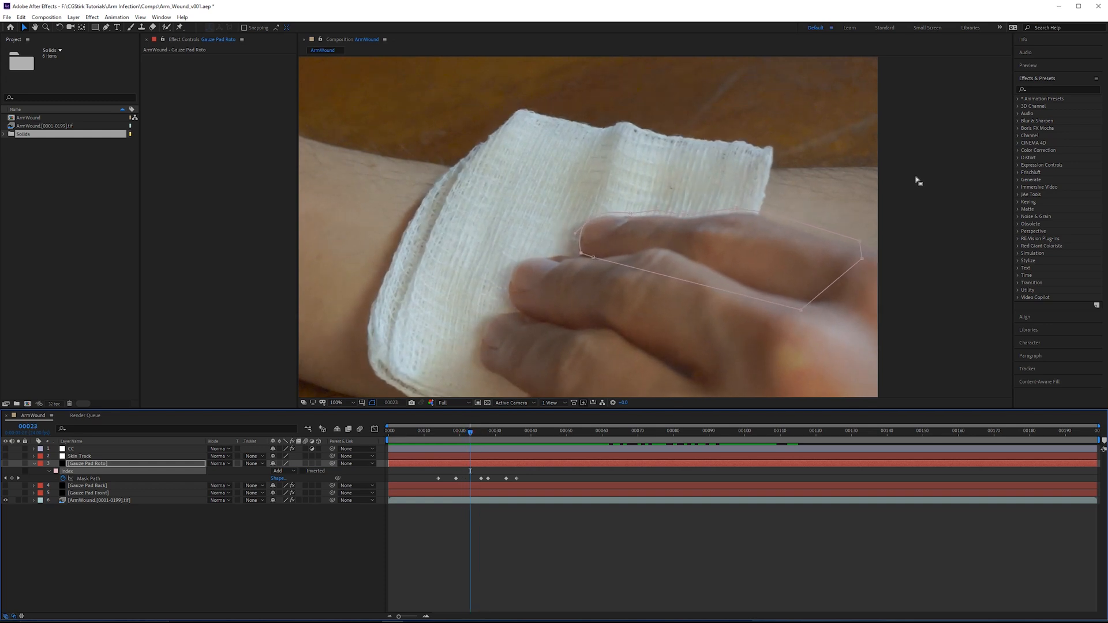
pyautogui.moveTo(917, 181); pyautogui.dragTo(566, 341)
pyautogui.scroll(1, 603, 202)
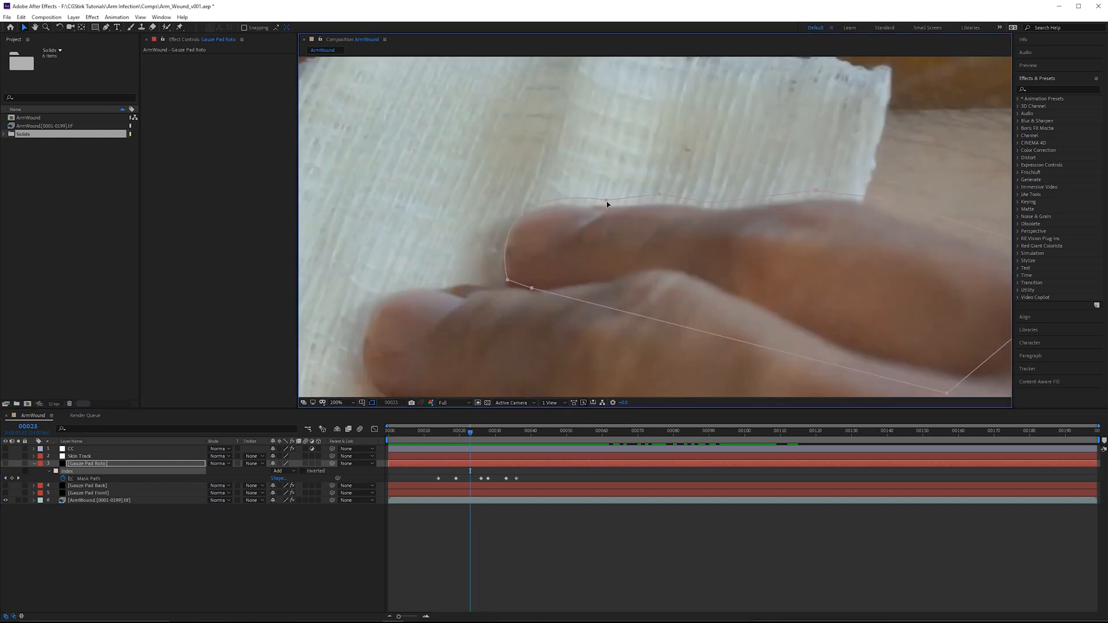
pyautogui.moveTo(607, 202); pyautogui.dragTo(608, 206)
pyautogui.moveTo(656, 200); pyautogui.dragTo(660, 202)
pyautogui.moveTo(708, 209); pyautogui.dragTo(715, 211)
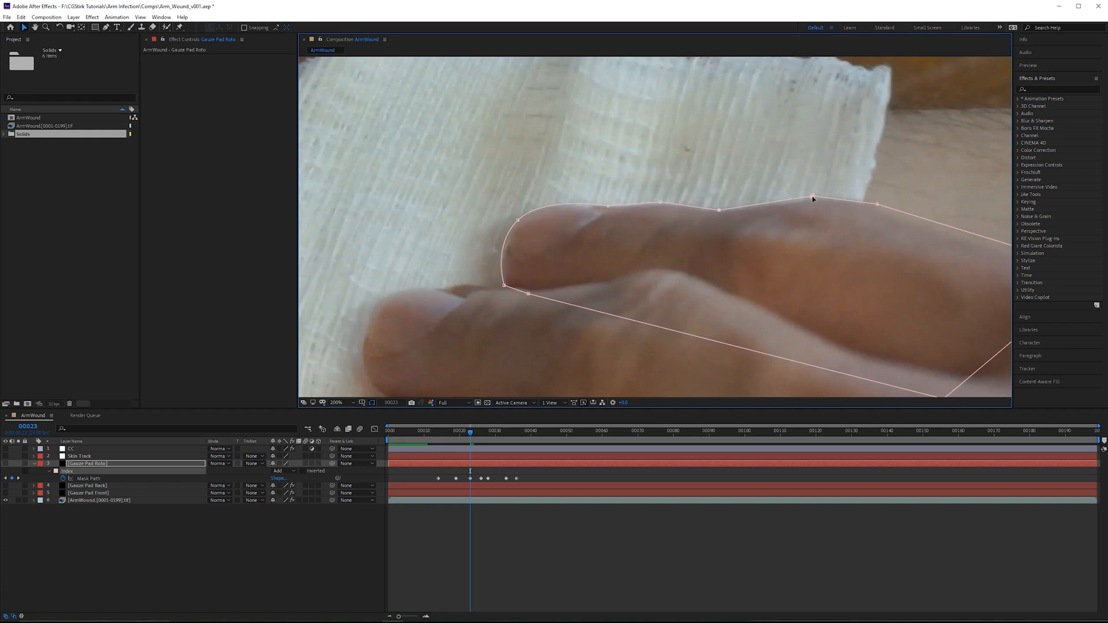
pyautogui.scroll(-1, 687, 245)
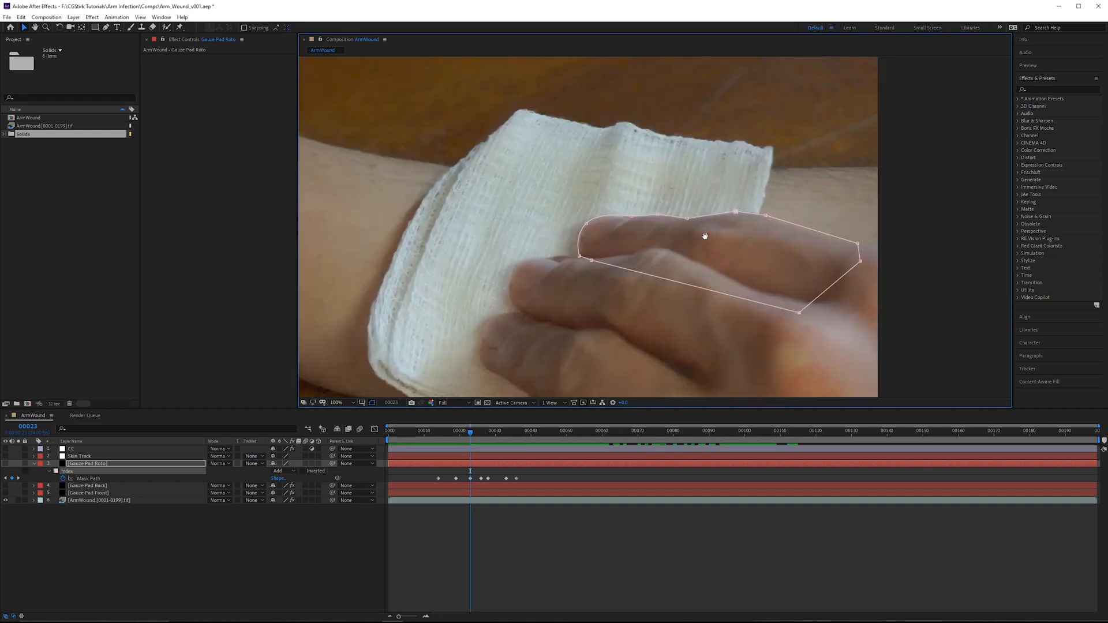
pyautogui.moveTo(704, 236); pyautogui.dragTo(685, 216)
# - At frame 16, shift the whole Index mask onto the finger and fit its upper-edge points and fingertip curve
pyautogui.moveTo(883, 161); pyautogui.dragTo(554, 306)
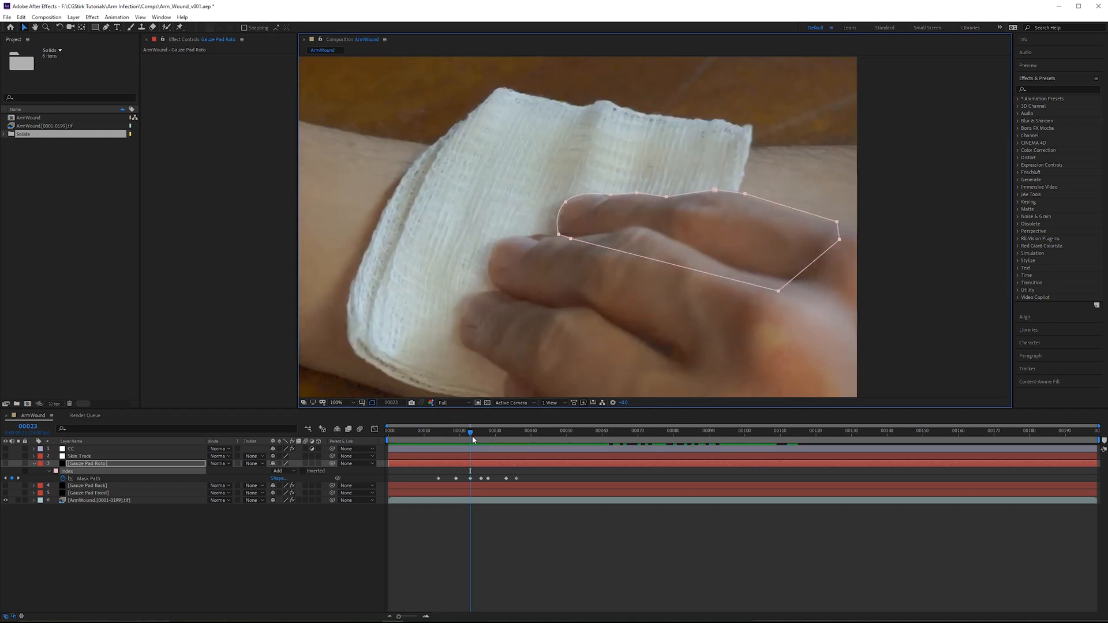
pyautogui.moveTo(473, 439); pyautogui.dragTo(447, 438)
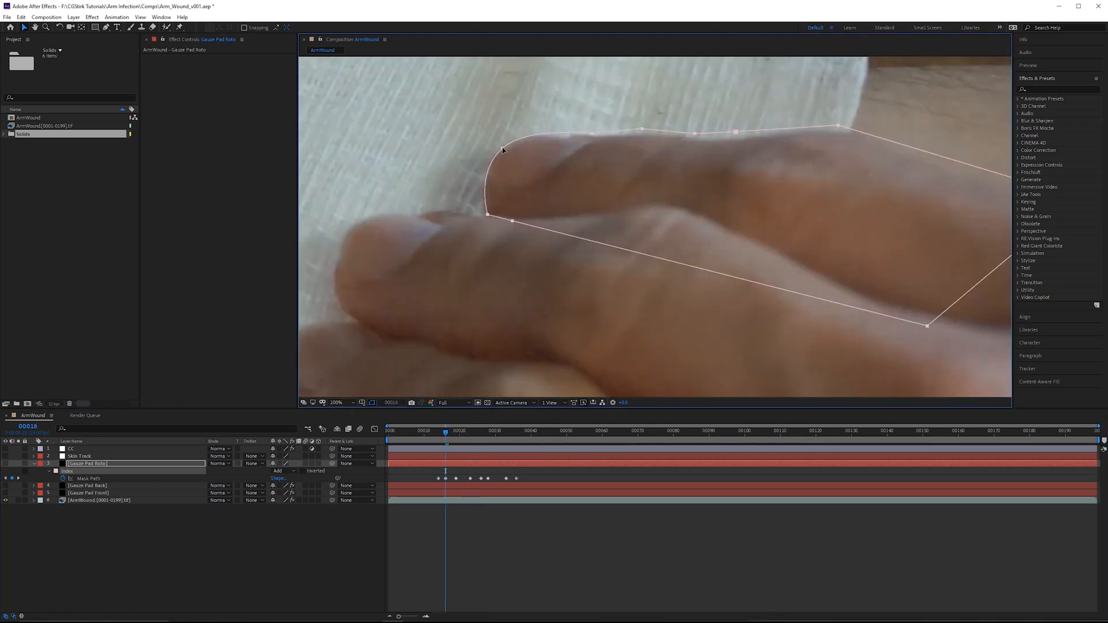
pyautogui.moveTo(502, 149); pyautogui.dragTo(499, 150)
pyautogui.click(722, 100)
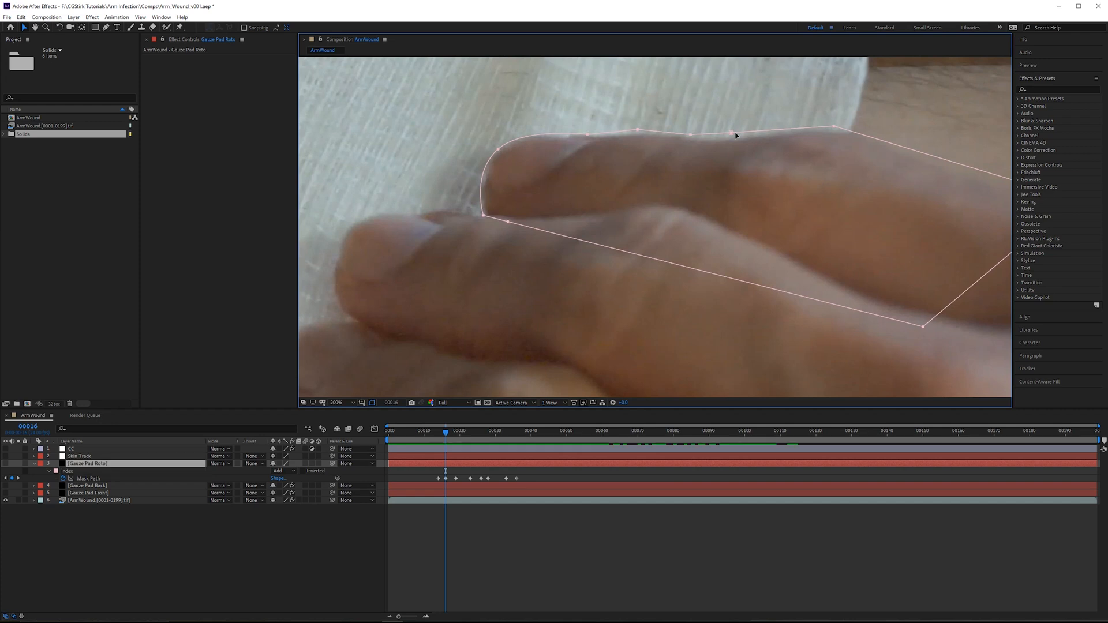
pyautogui.moveTo(731, 133); pyautogui.dragTo(728, 137)
pyautogui.moveTo(690, 134); pyautogui.dragTo(642, 133)
pyautogui.moveTo(833, 126); pyautogui.dragTo(833, 142)
pyautogui.moveTo(485, 225); pyautogui.dragTo(488, 228)
pyautogui.moveTo(472, 183); pyautogui.dragTo(471, 190)
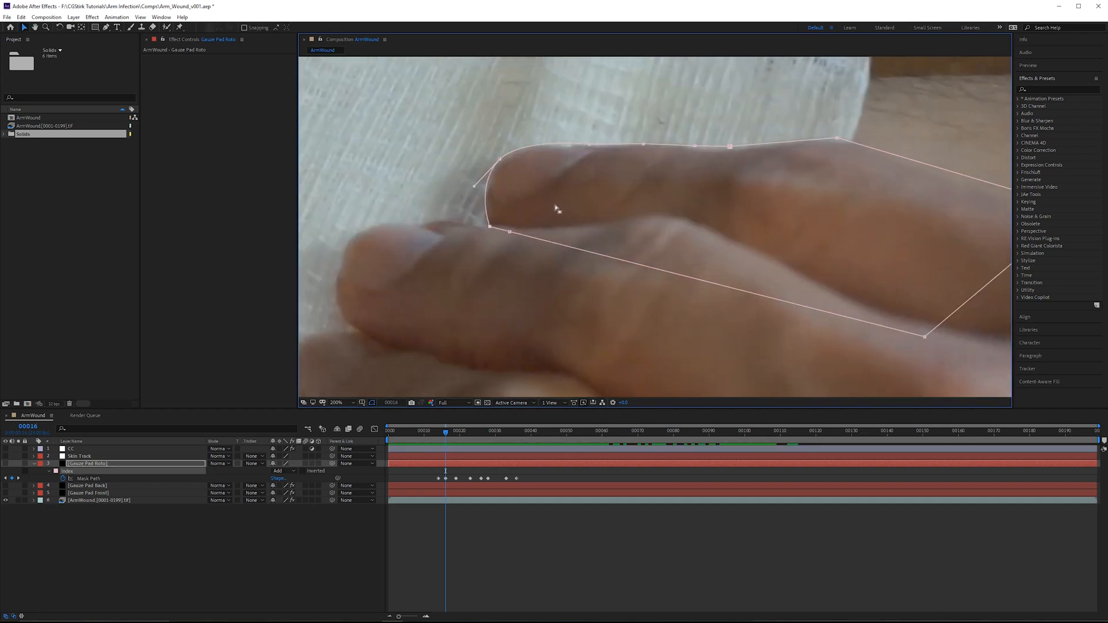
pyautogui.scroll(-1, 555, 205)
# - At frame 6, move the Index mask onto the hand entering the shot and fit its upper-edge points to the hand
pyautogui.moveTo(448, 430); pyautogui.dragTo(410, 432)
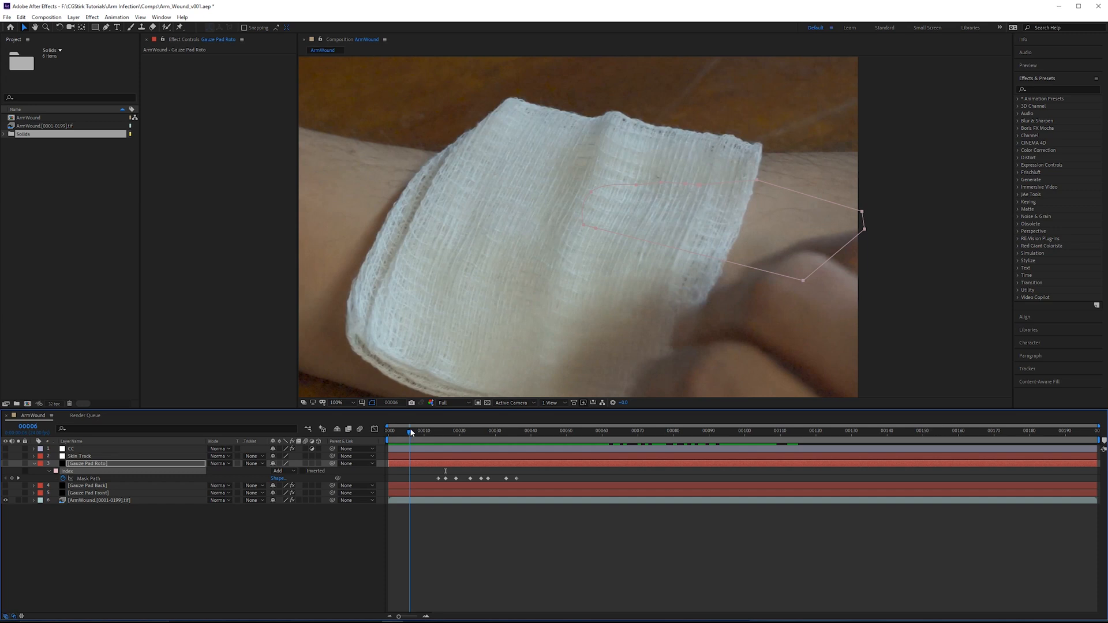
pyautogui.press('space')
pyautogui.press('space')
pyautogui.moveTo(597, 197); pyautogui.dragTo(791, 246)
pyautogui.moveTo(819, 240); pyautogui.dragTo(860, 233)
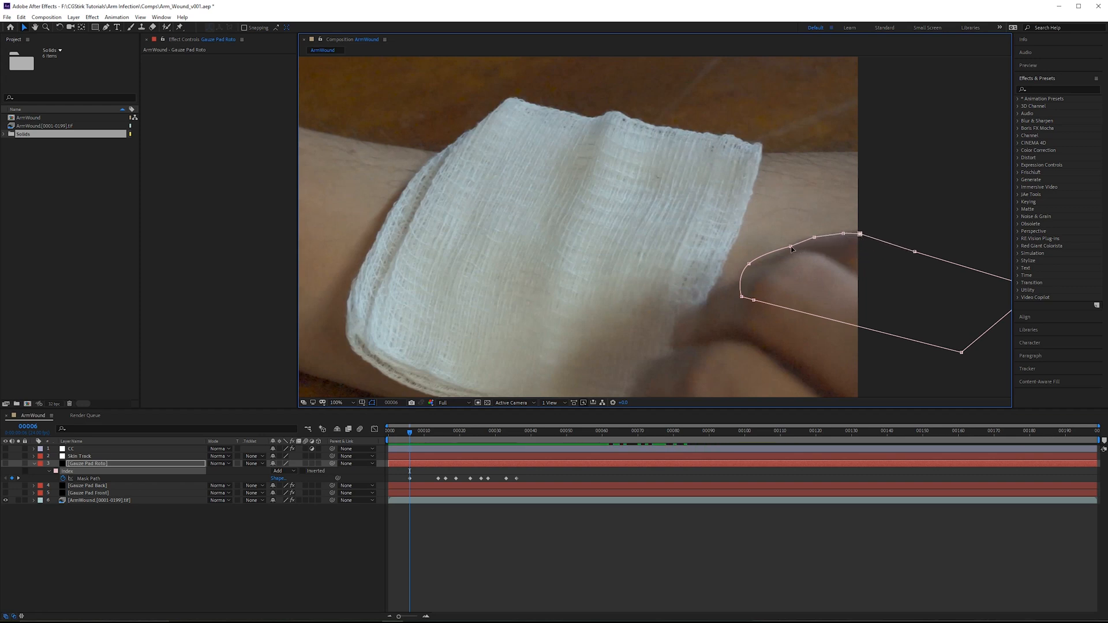
pyautogui.moveTo(791, 246); pyautogui.dragTo(789, 245)
# - At frame 9, move the Index mask onto the index fingertip and fit its upper edge, continuing the adjustment about two frames on
pyautogui.moveTo(417, 436); pyautogui.dragTo(421, 434)
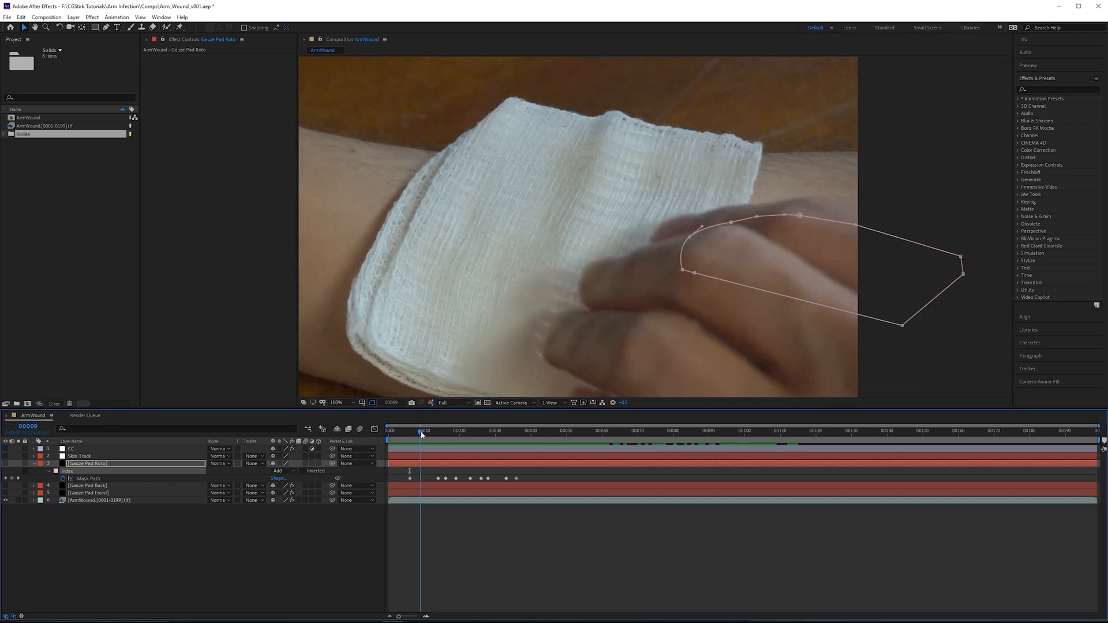
pyautogui.moveTo(790, 215); pyautogui.dragTo(761, 203)
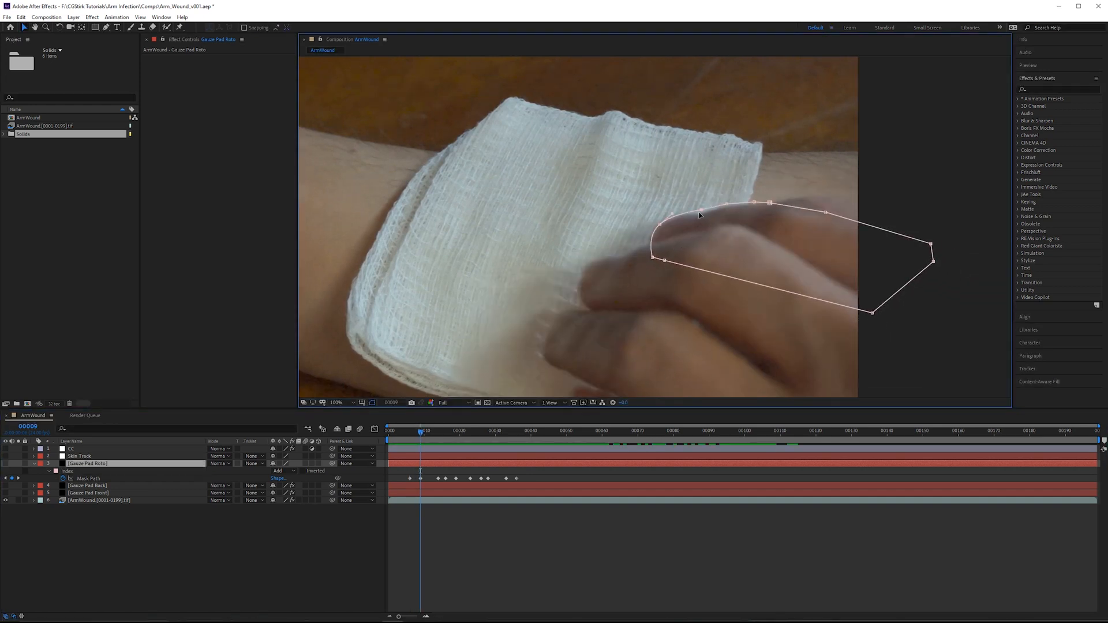
pyautogui.moveTo(826, 212); pyautogui.dragTo(812, 197)
pyautogui.moveTo(423, 436); pyautogui.dragTo(428, 439)
pyautogui.moveTo(985, 131); pyautogui.dragTo(648, 334)
# - Scrub ahead to frame 101 and beyond to examine how the fingers hold and lift the gauze pad
pyautogui.moveTo(428, 432); pyautogui.dragTo(748, 481)
pyautogui.scroll(-2, 550, 216)
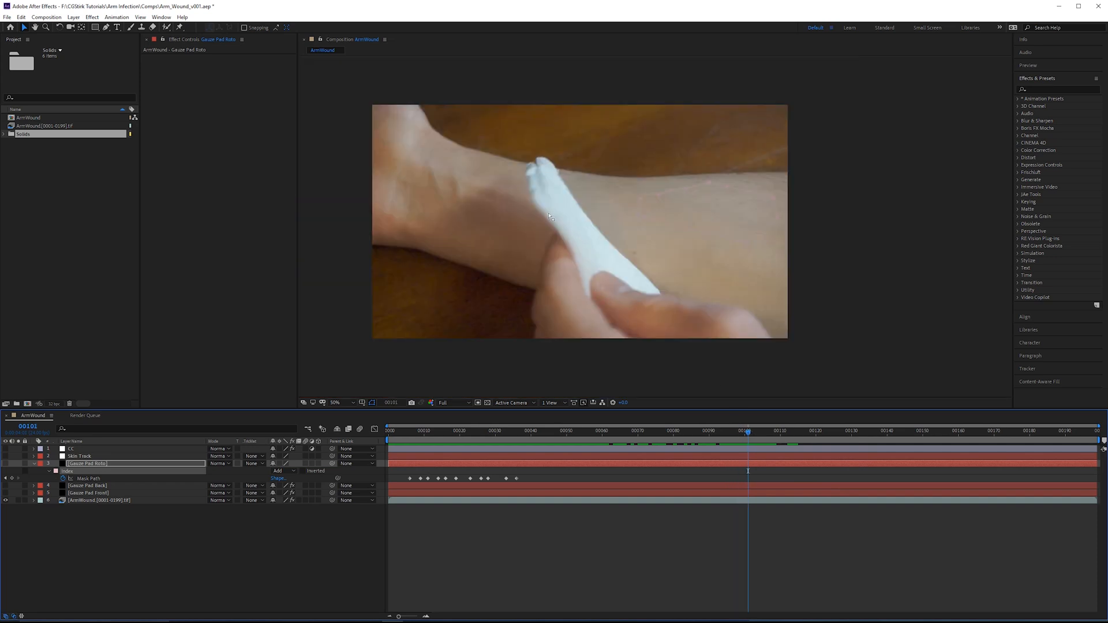
pyautogui.moveTo(746, 435); pyautogui.dragTo(781, 436)
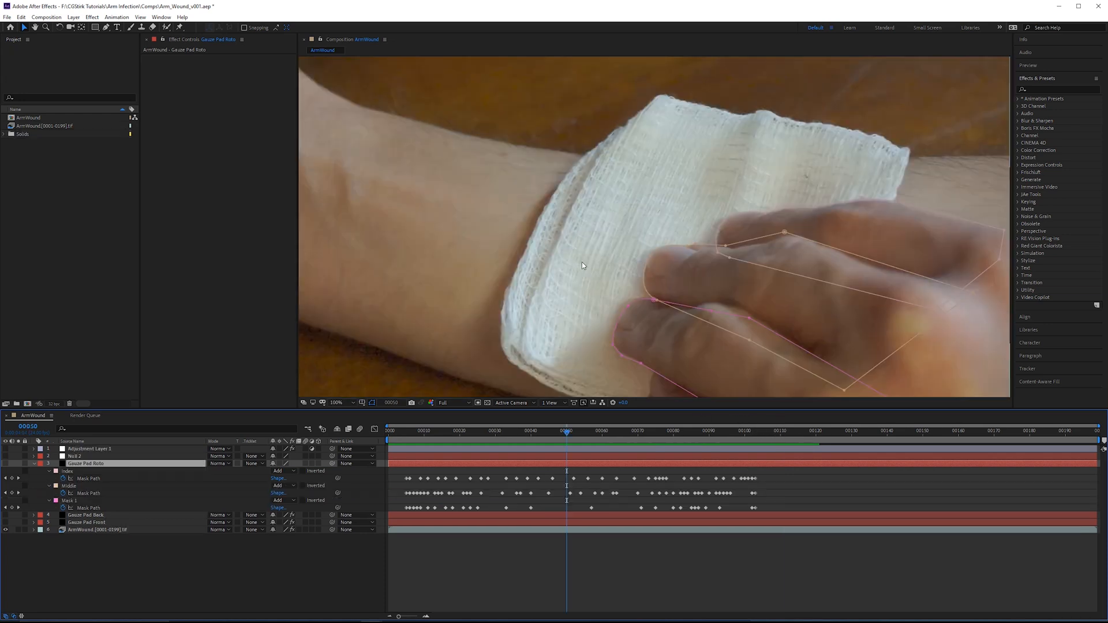
pyautogui.scroll(-1, 582, 263)
pyautogui.scroll(-1, 744, 183)
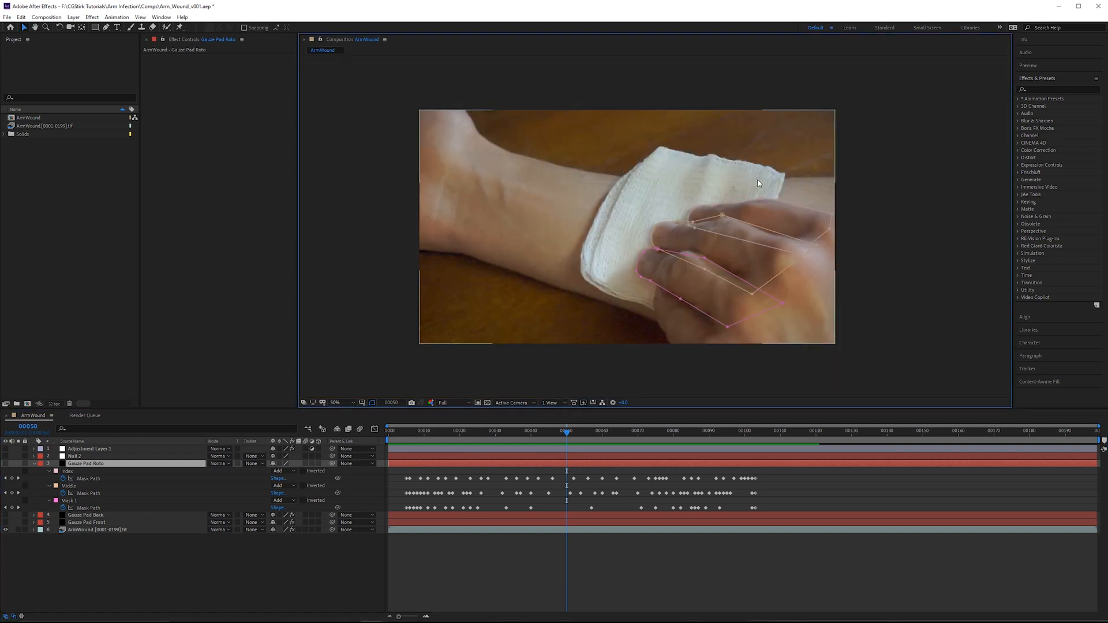
pyautogui.scroll(2, 711, 232)
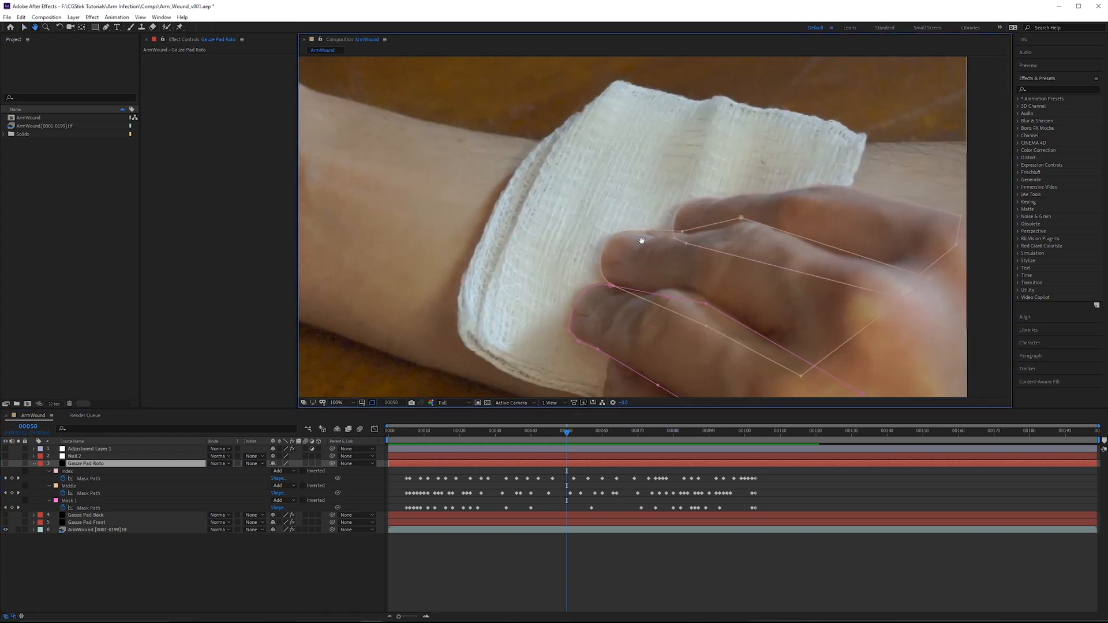
pyautogui.moveTo(476, 156); pyautogui.dragTo(512, 162)
pyautogui.moveTo(606, 174); pyautogui.dragTo(513, 164)
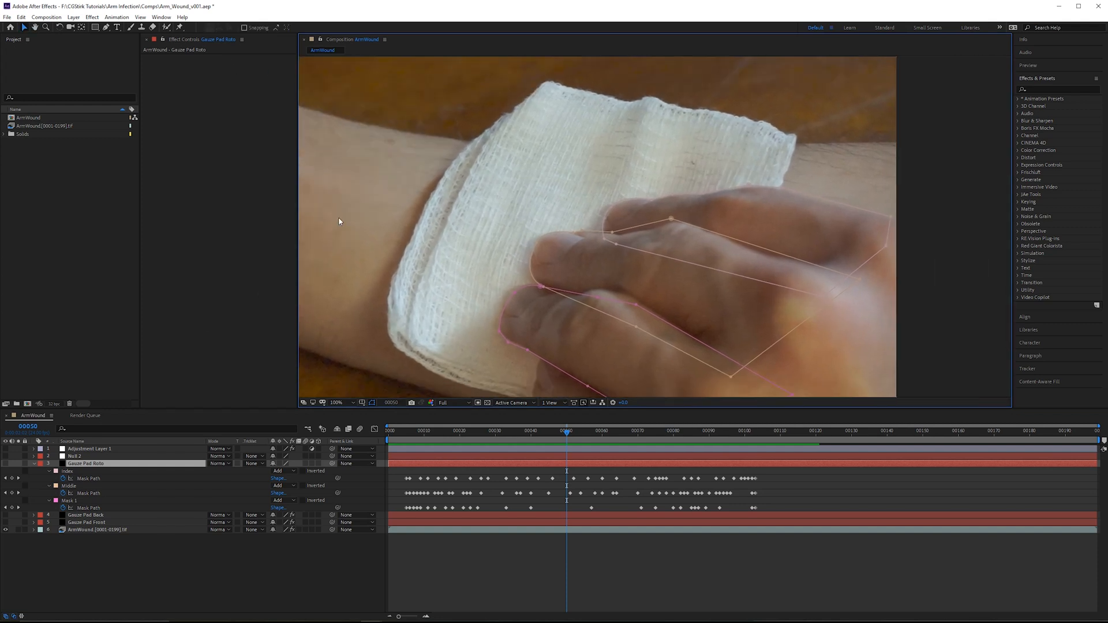
pyautogui.moveTo(613, 191); pyautogui.dragTo(637, 156)
pyautogui.press('v')
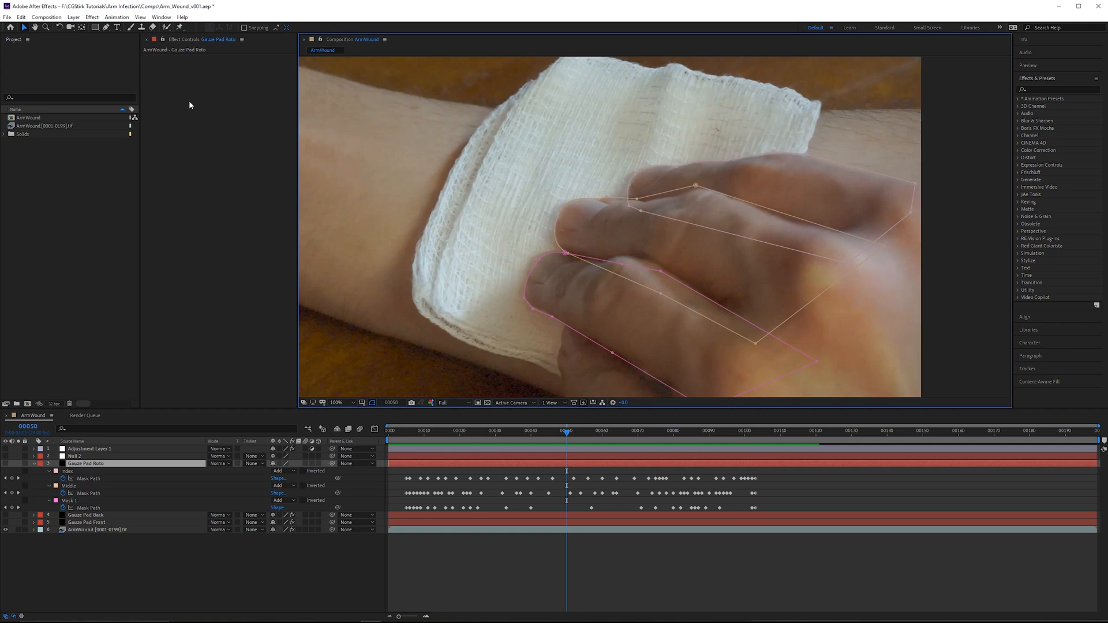
# - Check the Hide Locked Masks option for the Gauze Pad Roto layer
pyautogui.click(73, 18)
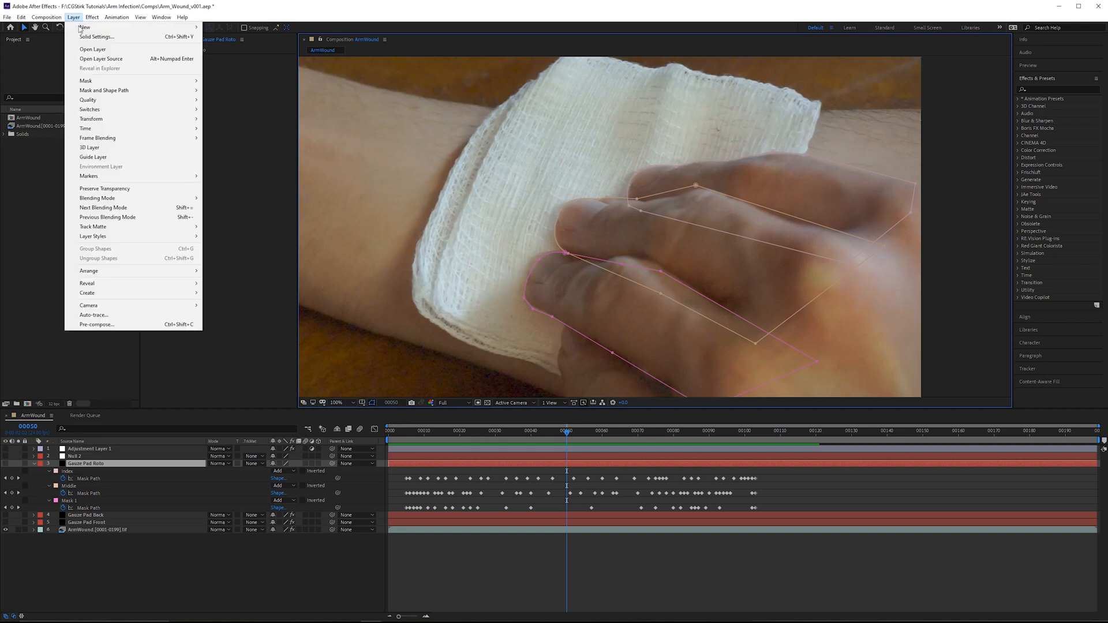
pyautogui.moveTo(115, 81)
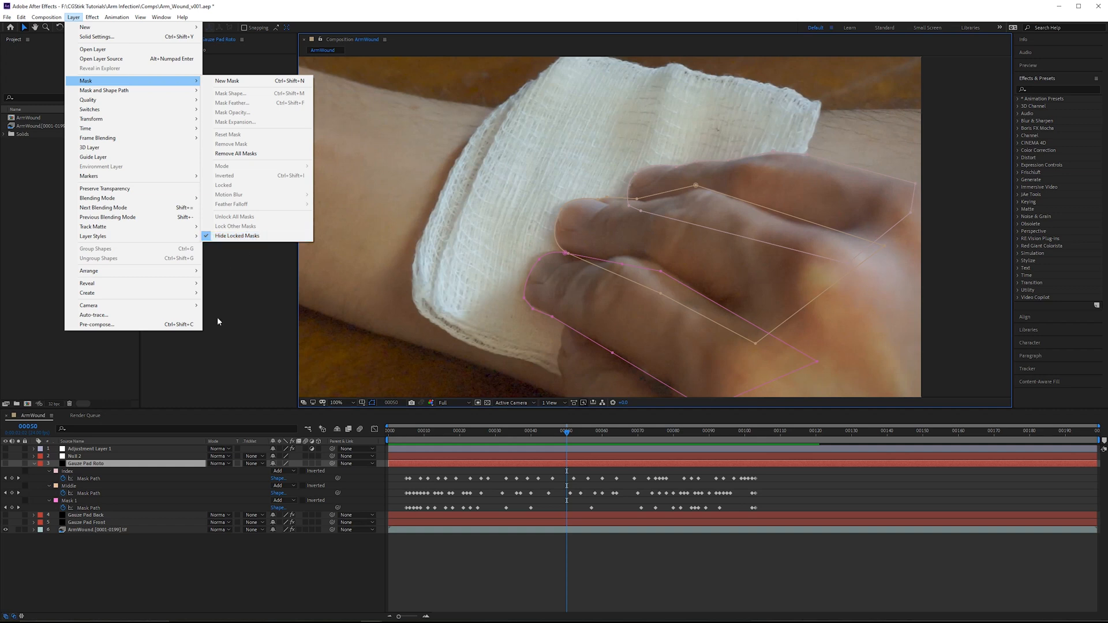
pyautogui.click(149, 464)
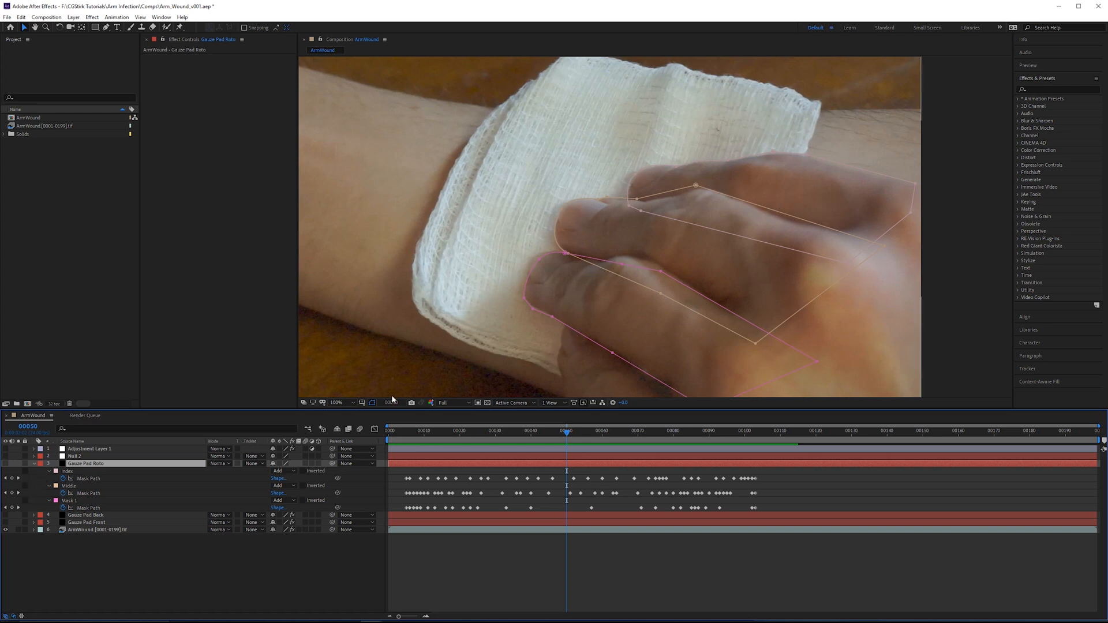
# - Lock the Index and Middle masks on Gauze Pad Roto and rename Mask 1 as Ring
pyautogui.click(25, 471)
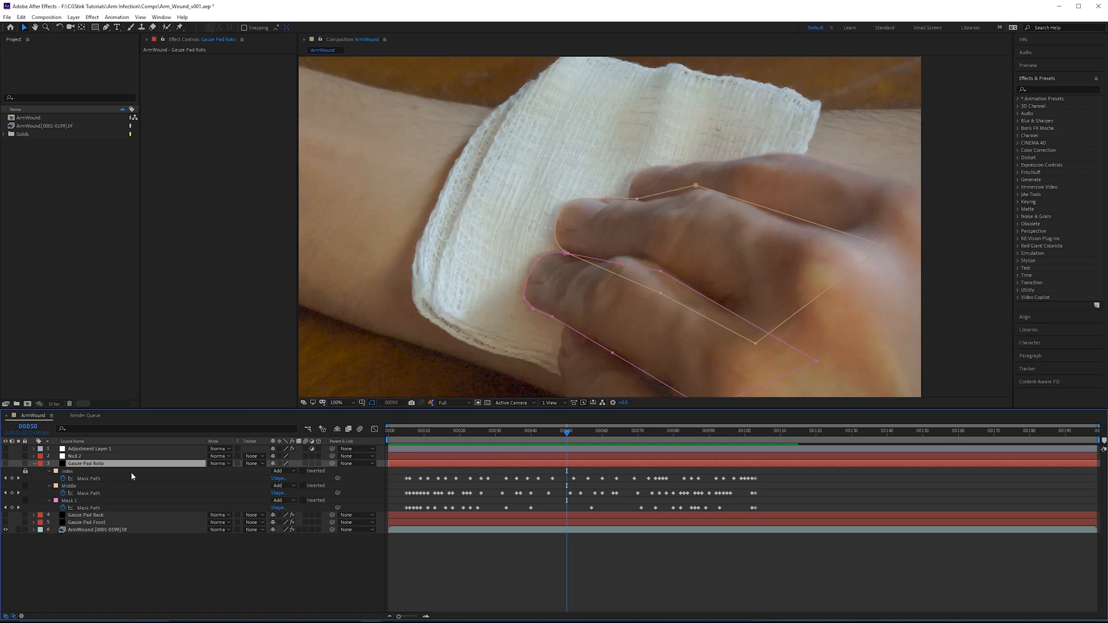
pyautogui.click(25, 486)
pyautogui.click(77, 501)
pyautogui.press('Return')
pyautogui.write('Ring')
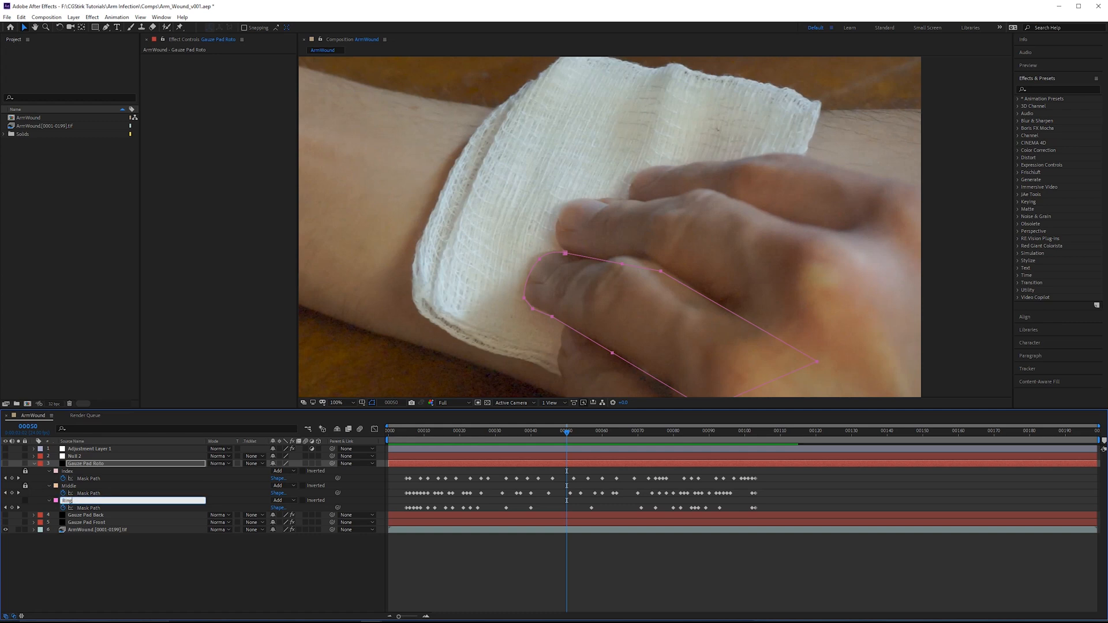
pyautogui.press('Return')
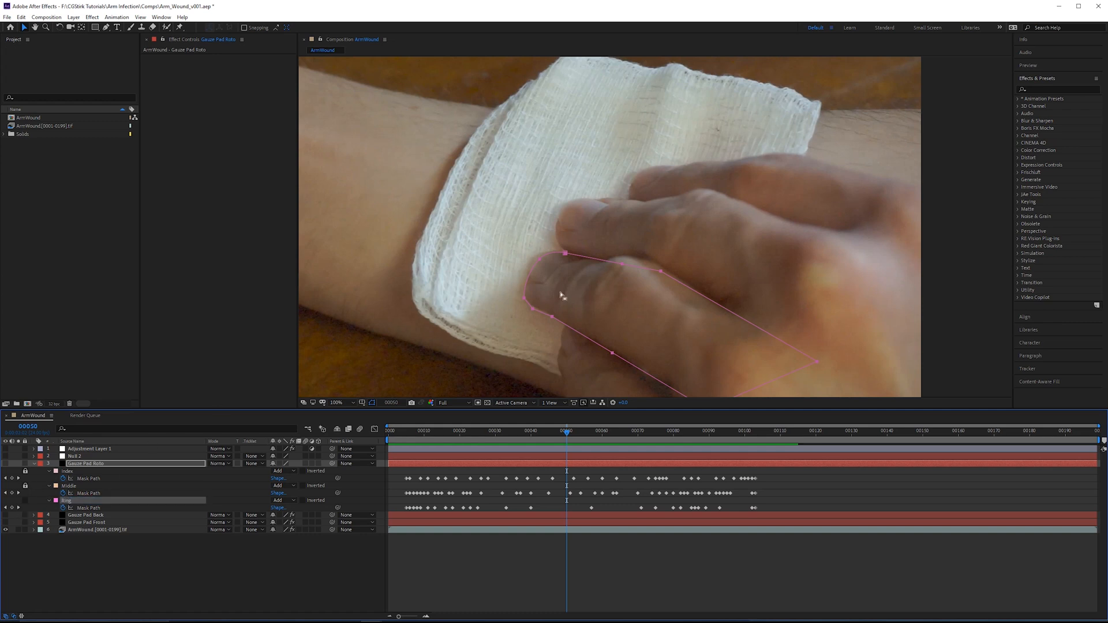
# - Toggle the Ring mask's lock on and off, and unlock the Index and Middle masks
pyautogui.click(25, 501)
pyautogui.click(26, 501)
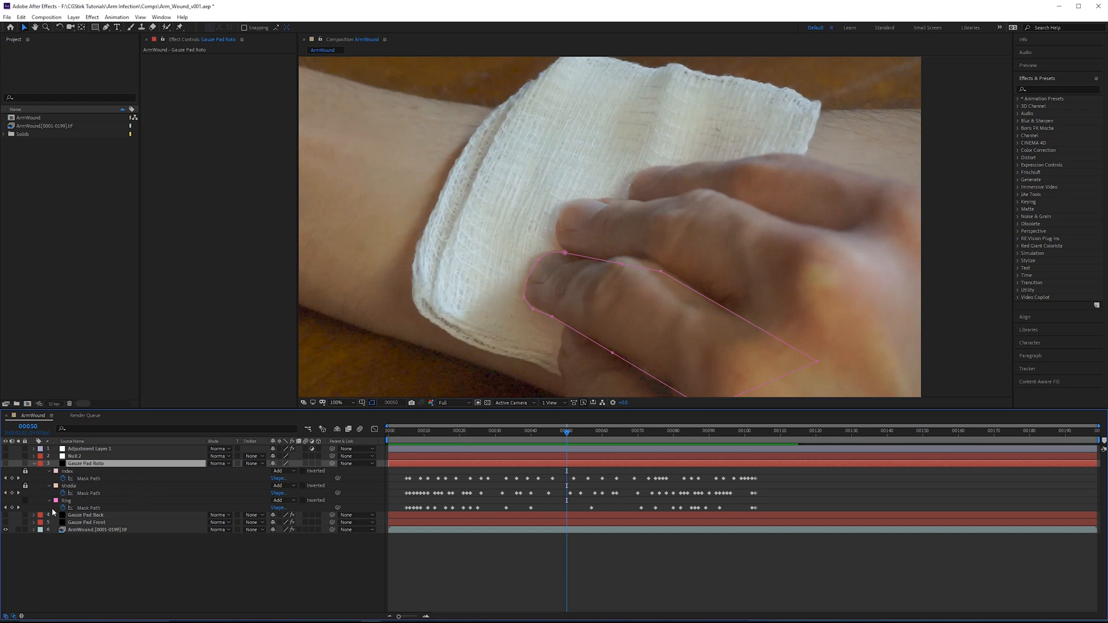
pyautogui.moveTo(658, 217); pyautogui.dragTo(645, 227)
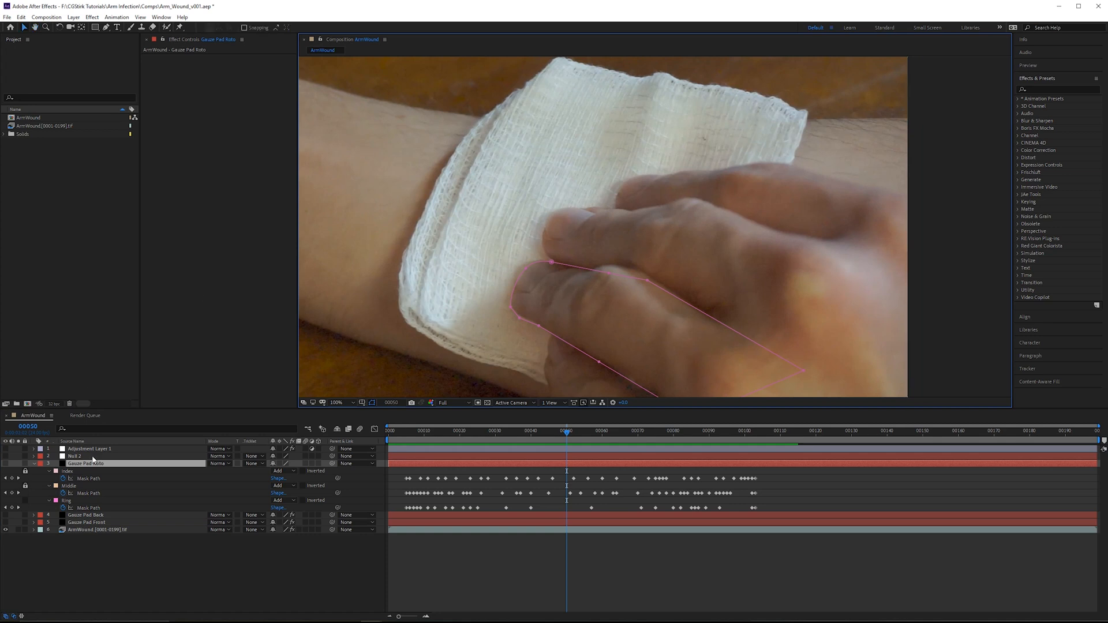
pyautogui.click(25, 471)
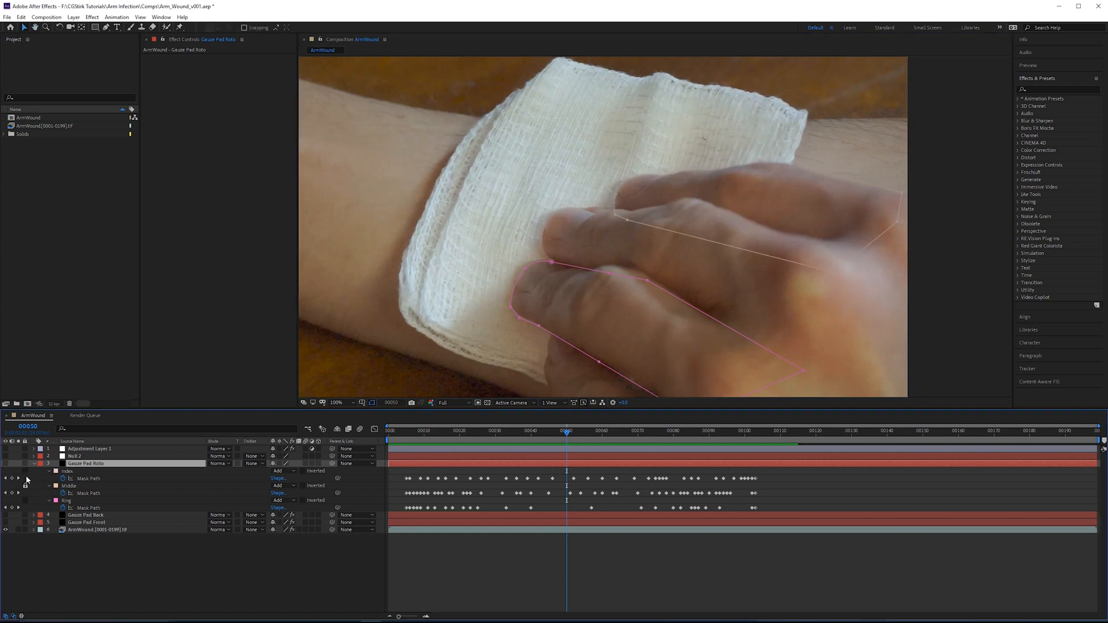
pyautogui.click(25, 486)
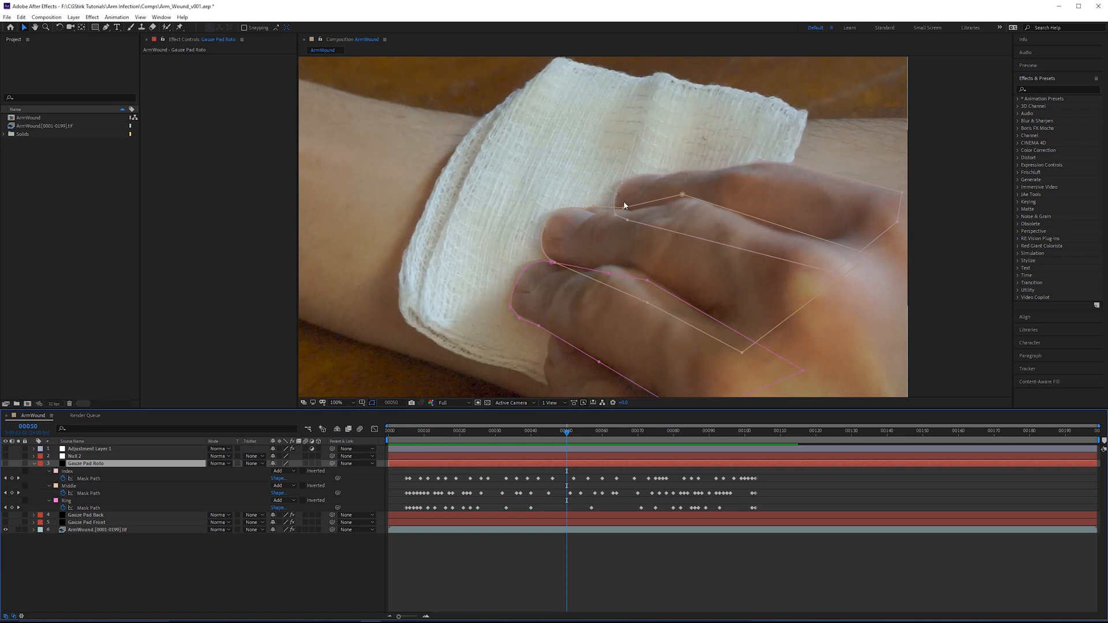
# - Set the Index mask's outline colour to the saturated pinkish red FF296D
pyautogui.click(56, 471)
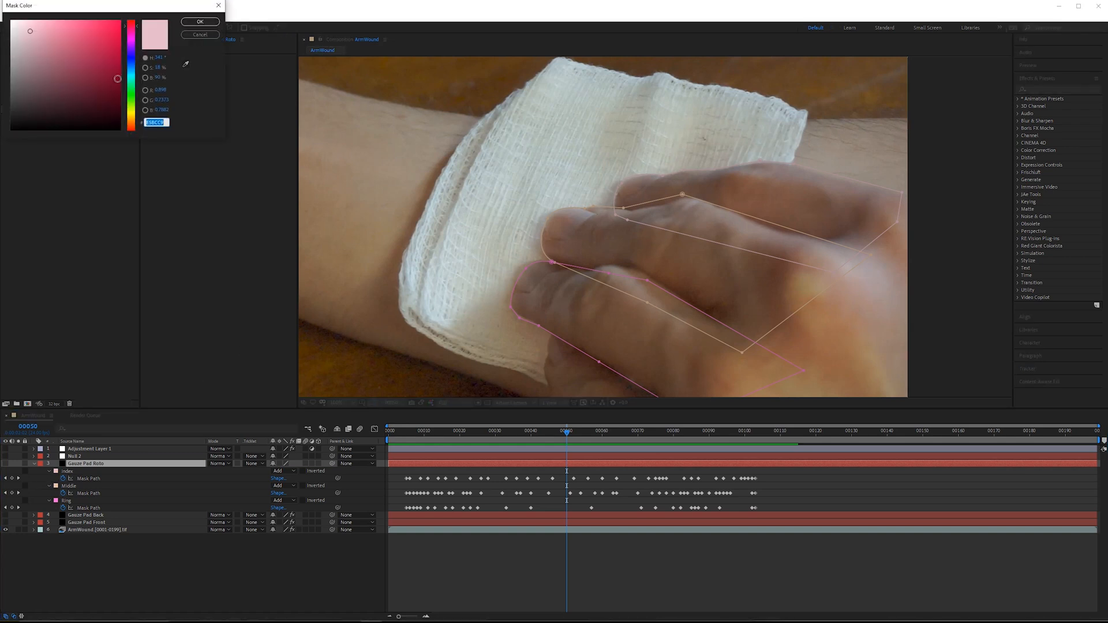
pyautogui.click(90, 20)
pyautogui.moveTo(91, 20); pyautogui.dragTo(103, 20)
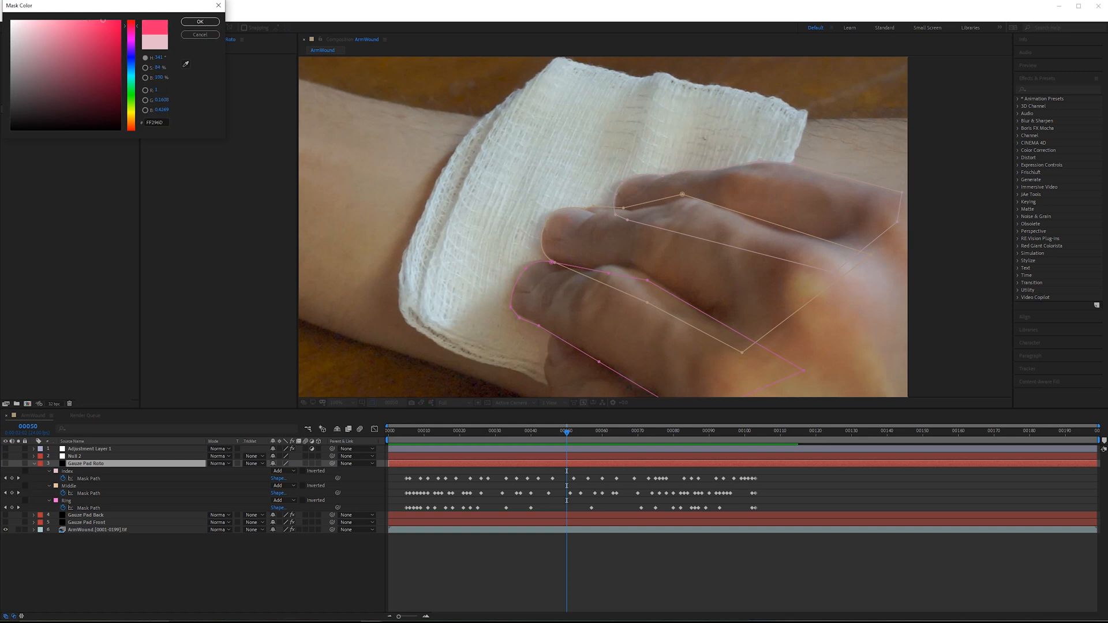
pyautogui.click(200, 21)
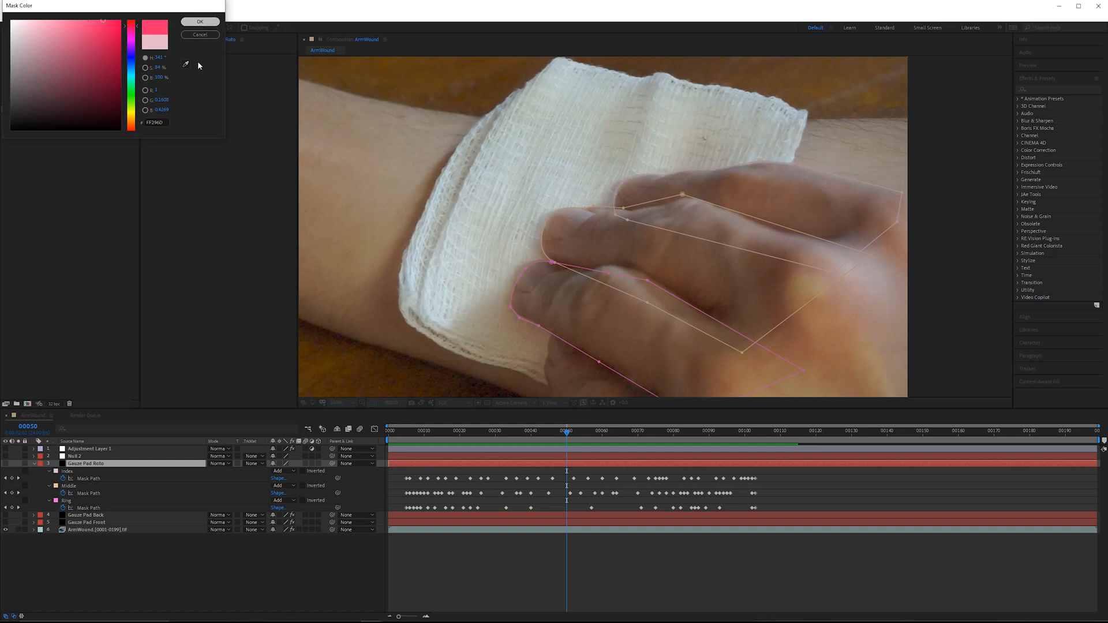
pyautogui.click(55, 486)
pyautogui.moveTo(133, 27); pyautogui.dragTo(102, 9)
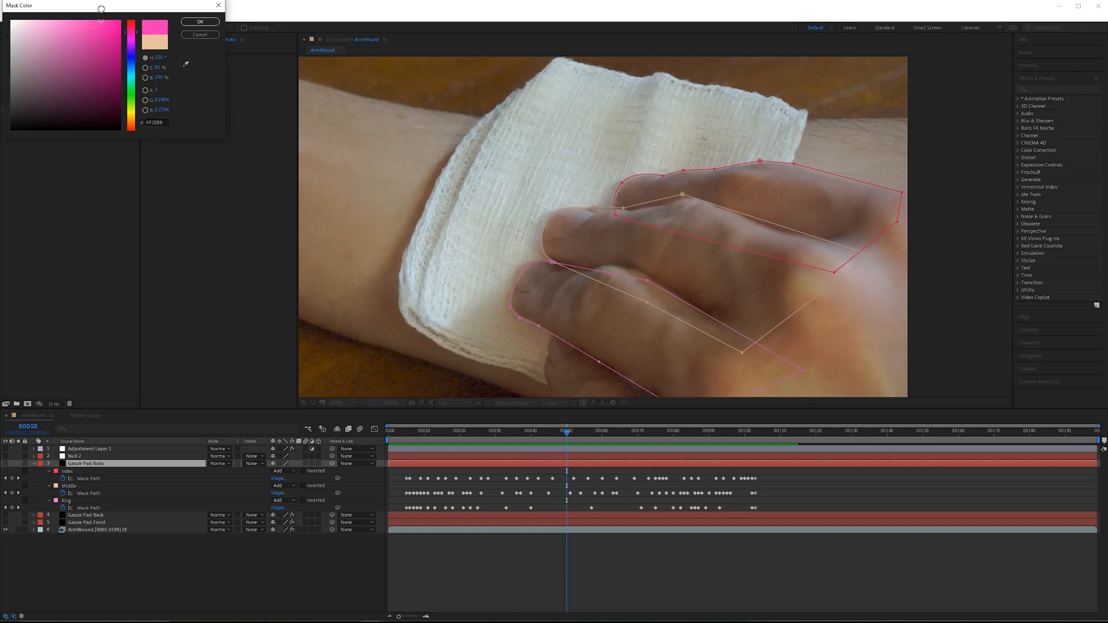
pyautogui.click(203, 35)
# - Set the Middle mask's outline colour to a saturated violet-blue
pyautogui.click(56, 486)
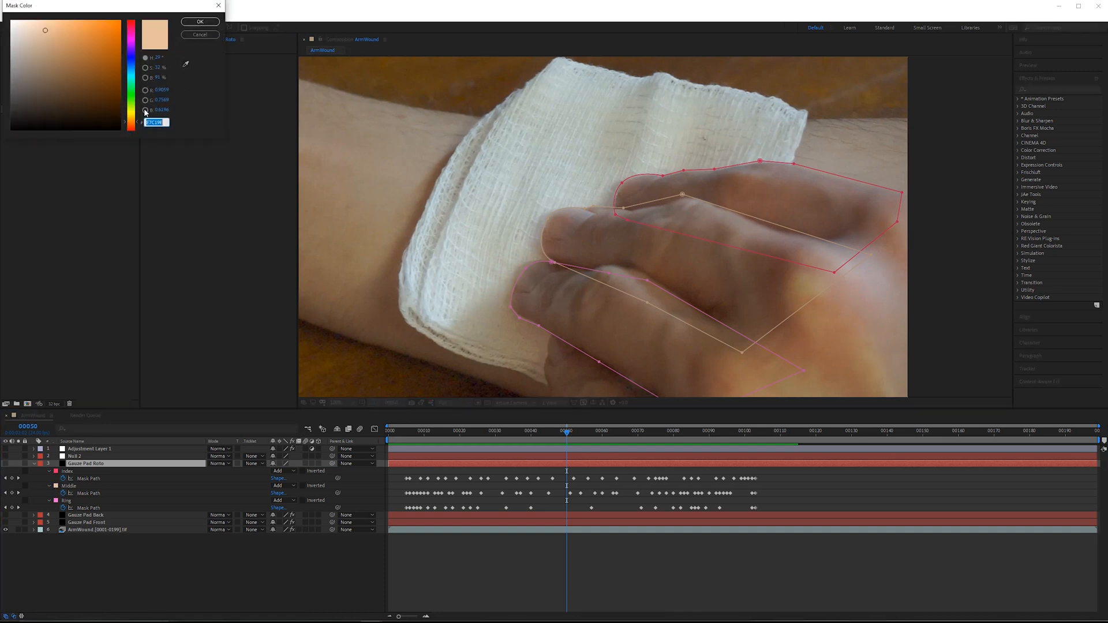
pyautogui.click(129, 53)
pyautogui.moveTo(70, 26); pyautogui.dragTo(98, 19)
pyautogui.click(200, 21)
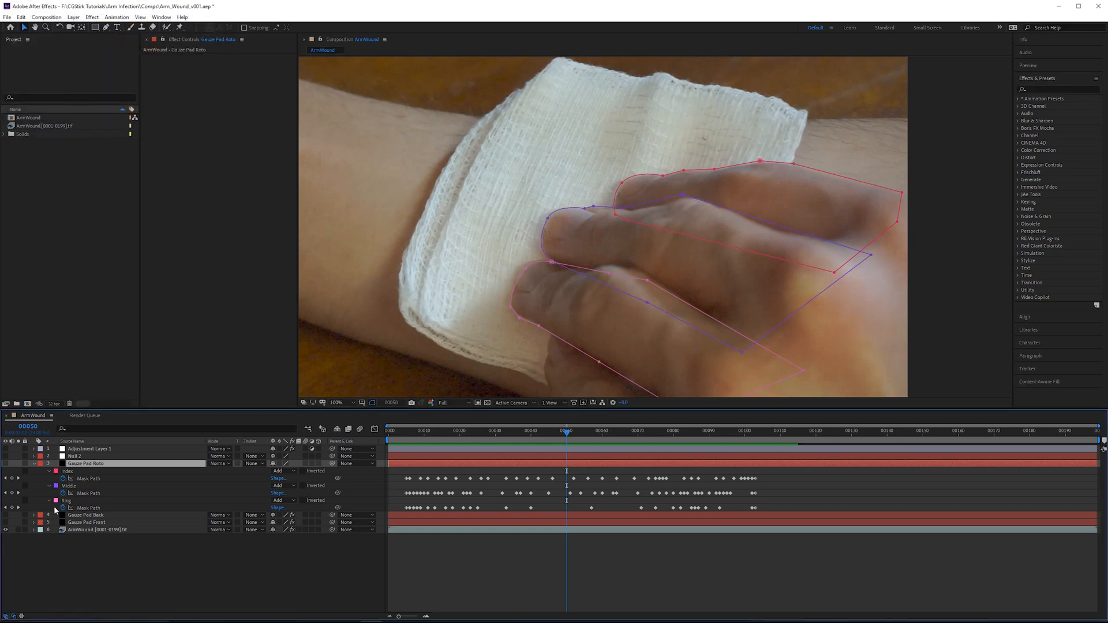
# - Set the Ring mask's outline colour to blue
pyautogui.click(55, 501)
pyautogui.click(129, 57)
pyautogui.click(129, 63)
pyautogui.click(199, 21)
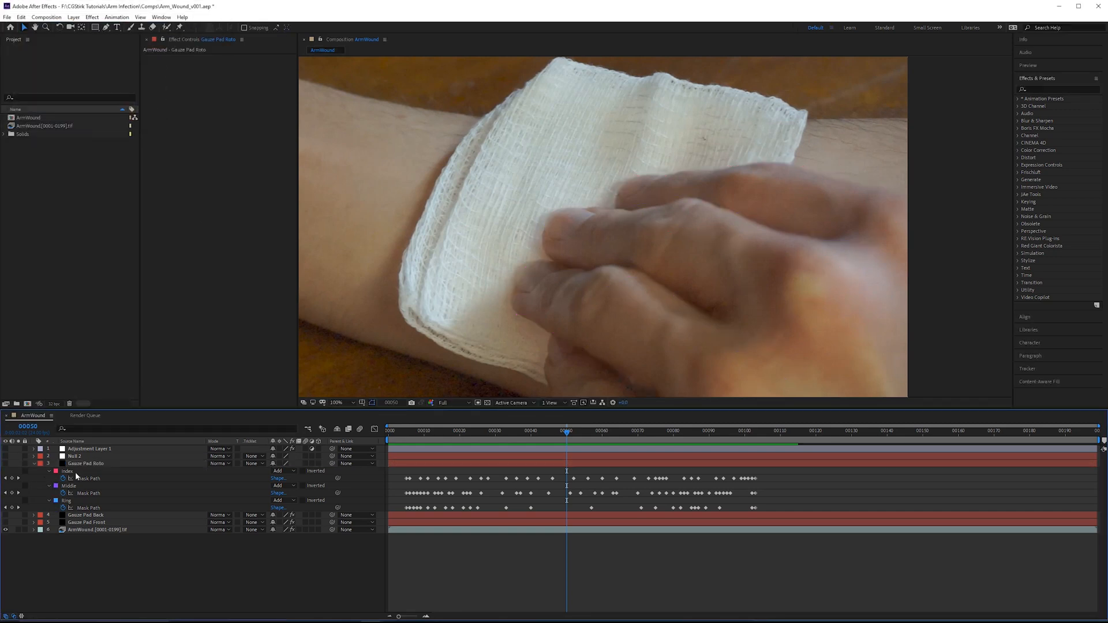
# - Lock the Middle and Ring masks so that only the Index mask on Gauze Pad Roto remains editable
pyautogui.moveTo(540, 171); pyautogui.dragTo(571, 187)
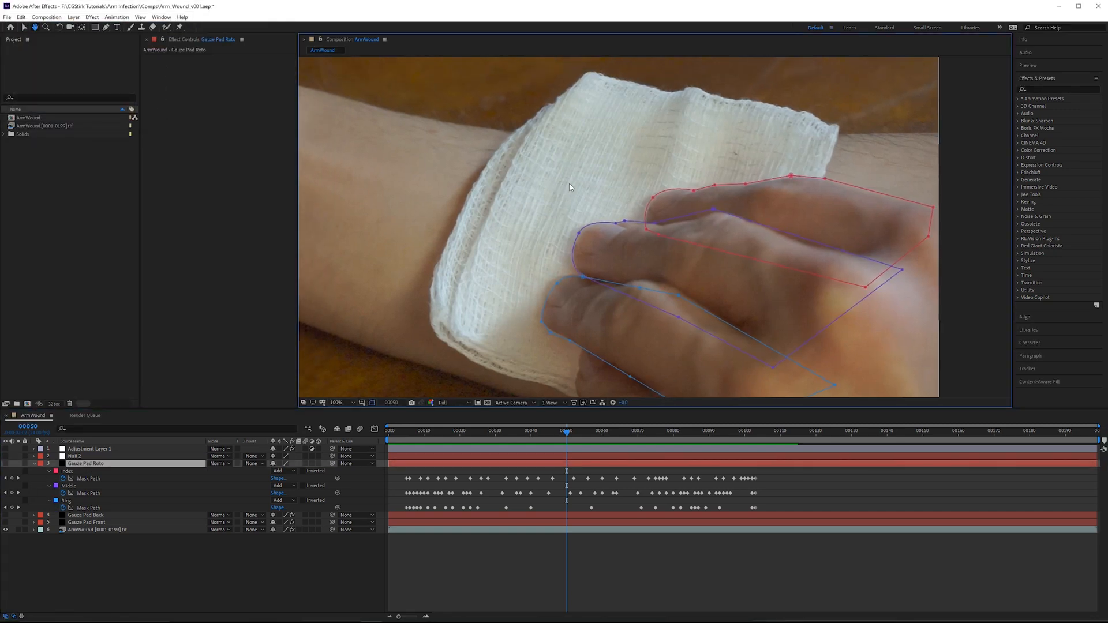
pyautogui.moveTo(787, 176); pyautogui.dragTo(734, 173)
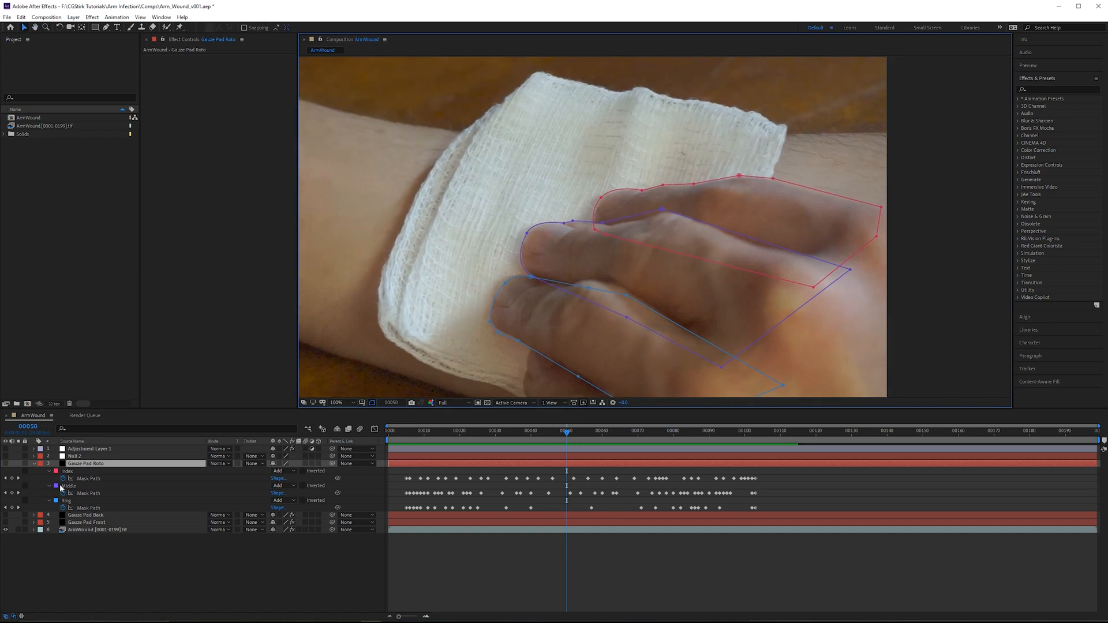
pyautogui.click(25, 486)
pyautogui.click(25, 500)
pyautogui.moveTo(739, 191); pyautogui.dragTo(660, 207)
pyautogui.scroll(1, 660, 207)
pyautogui.scroll(-1, 582, 202)
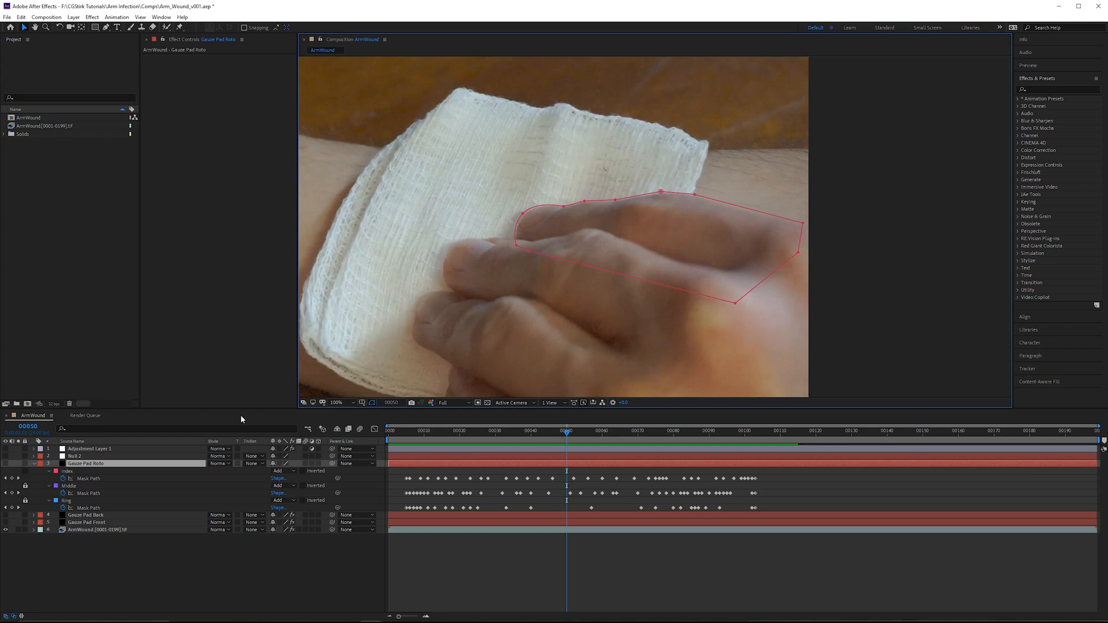
pyautogui.scroll(1, 573, 202)
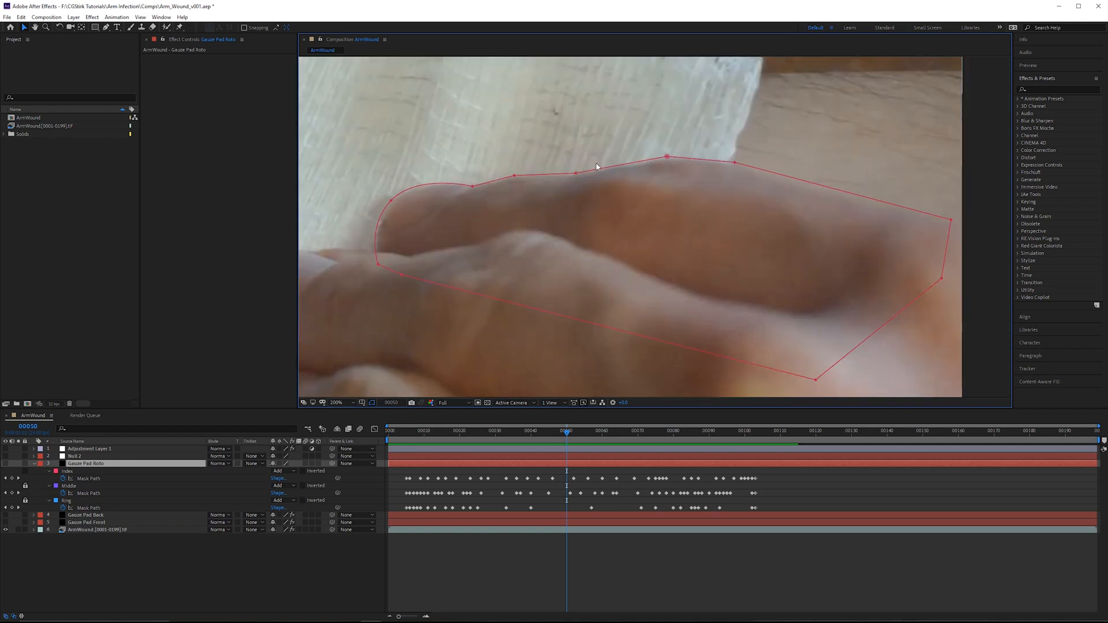
pyautogui.hscroll(1, 496, 218)
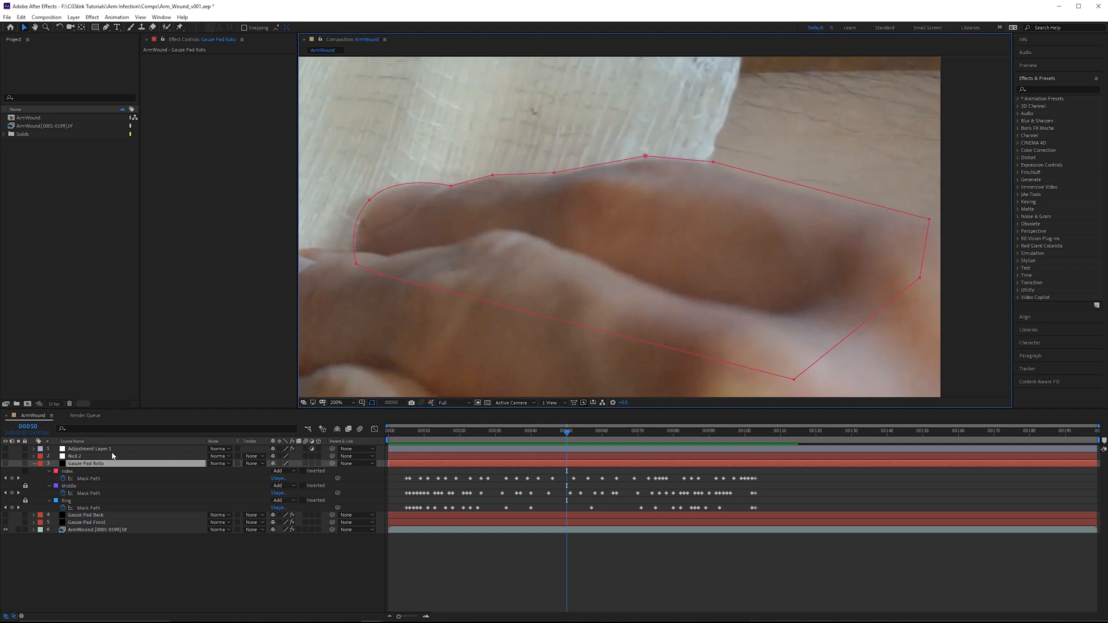
# - Try to move a vertex on the upper edge of the Index mask, undo the move, and reselect the mask
pyautogui.click(68, 472)
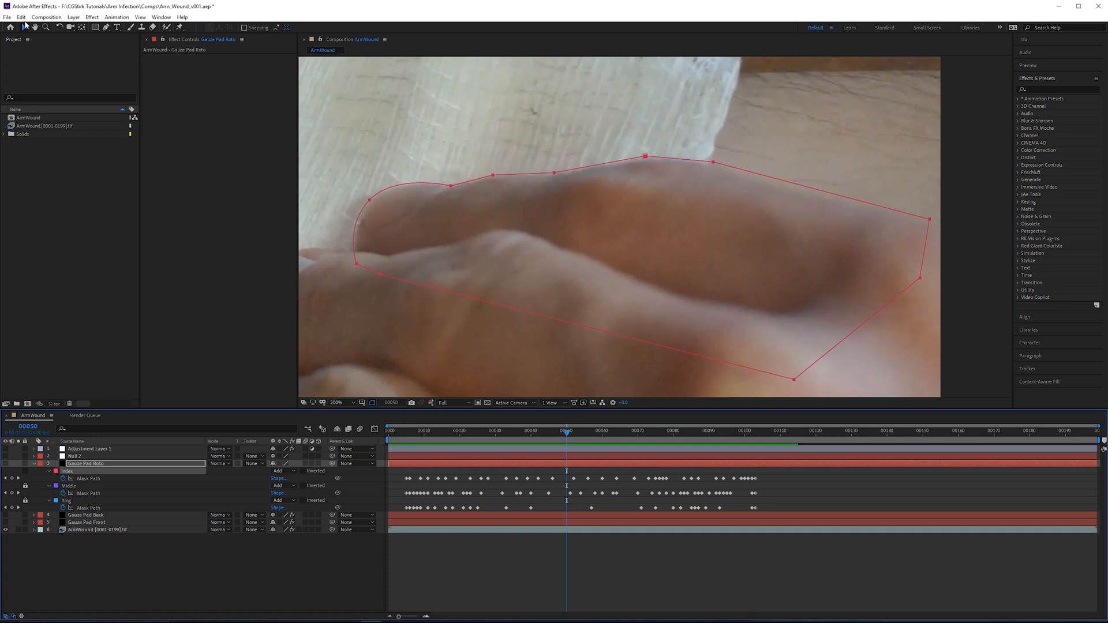
pyautogui.moveTo(554, 173)
pyautogui.mouseDown()
pyautogui.moveTo(533, 163)
pyautogui.moveTo(556, 149)
pyautogui.moveTo(548, 163)
pyautogui.mouseUp()
pyautogui.hotkey('ctrl', 'z')
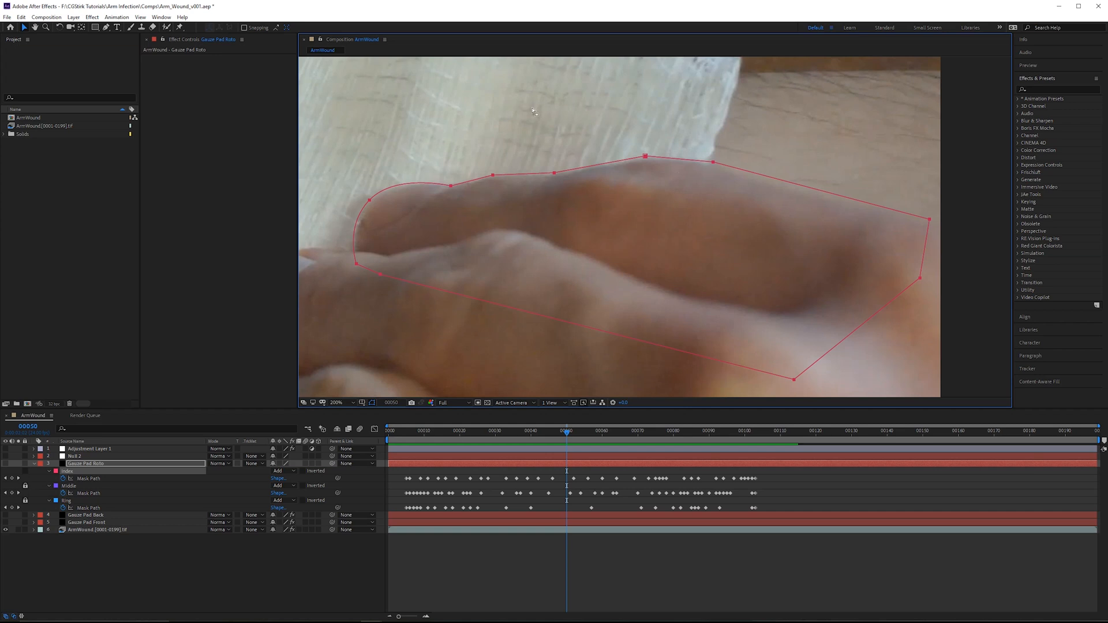
pyautogui.click(687, 116)
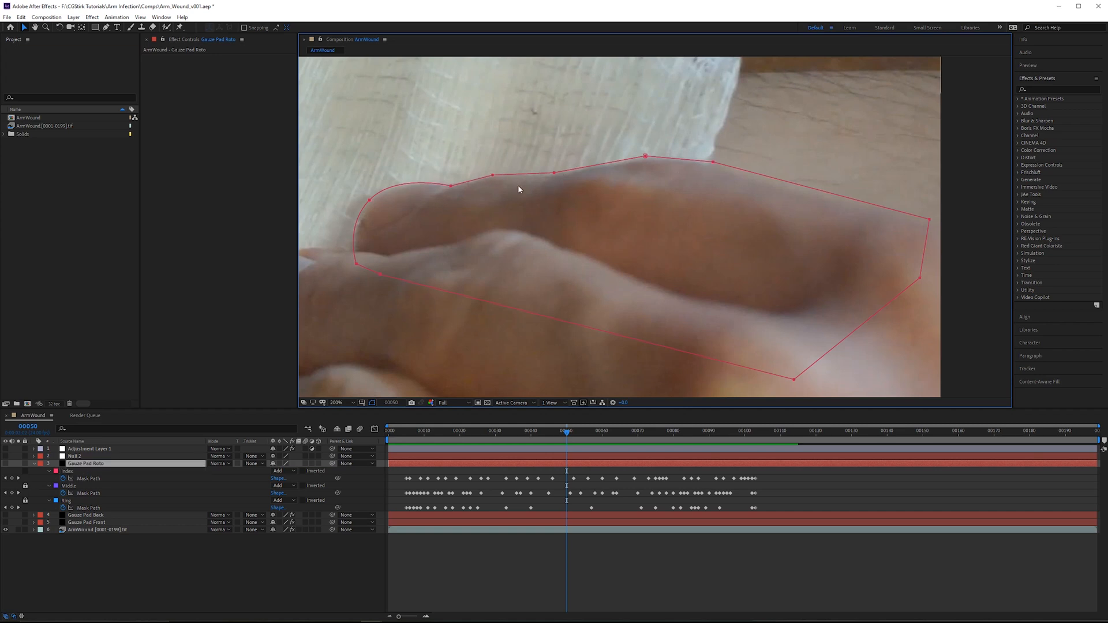
pyautogui.click(556, 174)
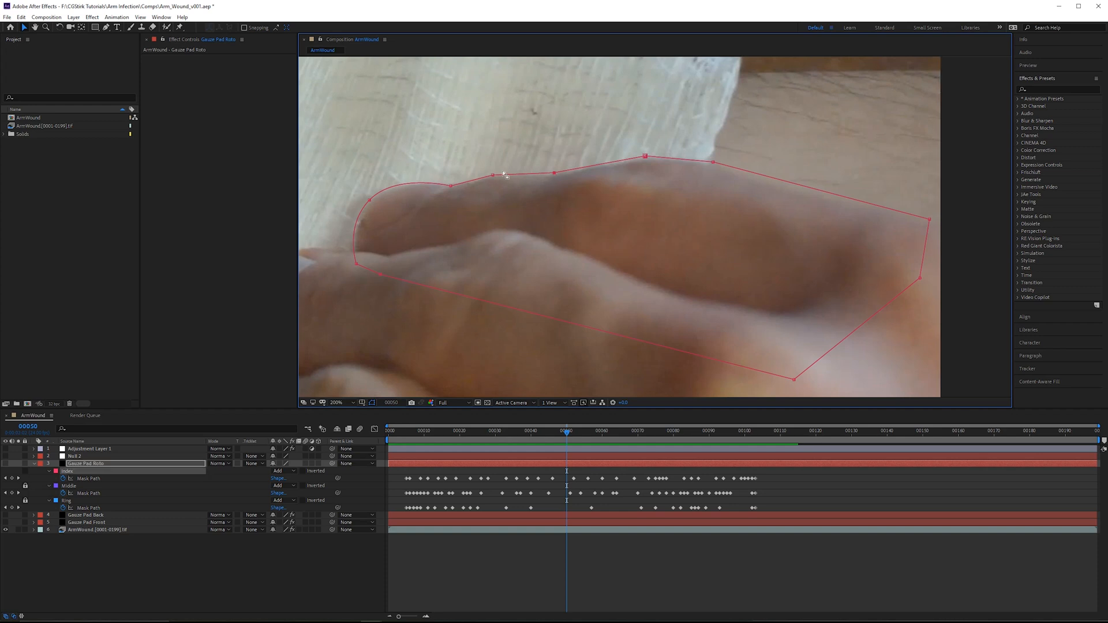
pyautogui.click(451, 186)
pyautogui.moveTo(709, 121); pyautogui.dragTo(330, 321)
# - Smooth the Index mask's lowest corner vertex with the Convert Vertex tool and convert it back to a sharp corner
pyautogui.scroll(3, 656, 149)
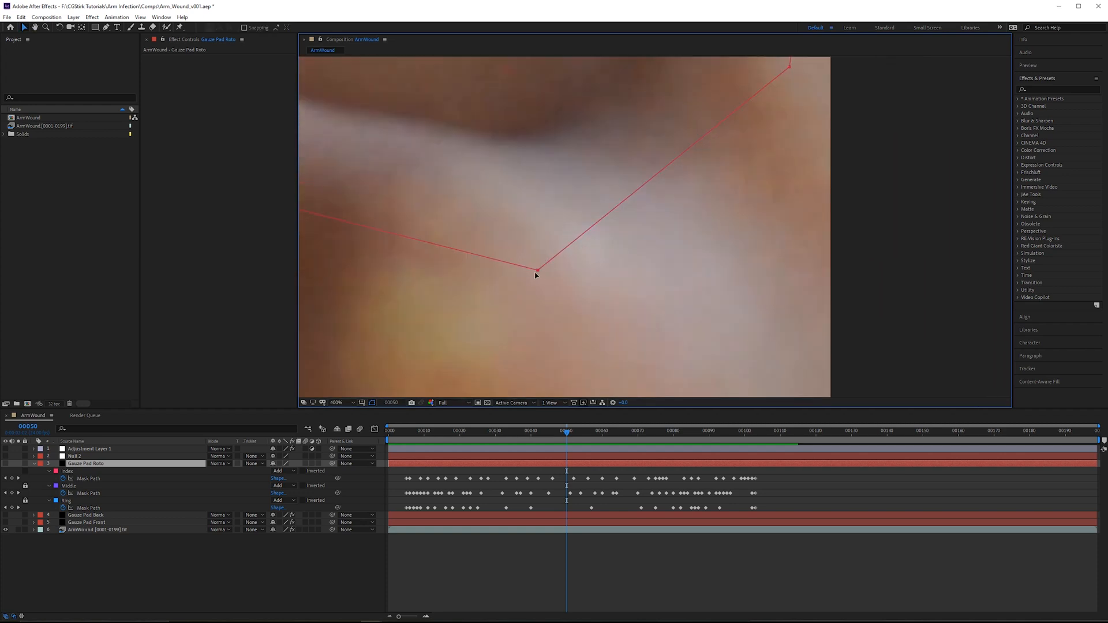
pyautogui.click(503, 258)
pyautogui.moveTo(598, 256); pyautogui.dragTo(659, 272)
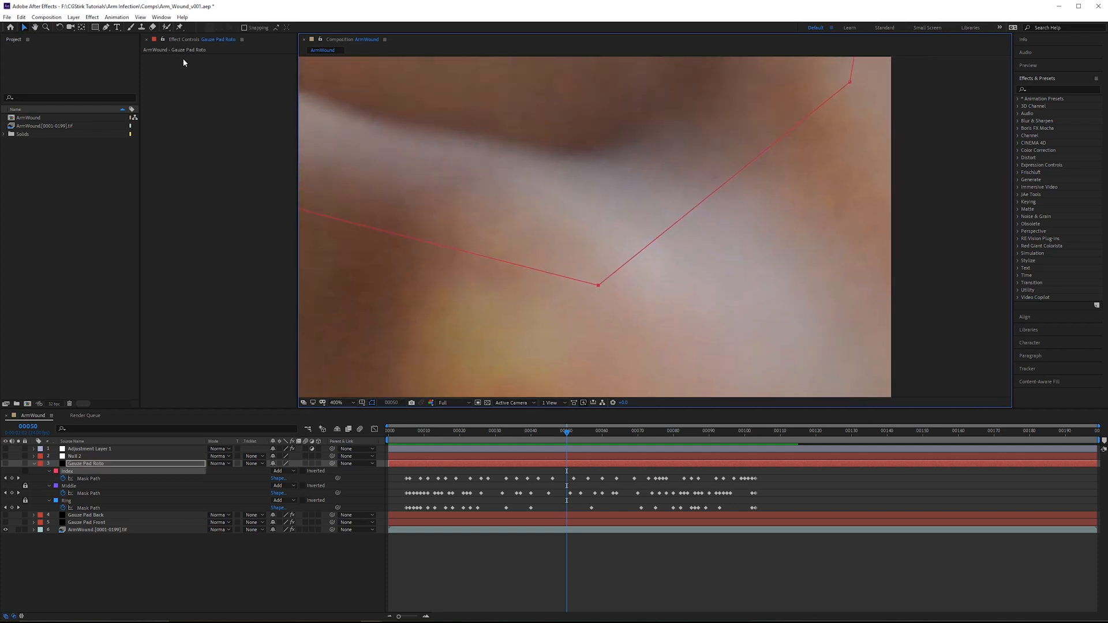
pyautogui.moveTo(107, 30); pyautogui.dragTo(171, 59)
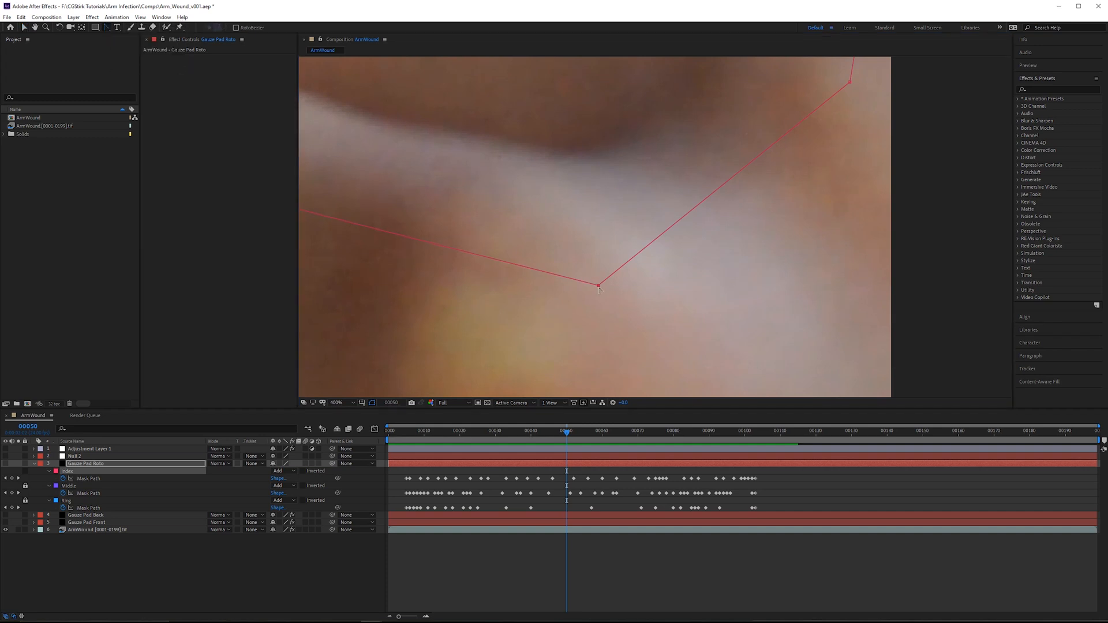
pyautogui.moveTo(599, 285); pyautogui.dragTo(707, 286)
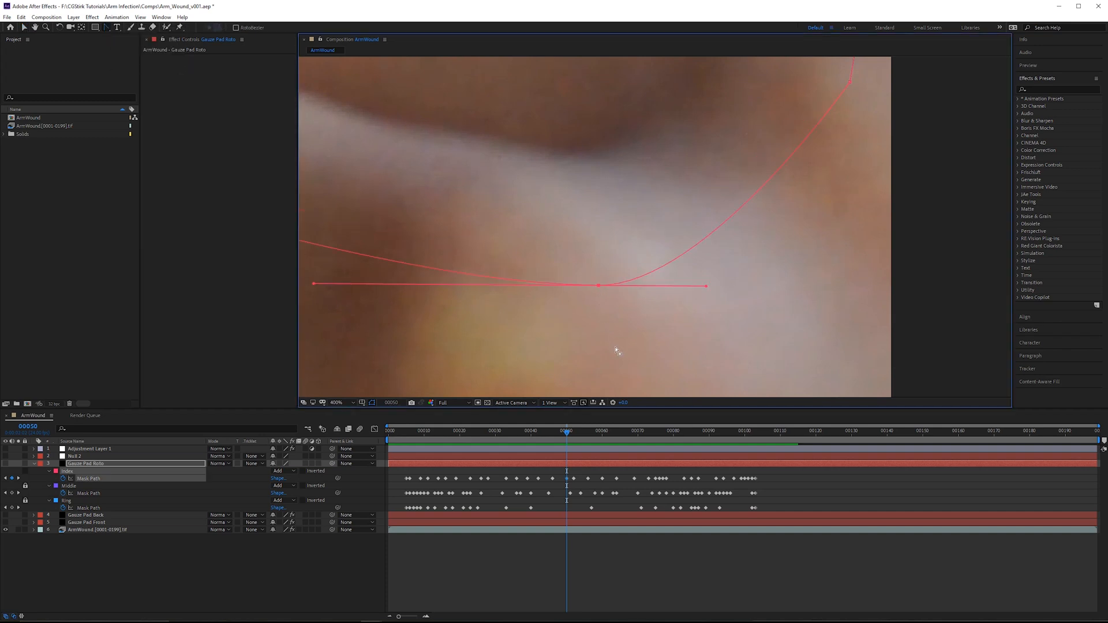
pyautogui.click(598, 286)
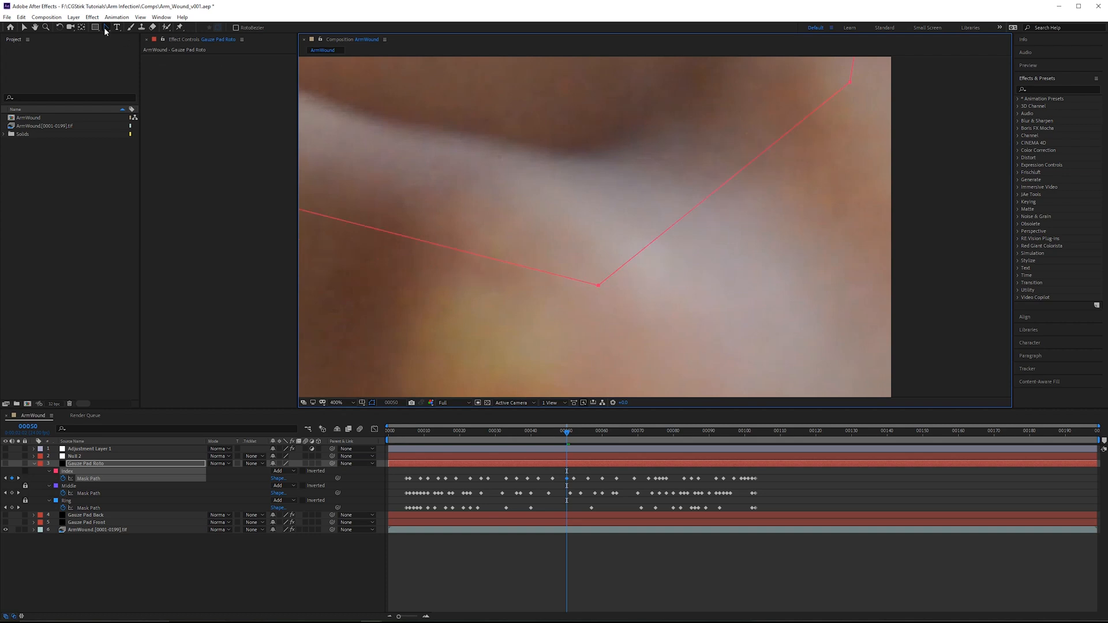
# - Try the Pen tool on the Index mask's lowest corner vertex and return to the Selection tool
pyautogui.moveTo(105, 27); pyautogui.dragTo(145, 37)
pyautogui.click(145, 36)
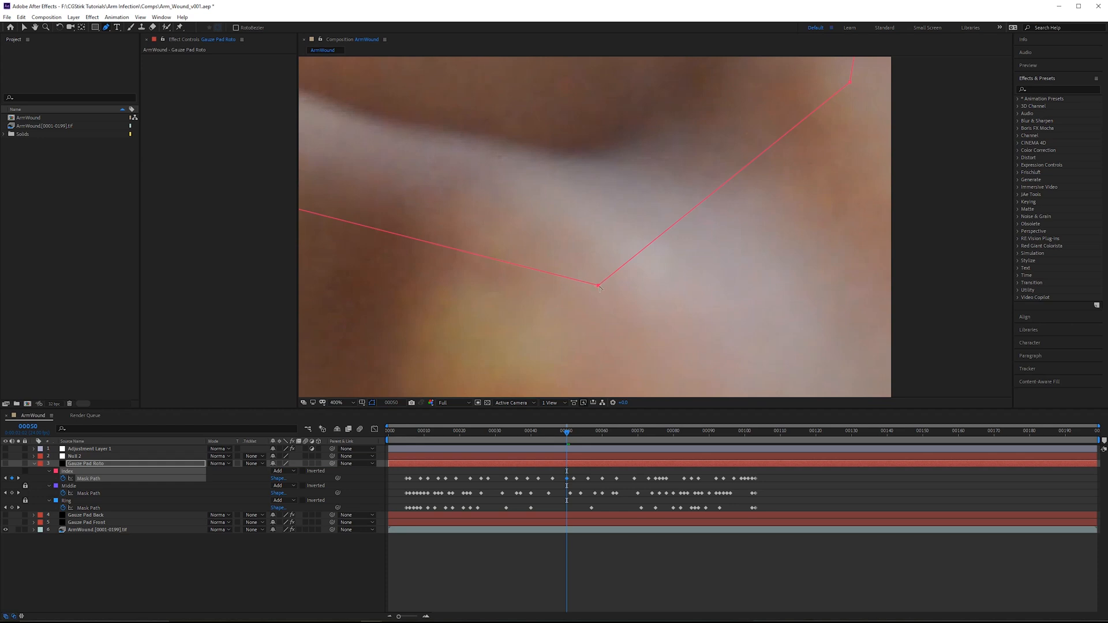
pyautogui.click(599, 286)
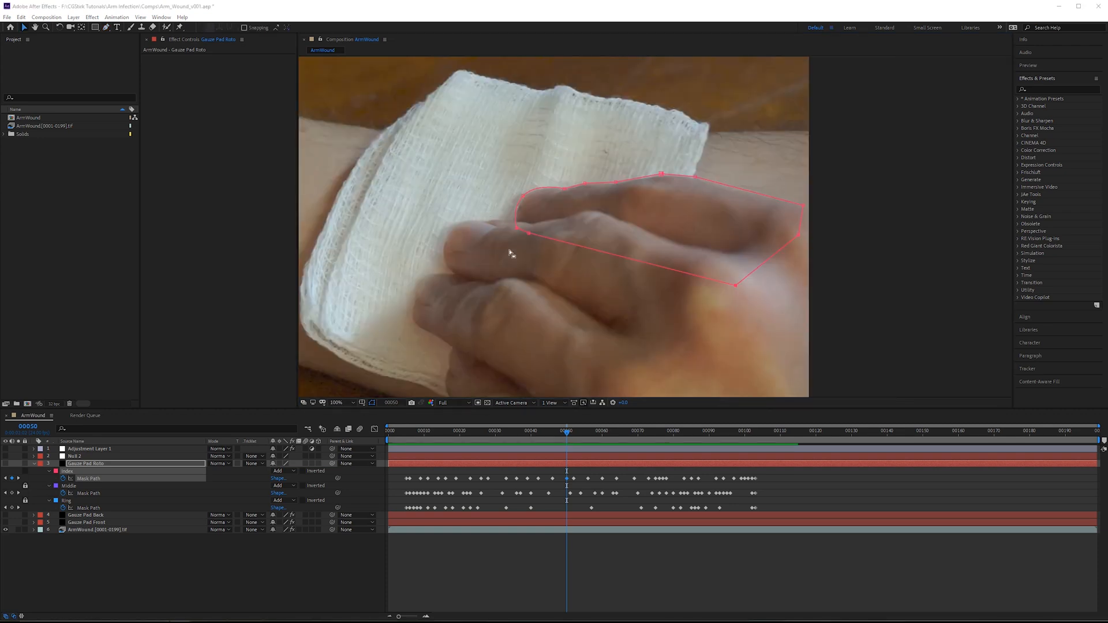
pyautogui.moveTo(465, 255); pyautogui.dragTo(517, 239)
pyautogui.press('v')
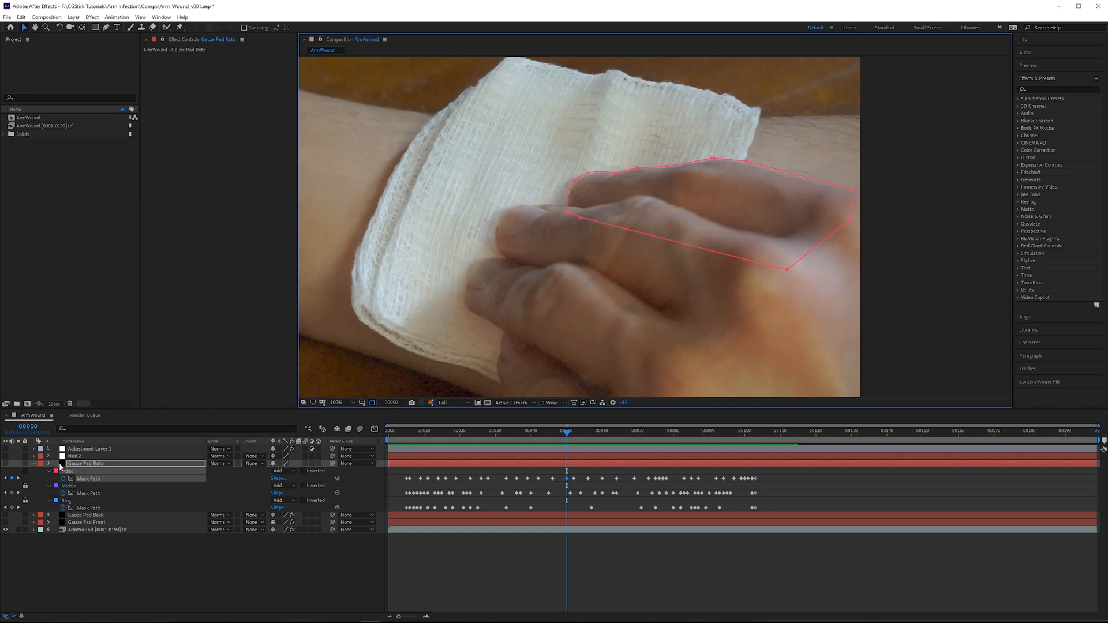
# - Make the Gauze Pad Roto layer visible, inspect the edges of its finger shapes, and deselect it
pyautogui.click(5, 463)
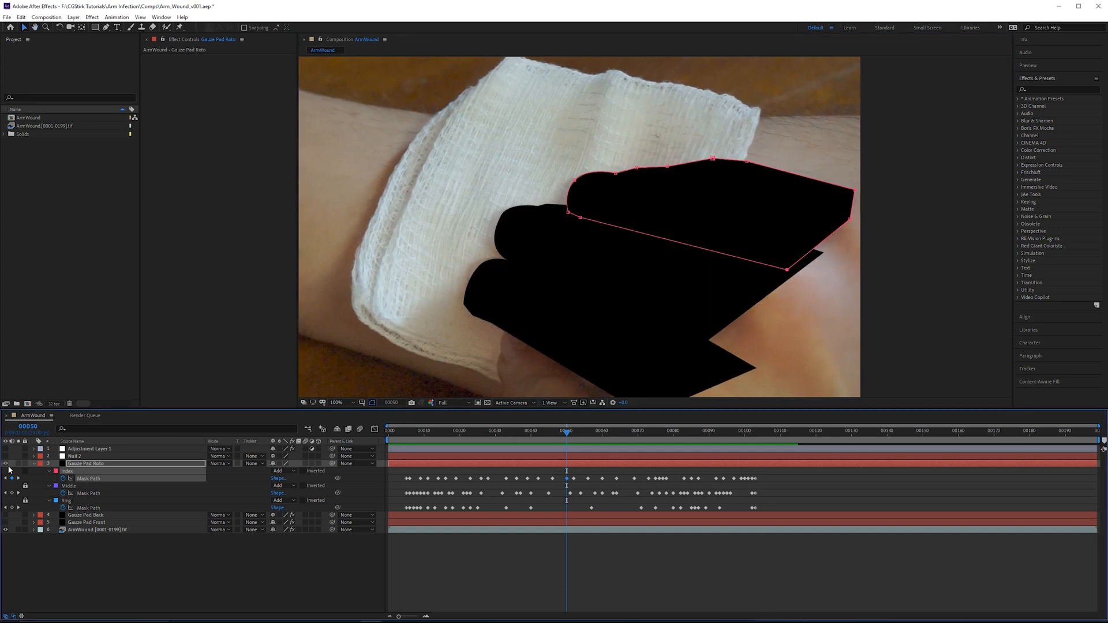
pyautogui.click(98, 464)
pyautogui.moveTo(516, 191); pyautogui.dragTo(652, 256)
pyautogui.scroll(1, 652, 255)
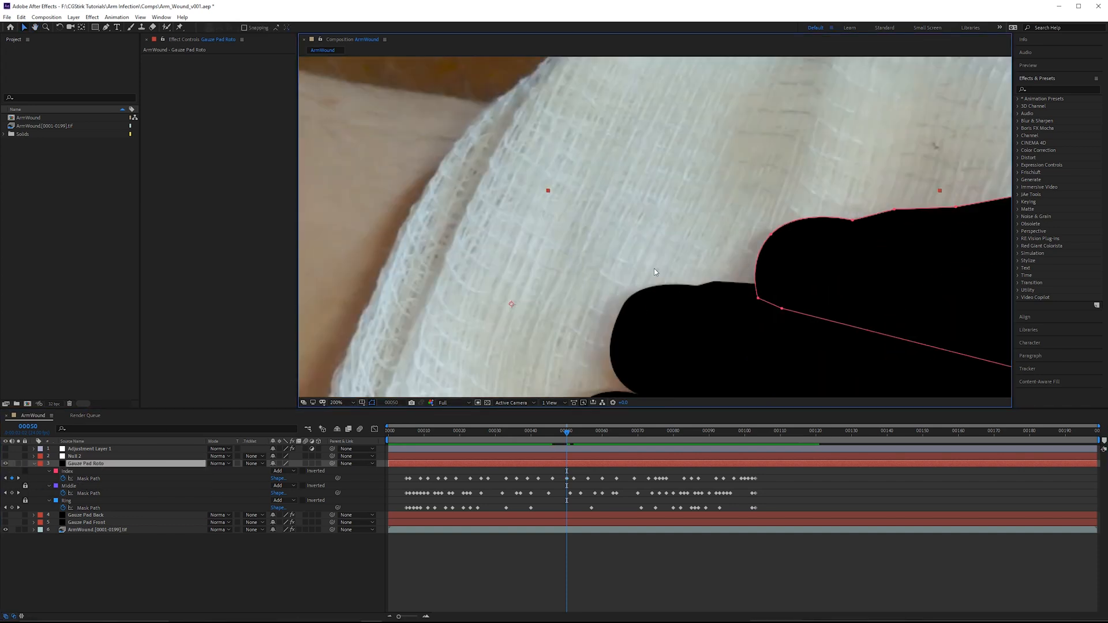
pyautogui.scroll(1, 652, 255)
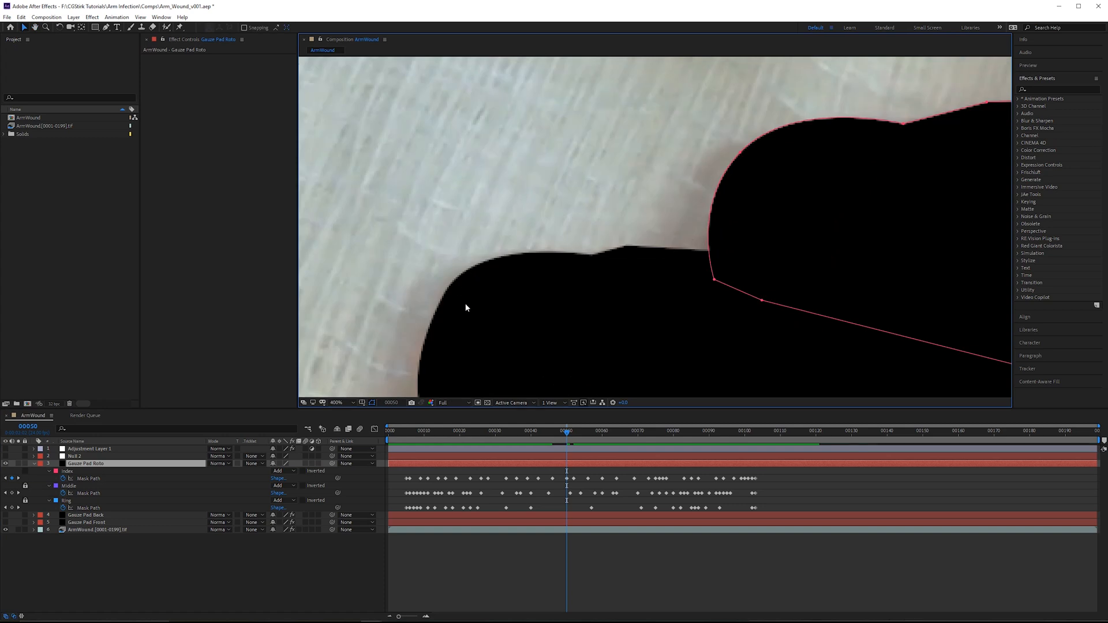
pyautogui.scroll(-1, 657, 300)
pyautogui.moveTo(657, 300); pyautogui.dragTo(586, 279)
pyautogui.press('v')
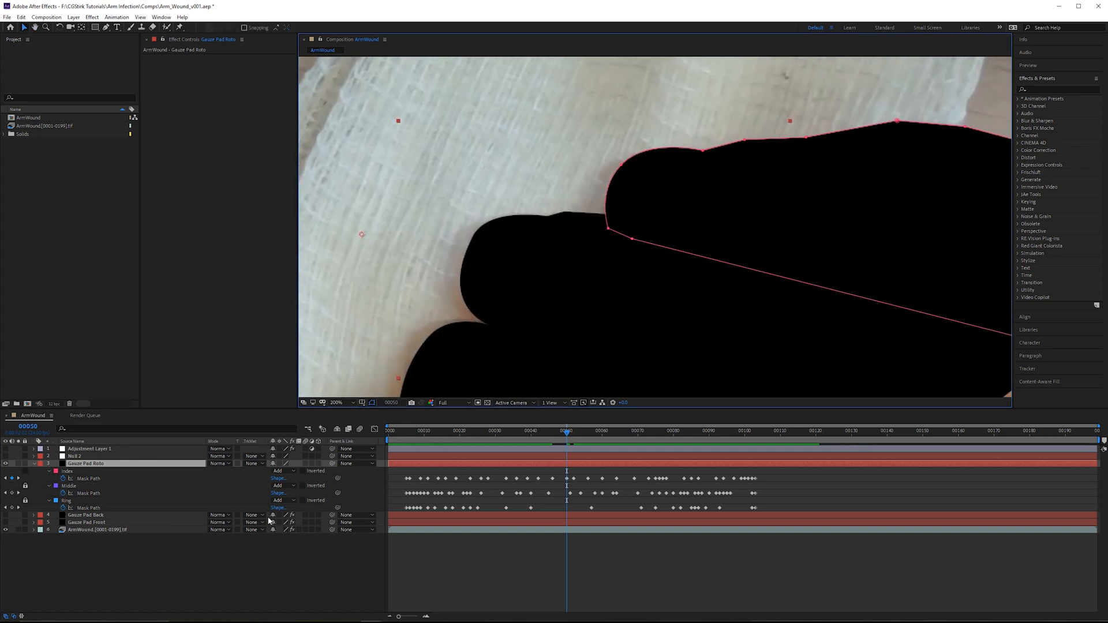
pyautogui.click(307, 547)
pyautogui.scroll(-3, 540, 230)
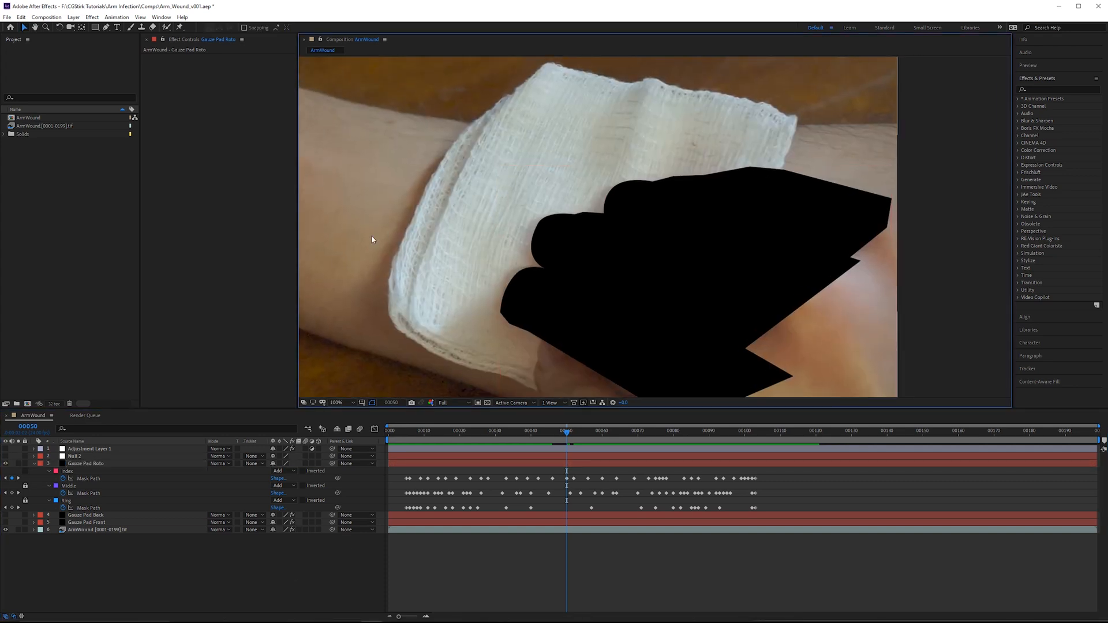
# - Move the Gauze Pad Front layer directly beneath Gauze Pad Roto and make it visible
pyautogui.click(100, 464)
pyautogui.click(103, 517)
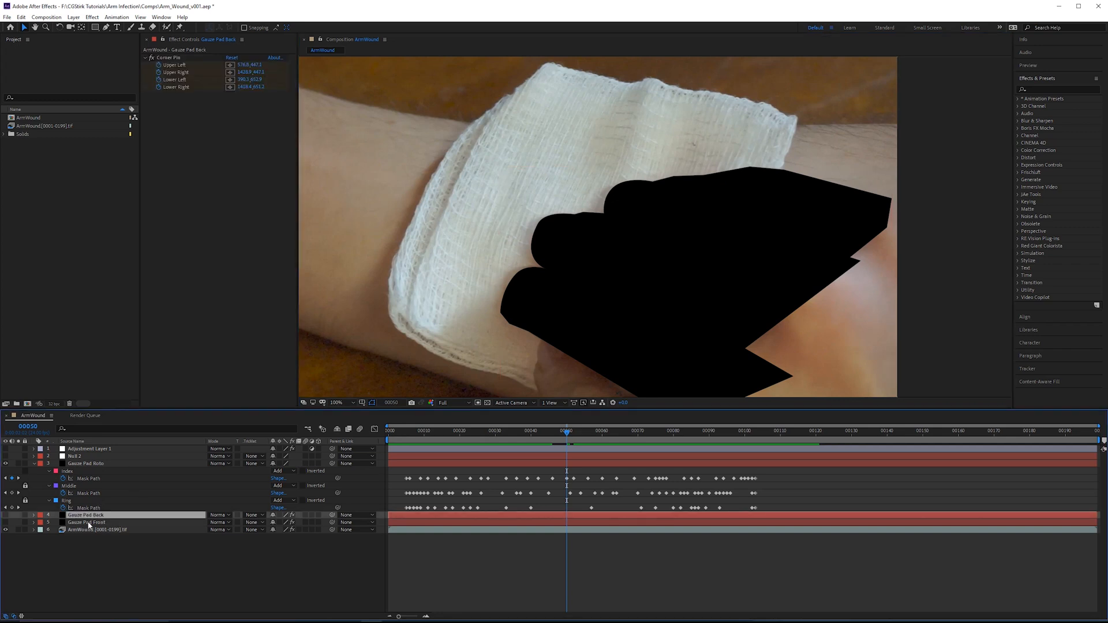
pyautogui.moveTo(103, 524); pyautogui.dragTo(75, 512)
pyautogui.click(5, 515)
pyautogui.click(106, 565)
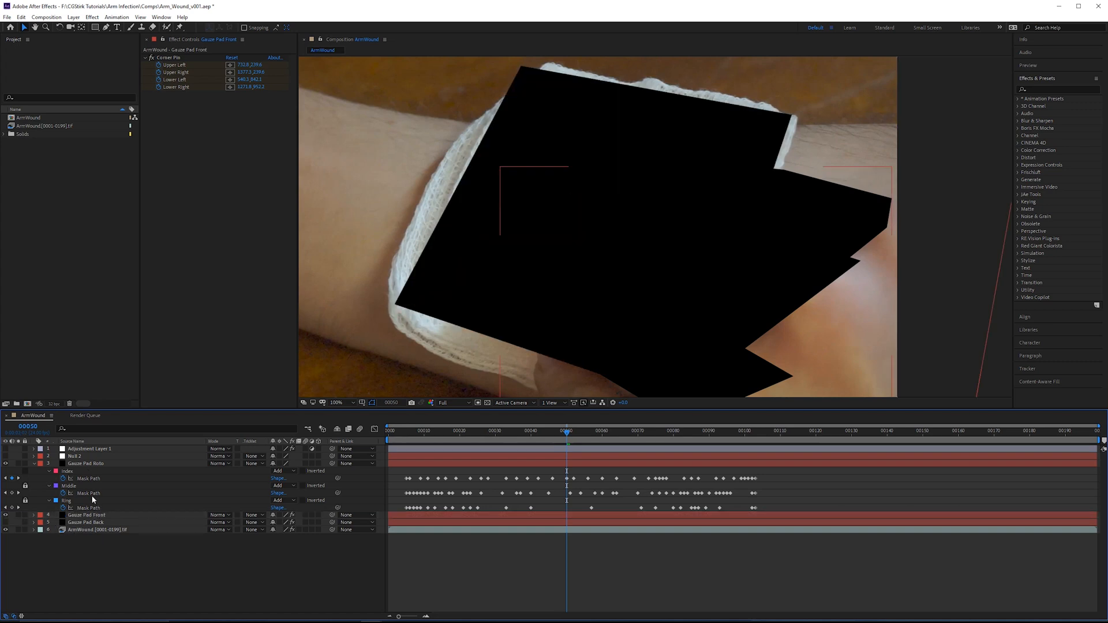
# - Set the Gauze Pad Front layer's track matte to Alpha Inverted Matte "Gauze Pad Roto"
pyautogui.click(86, 515)
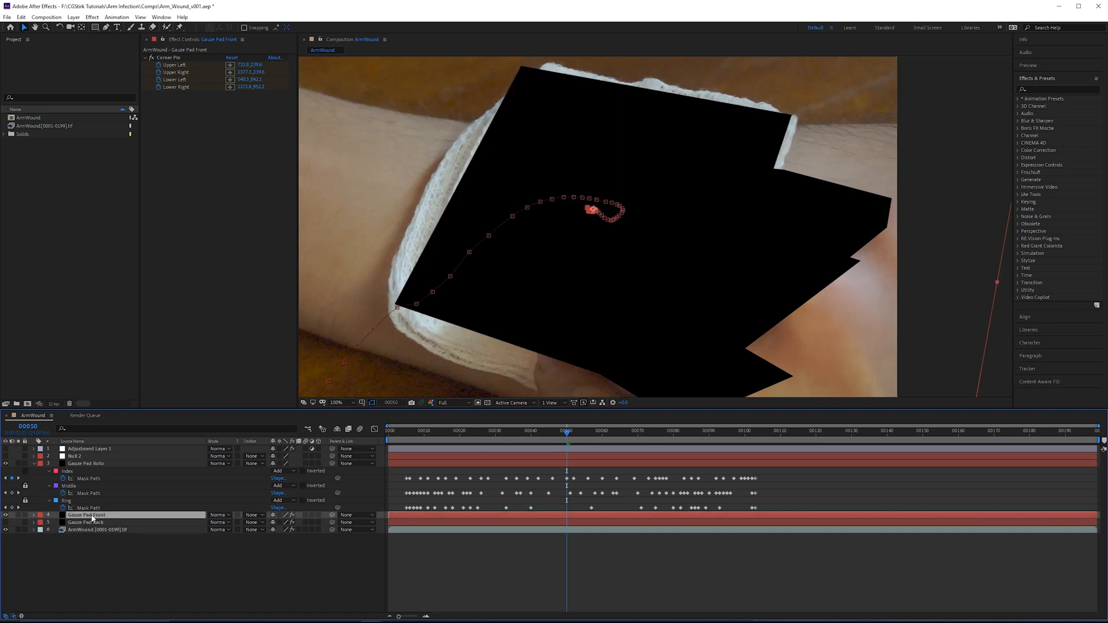
pyautogui.click(252, 515)
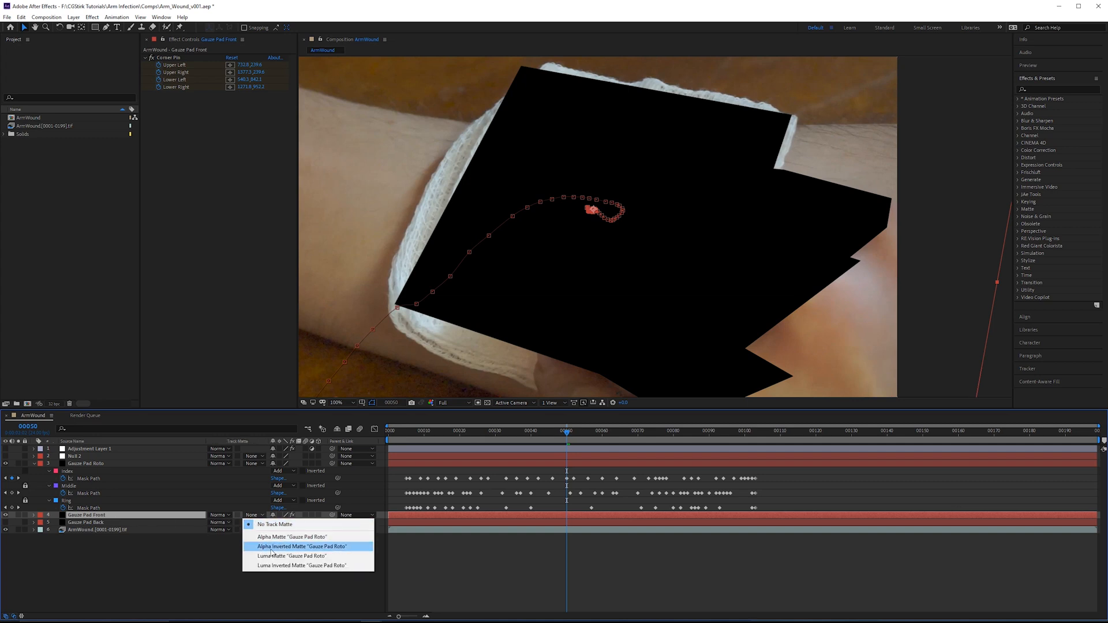
pyautogui.click(290, 548)
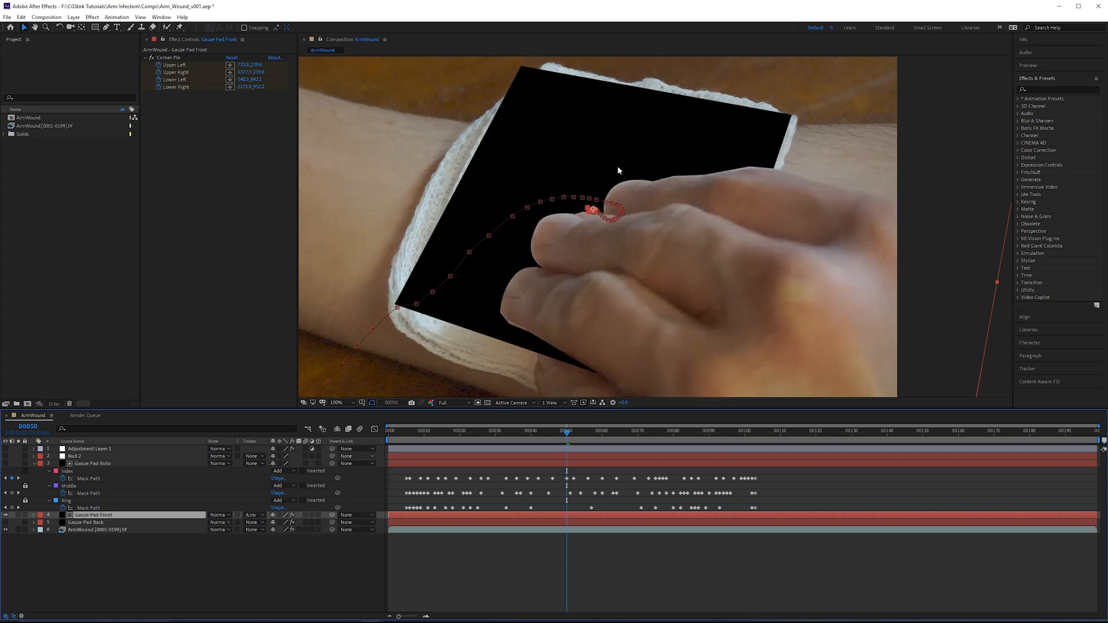
# - Inspect the matte edges around the fingertips against the black Gauze Pad Front solid
pyautogui.scroll(2, 534, 224)
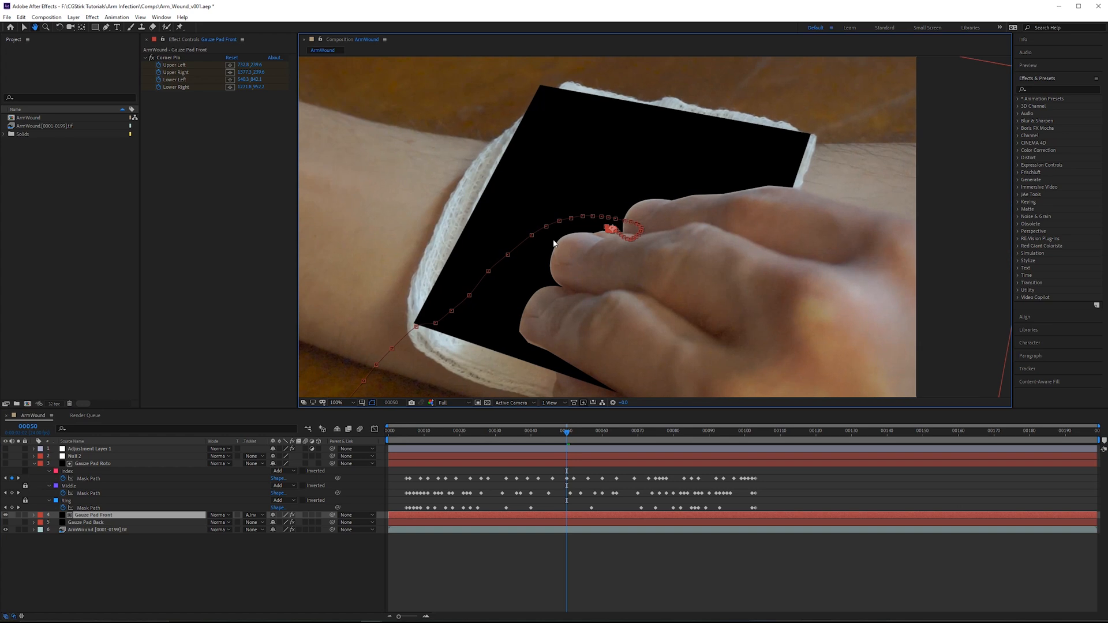
pyautogui.moveTo(539, 264); pyautogui.dragTo(531, 348)
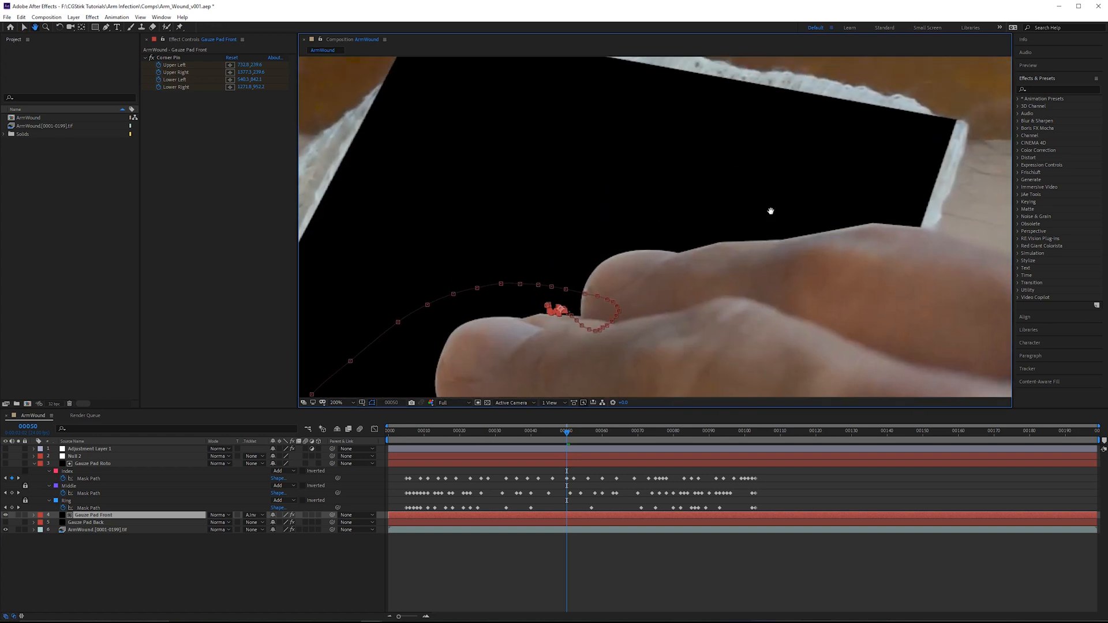
pyautogui.moveTo(771, 211); pyautogui.dragTo(836, 185)
pyautogui.scroll(-2, 685, 211)
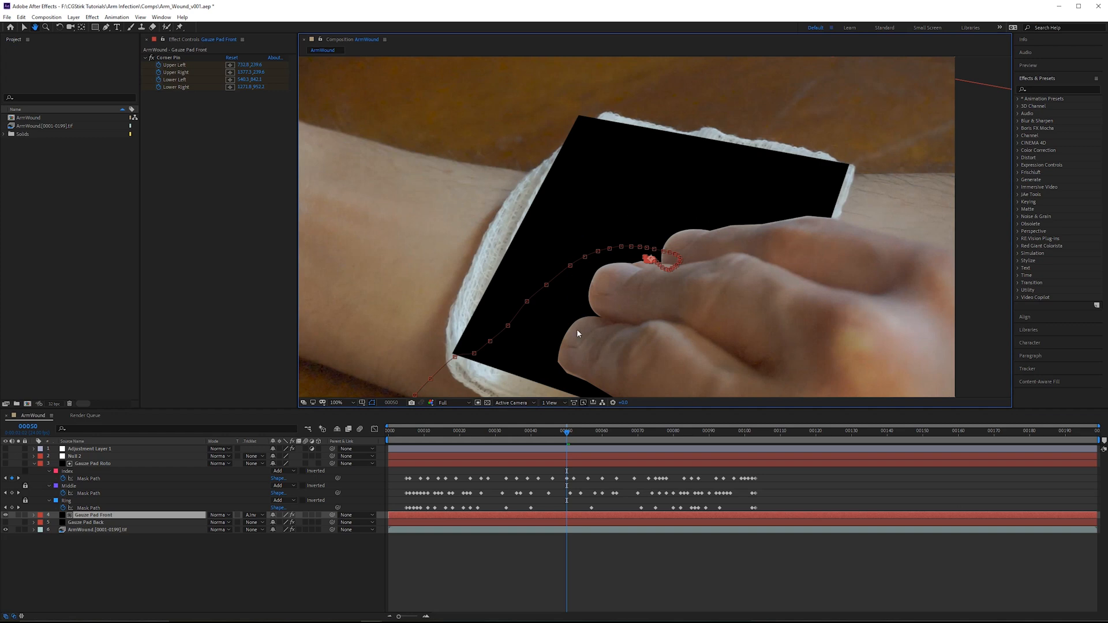
pyautogui.press('v')
pyautogui.moveTo(829, 225); pyautogui.dragTo(803, 183)
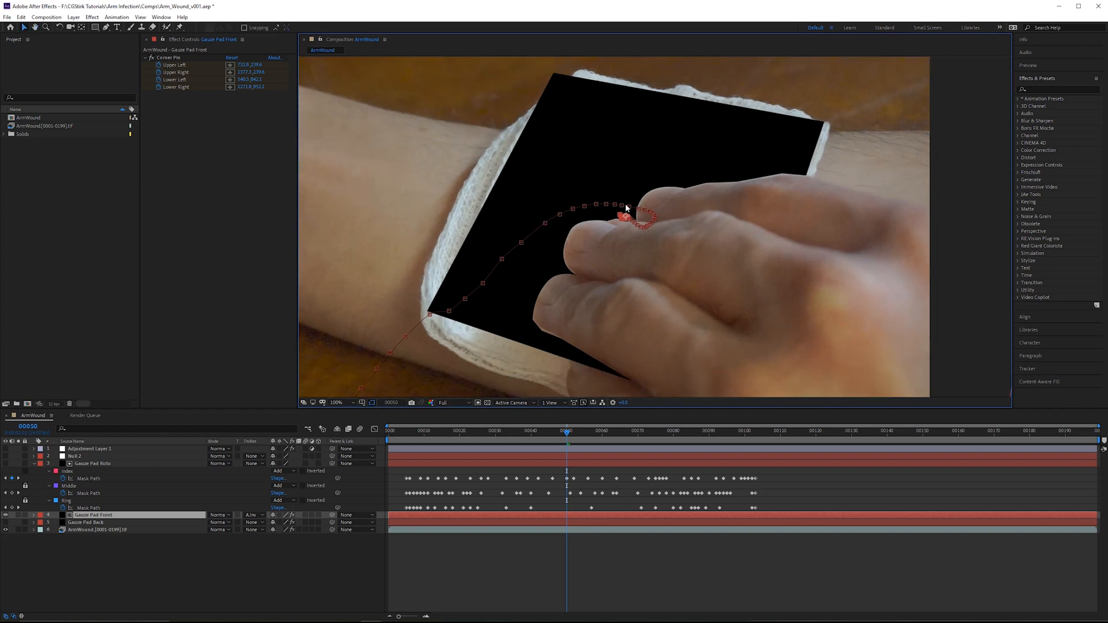
pyautogui.press('.')
pyautogui.moveTo(648, 197); pyautogui.dragTo(631, 230)
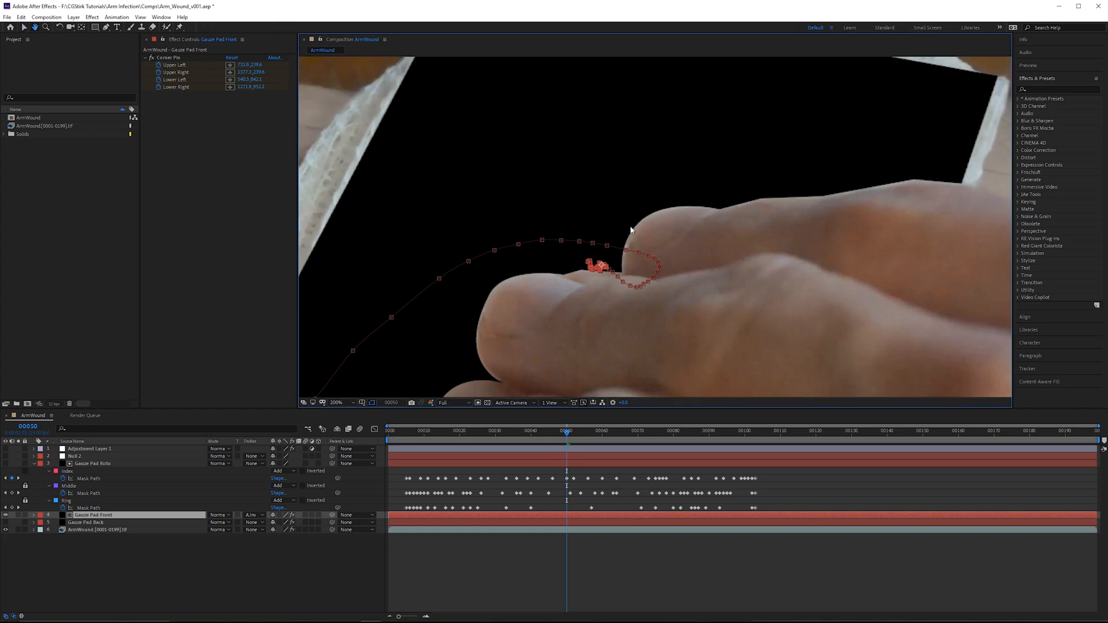
pyautogui.press('v')
pyautogui.press(',')
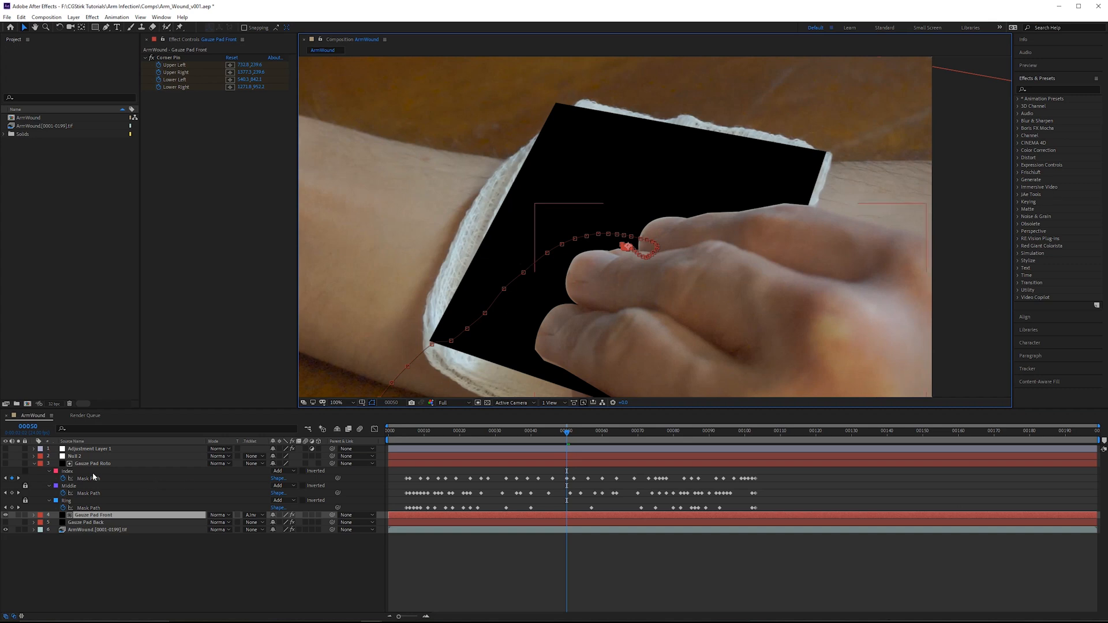
# - Unlock the Middle and Ring masks and reveal the Mask Feather properties of all masks on Gauze Pad Roto
pyautogui.click(27, 500)
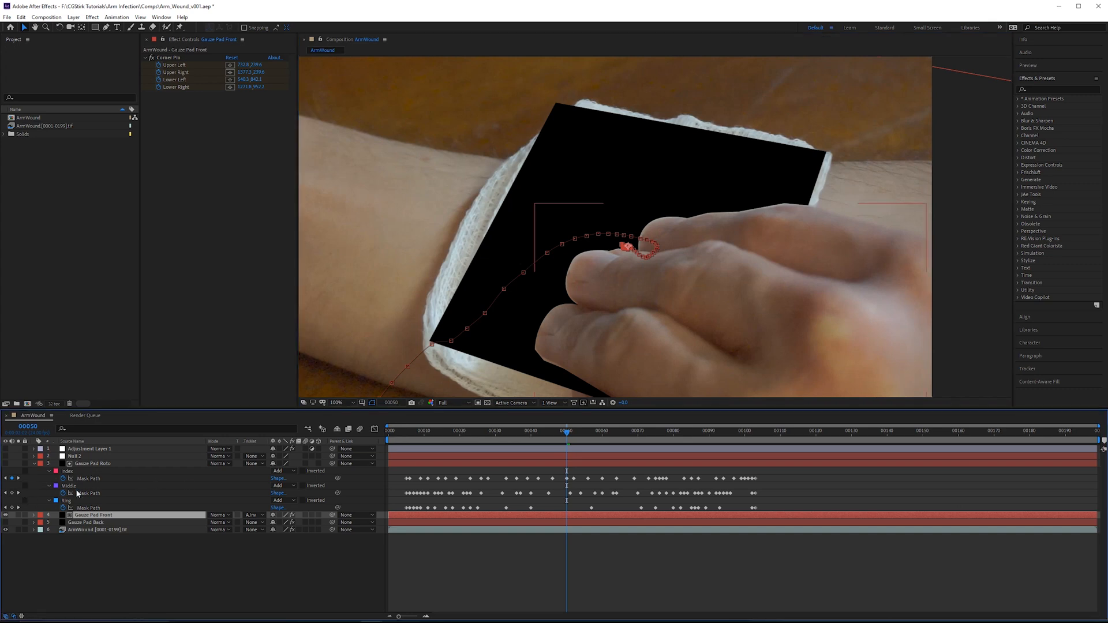
pyautogui.click(109, 464)
pyautogui.press('f')
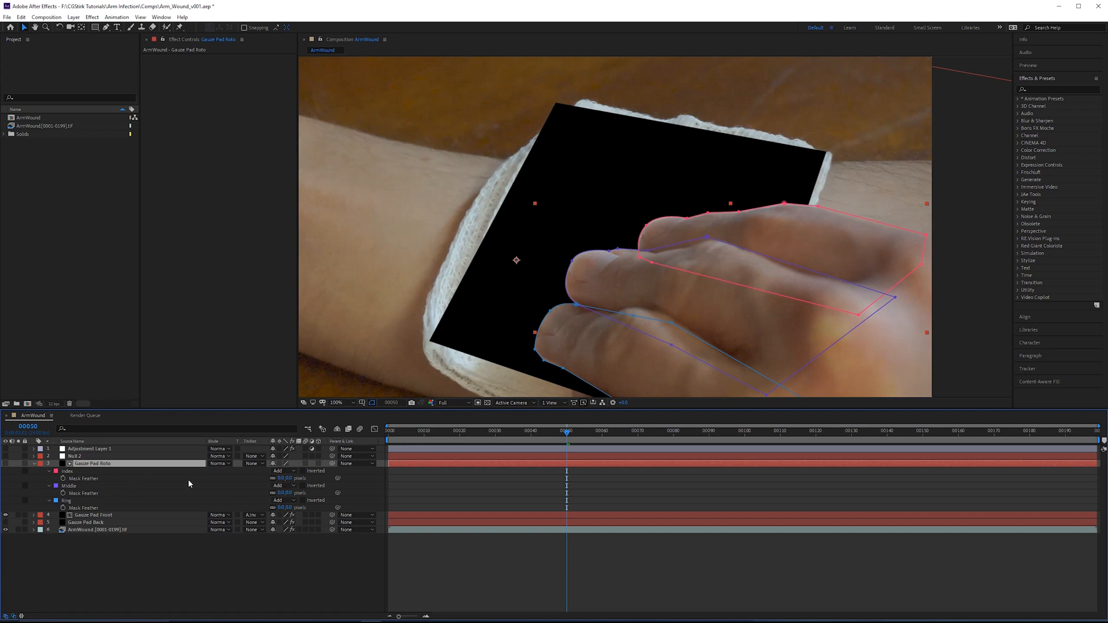
# - Set the Mask Feather of the Index, Middle and Ring masks on Gauze Pad Roto to 12 pixels
pyautogui.scroll(1, 550, 232)
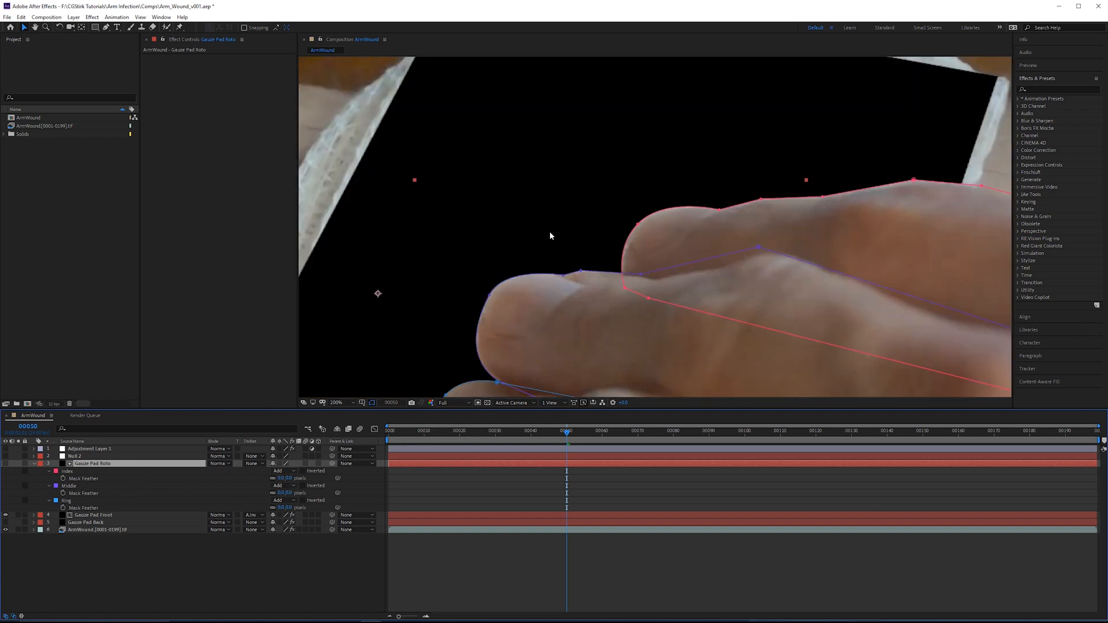
pyautogui.click(71, 472)
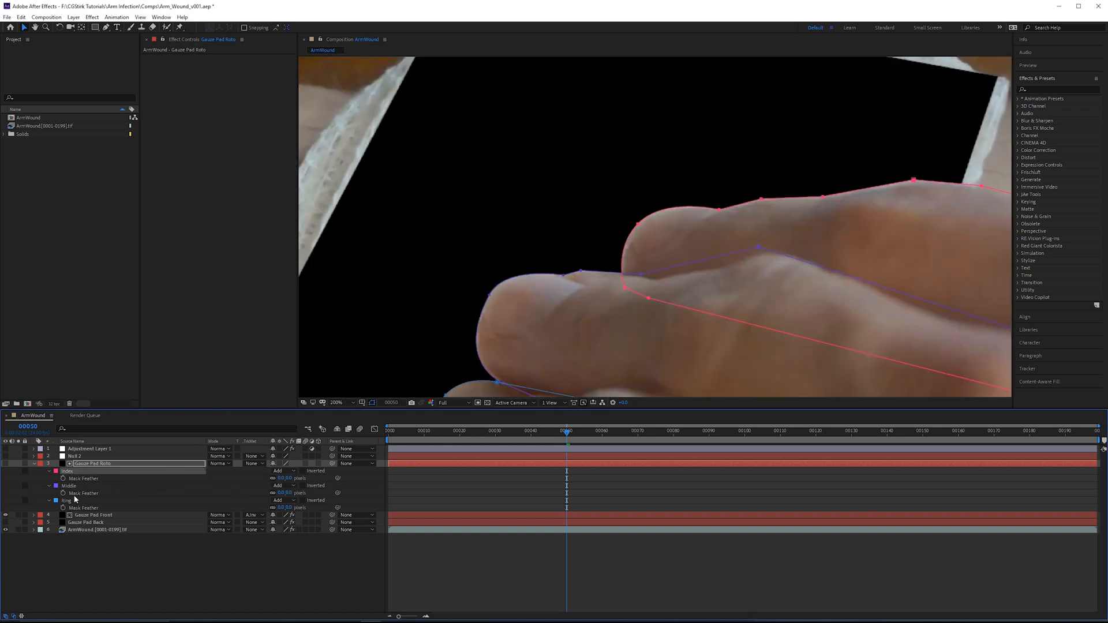
pyautogui.keyDown('shift'); pyautogui.click(75, 500); pyautogui.keyUp('shift')
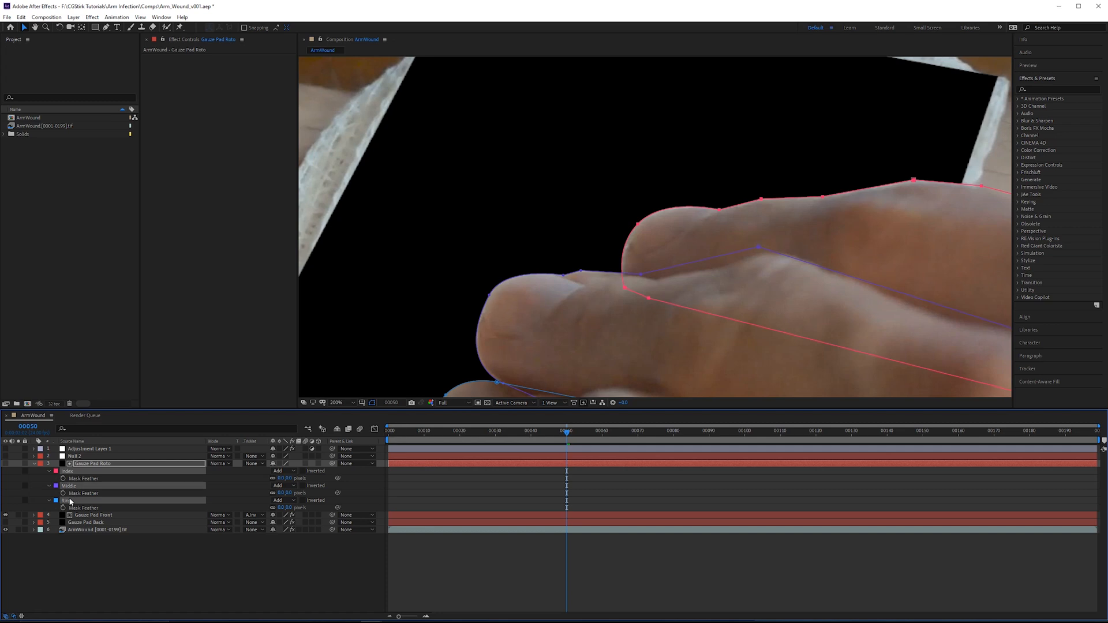
pyautogui.click(282, 479)
pyautogui.write('12')
pyautogui.press('Return')
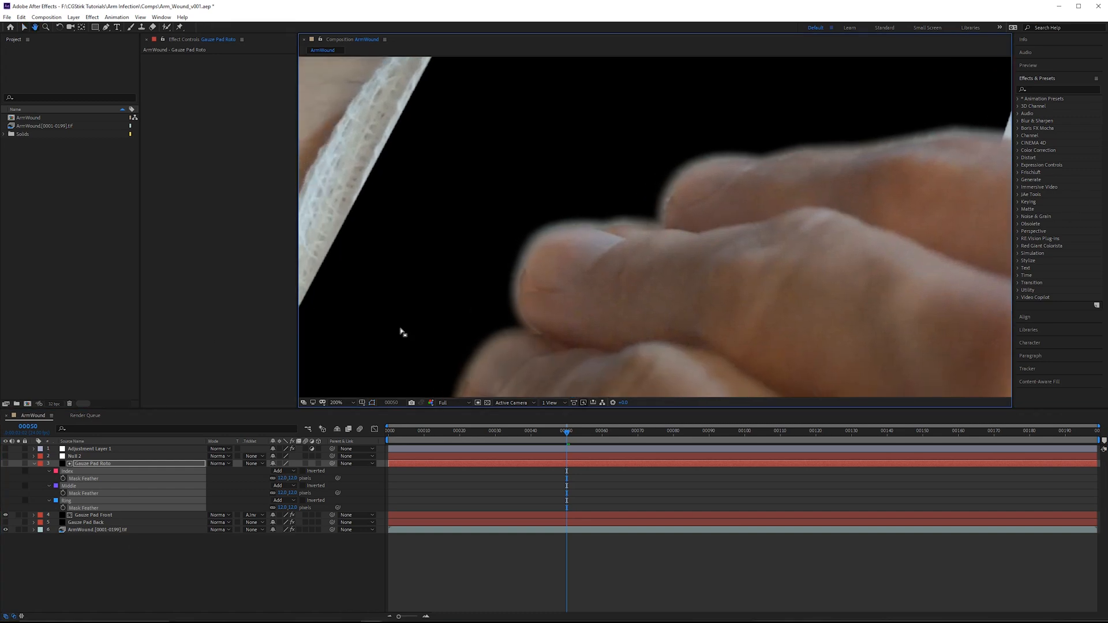
# - Reveal all mask properties of Gauze Pad Roto and set the Index mask's Mask Expansion to -6 pixels
pyautogui.press('m')
pyautogui.press('m')
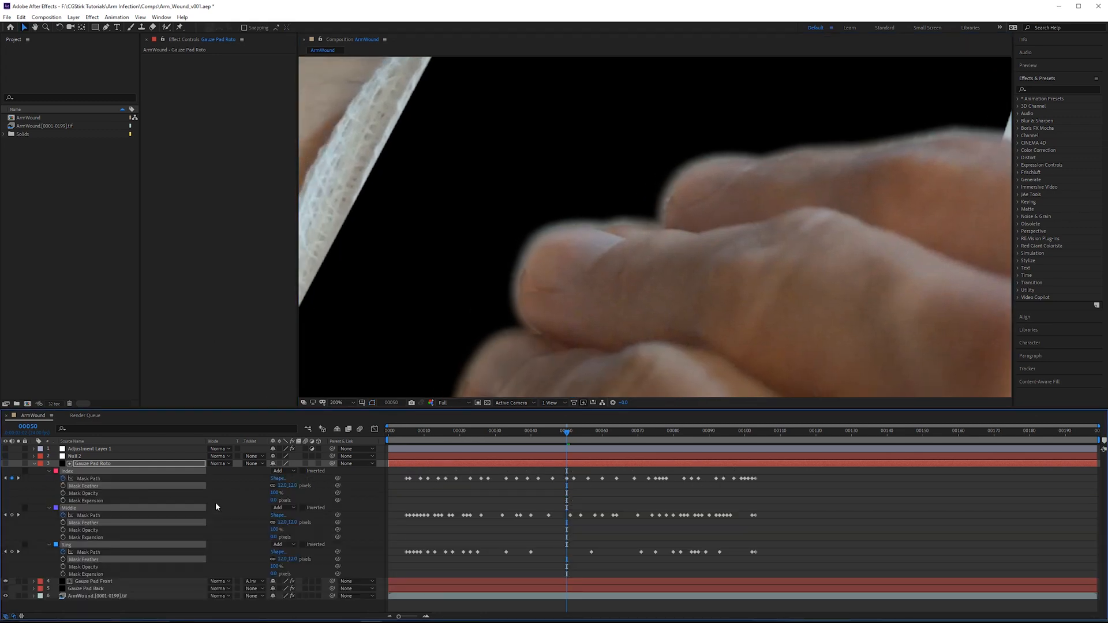
pyautogui.moveTo(274, 500); pyautogui.dragTo(267, 500)
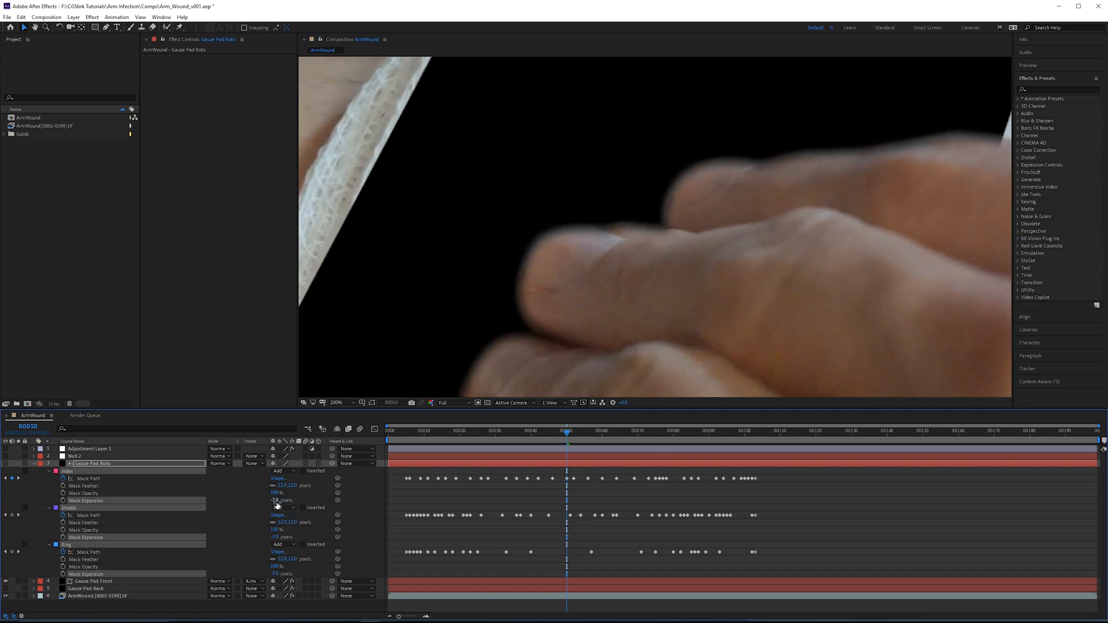
pyautogui.hotkey('ctrl', 'z')
pyautogui.click(275, 501)
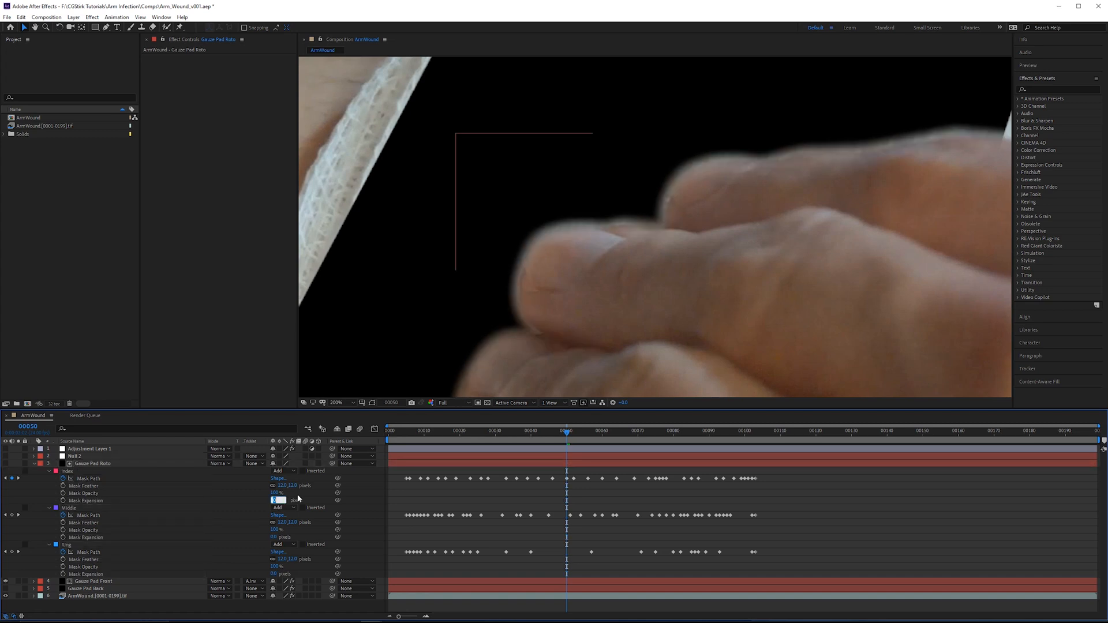
pyautogui.write('-6')
pyautogui.press('Return')
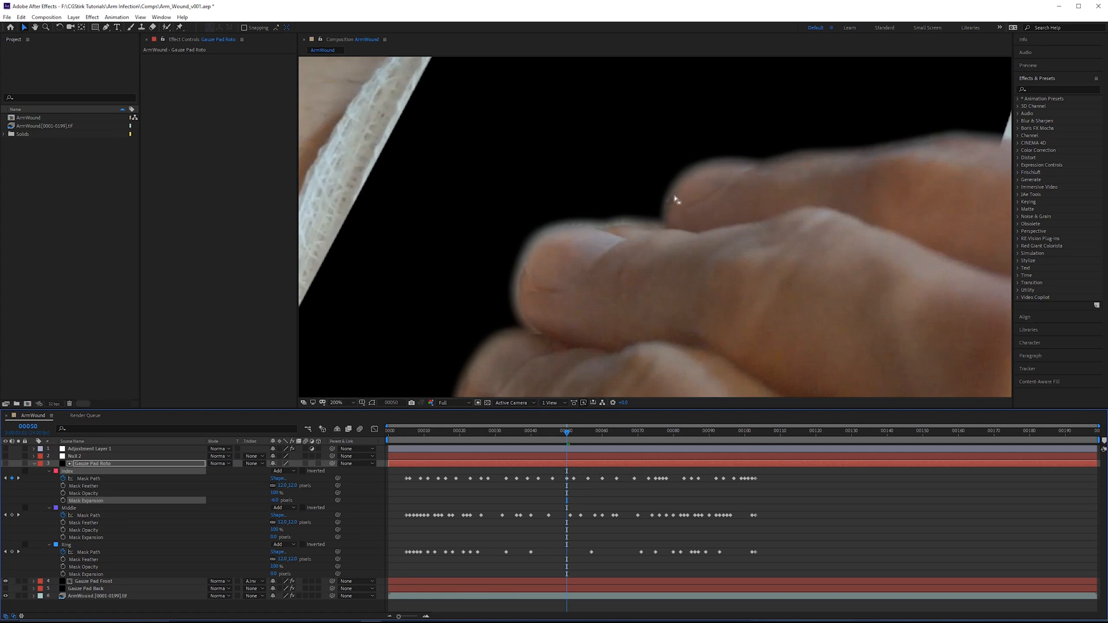
# - Set the Mask Expansion of the Middle and Ring masks to -6 pixels together
pyautogui.click(92, 538)
pyautogui.click(88, 576)
pyautogui.click(274, 574)
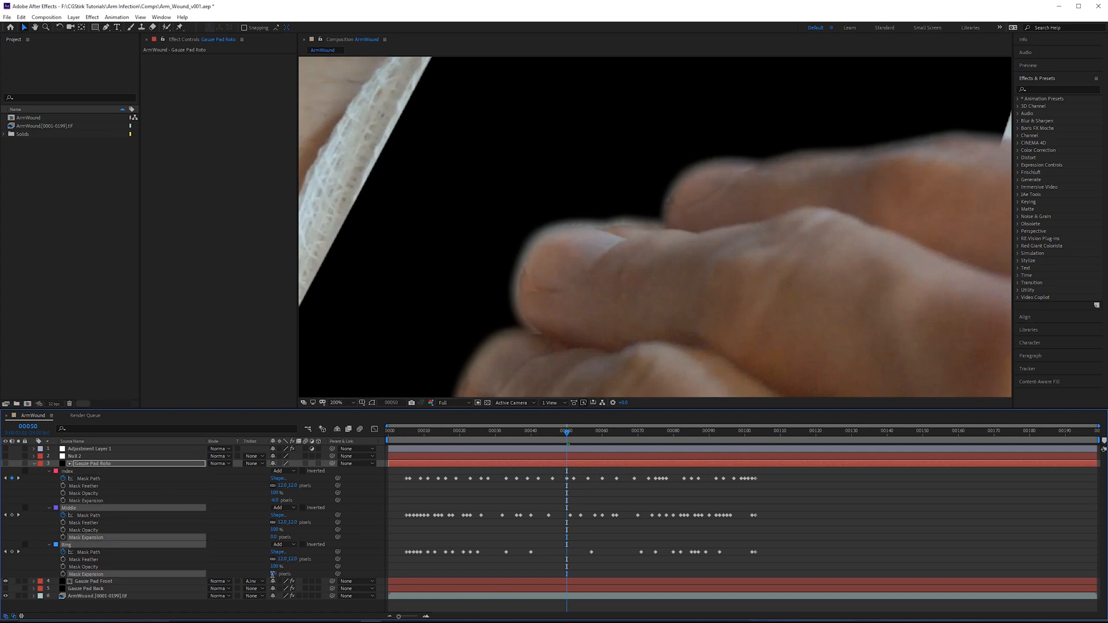
pyautogui.write('-6')
pyautogui.press('Return')
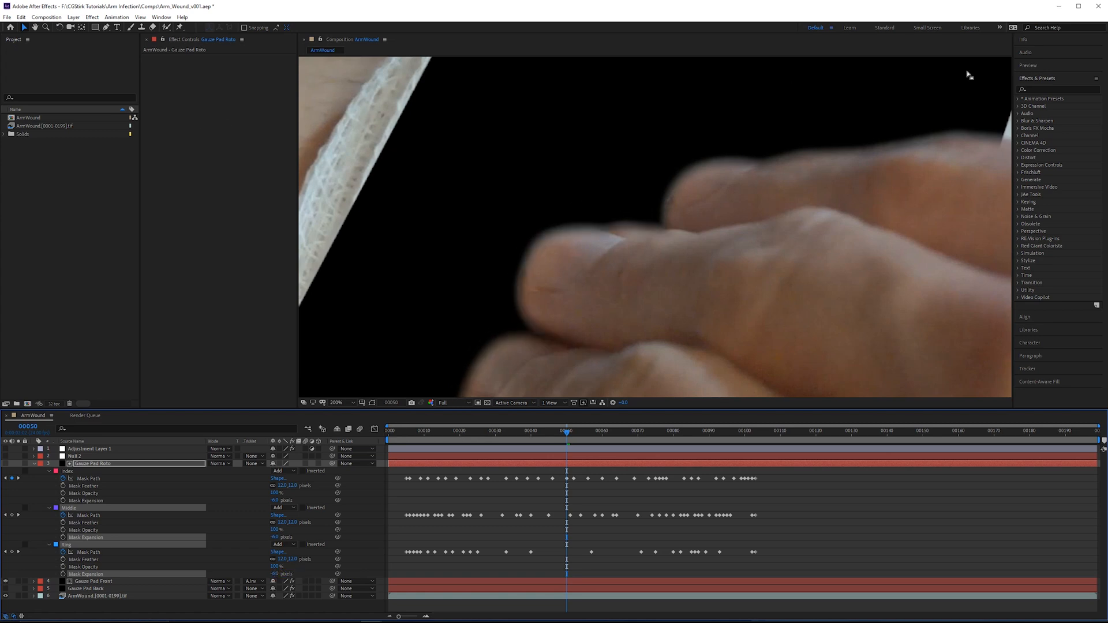
# - Try the Simple Choker effect with an increased Choke Matte on Gauze Pad Roto, and remove the effect
pyautogui.click(1046, 89)
pyautogui.write('simp')
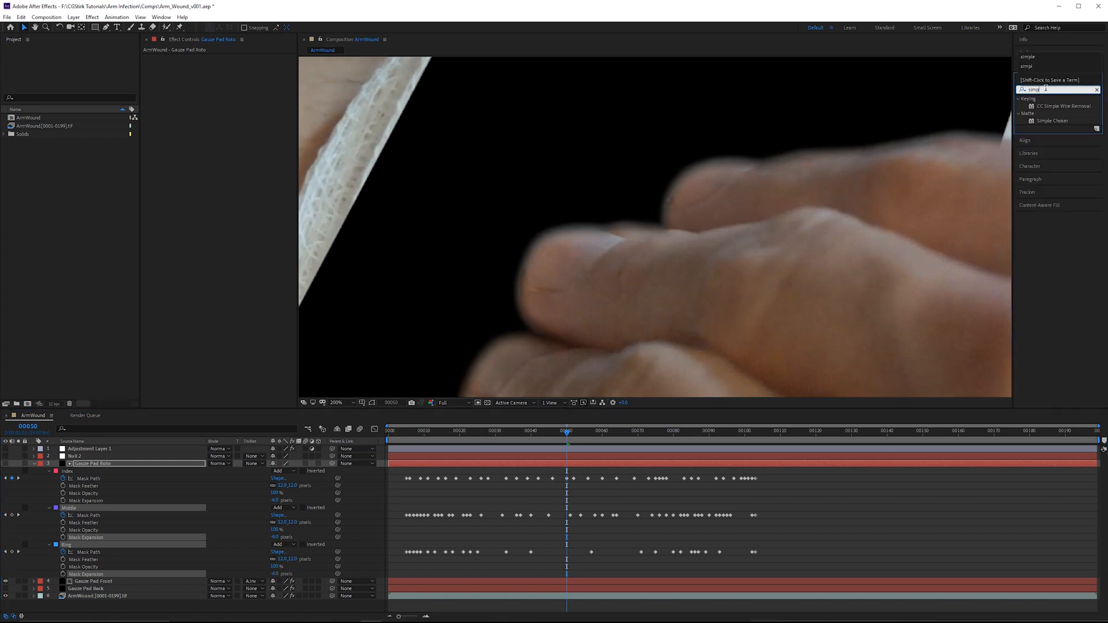
pyautogui.write('le')
pyautogui.moveTo(1047, 120); pyautogui.dragTo(213, 141)
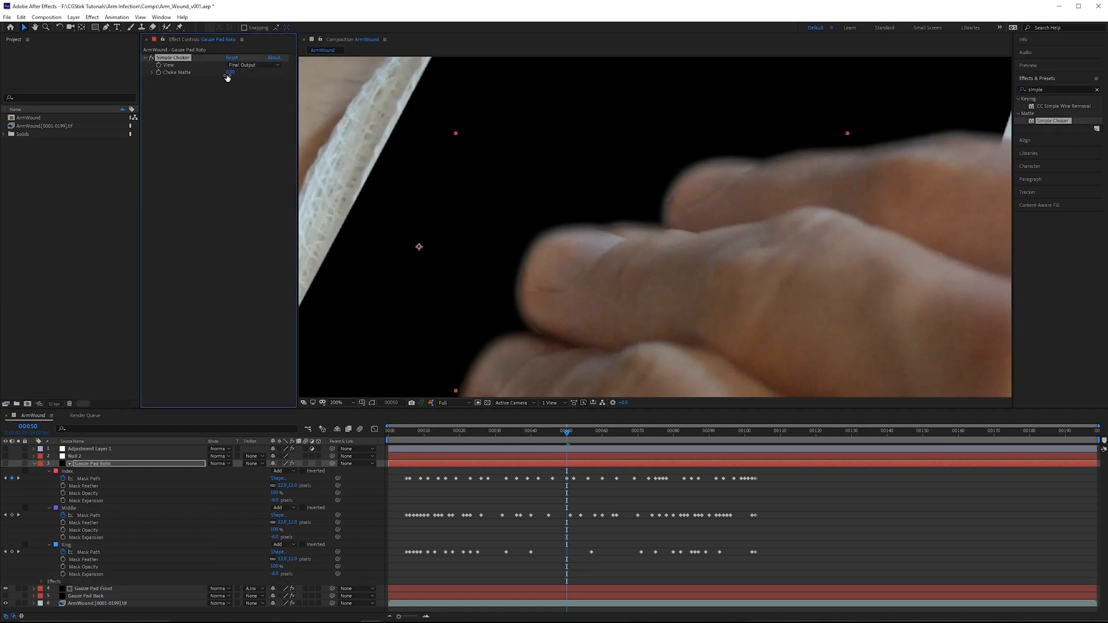
pyautogui.moveTo(230, 73); pyautogui.dragTo(241, 78)
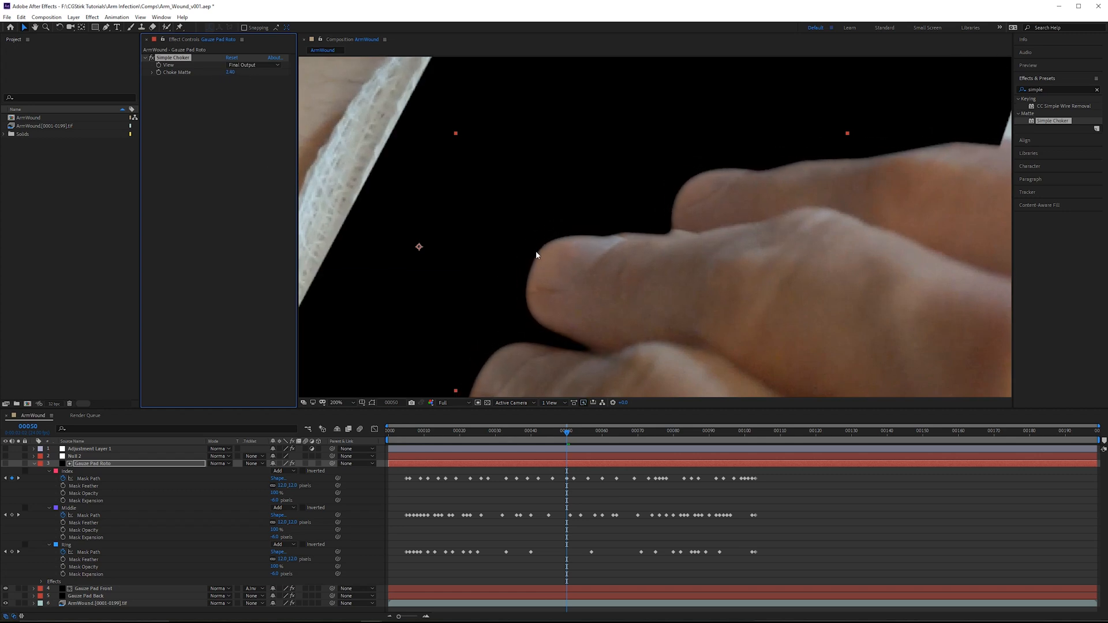
pyautogui.press('Delete')
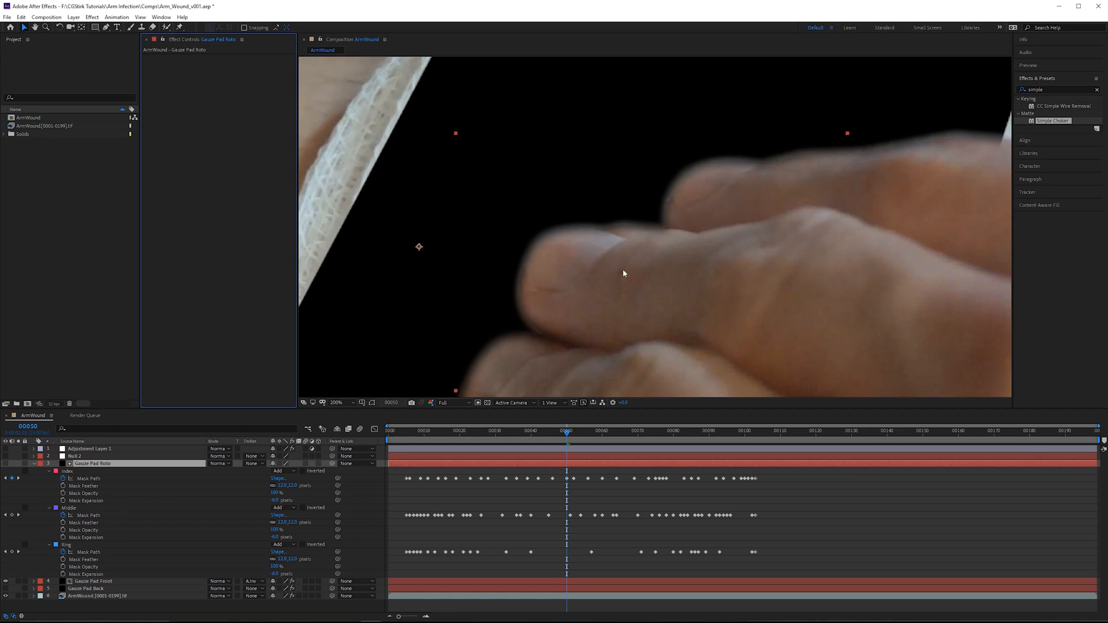
# - Examine the feathered matte edges around the fingers from frame 50 back to frame 24 and close up at the fingertip
pyautogui.scroll(-2, 656, 243)
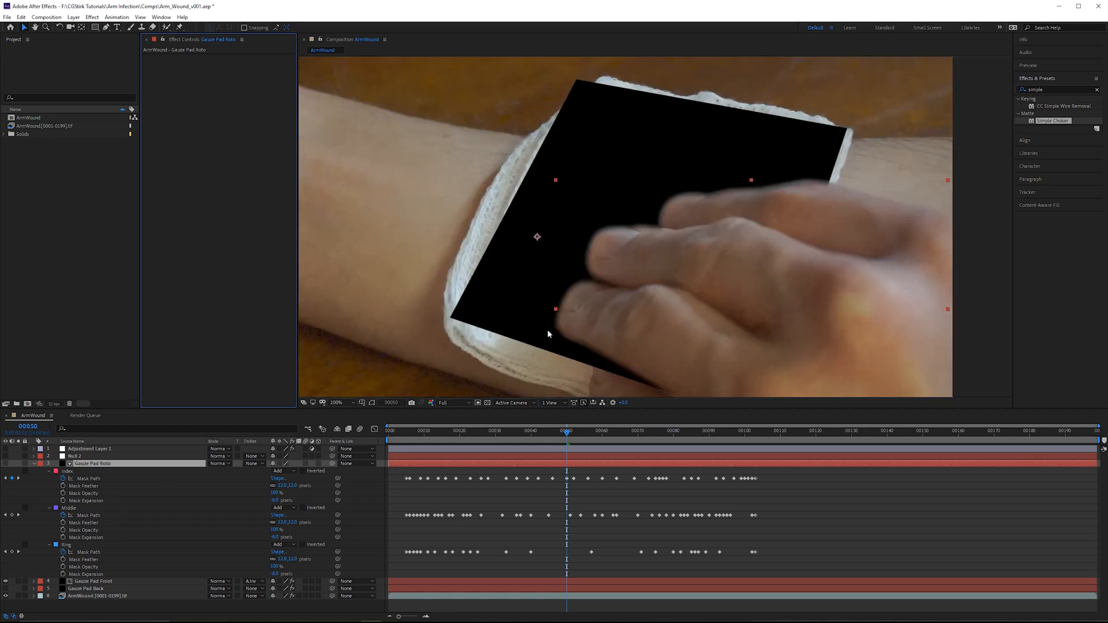
pyautogui.moveTo(736, 237); pyautogui.dragTo(727, 238)
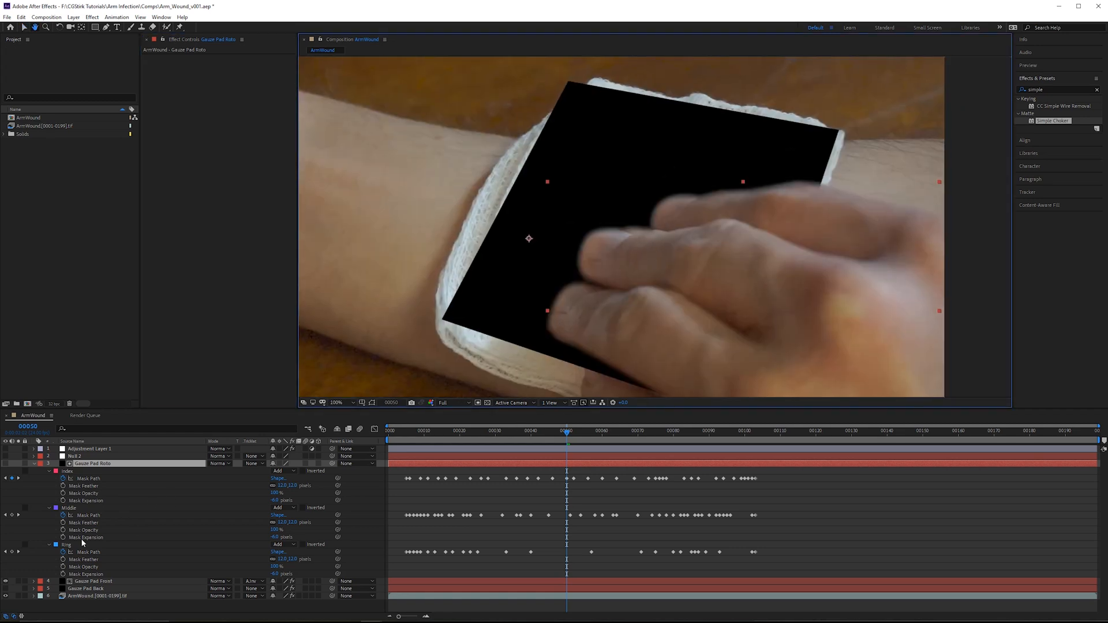
pyautogui.press('v')
pyautogui.moveTo(570, 434); pyautogui.dragTo(430, 449)
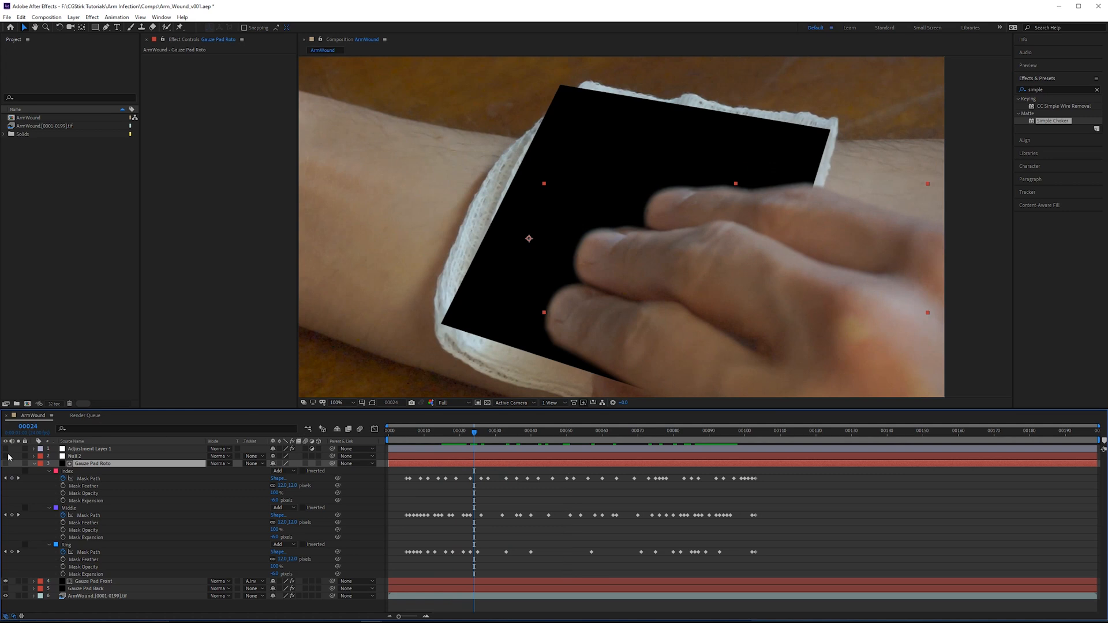
pyautogui.scroll(2, 628, 185)
pyautogui.moveTo(629, 184); pyautogui.dragTo(630, 261)
pyautogui.scroll(2, 676, 241)
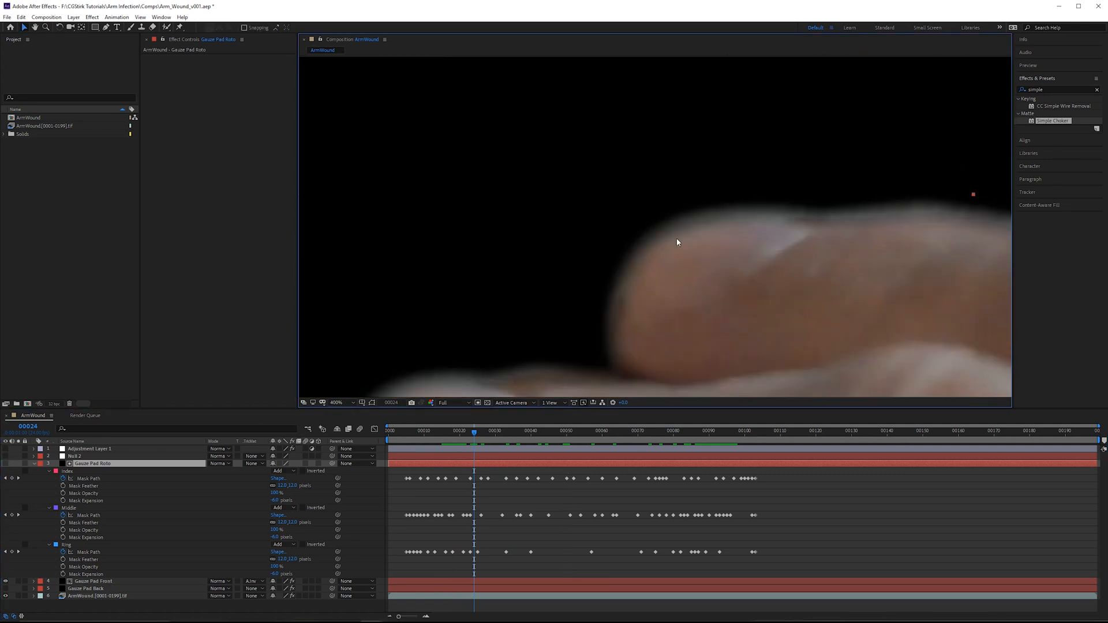
pyautogui.moveTo(742, 208); pyautogui.dragTo(608, 227)
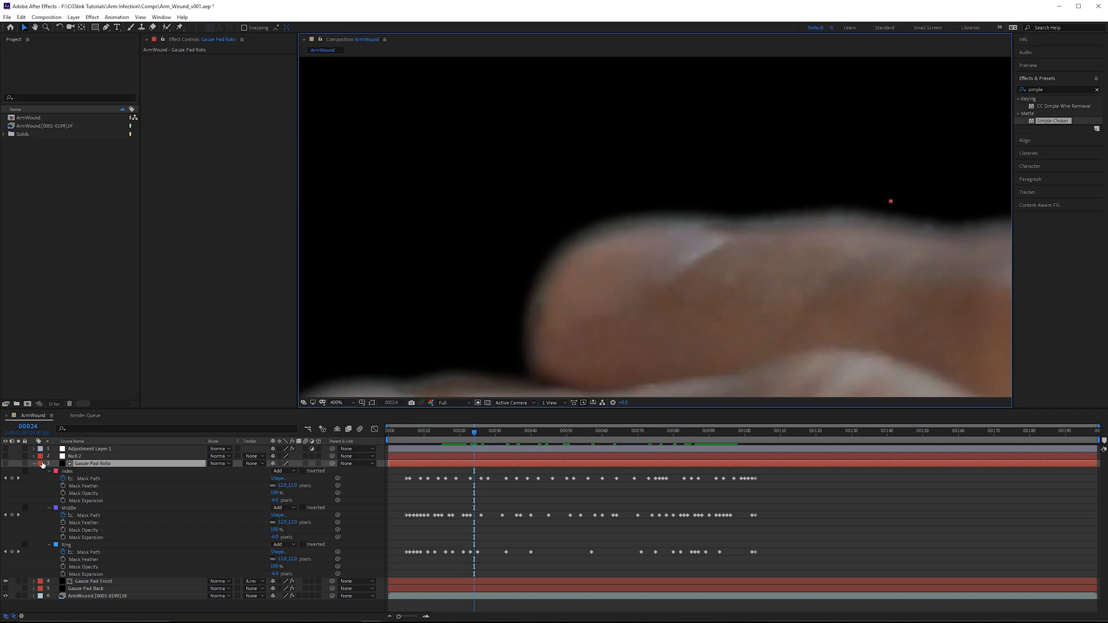
# - Hide the Gauze Pad Front layer and collapse the properties of the Gauze Pad Roto layer
pyautogui.click(6, 581)
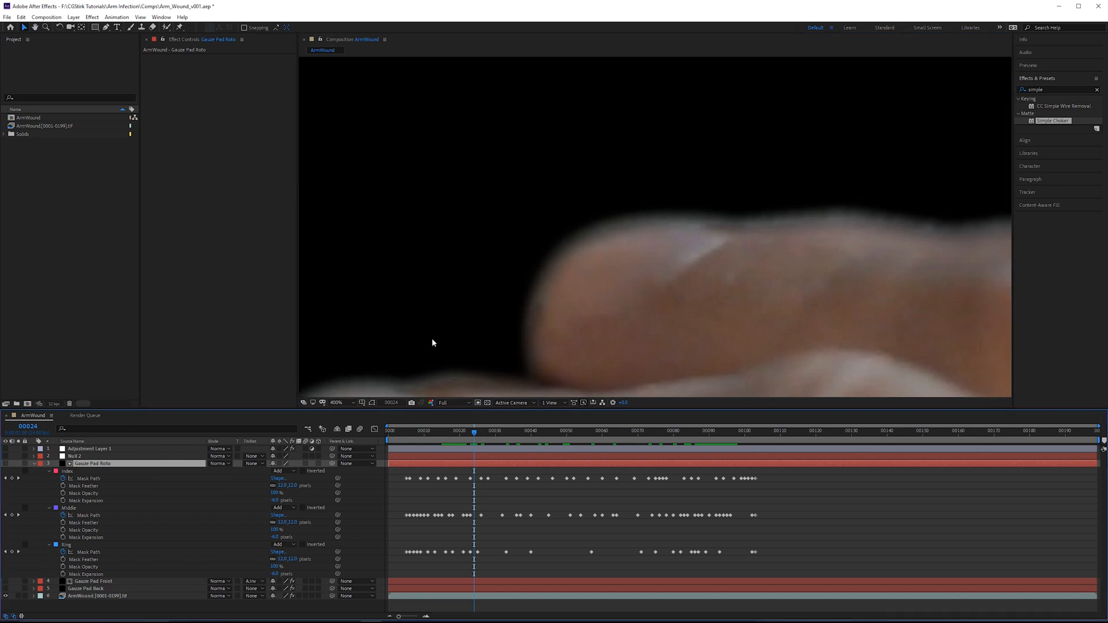
pyautogui.scroll(-4, 432, 339)
pyautogui.moveTo(491, 320); pyautogui.dragTo(525, 300)
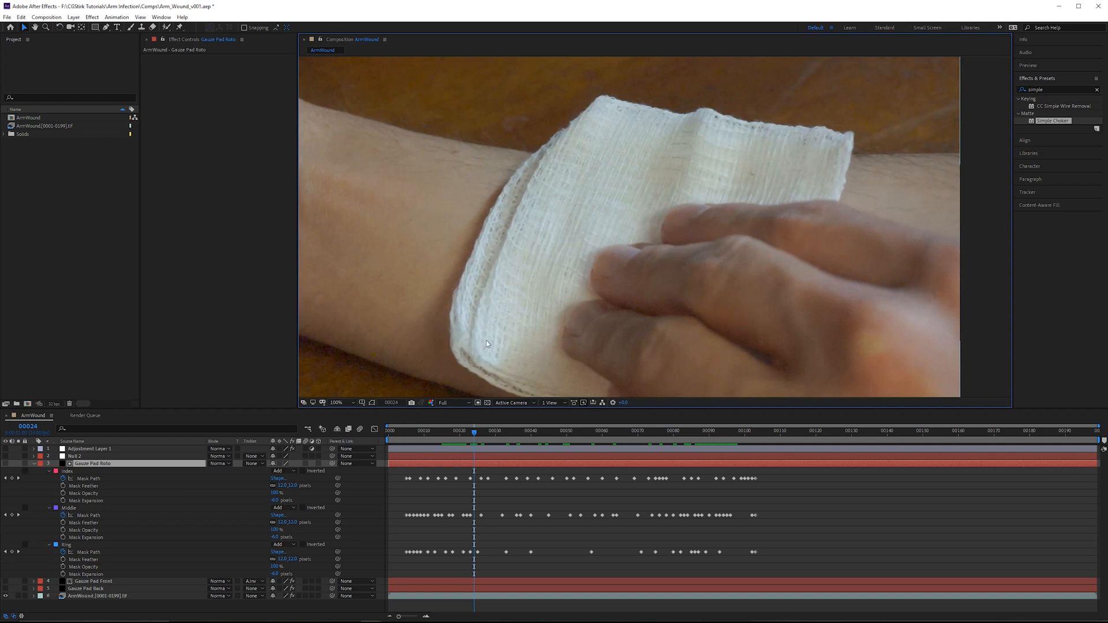
pyautogui.click(35, 463)
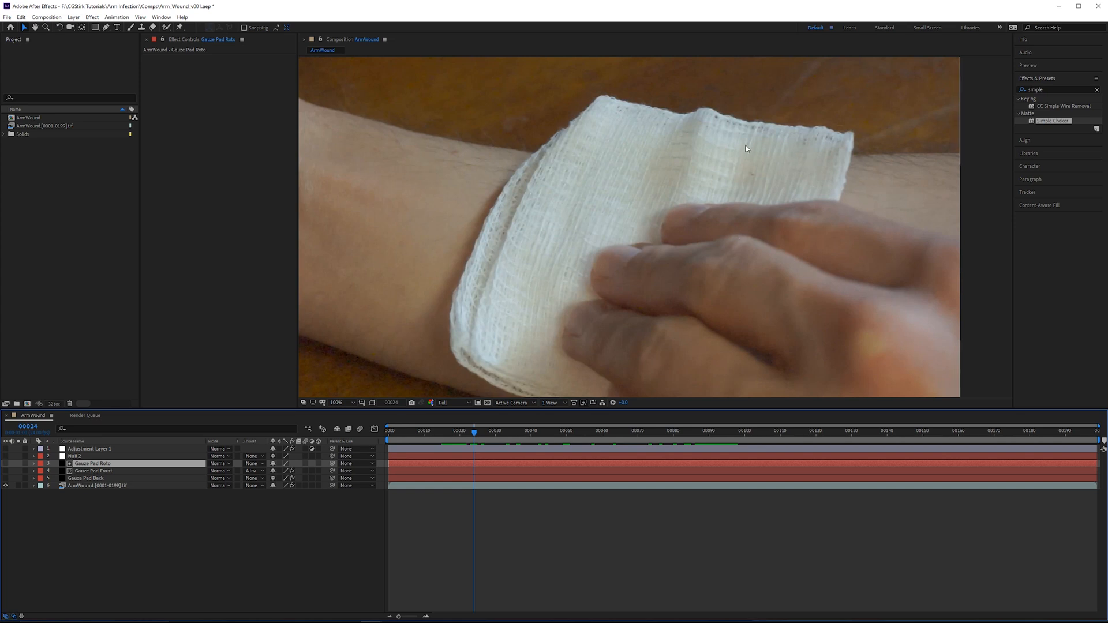
pyautogui.moveTo(770, 192); pyautogui.dragTo(791, 175)
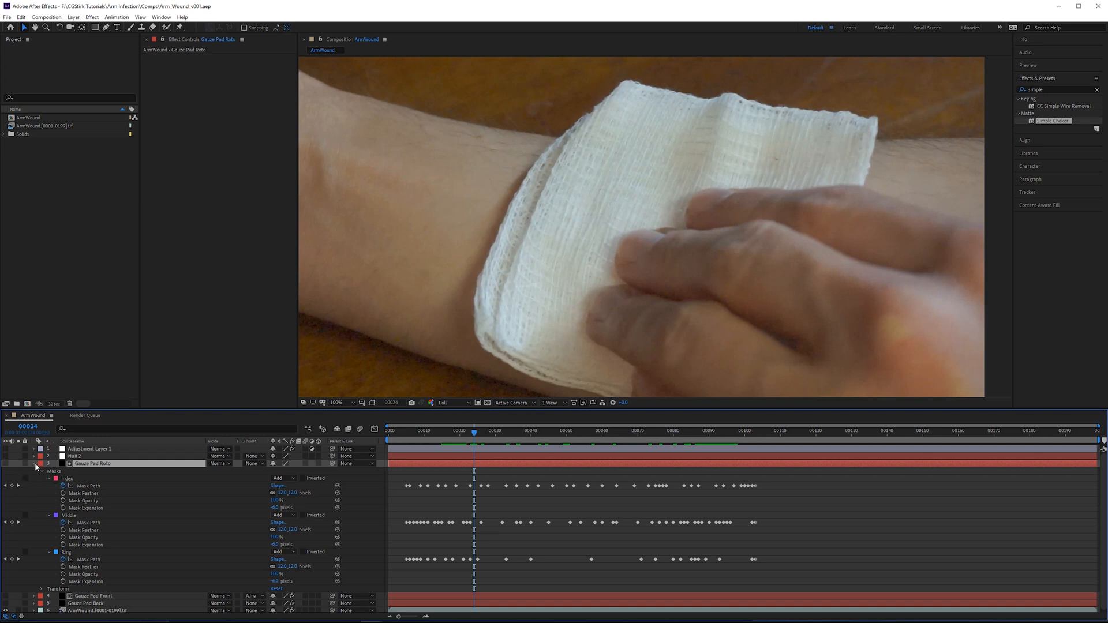
pyautogui.click(34, 464)
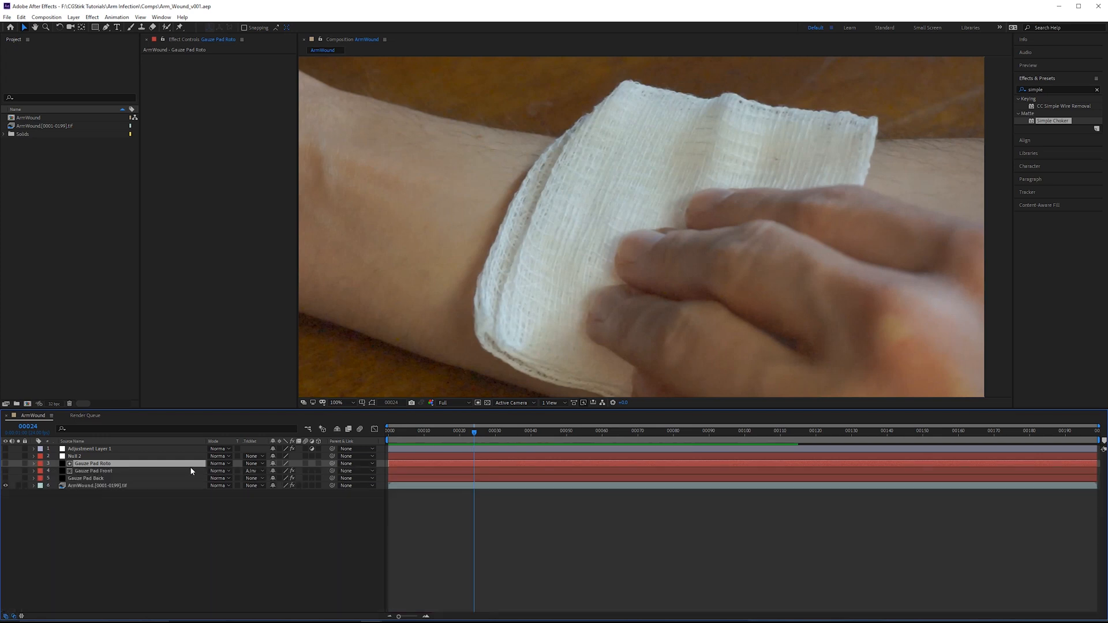
# - Rename the Gauze Pad Roto layer as Fingers Roto
pyautogui.press('Return')
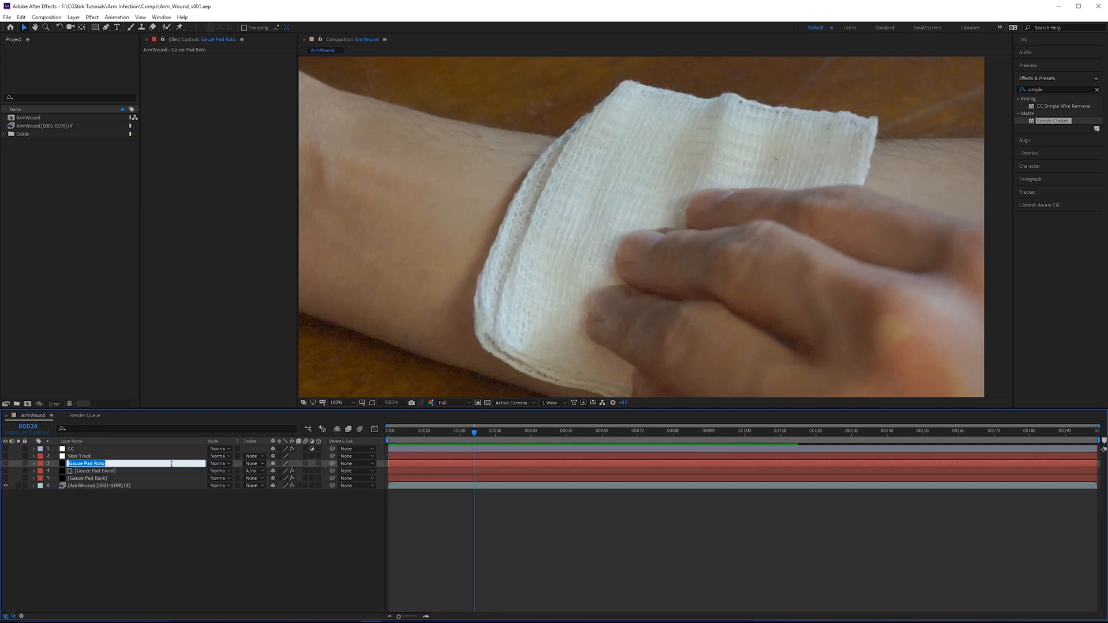
pyautogui.doubleClick(71, 464)
pyautogui.hotkey('ctrl', 'shift', 'Right')
pyautogui.write('Fingers')
pyautogui.press('Return')
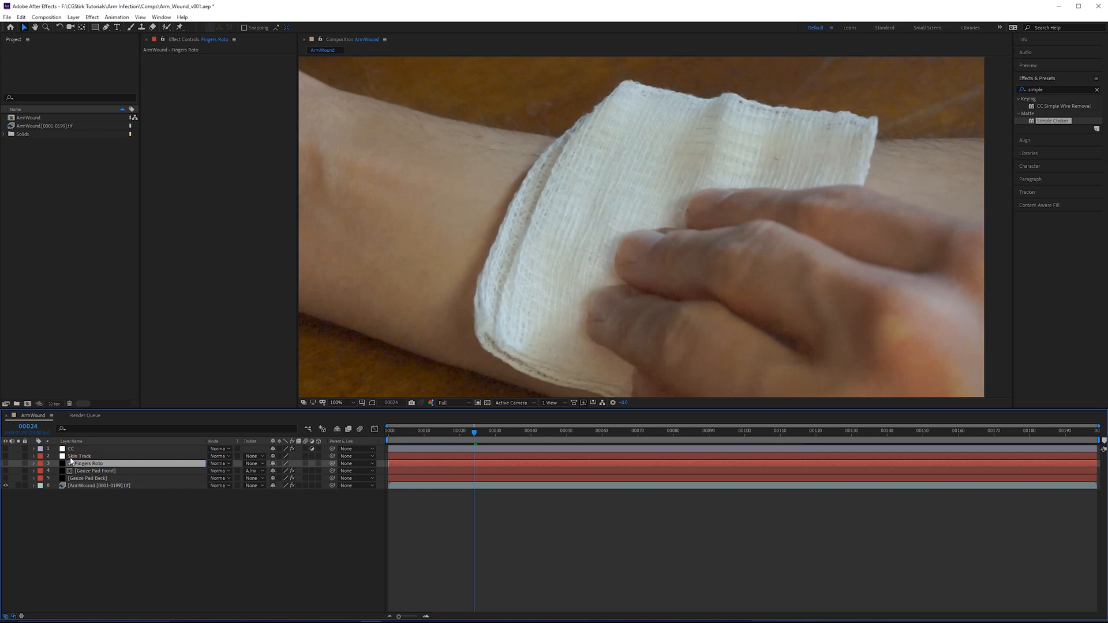
# - Create a black composition-sized solid named Gauze Pad Roto above Fingers Roto and hide it
pyautogui.click(73, 17)
pyautogui.moveTo(115, 27)
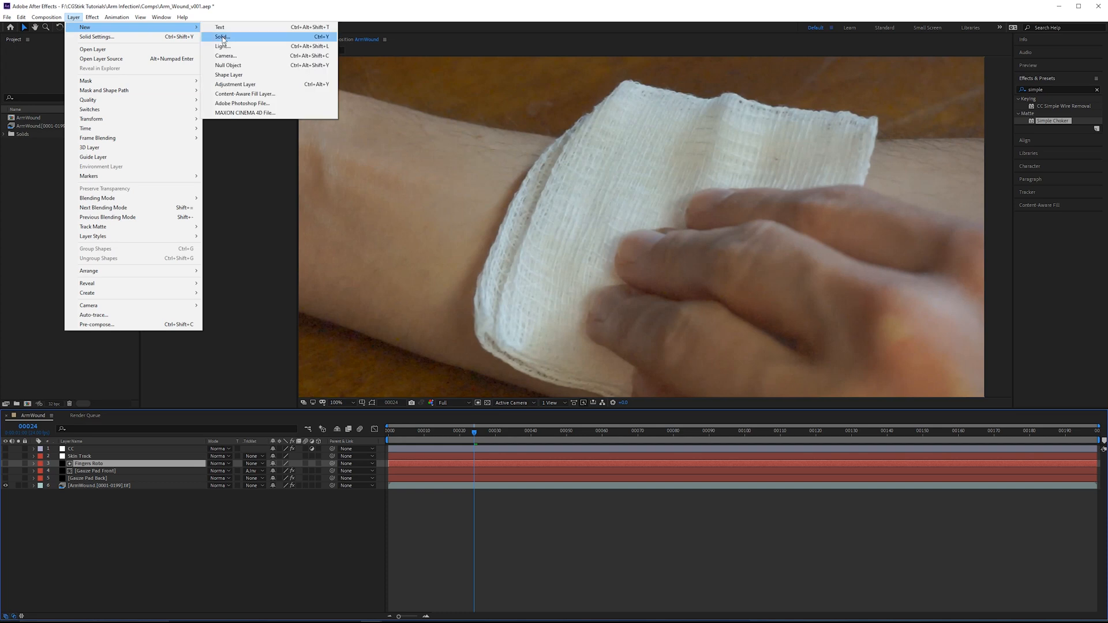
pyautogui.click(223, 37)
pyautogui.write('G')
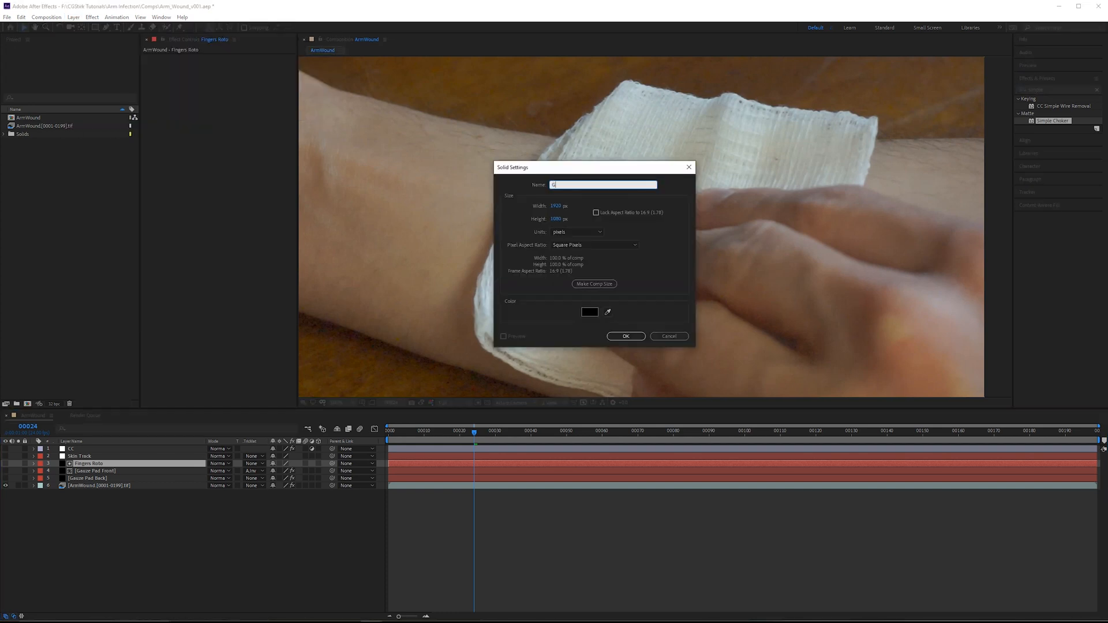
pyautogui.write('auze Pad Roto')
pyautogui.press('Return')
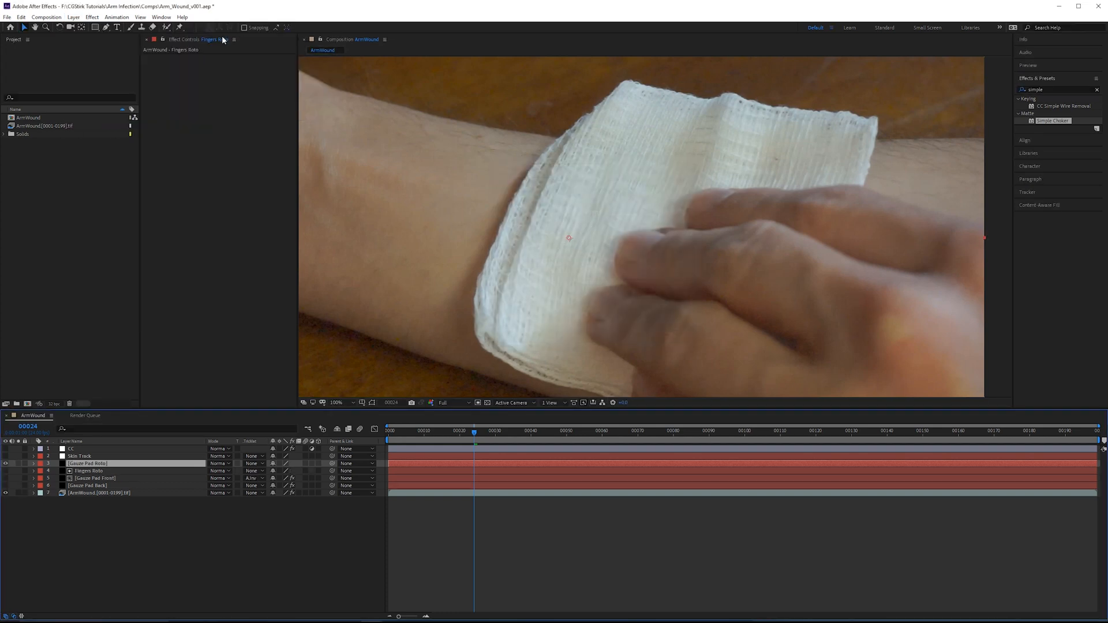
pyautogui.click(6, 463)
# - At frame 100, begin a Pen tool mask on Gauze Pad Roto, tracing the rolled gauze from its tip along the far edge to the fingers
pyautogui.moveTo(486, 438); pyautogui.dragTo(723, 434)
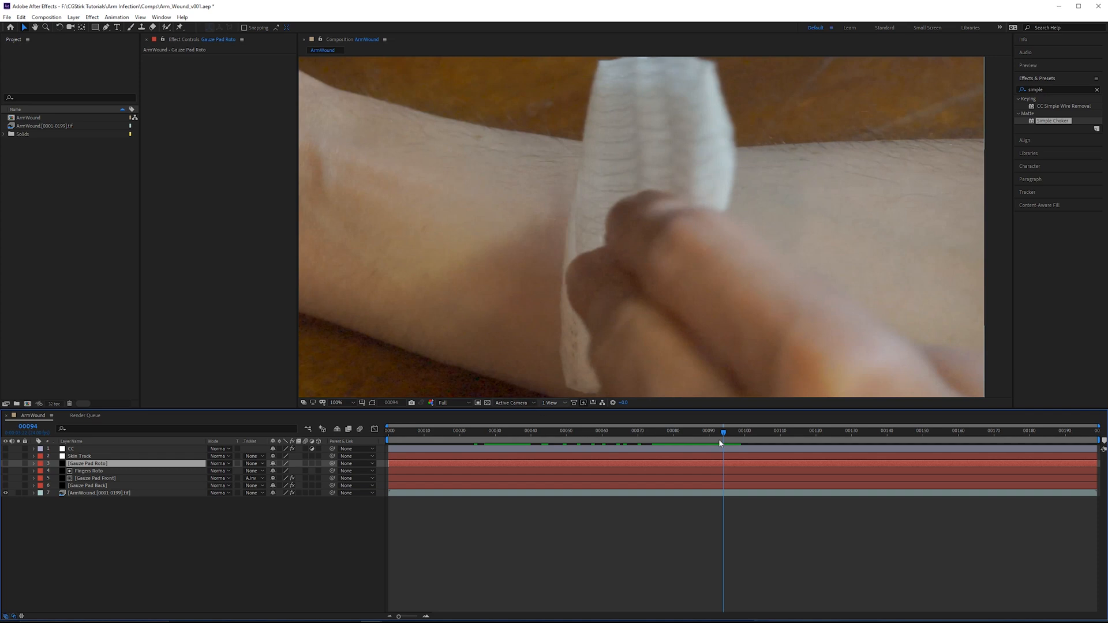
pyautogui.moveTo(727, 436); pyautogui.dragTo(708, 450)
pyautogui.moveTo(735, 446); pyautogui.dragTo(693, 458)
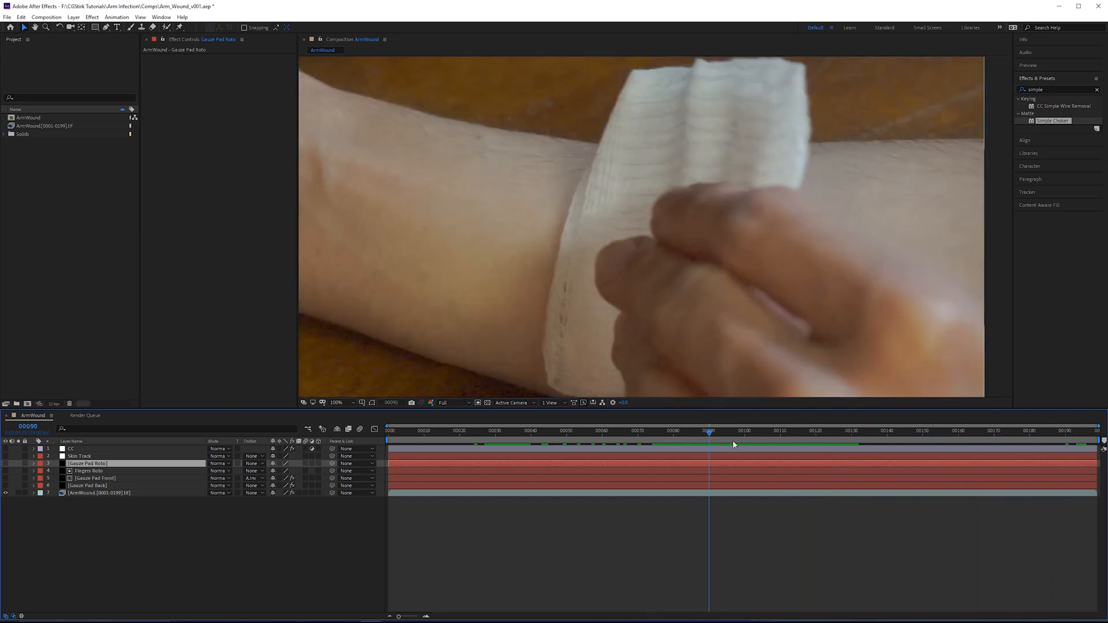
pyautogui.click(745, 431)
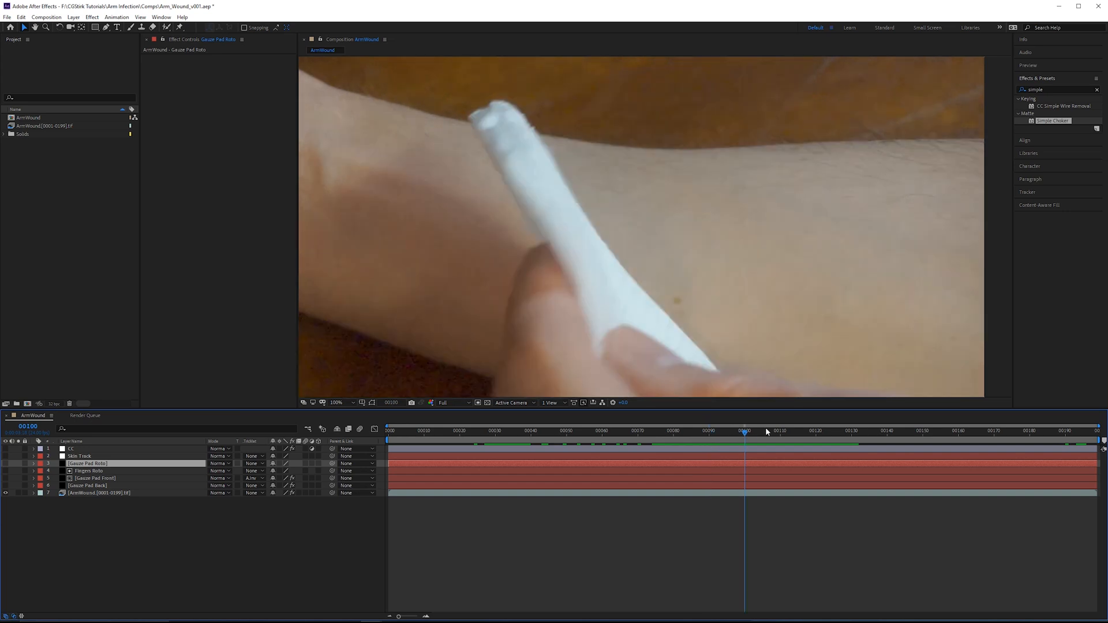
pyautogui.click(107, 27)
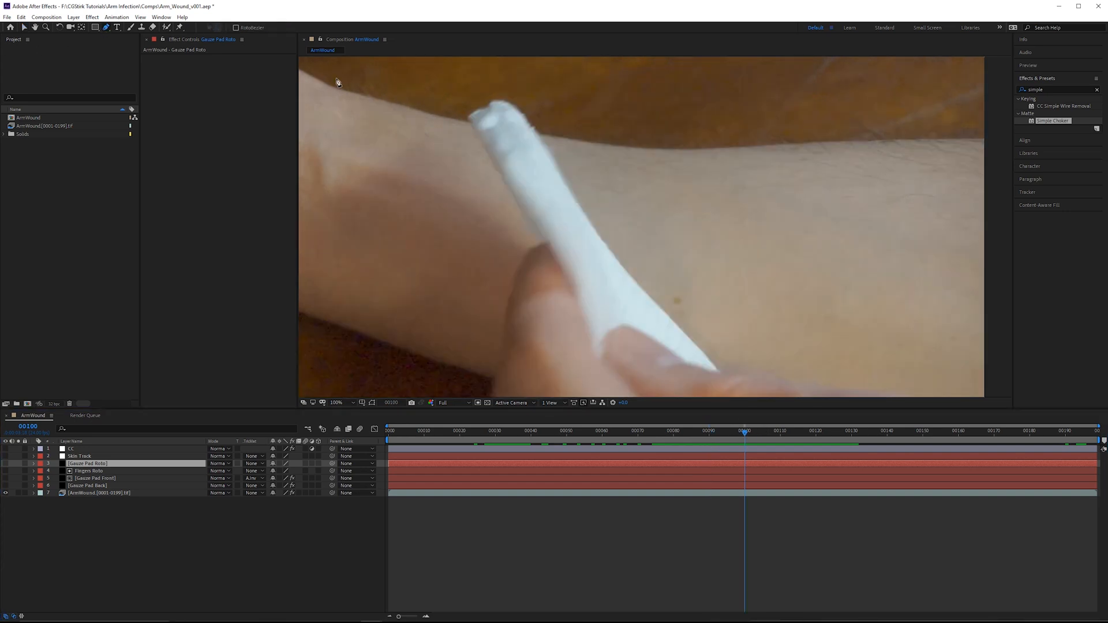
pyautogui.click(466, 116)
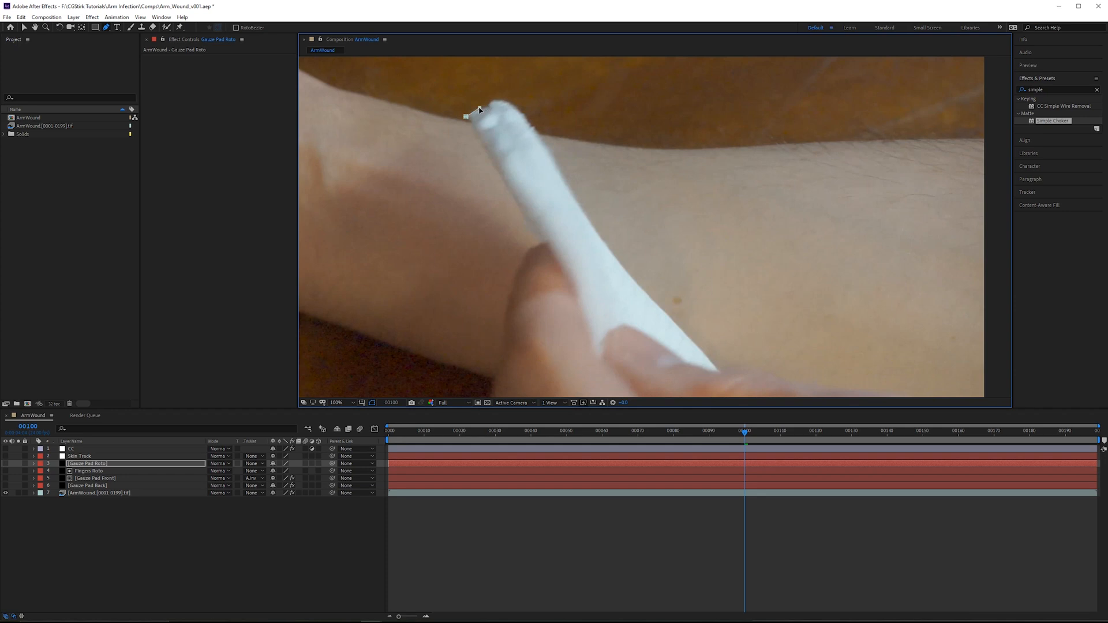
pyautogui.click(494, 100)
pyautogui.scroll(2, 646, 269)
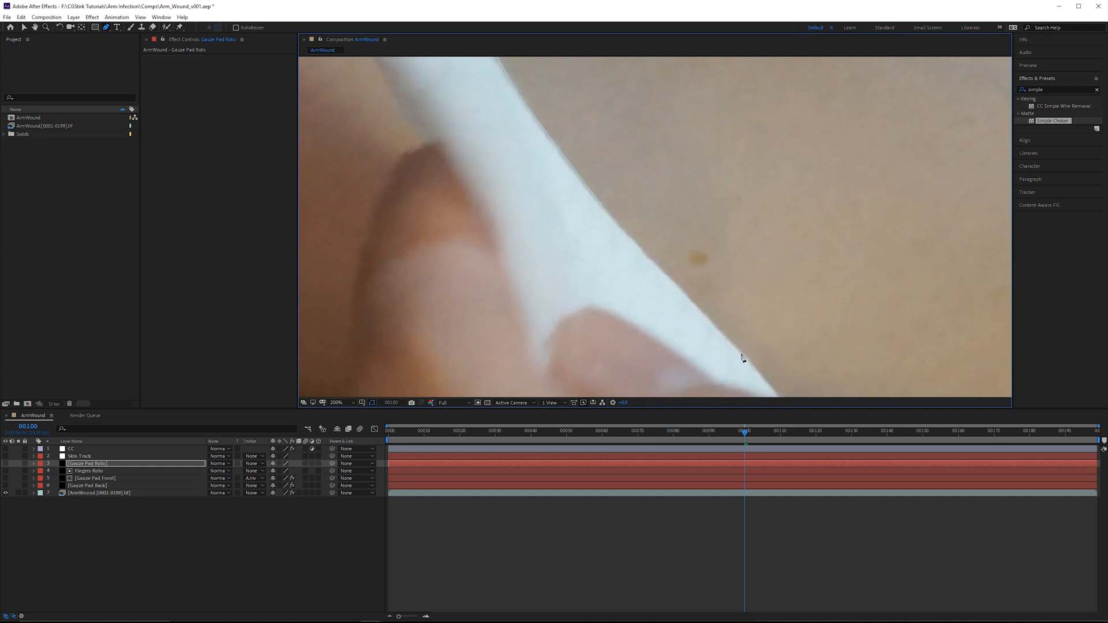
pyautogui.moveTo(740, 351); pyautogui.dragTo(755, 366)
pyautogui.moveTo(737, 315); pyautogui.dragTo(662, 222)
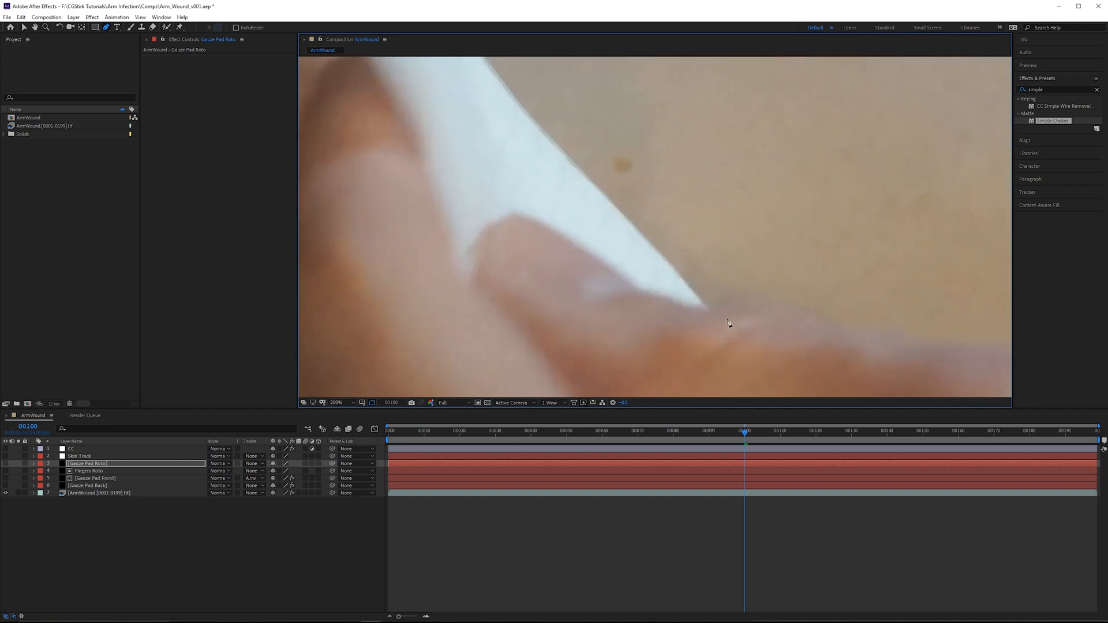
# - Close the gauze mask by running it through the fingers and back up the near edge to the starting point at the tip
pyautogui.scroll(-4, 717, 322)
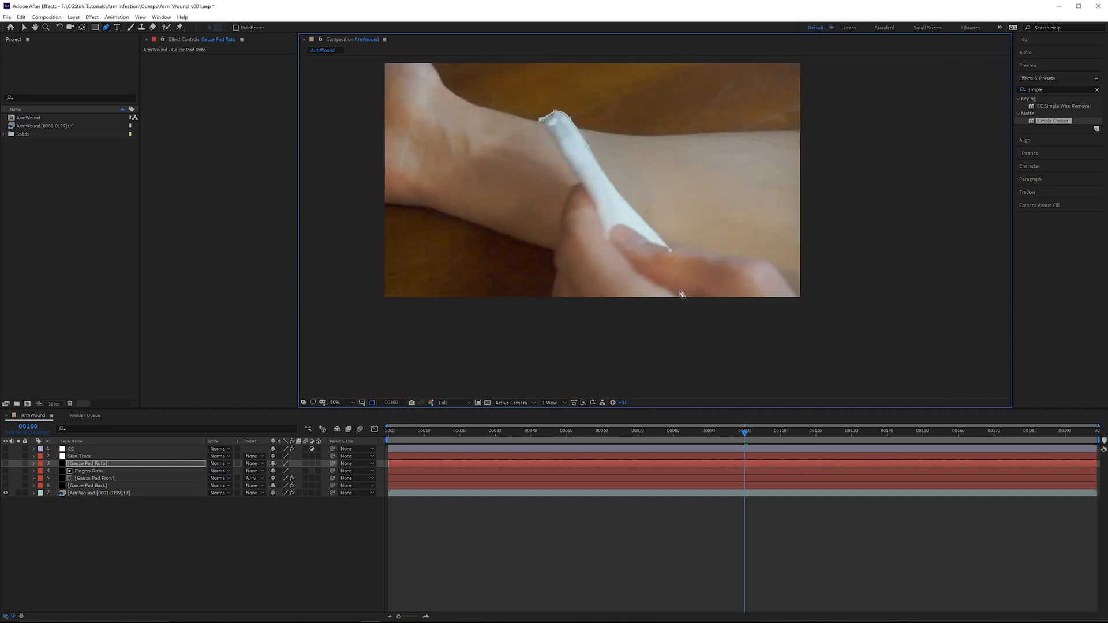
pyautogui.moveTo(681, 295); pyautogui.dragTo(711, 318)
pyautogui.scroll(4, 707, 324)
pyautogui.scroll(-2, 662, 230)
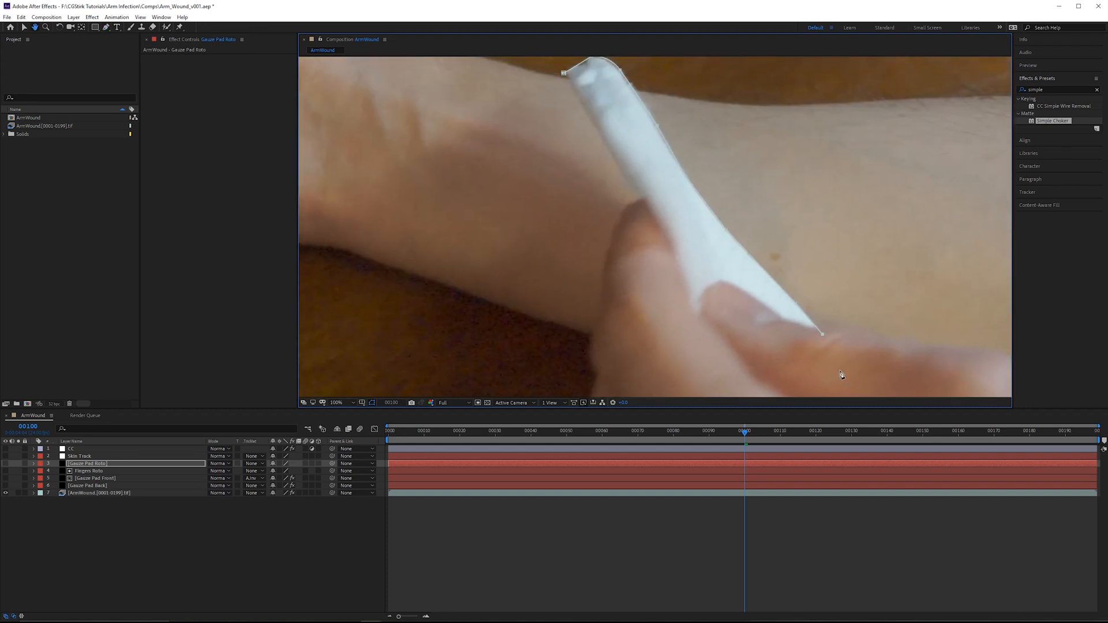
pyautogui.click(820, 387)
pyautogui.click(751, 390)
pyautogui.click(691, 312)
pyautogui.click(641, 200)
pyautogui.click(564, 74)
pyautogui.scroll(4, 563, 74)
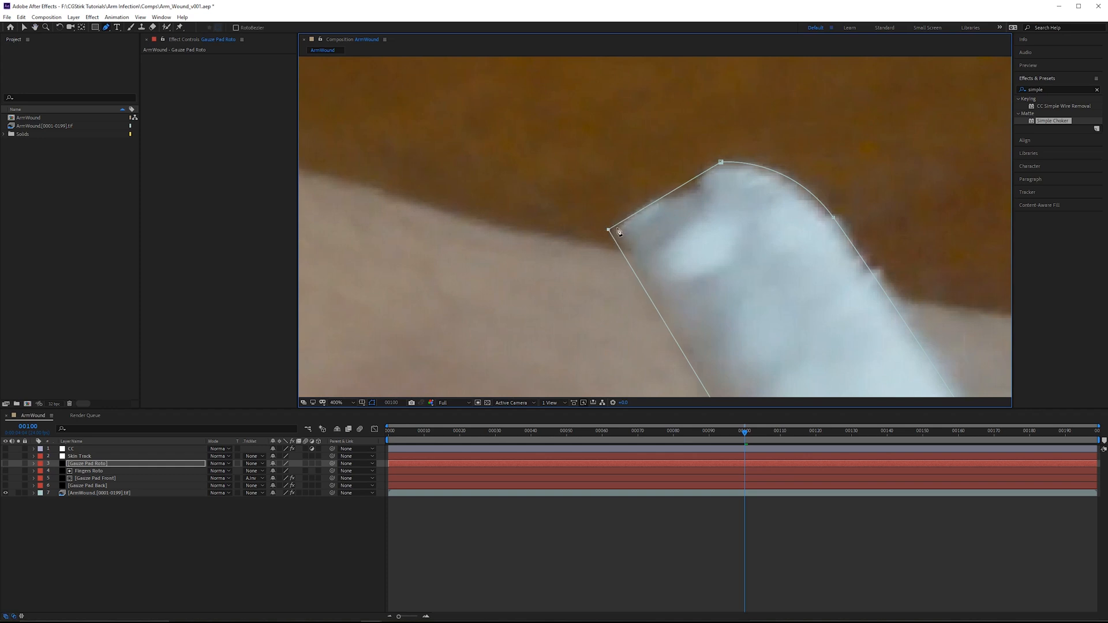
pyautogui.scroll(-2, 622, 233)
pyautogui.scroll(-2, 622, 234)
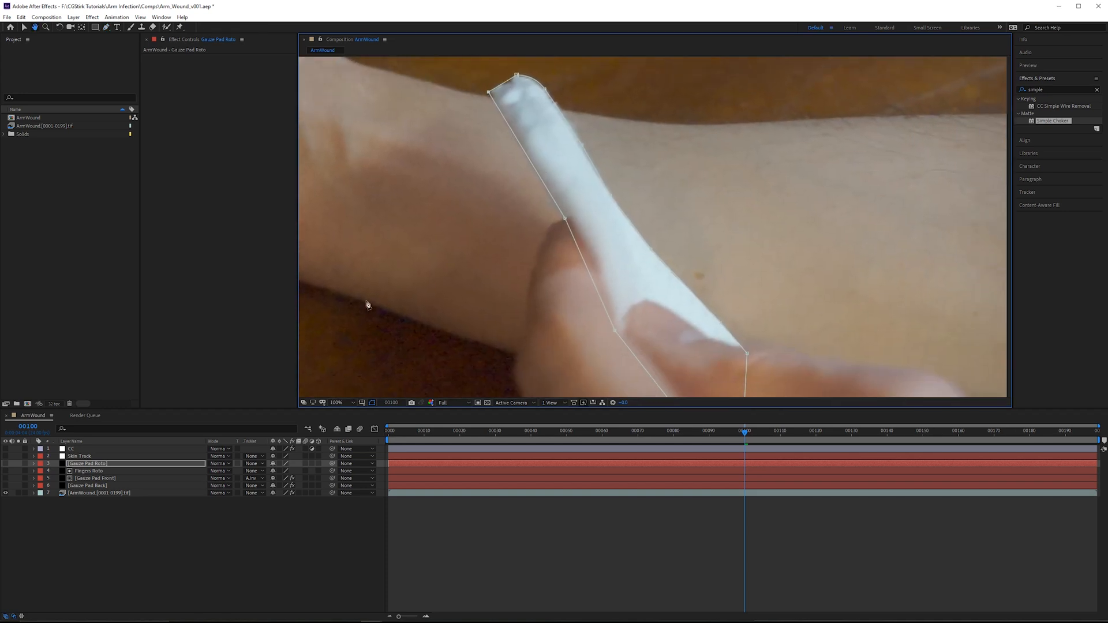
# - Enable Mask Path keyframing for the gauze mask at frame 100
pyautogui.press('m')
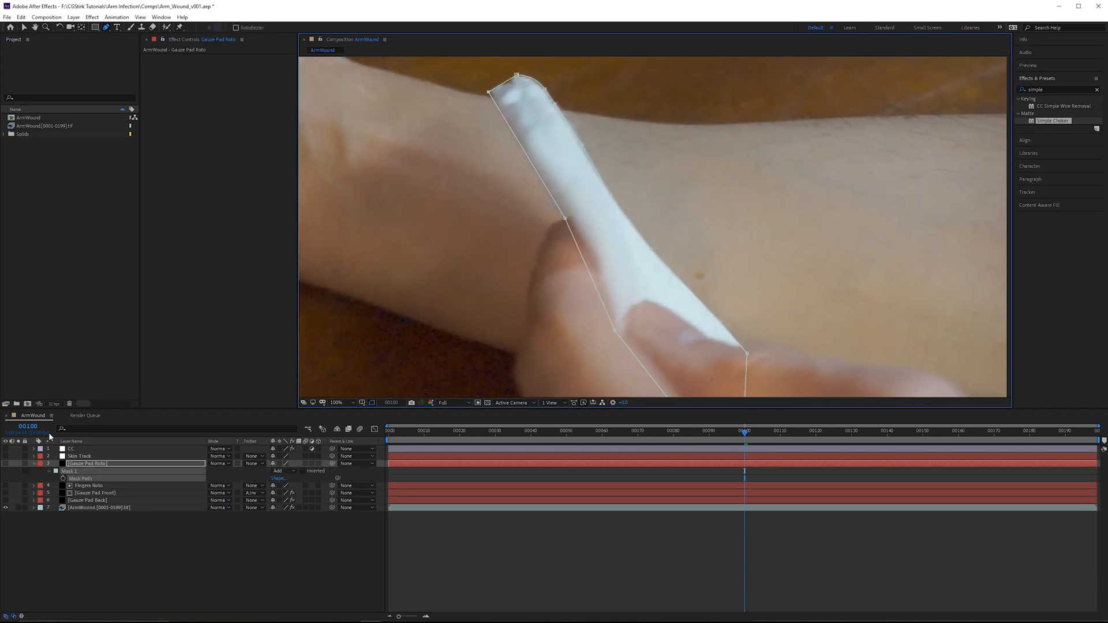
pyautogui.click(63, 479)
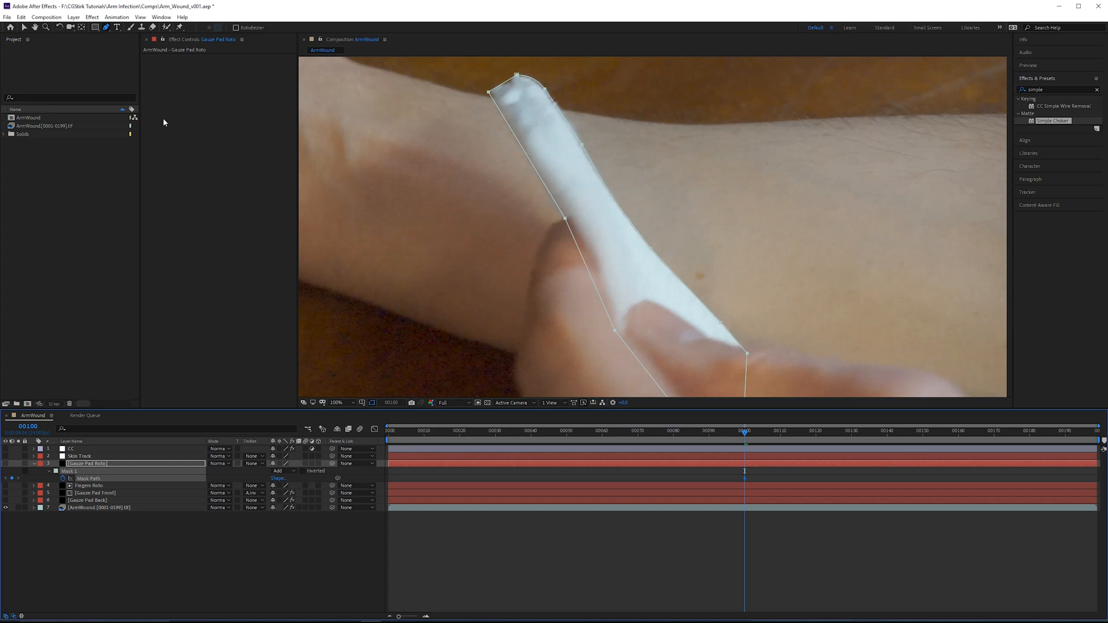
pyautogui.click(24, 27)
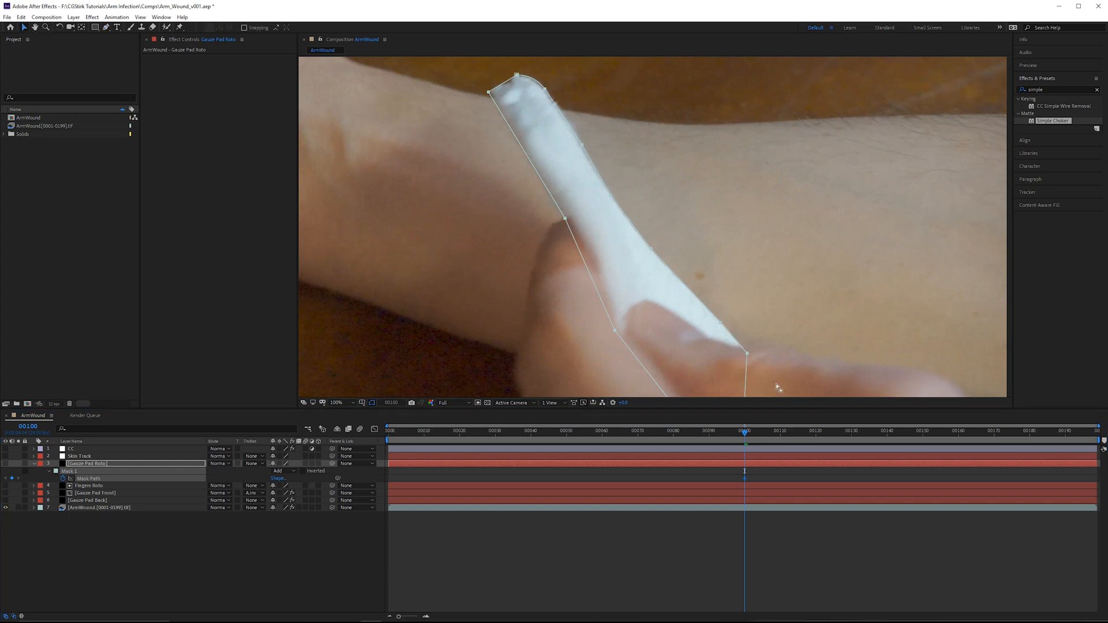
# - At frame 110, rotate and move the whole mask so it lines up with the gauze pad's long upper edge
pyautogui.click(751, 437)
pyautogui.moveTo(756, 437); pyautogui.dragTo(781, 434)
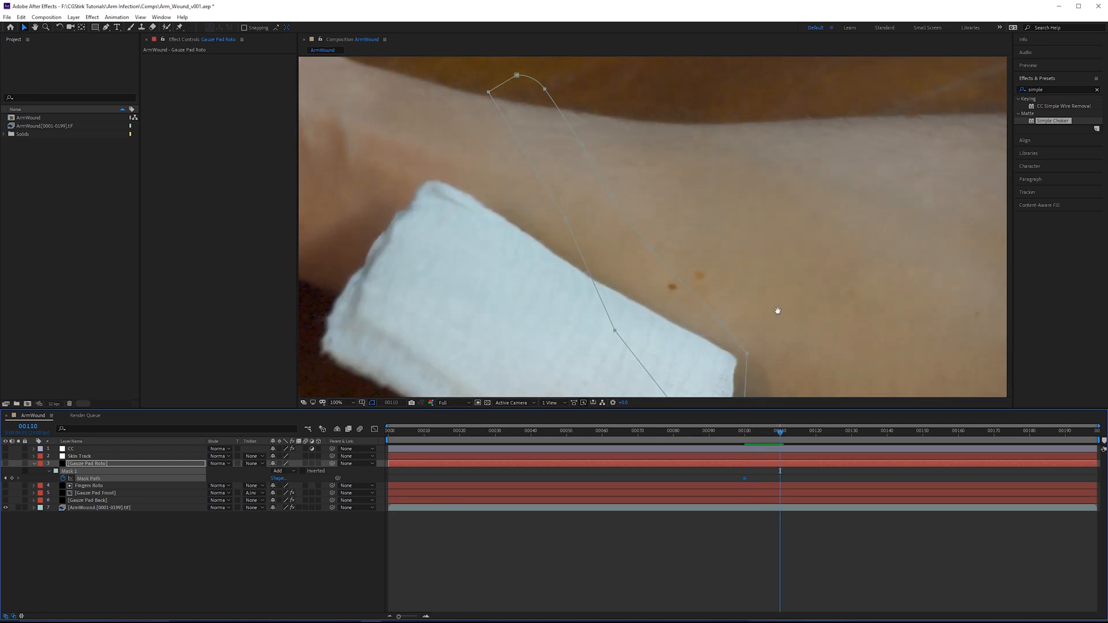
pyautogui.moveTo(777, 310); pyautogui.dragTo(635, 129)
pyautogui.scroll(-2, 651, 117)
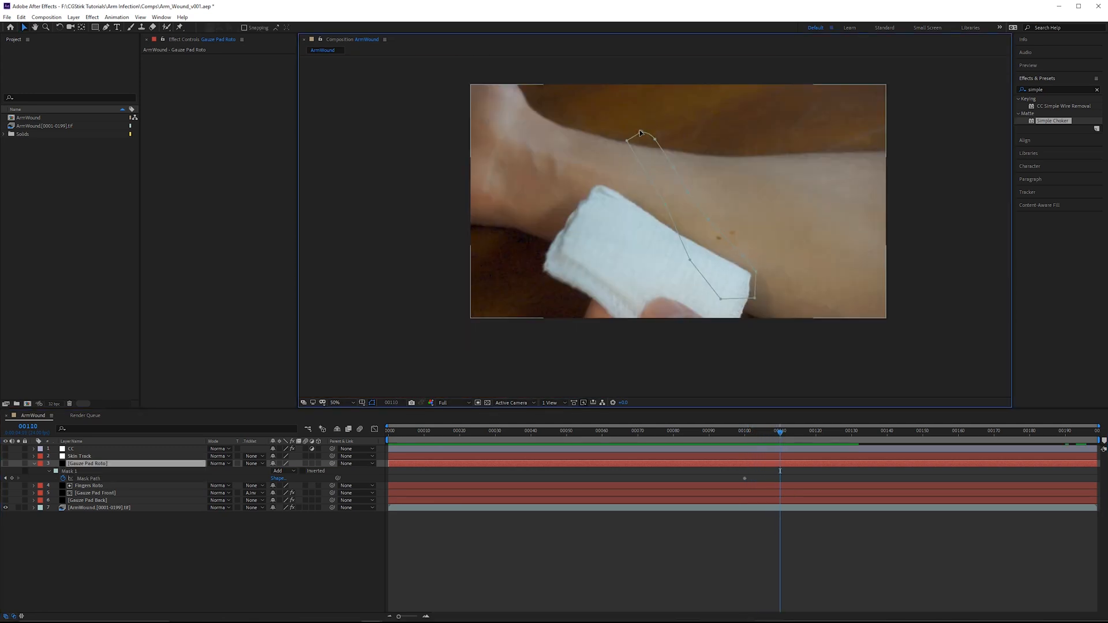
pyautogui.click(640, 132)
pyautogui.moveTo(834, 107); pyautogui.dragTo(572, 332)
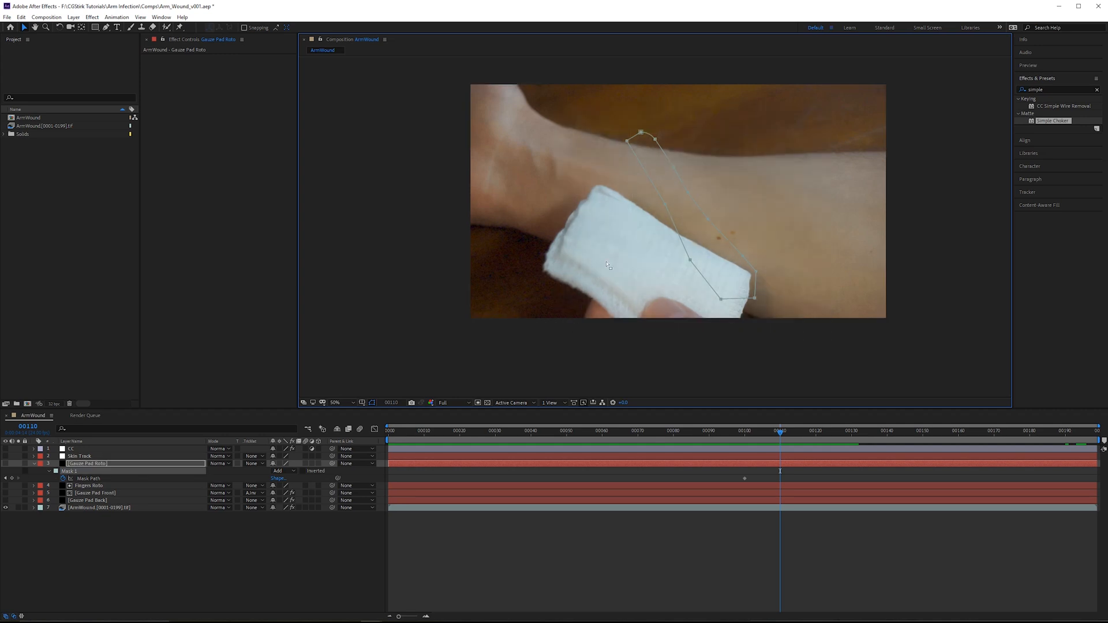
pyautogui.hotkey('ctrl', 't')
pyautogui.moveTo(763, 135); pyautogui.dragTo(725, 109)
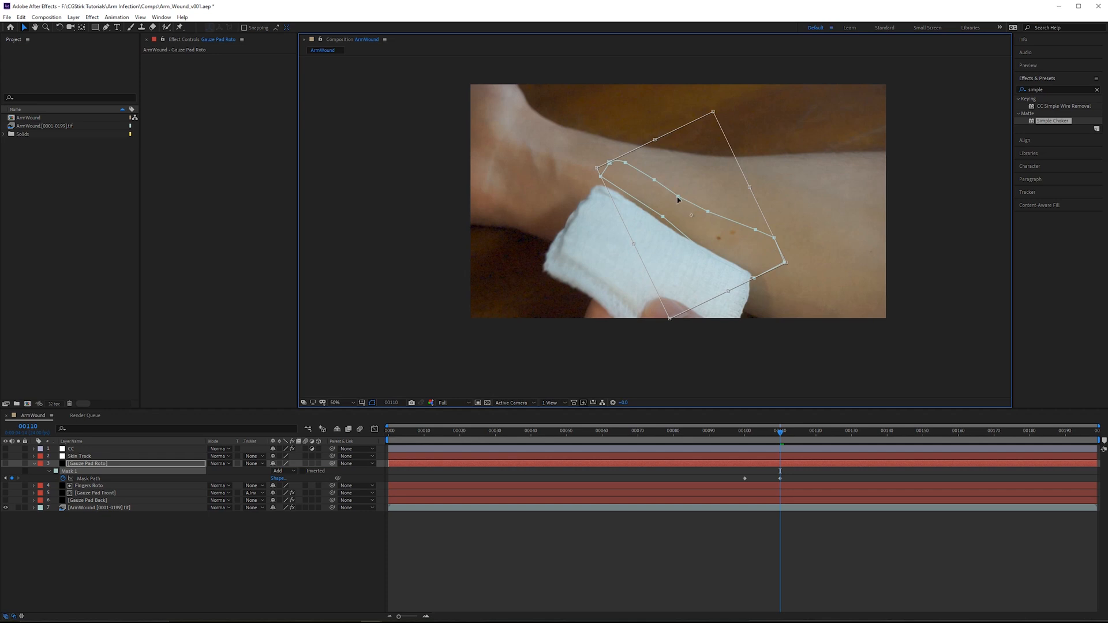
pyautogui.moveTo(678, 200); pyautogui.dragTo(659, 220)
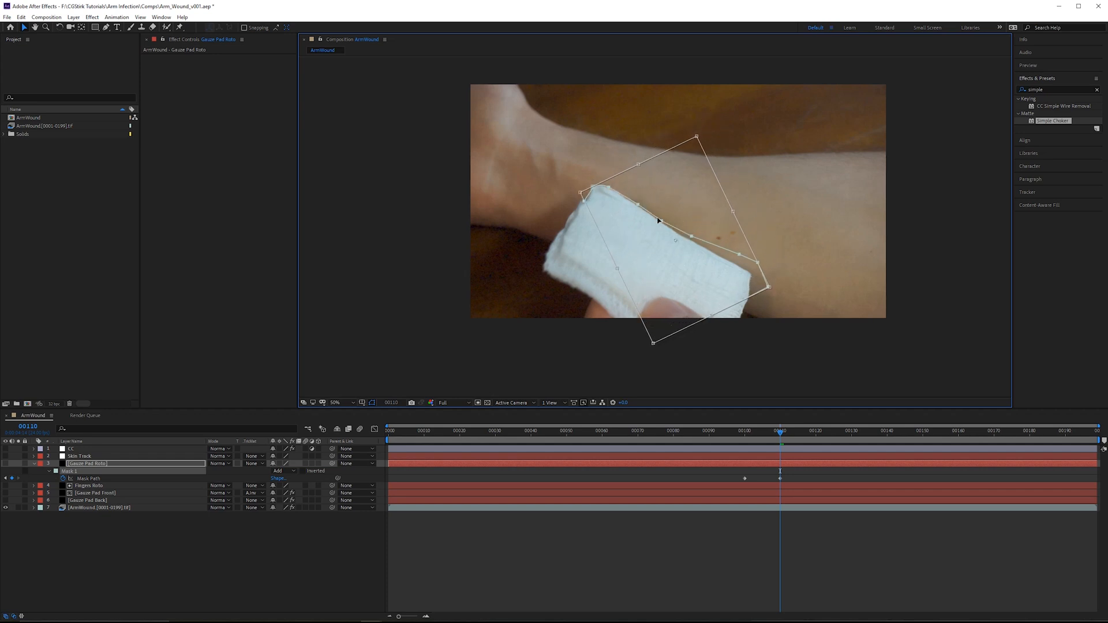
pyautogui.press('Return')
pyautogui.scroll(2, 673, 239)
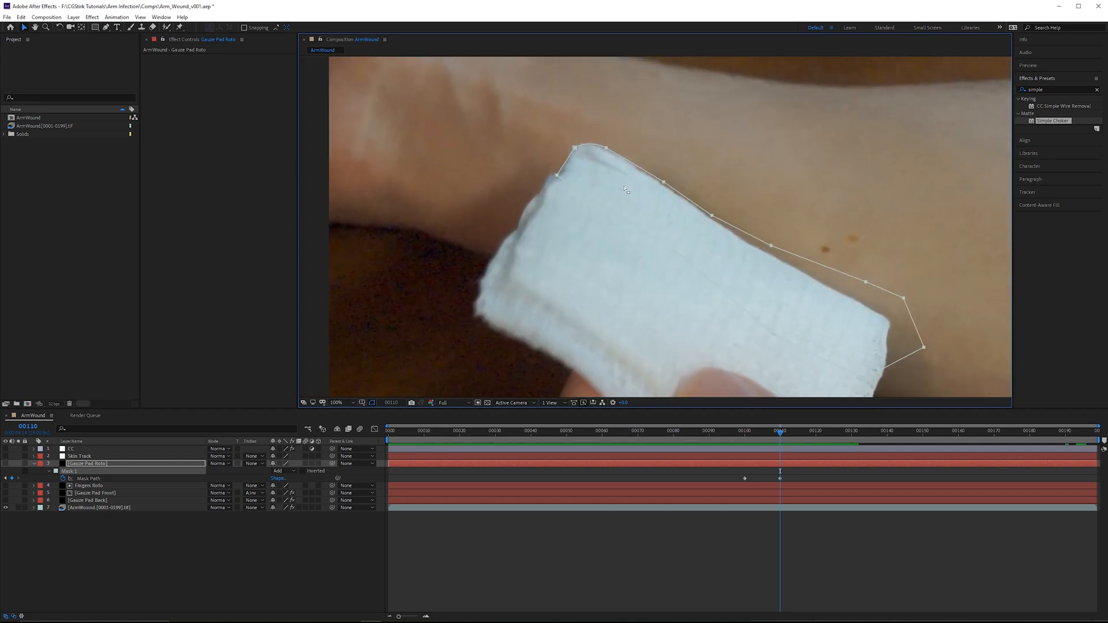
# - At frame 110, move the mask points on the wrist side to fit the gauze pad's short edge and lower corner down to the finger
pyautogui.moveTo(558, 176); pyautogui.dragTo(470, 300)
pyautogui.moveTo(708, 262); pyautogui.dragTo(570, 371)
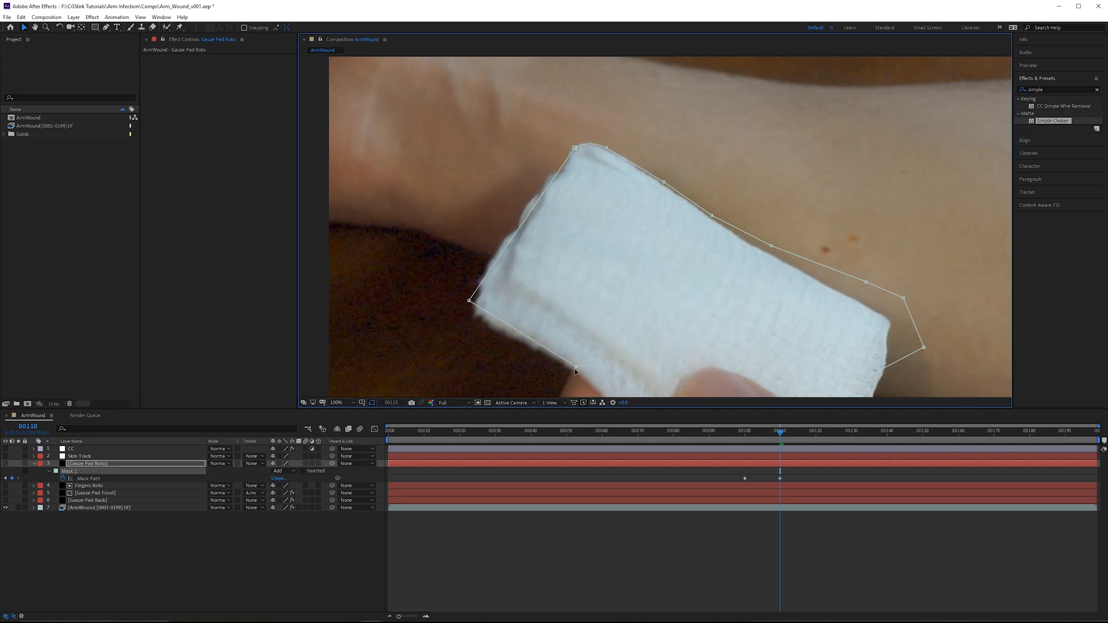
pyautogui.moveTo(469, 300); pyautogui.dragTo(465, 312)
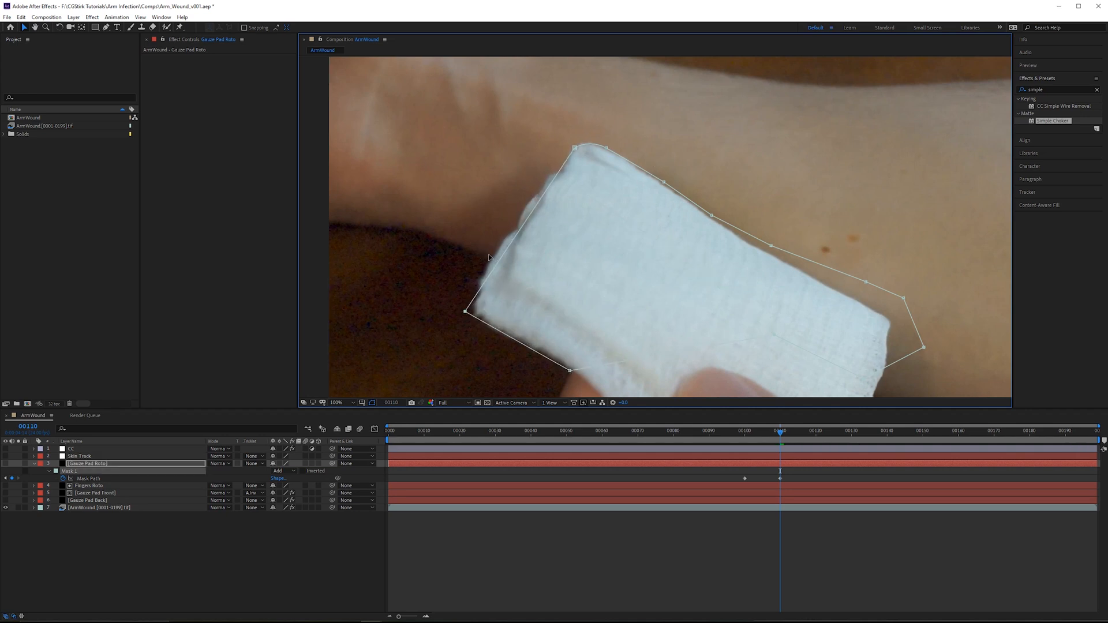
pyautogui.click(575, 148)
pyautogui.scroll(-1, 521, 152)
pyautogui.scroll(1, 577, 231)
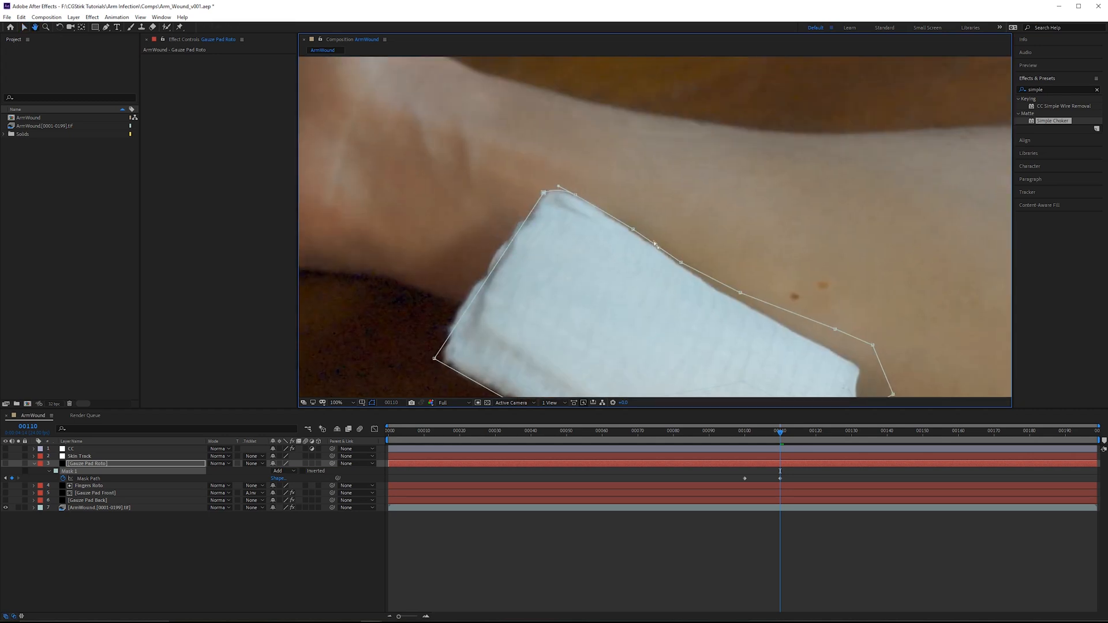
# - At frame 110, fit the mask points along the gauze pad's long upper edge and its far corner near the moles
pyautogui.scroll(1, 688, 286)
pyautogui.moveTo(707, 298); pyautogui.dragTo(646, 203)
pyautogui.moveTo(721, 284); pyautogui.dragTo(717, 301)
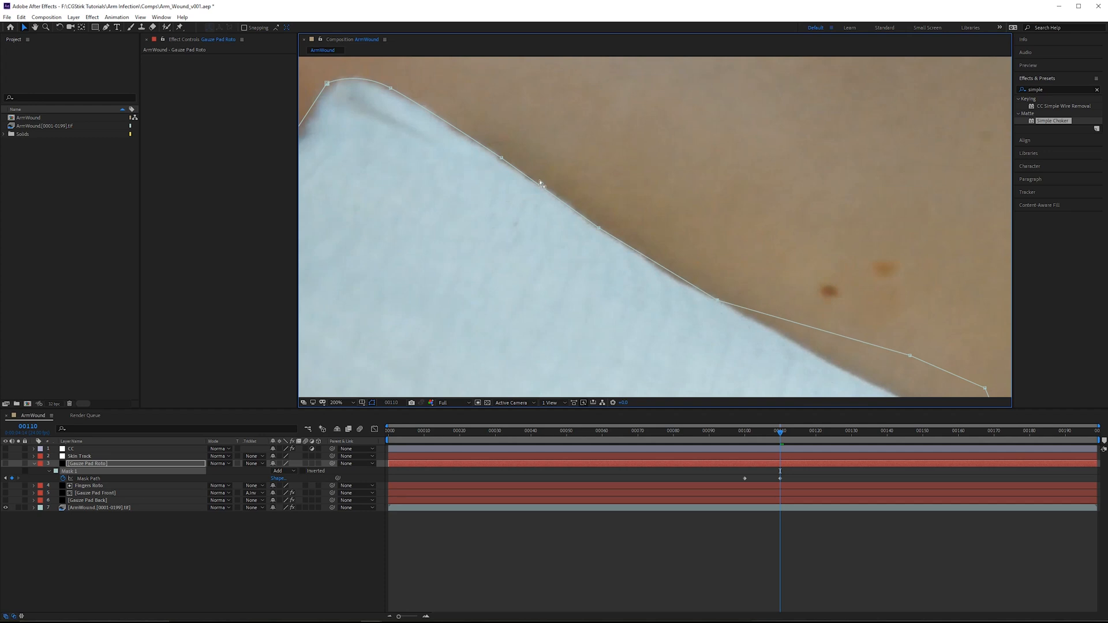
pyautogui.moveTo(798, 330); pyautogui.dragTo(653, 233)
pyautogui.moveTo(768, 258); pyautogui.dragTo(741, 295)
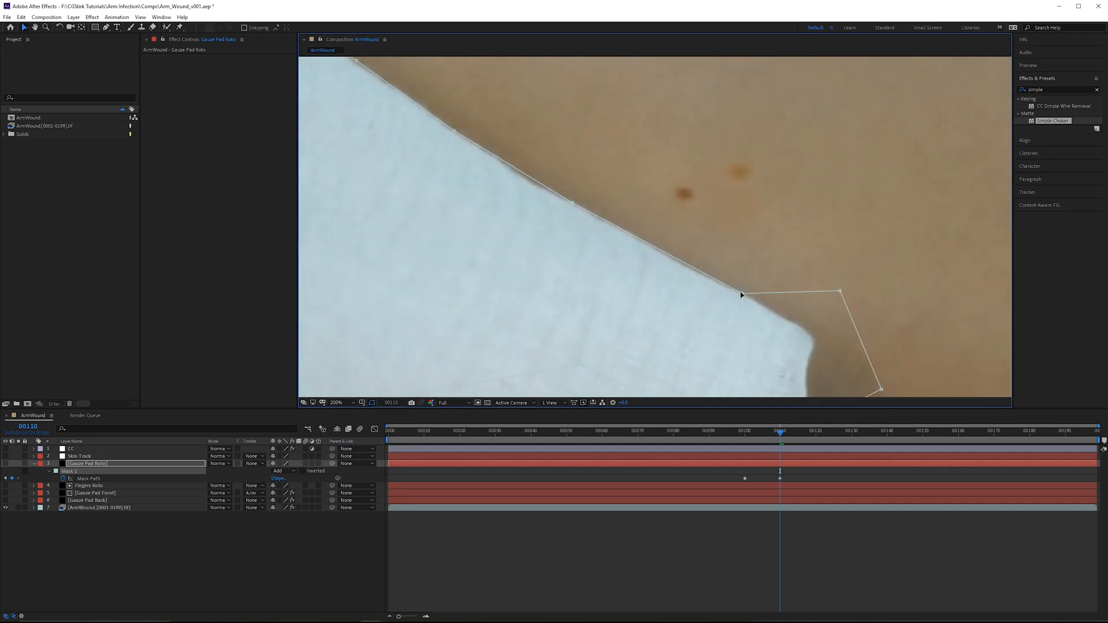
pyautogui.moveTo(505, 162); pyautogui.dragTo(483, 153)
pyautogui.moveTo(840, 292); pyautogui.dragTo(814, 333)
pyautogui.moveTo(863, 383); pyautogui.dragTo(788, 298)
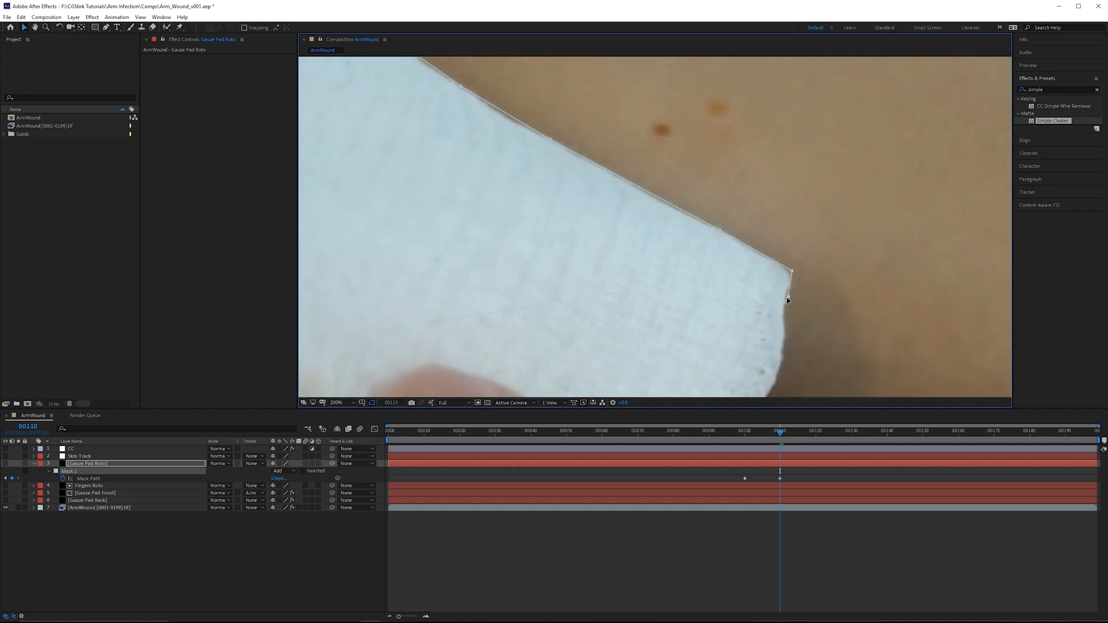
# - At frame 110, fit the mask down the gauze pad's far short side and extend its lowest corner just past the image border
pyautogui.moveTo(742, 380); pyautogui.dragTo(759, 310)
pyautogui.moveTo(539, 249); pyautogui.dragTo(530, 352)
pyautogui.scroll(-2, 693, 300)
pyautogui.press('v')
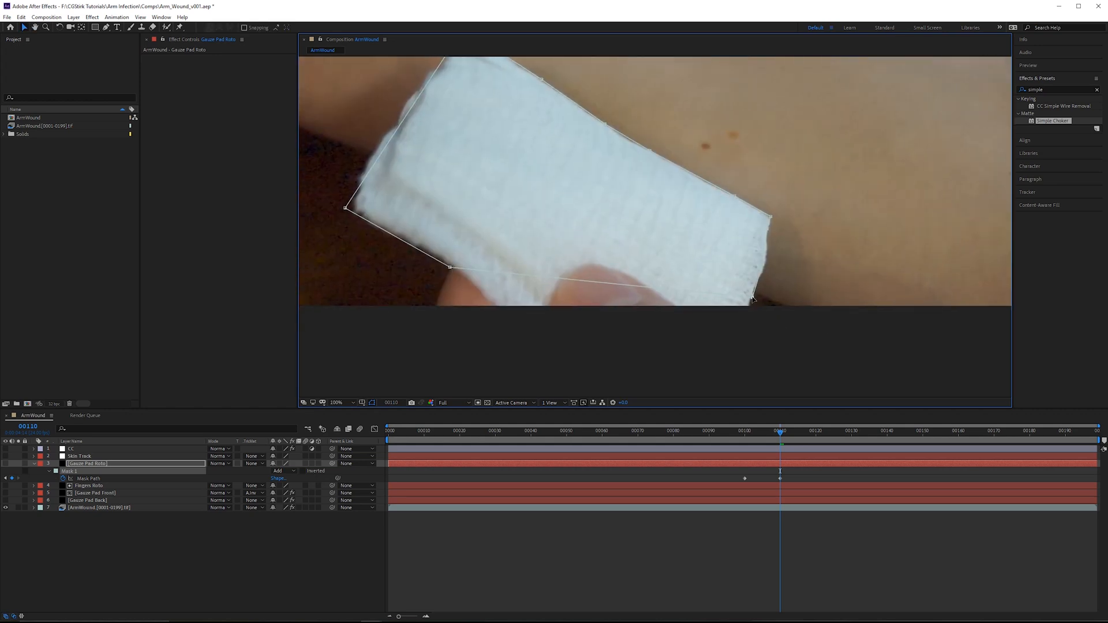
pyautogui.scroll(2, 760, 306)
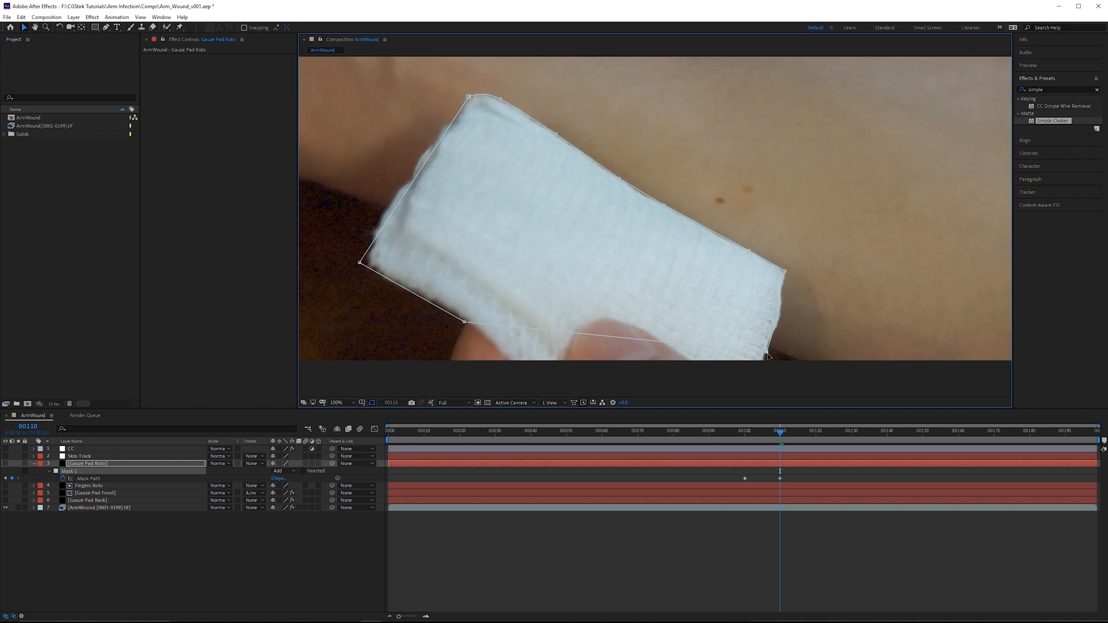
pyautogui.moveTo(767, 353); pyautogui.dragTo(762, 370)
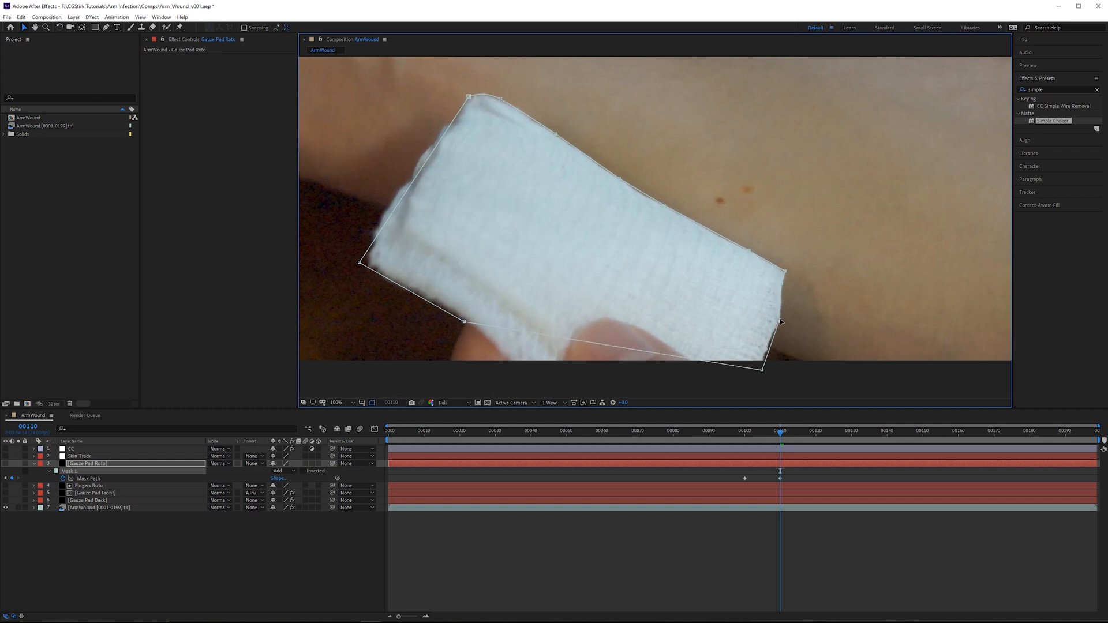
pyautogui.click(782, 315)
# - At frame 106, fit the mask's top corner and the adjacent upper-edge point to the gauze outline
pyautogui.moveTo(776, 434); pyautogui.dragTo(769, 434)
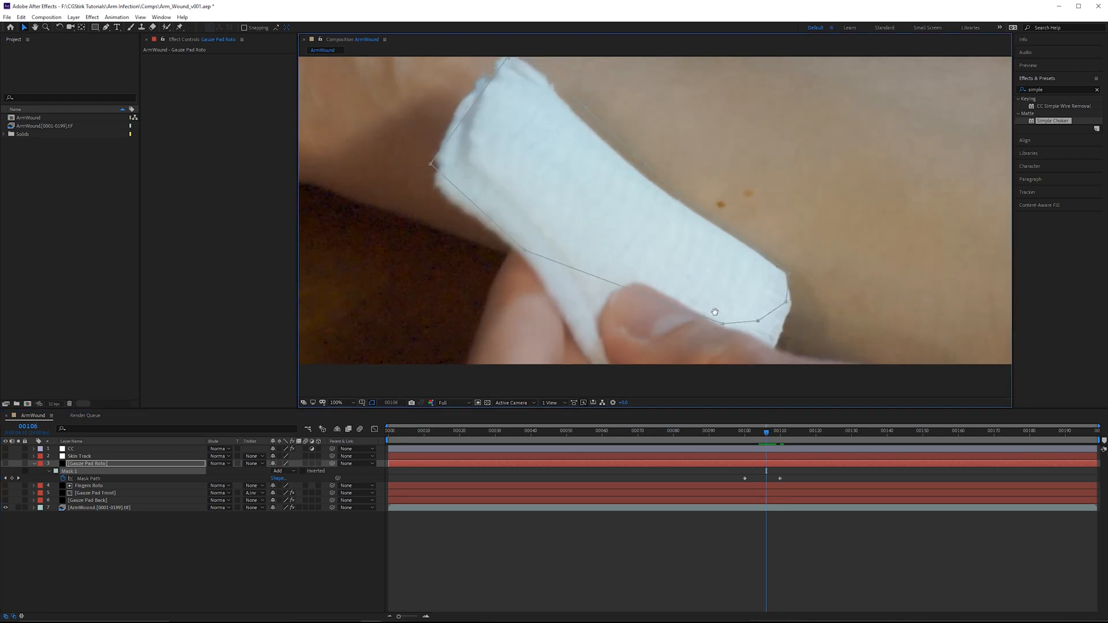
pyautogui.scroll(3, 577, 161)
pyautogui.moveTo(493, 169); pyautogui.dragTo(484, 163)
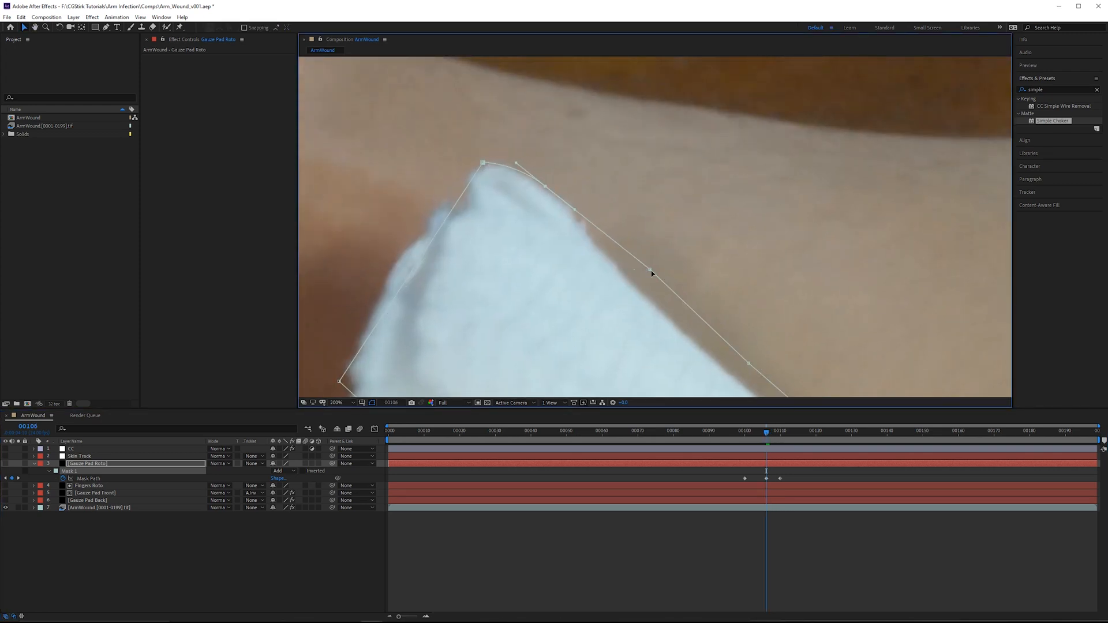
pyautogui.moveTo(651, 272); pyautogui.dragTo(593, 244)
# - At frame 106, pull the mask points along the middle of the gauze's long upper edge onto its outline
pyautogui.moveTo(742, 316); pyautogui.dragTo(543, 141)
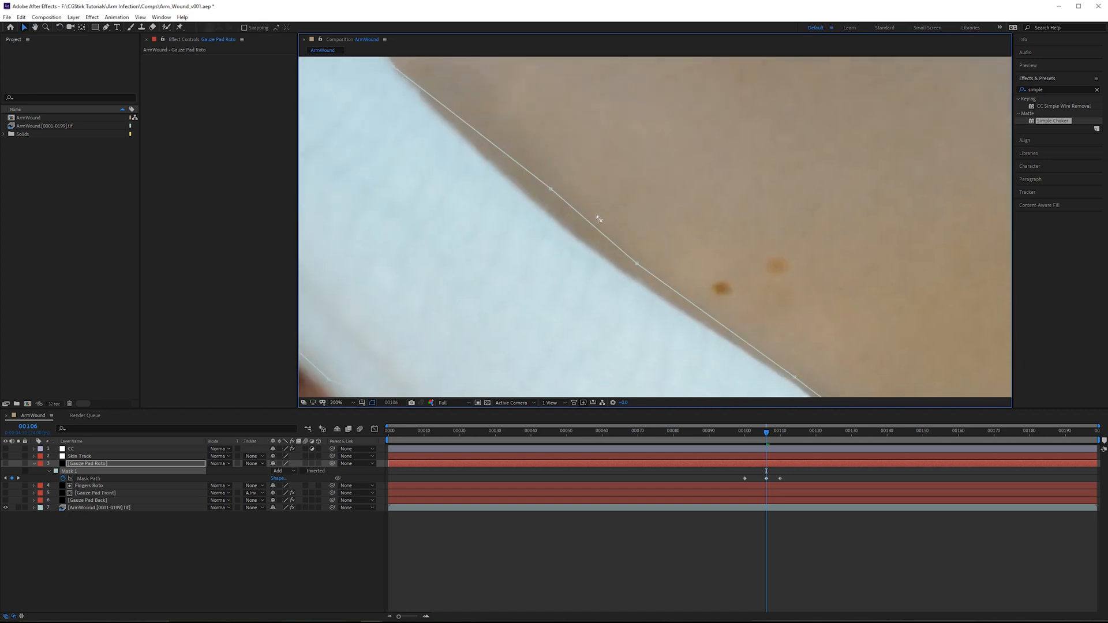
pyautogui.moveTo(550, 191); pyautogui.dragTo(532, 201)
pyautogui.moveTo(624, 260); pyautogui.dragTo(639, 269)
pyautogui.moveTo(547, 217); pyautogui.dragTo(534, 201)
pyautogui.moveTo(641, 270); pyautogui.dragTo(634, 279)
# - At frame 106, fit the mask around the gauze's far end, from its corner down to the thumb
pyautogui.moveTo(701, 245); pyautogui.dragTo(577, 113)
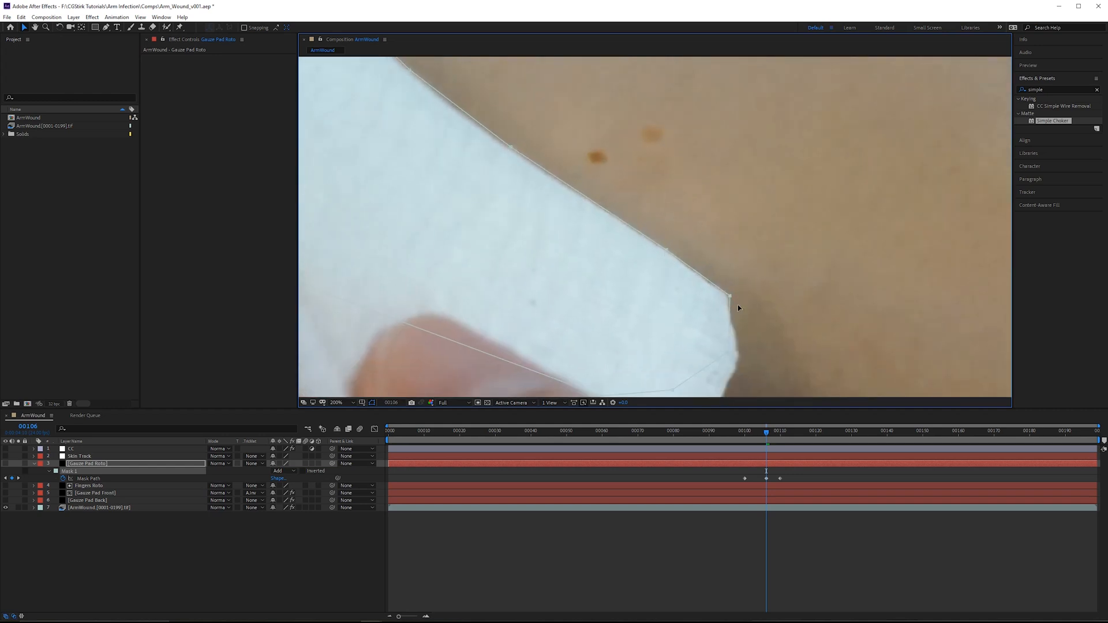
pyautogui.moveTo(737, 308); pyautogui.dragTo(674, 266)
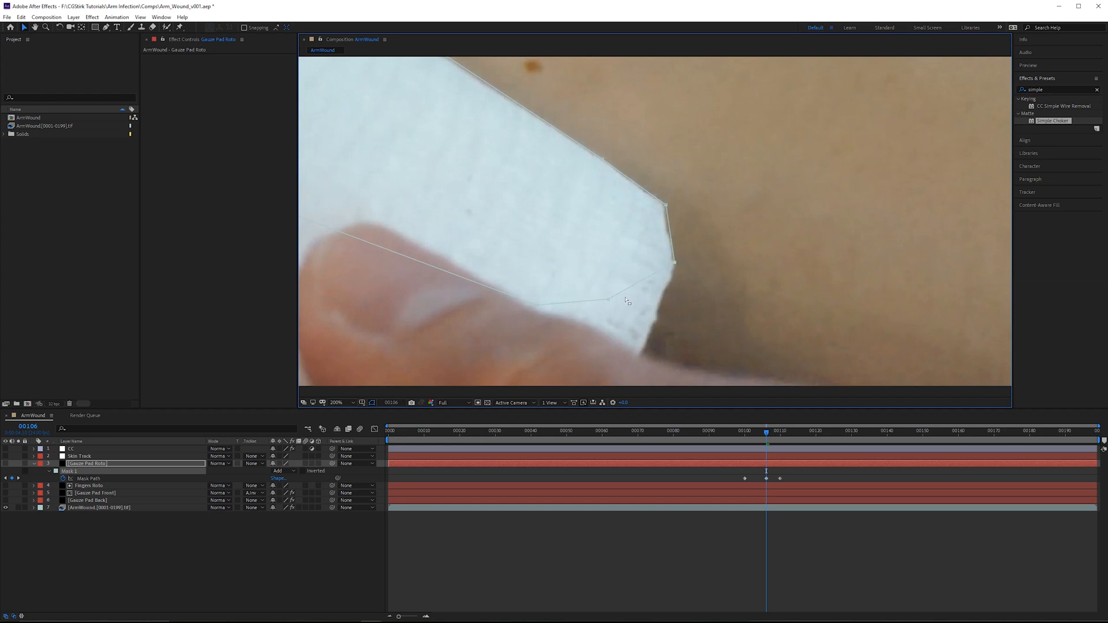
pyautogui.moveTo(608, 301); pyautogui.dragTo(640, 360)
pyautogui.scroll(-2, 649, 337)
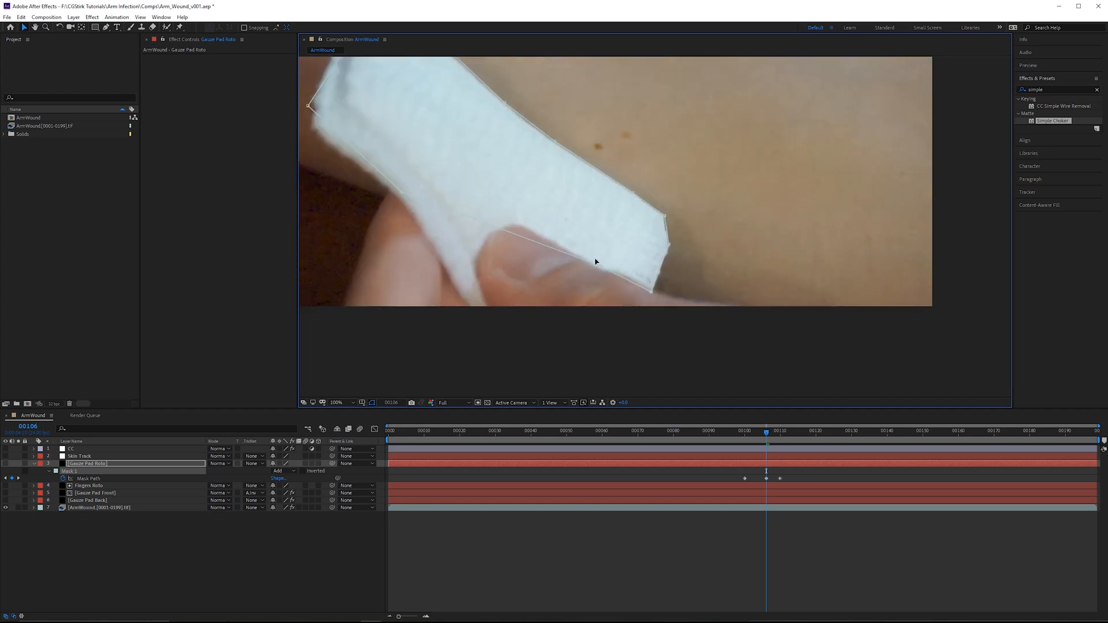
# - At frame 106, extend the mask's lower corners past the image border and fit its lower long edge to the gauze
pyautogui.moveTo(665, 291); pyautogui.dragTo(654, 322)
pyautogui.moveTo(616, 268); pyautogui.dragTo(495, 331)
pyautogui.moveTo(416, 167); pyautogui.dragTo(607, 269)
pyautogui.scroll(1, 607, 269)
pyautogui.moveTo(528, 322); pyautogui.dragTo(518, 323)
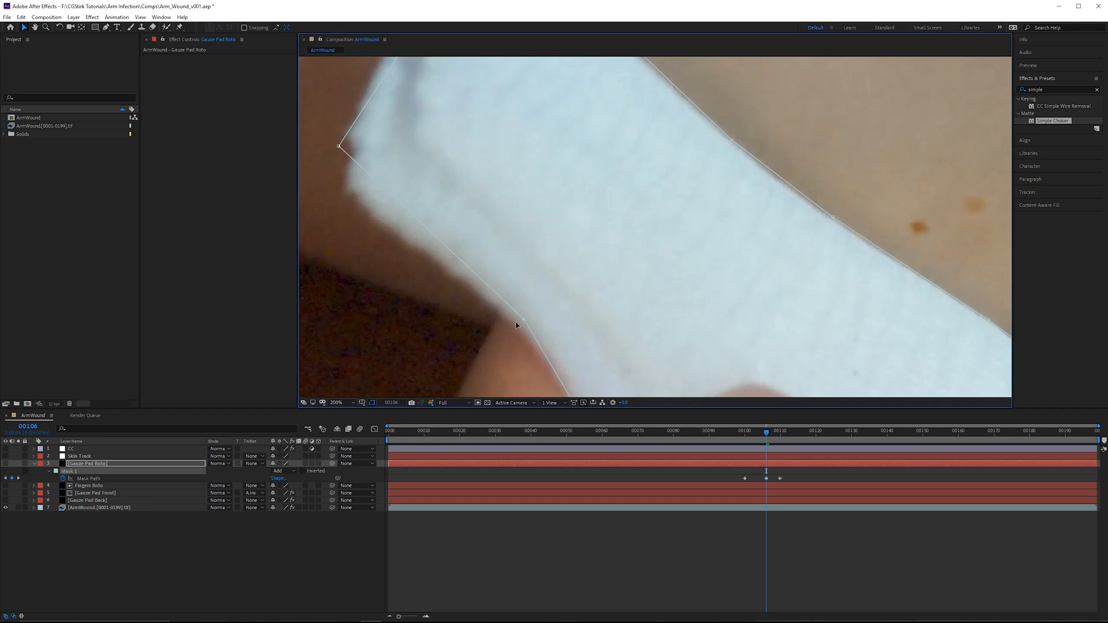
pyautogui.moveTo(526, 220); pyautogui.dragTo(588, 253)
pyautogui.moveTo(501, 220); pyautogui.dragTo(475, 244)
pyautogui.press('g')
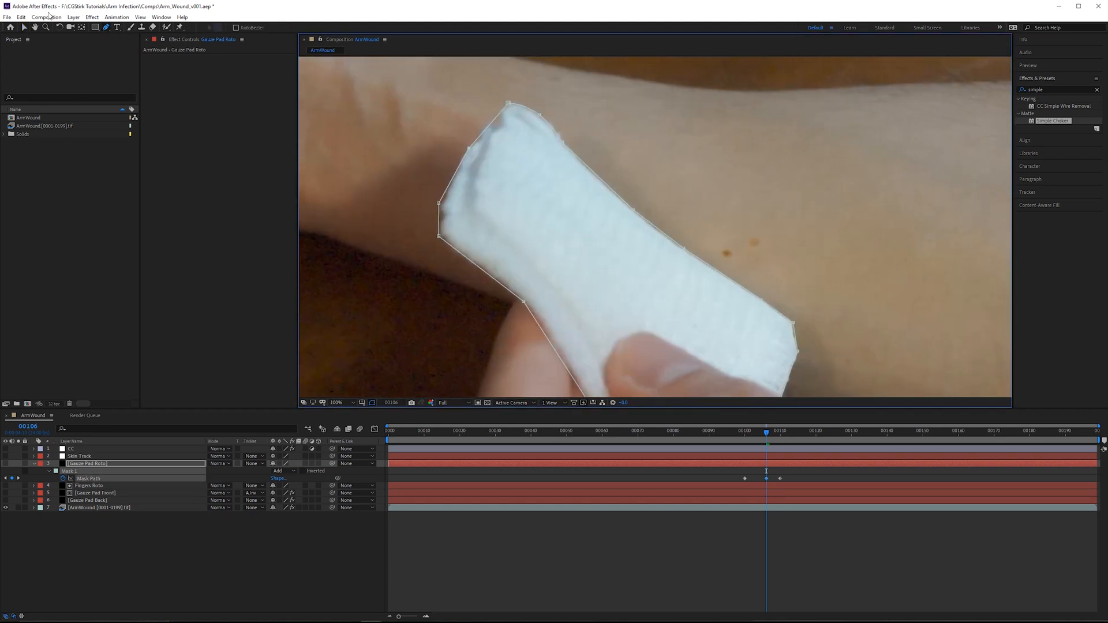
# - At frame 103, keyframe the mask path and fit it along the gauze's long upper edge to the far end
pyautogui.moveTo(767, 437)
pyautogui.mouseDown()
pyautogui.moveTo(777, 436)
pyautogui.moveTo(755, 440)
pyautogui.mouseUp()
pyautogui.hotkey('alt', 'shift', 'm')
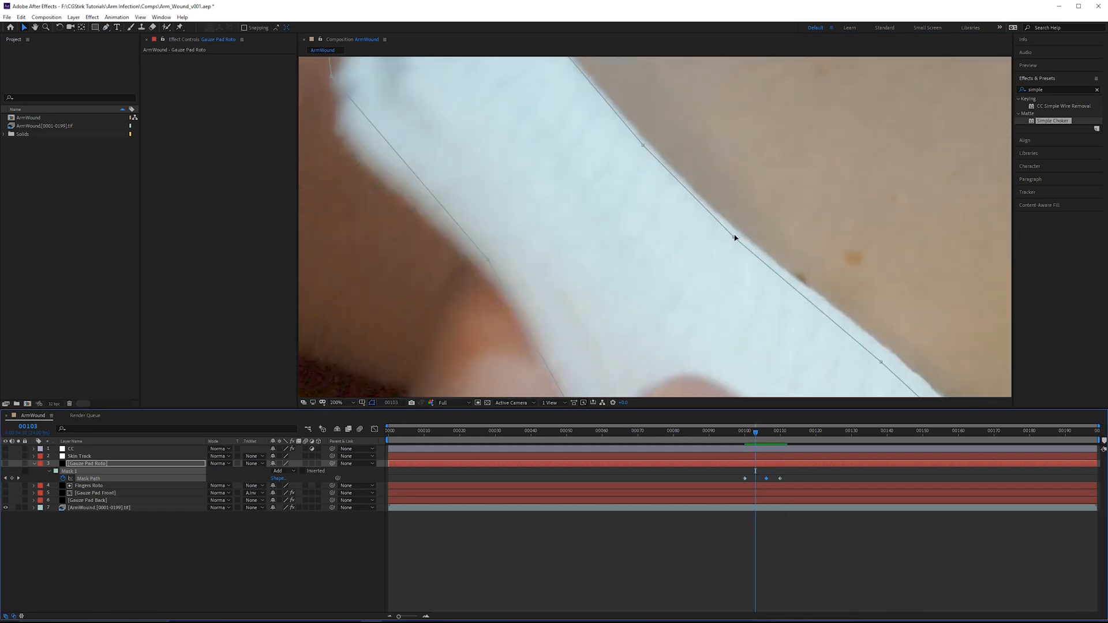
pyautogui.press('.')
pyautogui.moveTo(853, 259); pyautogui.dragTo(644, 264)
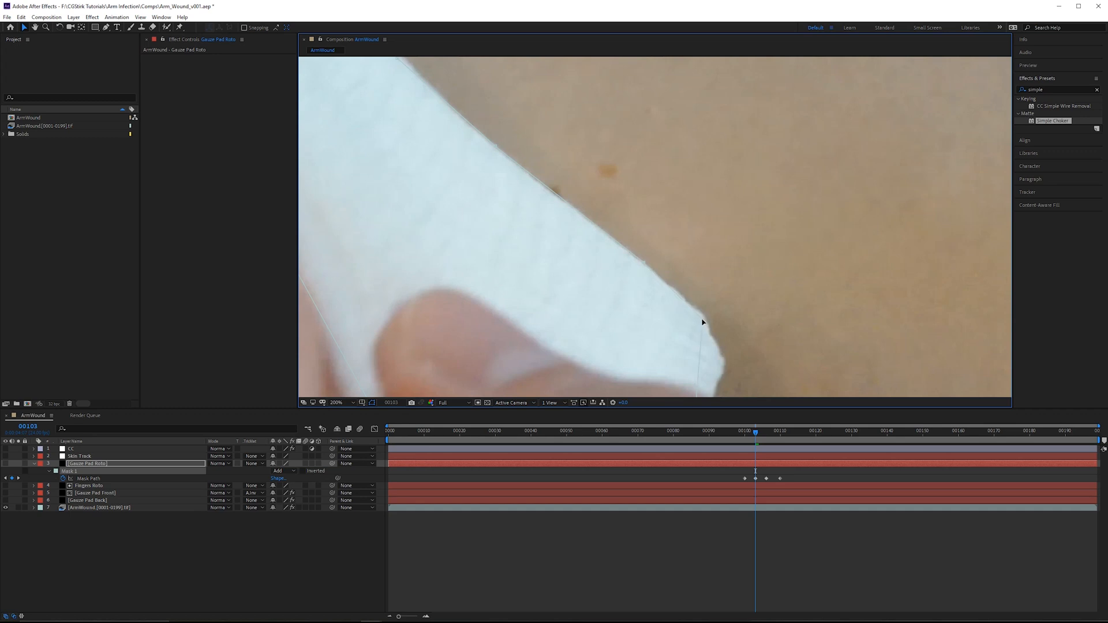
pyautogui.scroll(-3, 663, 326)
pyautogui.scroll(-3, 577, 280)
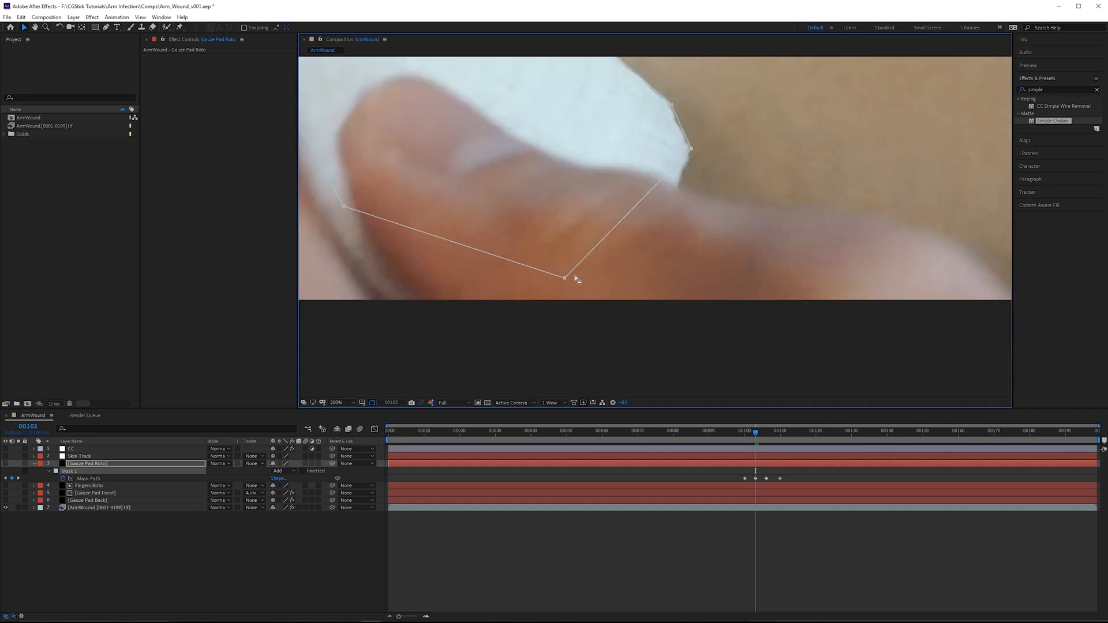
# - At frame 103, extend the mask's two lowest corners past the image border behind the fingers
pyautogui.moveTo(565, 279); pyautogui.dragTo(626, 321)
pyautogui.moveTo(452, 60); pyautogui.dragTo(613, 212)
pyautogui.press(',')
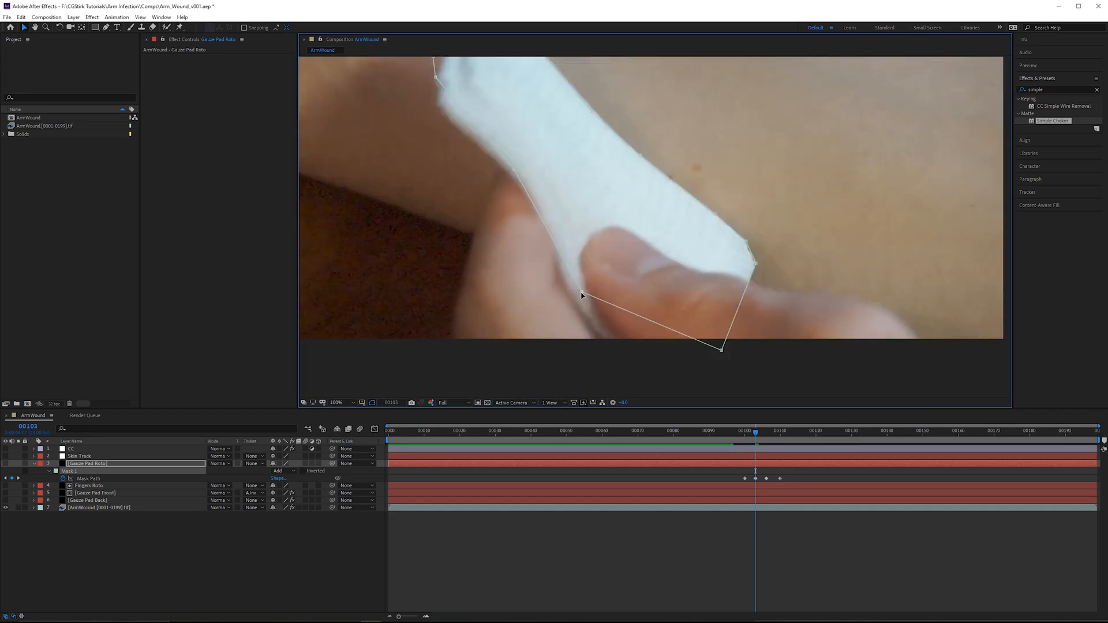
pyautogui.moveTo(581, 294); pyautogui.dragTo(598, 358)
pyautogui.moveTo(697, 341); pyautogui.dragTo(828, 522)
# - At frame 103, fit the mask's top corner and the adjacent upper-edge points to the gauze outline
pyautogui.press('.')
pyautogui.moveTo(577, 132); pyautogui.dragTo(582, 126)
pyautogui.click(632, 155)
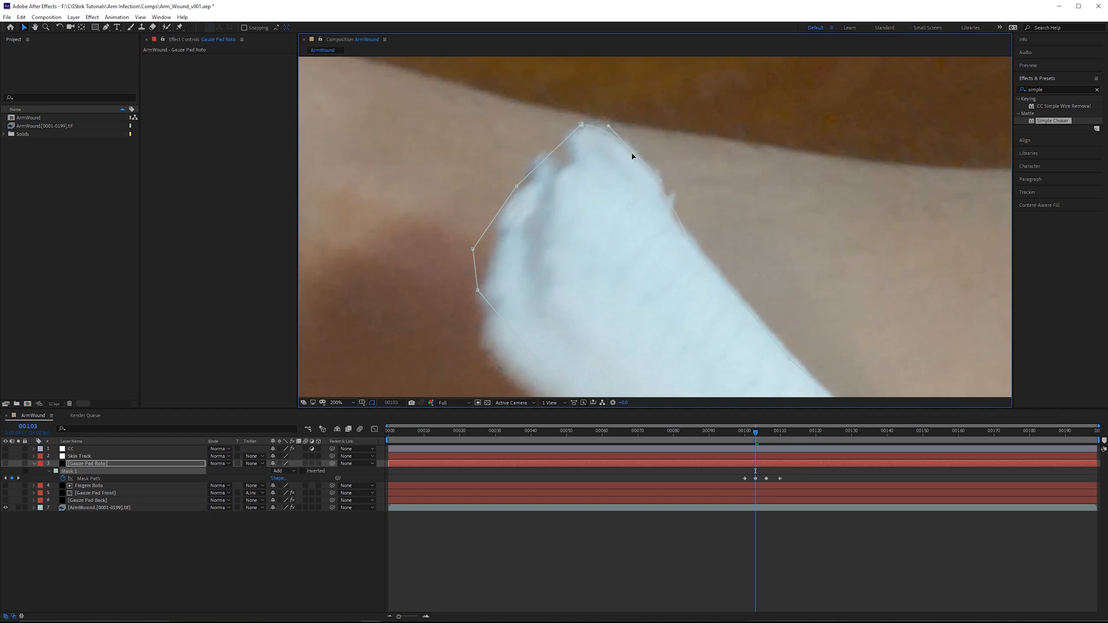
pyautogui.moveTo(632, 156); pyautogui.dragTo(635, 154)
pyautogui.moveTo(692, 235); pyautogui.dragTo(670, 214)
pyautogui.scroll(-3, 733, 280)
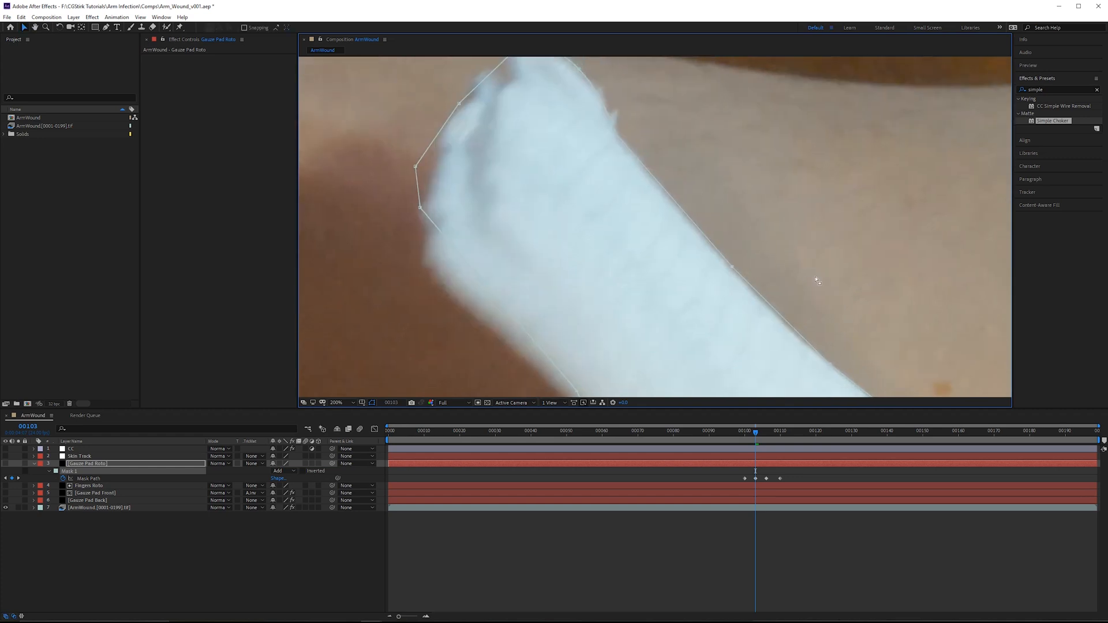
pyautogui.hscroll(2, 759, 310)
pyautogui.moveTo(737, 288); pyautogui.dragTo(604, 195)
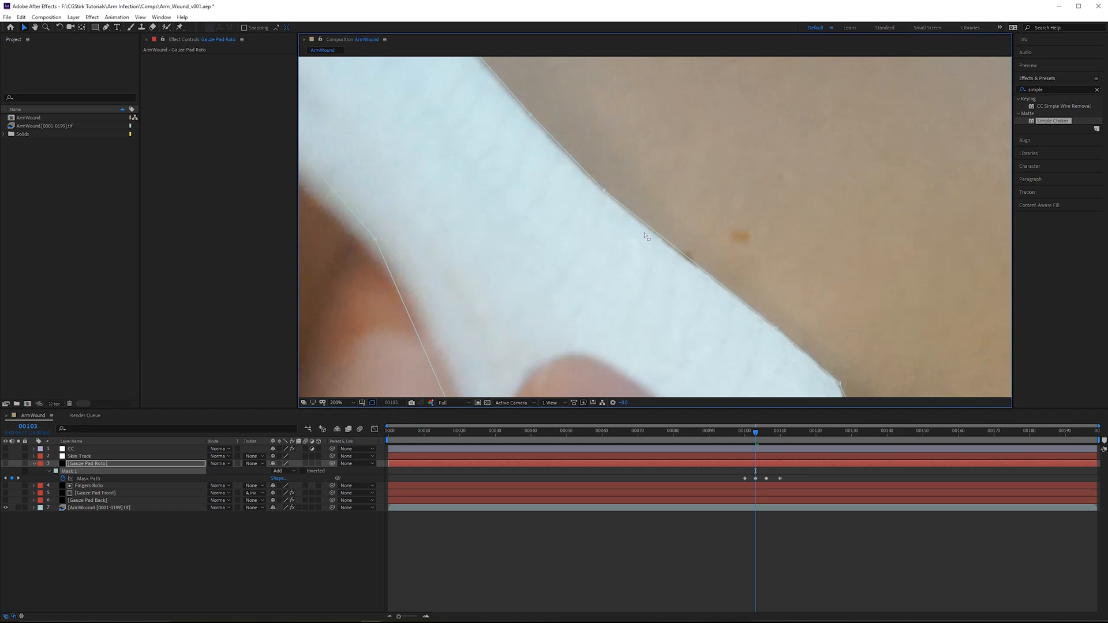
# - At frame 103, fit the mask's lower long edge and the two points at the near end's lower corner to the gauze
pyautogui.scroll(-2, 645, 237)
pyautogui.moveTo(518, 245); pyautogui.dragTo(556, 275)
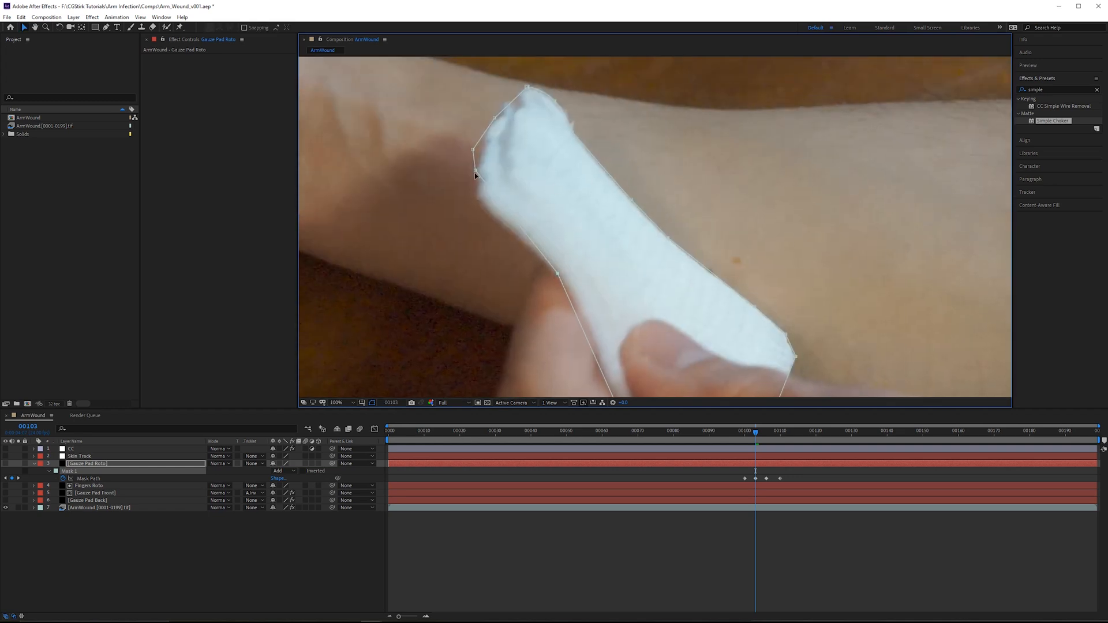
pyautogui.moveTo(475, 172); pyautogui.dragTo(475, 200)
pyautogui.moveTo(473, 151); pyautogui.dragTo(477, 171)
# - At frame 101, fit the mask along the gauze's long upper edge down to its far corner beside the thumb
pyautogui.click(748, 434)
pyautogui.scroll(1, 729, 372)
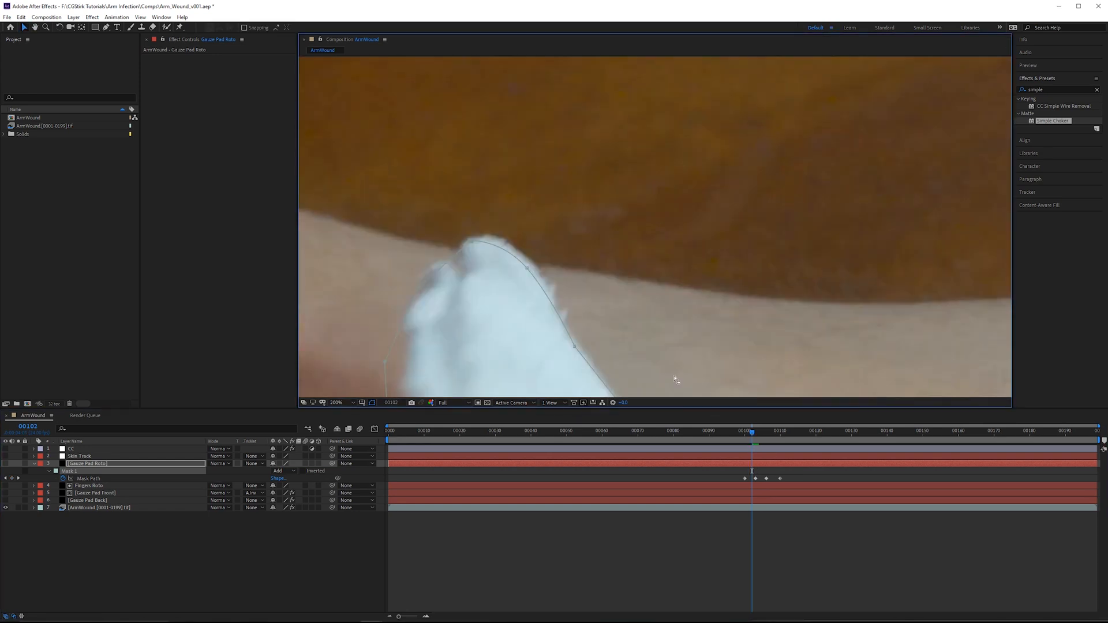
pyautogui.scroll(-2, 617, 326)
pyautogui.scroll(2, 663, 289)
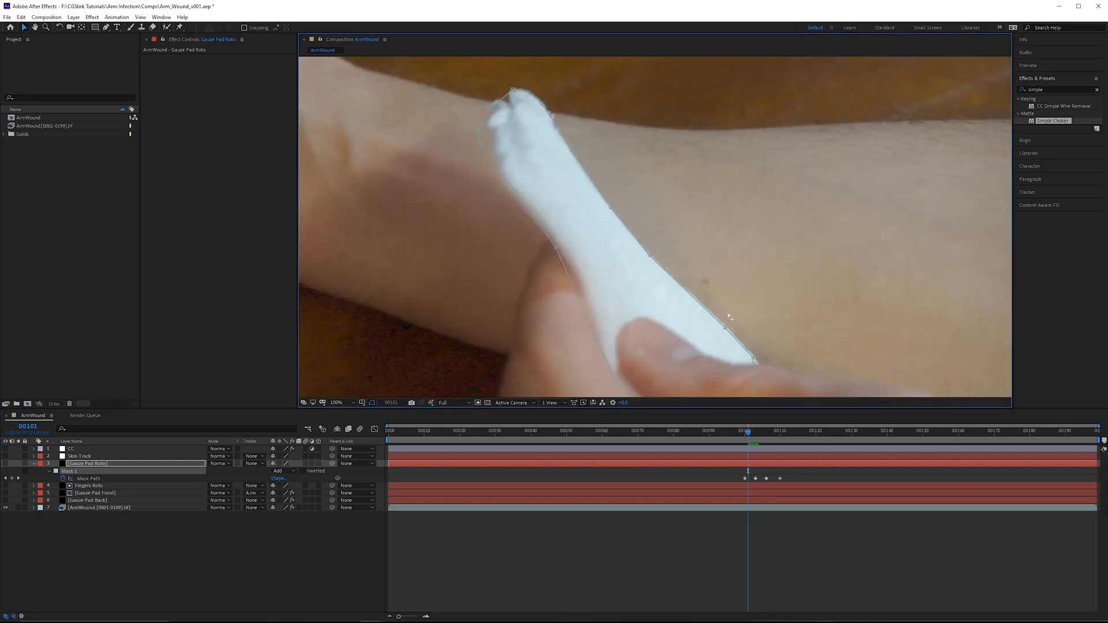
pyautogui.moveTo(686, 330); pyautogui.dragTo(687, 332)
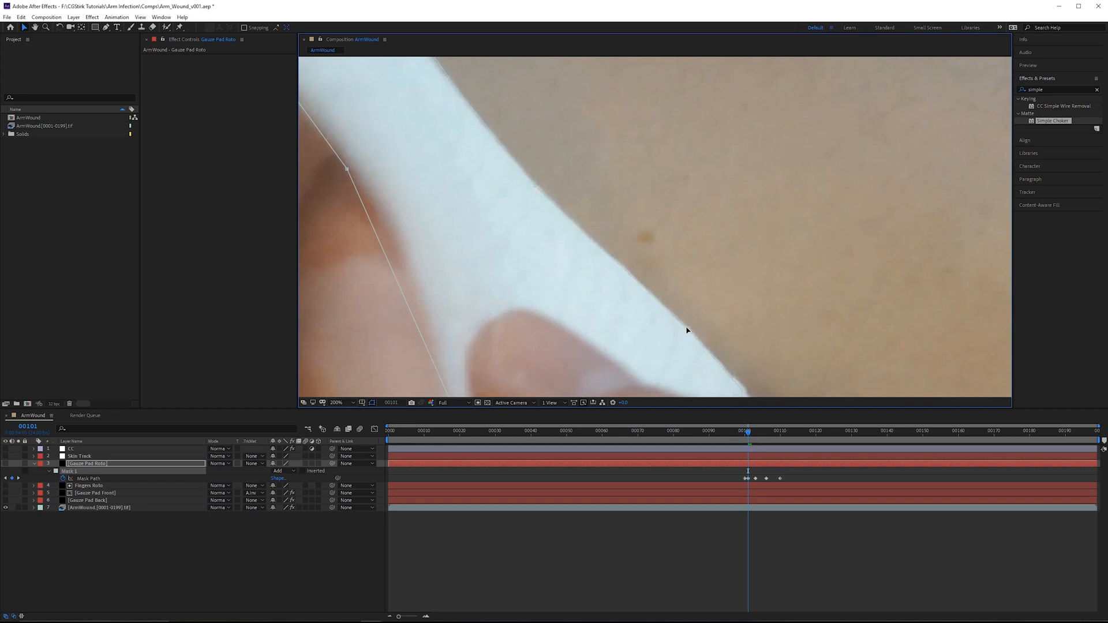
pyautogui.moveTo(715, 269); pyautogui.dragTo(627, 181)
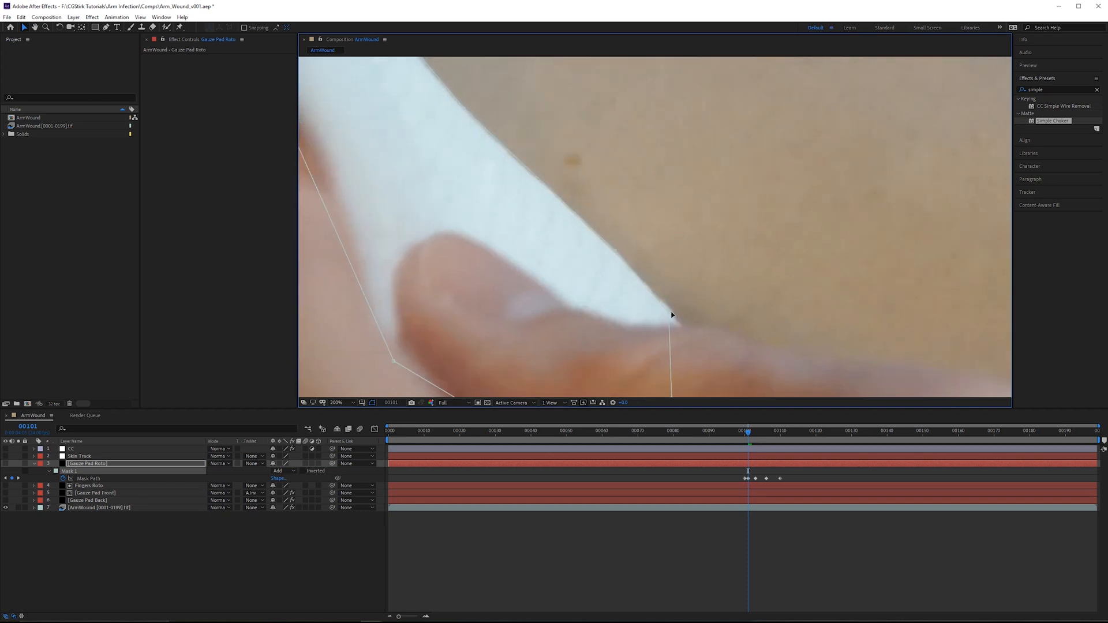
pyautogui.scroll(-1, 710, 330)
pyautogui.scroll(-1, 710, 331)
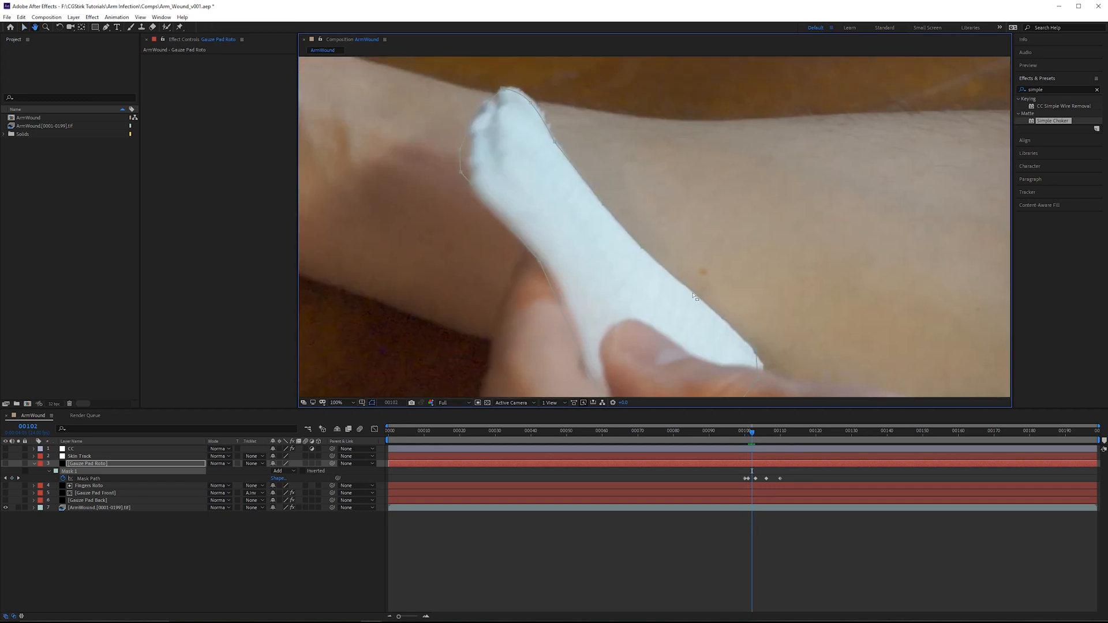
# - Return to frame 103 and refine the mask points along the gauze's long upper edge
pyautogui.press('pagedown')
pyautogui.press('pagedown')
pyautogui.scroll(3, 651, 282)
pyautogui.moveTo(650, 281); pyautogui.dragTo(745, 334)
pyautogui.moveTo(670, 270); pyautogui.dragTo(620, 218)
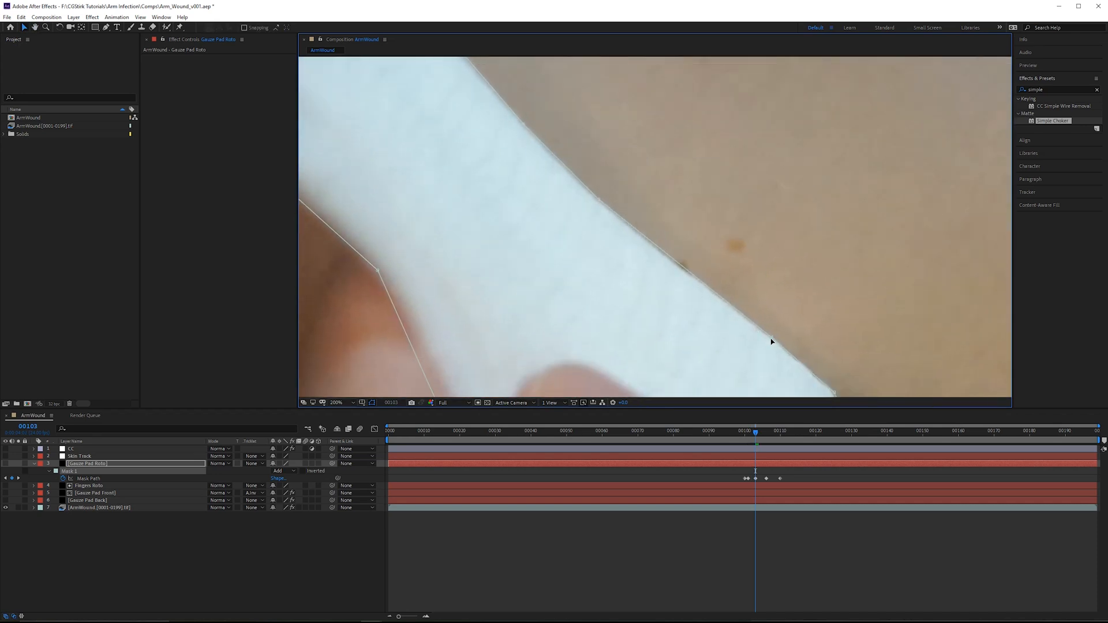
pyautogui.scroll(-4, 754, 202)
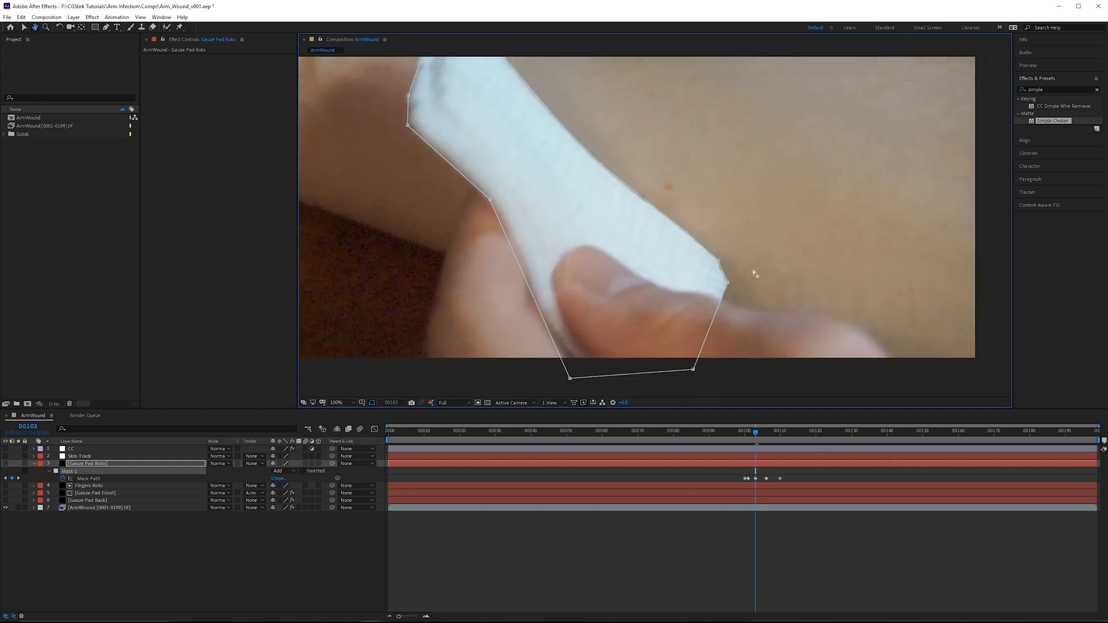
# - Step through frames 104 to 108, examining how the mask follows the gauze outline
pyautogui.press('pagedown')
pyautogui.press('pagedown')
pyautogui.press('pagedown')
pyautogui.press('pagedown')
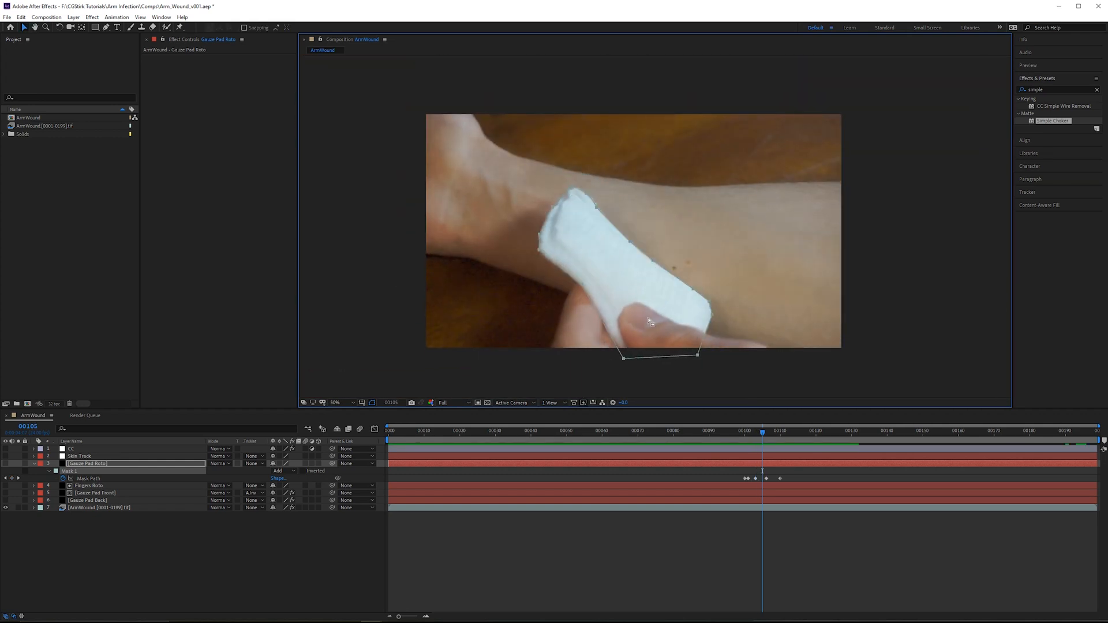
pyautogui.scroll(2, 608, 260)
pyautogui.press('pagedown')
pyautogui.press('pagedown')
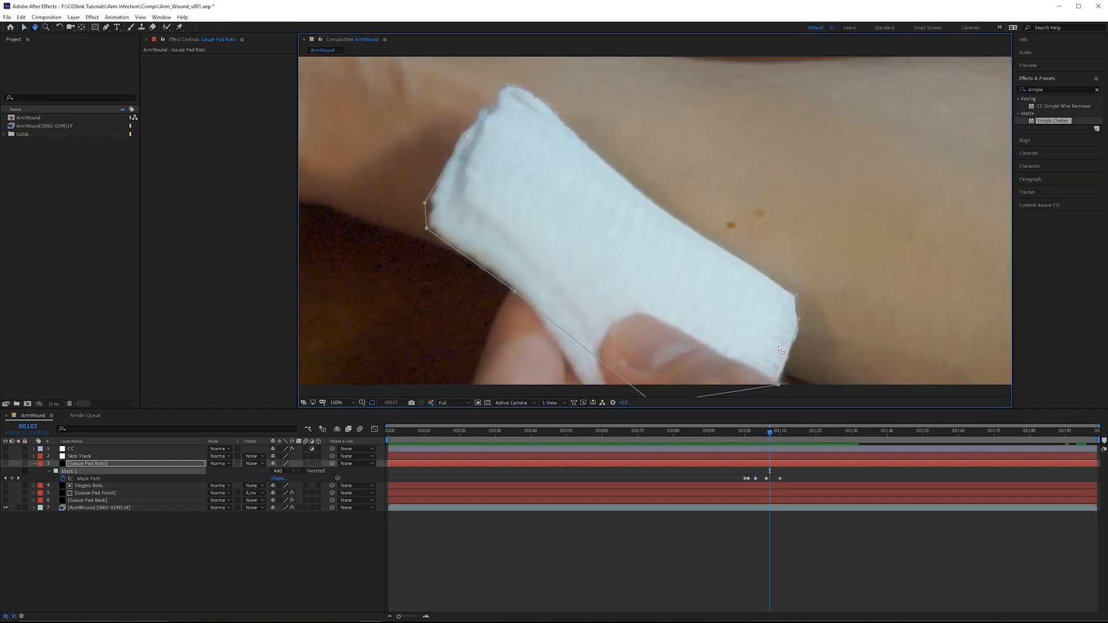
pyautogui.press('pageup')
pyautogui.press('pageup')
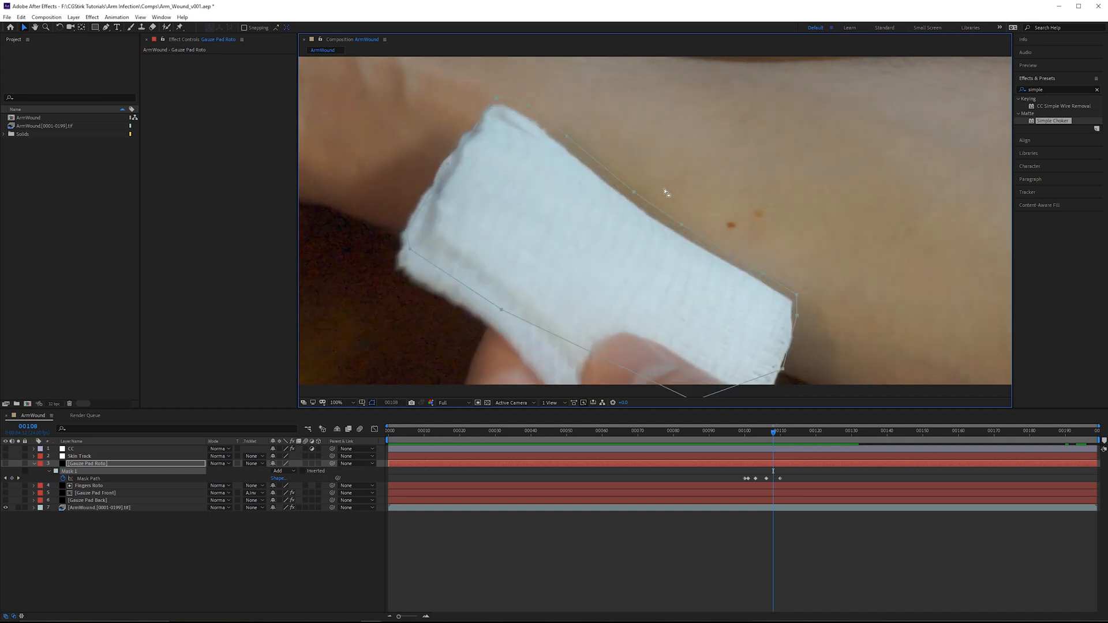
# - At frame 108, pull the mask points in the middle of the long upper edge onto the gauze outline
pyautogui.scroll(2, 704, 243)
pyautogui.moveTo(736, 301); pyautogui.dragTo(733, 306)
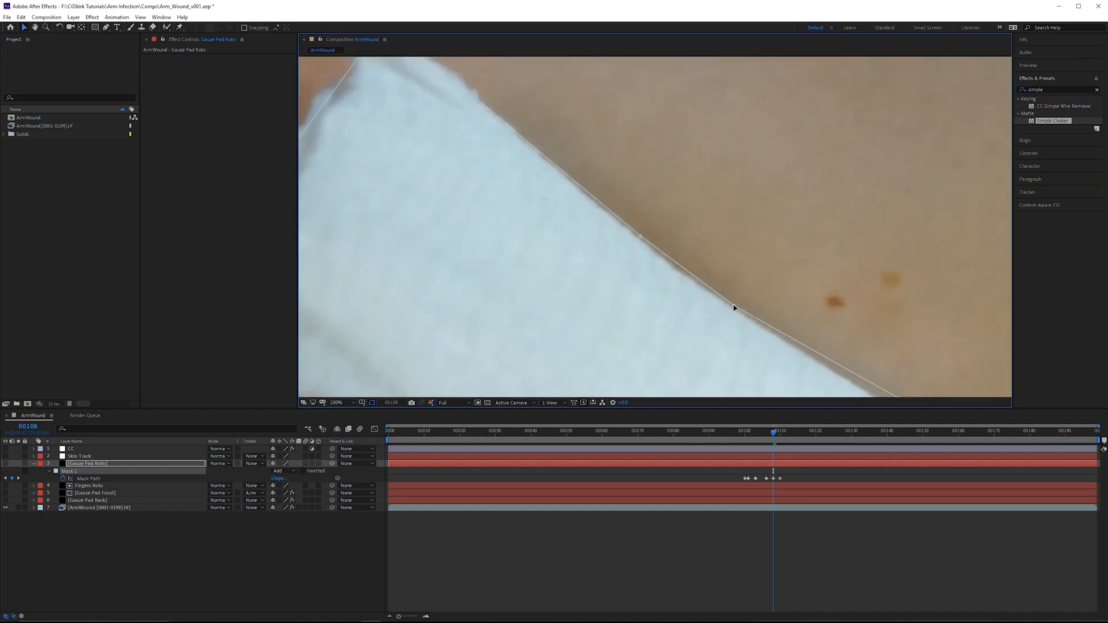
pyautogui.moveTo(640, 235); pyautogui.dragTo(634, 239)
pyautogui.moveTo(460, 88); pyautogui.dragTo(610, 238)
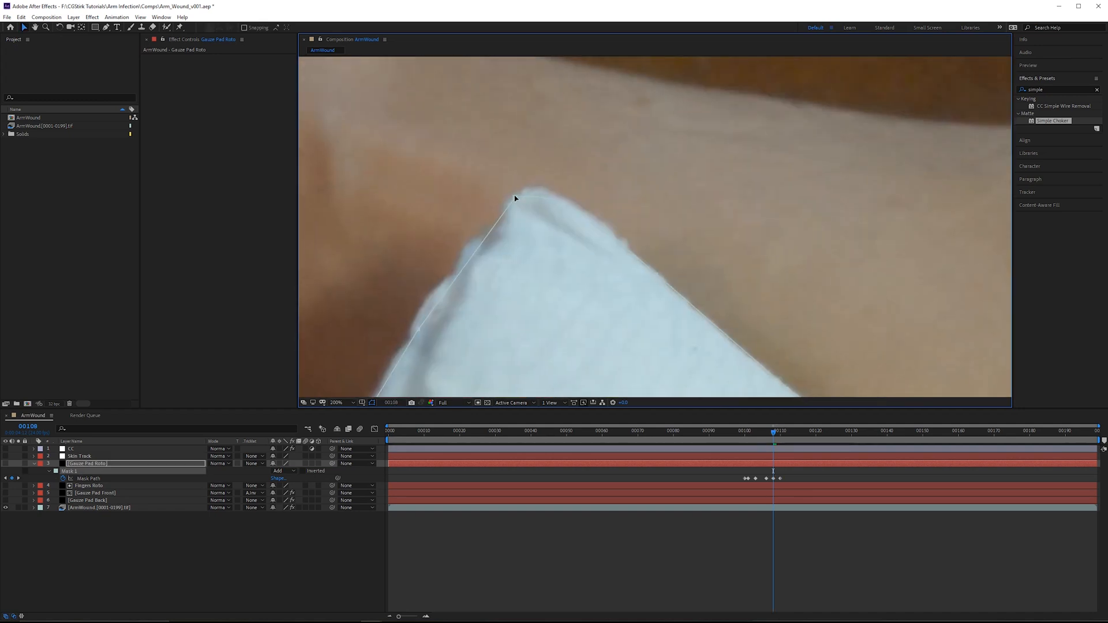
# - At frame 108, fit the mask's top corner and its two neighbouring upper-edge points to the gauze
pyautogui.moveTo(515, 198); pyautogui.dragTo(515, 193)
pyautogui.moveTo(647, 263); pyautogui.dragTo(643, 262)
pyautogui.moveTo(579, 210); pyautogui.dragTo(581, 206)
pyautogui.scroll(-1, 600, 220)
pyautogui.moveTo(687, 267); pyautogui.dragTo(591, 163)
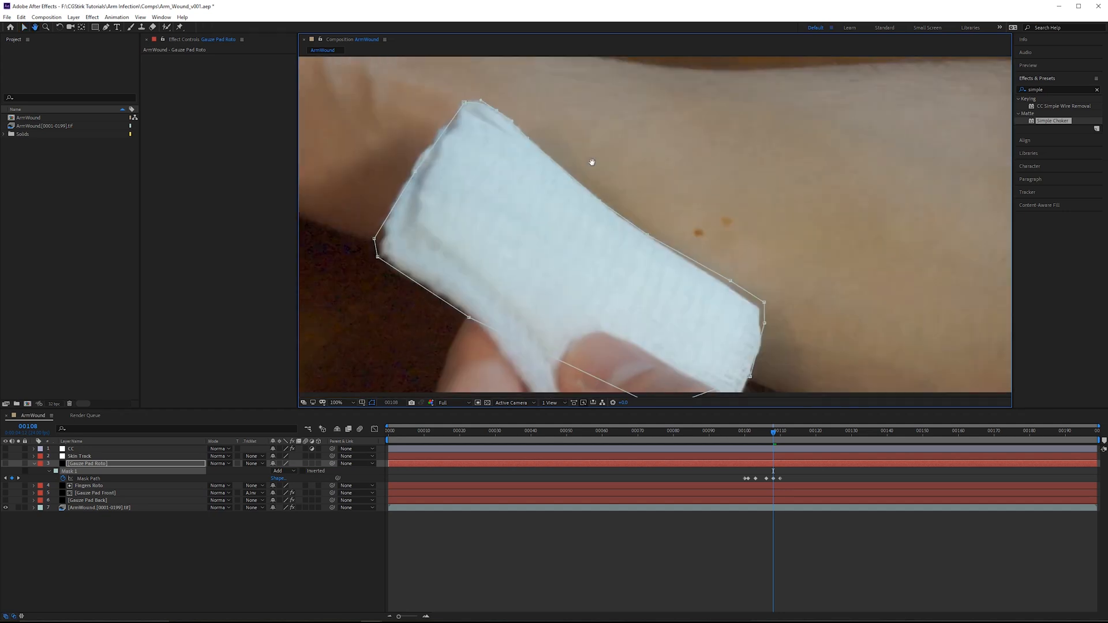
# - At frame 108, fit the mask at the gauze's far upper corner and adjust its lower edge near the thumb
pyautogui.moveTo(731, 282); pyautogui.dragTo(762, 306)
pyautogui.moveTo(749, 363); pyautogui.dragTo(712, 291)
pyautogui.moveTo(627, 336); pyautogui.dragTo(674, 382)
# - Go back from frame 108 to frame 97, checking the mask against the gauze along the way
pyautogui.press('pageup')
pyautogui.press('pageup')
pyautogui.moveTo(746, 146); pyautogui.dragTo(812, 293)
pyautogui.press('pageup')
pyautogui.press('pageup')
pyautogui.press('pageup')
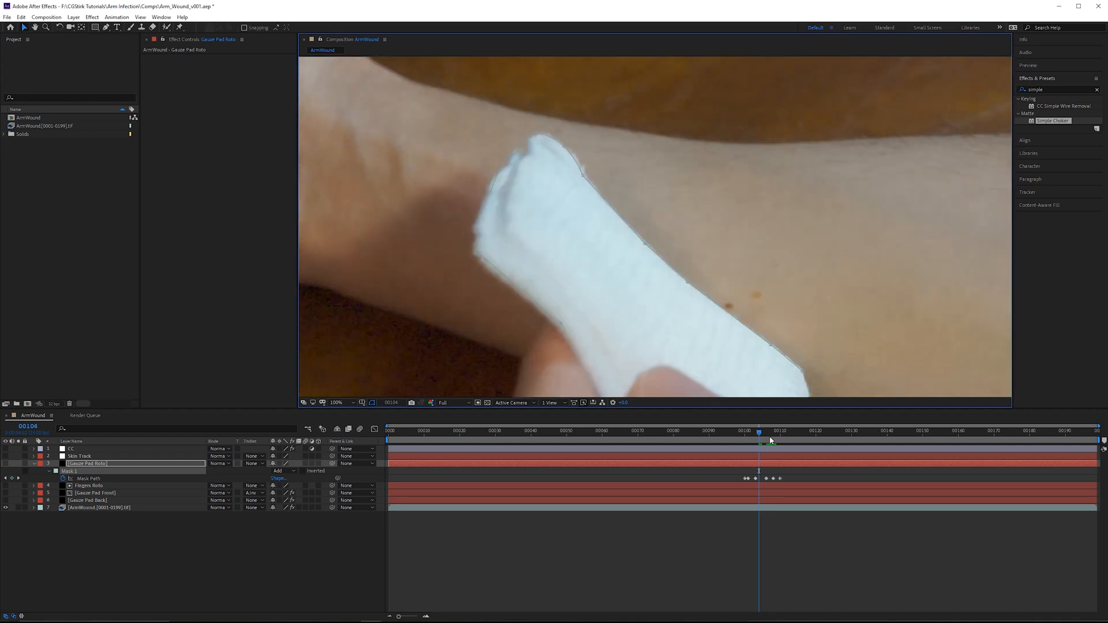
pyautogui.moveTo(759, 434); pyautogui.dragTo(743, 437)
pyautogui.moveTo(735, 439)
pyautogui.mouseDown()
pyautogui.moveTo(711, 439)
pyautogui.moveTo(734, 437)
pyautogui.mouseUp()
# - At frame 97, move and transform the selected mask points onto the gauze's upper short end
pyautogui.moveTo(746, 251); pyautogui.dragTo(742, 315)
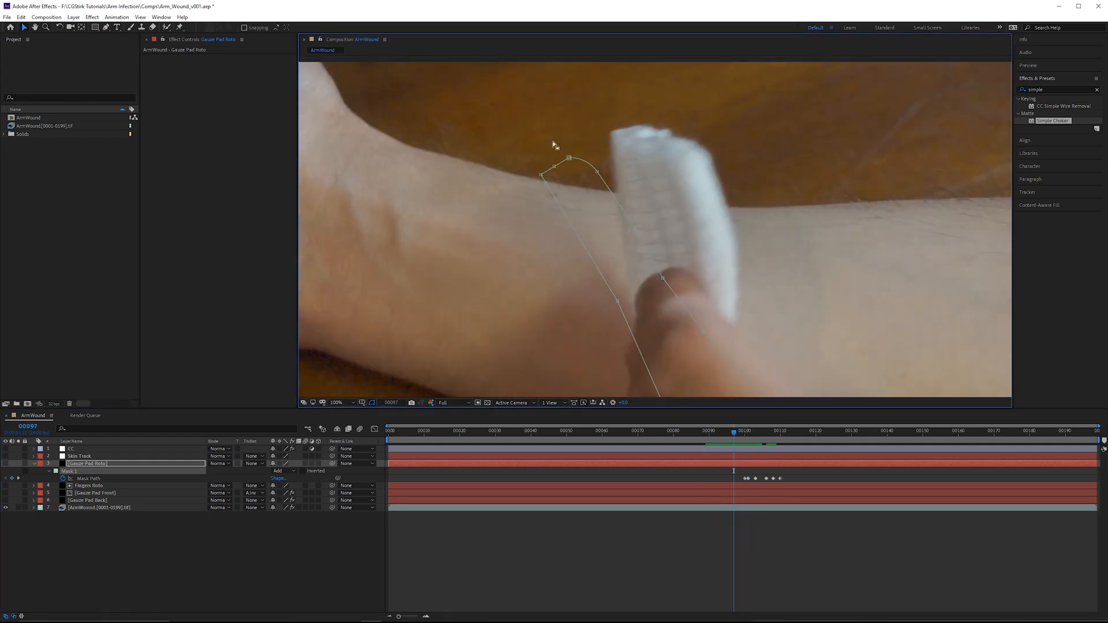
pyautogui.scroll(-1, 721, 149)
pyautogui.moveTo(807, 151); pyautogui.dragTo(559, 421)
pyautogui.scroll(1, 612, 175)
pyautogui.moveTo(605, 169); pyautogui.dragTo(599, 252)
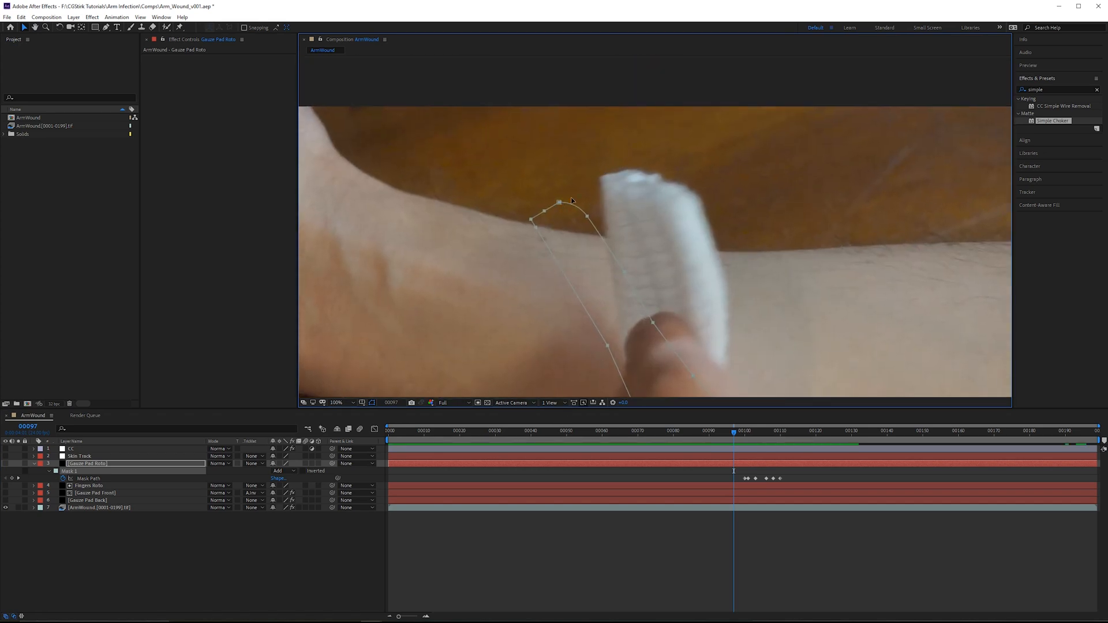
pyautogui.moveTo(572, 200); pyautogui.dragTo(654, 169)
pyautogui.doubleClick(630, 175)
pyautogui.press('Return')
# - At frame 97, fit the mask's rounded top edge and both long sides to the gauze down to the fingers
pyautogui.moveTo(677, 251); pyautogui.dragTo(671, 182)
pyautogui.moveTo(644, 321); pyautogui.dragTo(617, 320)
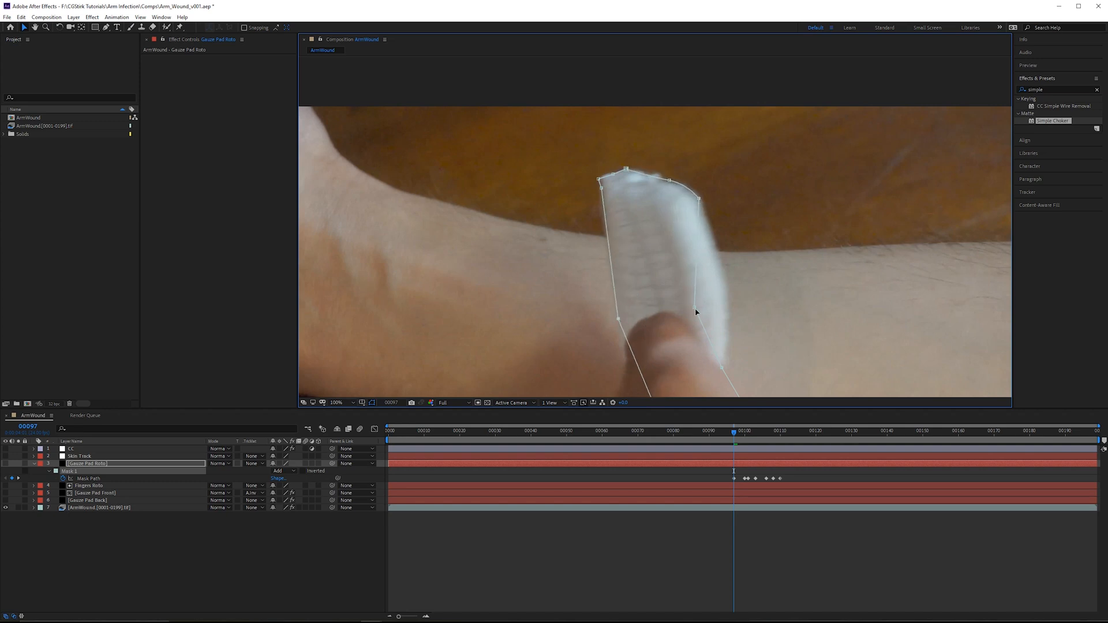
pyautogui.moveTo(695, 308); pyautogui.dragTo(725, 280)
pyautogui.moveTo(745, 341); pyautogui.dragTo(697, 191)
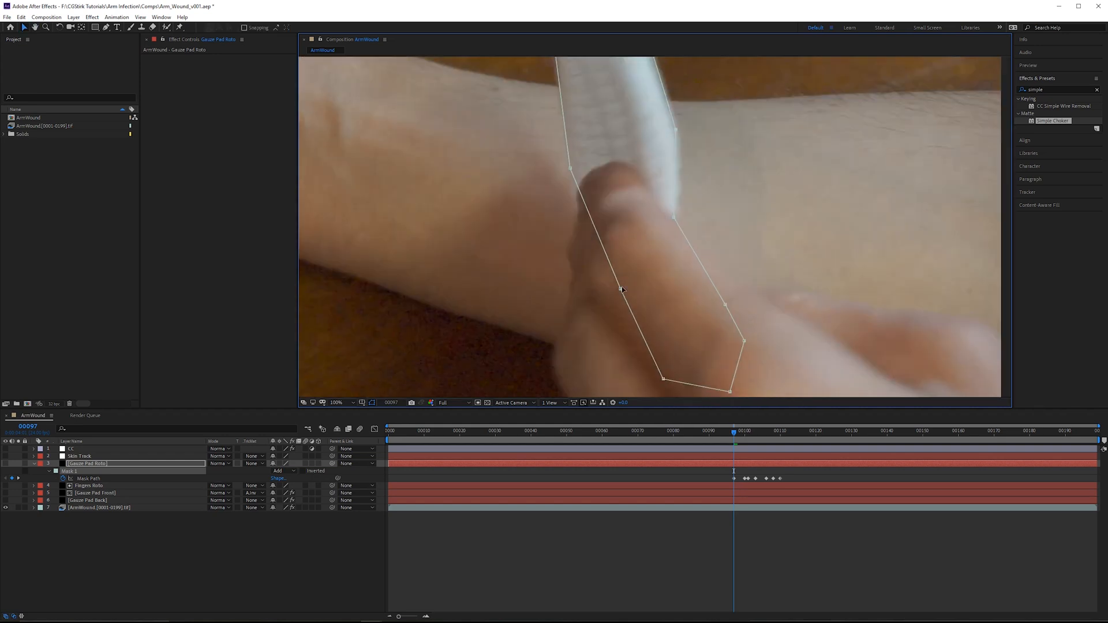
# - At frame 97, pull the mask's four lower points inward over the fingers holding the gauze
pyautogui.moveTo(620, 289); pyautogui.dragTo(590, 301)
pyautogui.moveTo(663, 379); pyautogui.dragTo(614, 363)
pyautogui.moveTo(730, 391); pyautogui.dragTo(680, 354)
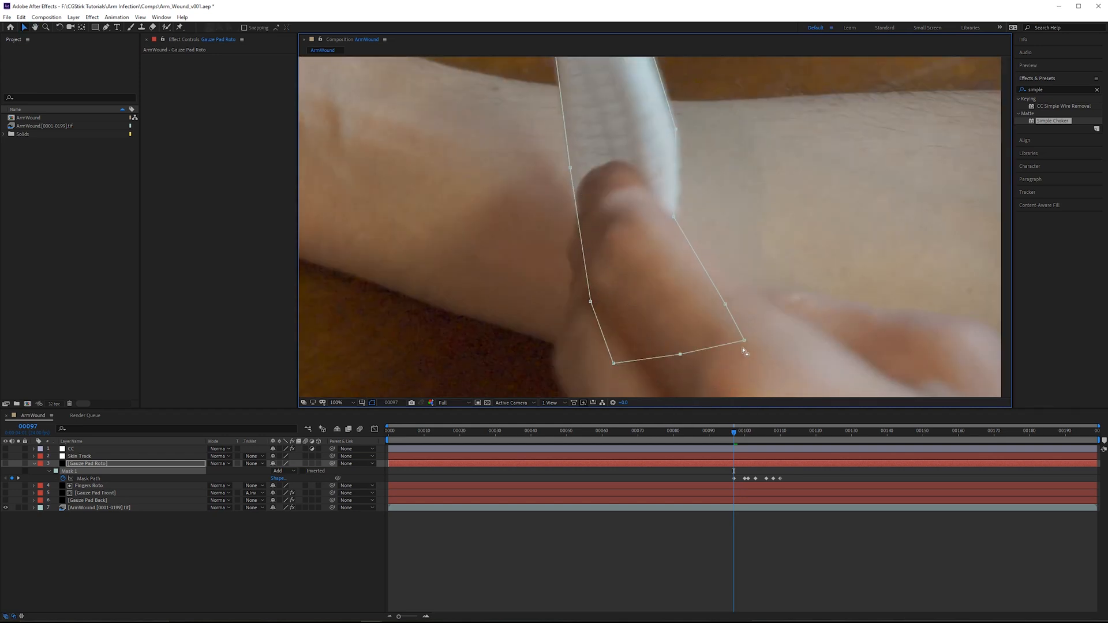
pyautogui.moveTo(744, 341); pyautogui.dragTo(706, 305)
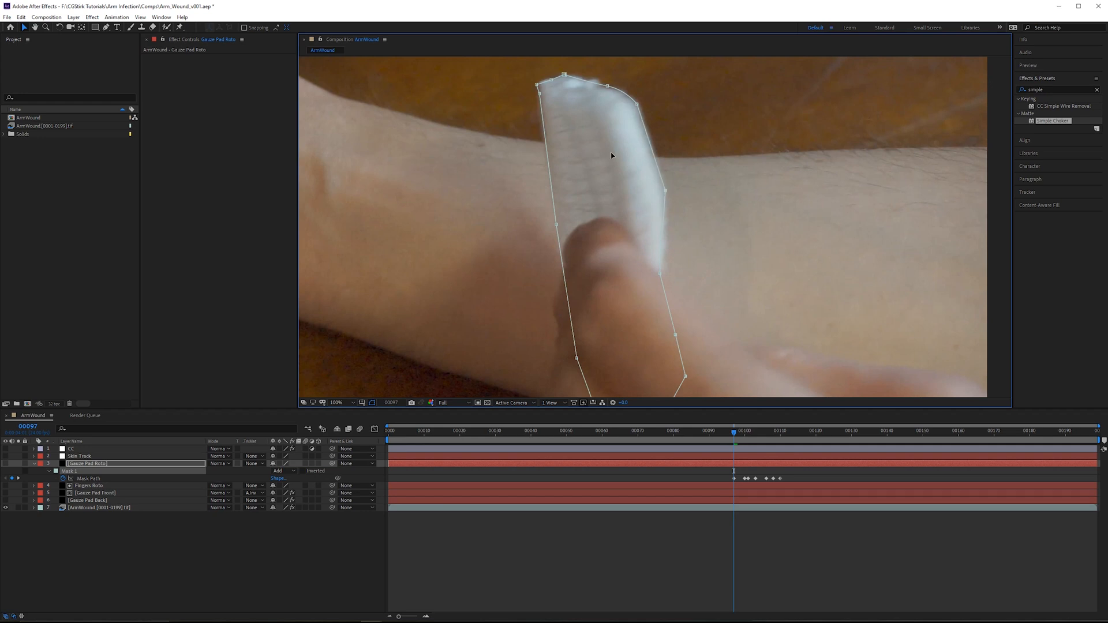
# - Add vertices along the gauze's curved long side at frame 97 and fit them to its outline down to the finger
pyautogui.moveTo(106, 27); pyautogui.dragTo(123, 50)
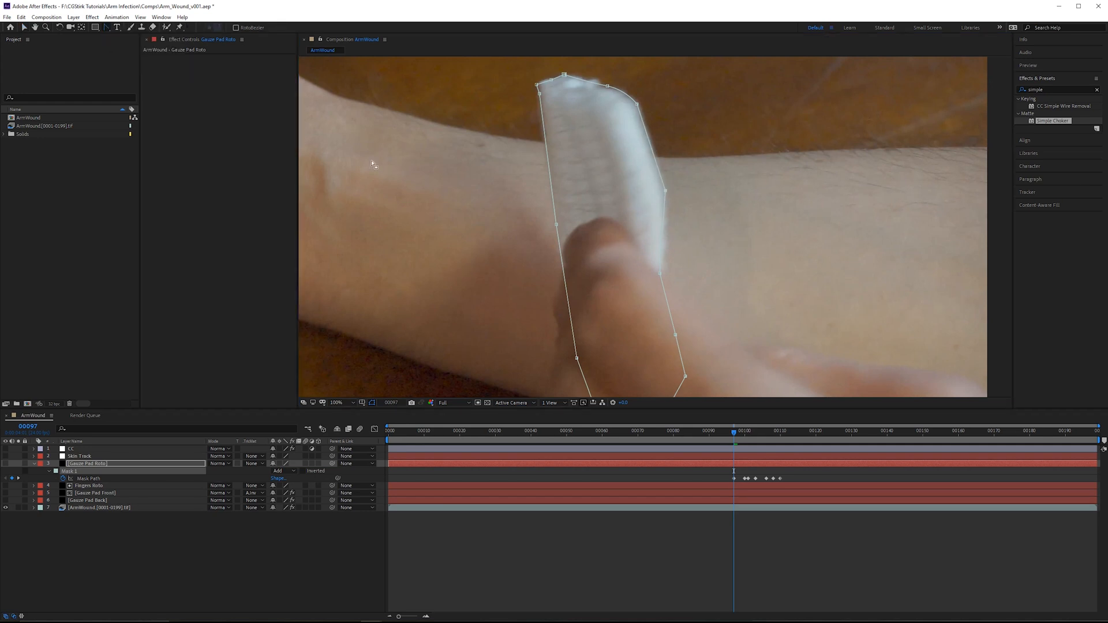
pyautogui.click(666, 191)
pyautogui.press('b')
pyautogui.moveTo(660, 274); pyautogui.dragTo(665, 278)
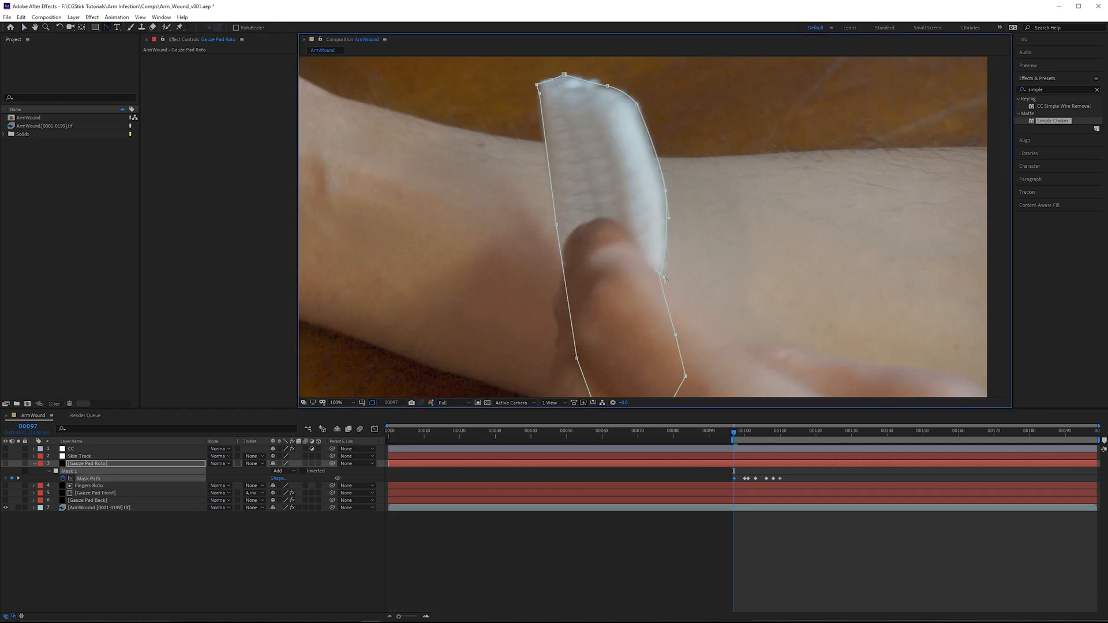
pyautogui.press('v')
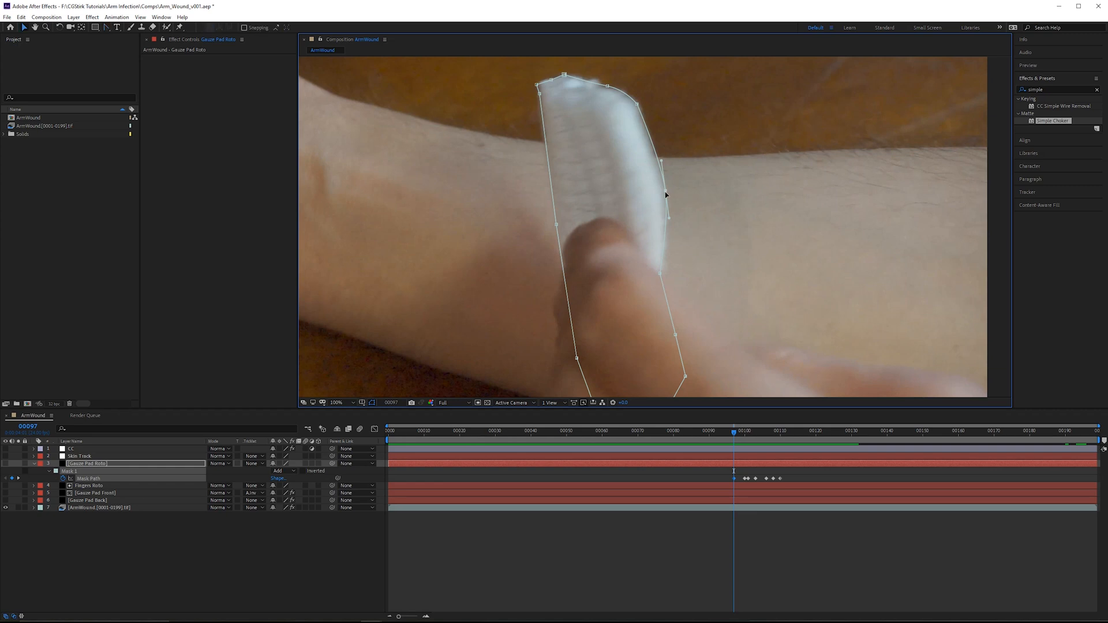
pyautogui.moveTo(666, 192); pyautogui.dragTo(664, 192)
pyautogui.moveTo(660, 274); pyautogui.dragTo(664, 275)
pyautogui.moveTo(603, 84); pyautogui.dragTo(614, 119)
# - At frame 90, move the upper part of the mask across onto the gauze's upper end
pyautogui.moveTo(736, 434); pyautogui.dragTo(710, 433)
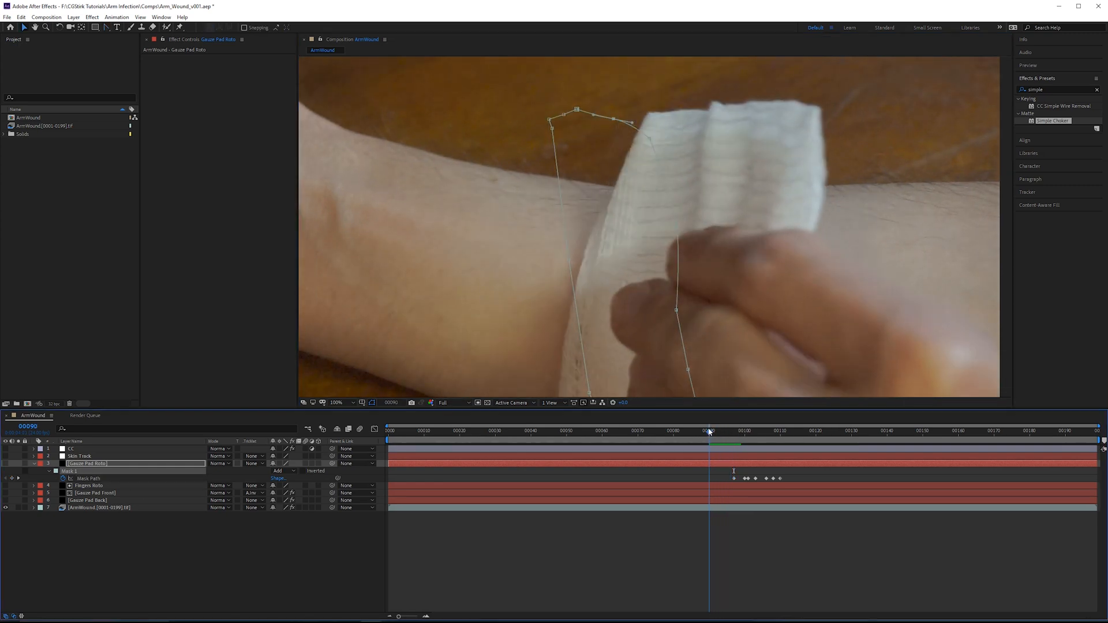
pyautogui.press(',')
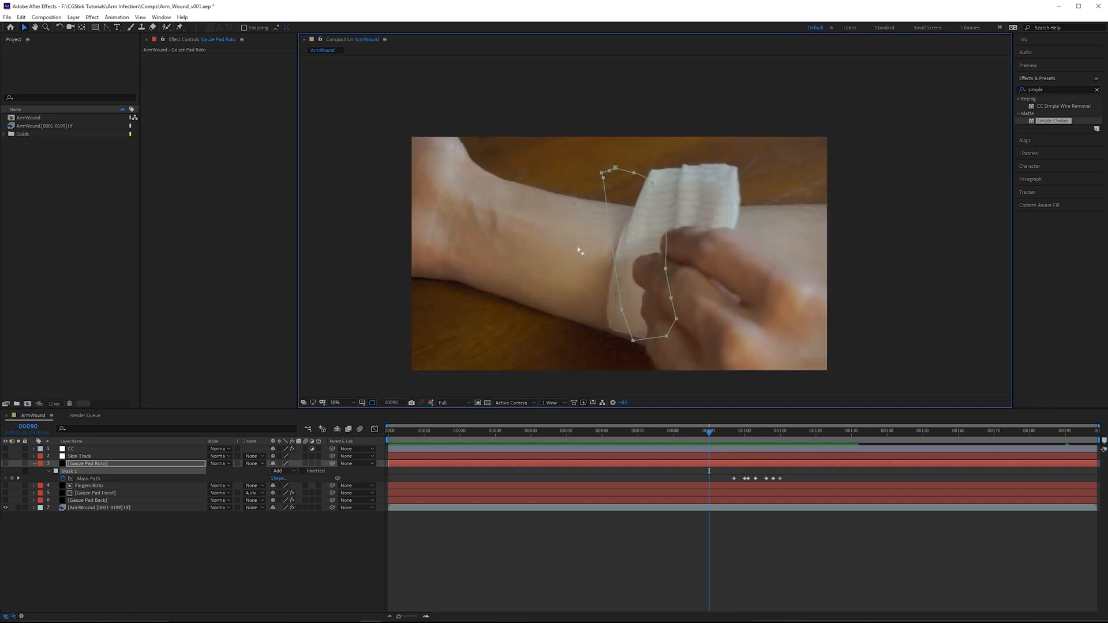
pyautogui.press('.')
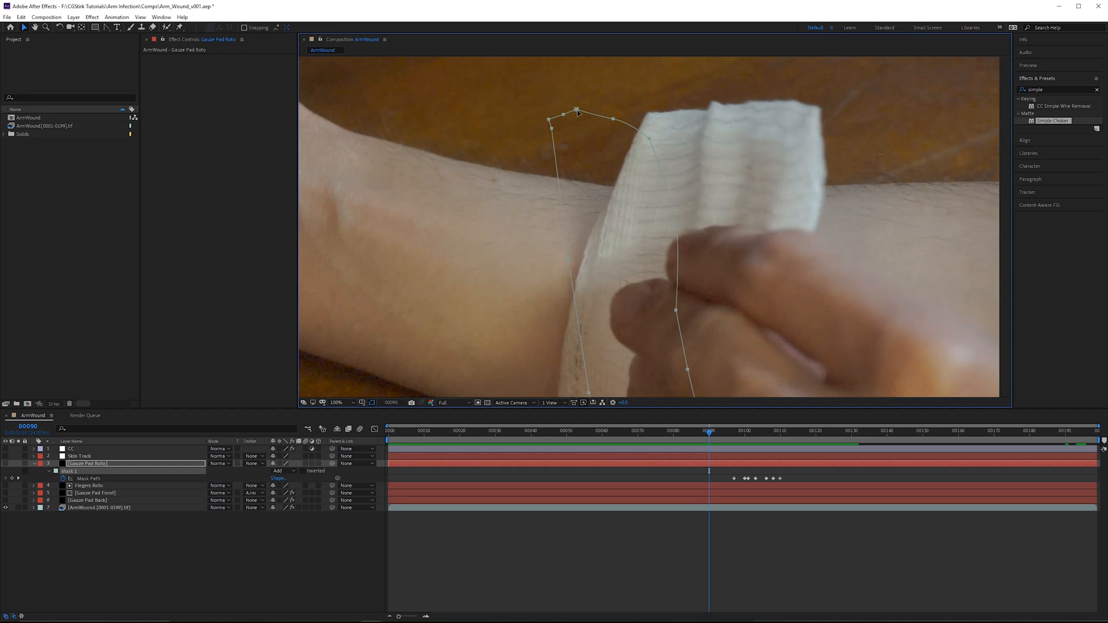
pyautogui.moveTo(578, 112); pyautogui.dragTo(674, 106)
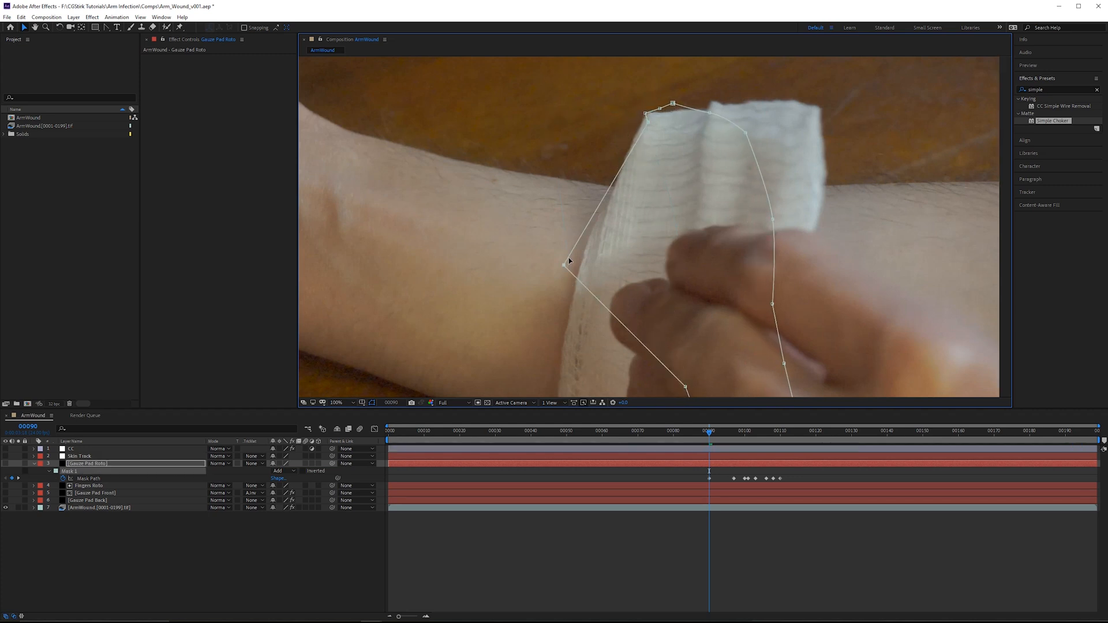
# - At frame 90, fit the mask's top edge, rounded corner and both long sides to the gauze, spreading its lower points
pyautogui.moveTo(569, 261); pyautogui.dragTo(587, 257)
pyautogui.moveTo(673, 105); pyautogui.dragTo(808, 103)
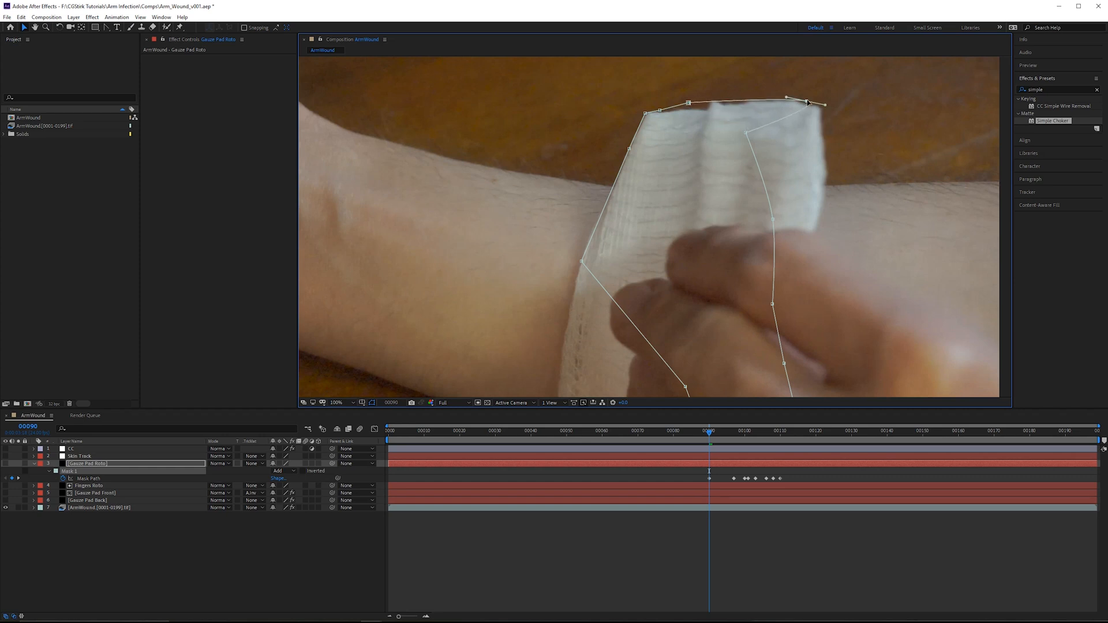
pyautogui.moveTo(691, 103); pyautogui.dragTo(831, 123)
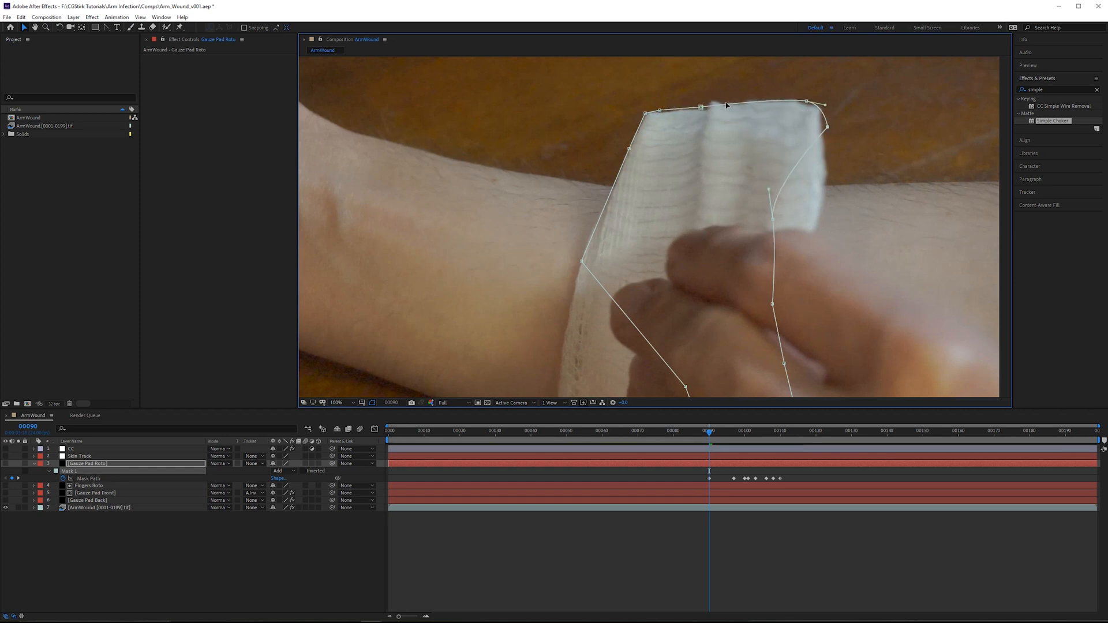
pyautogui.moveTo(773, 221); pyautogui.dragTo(829, 204)
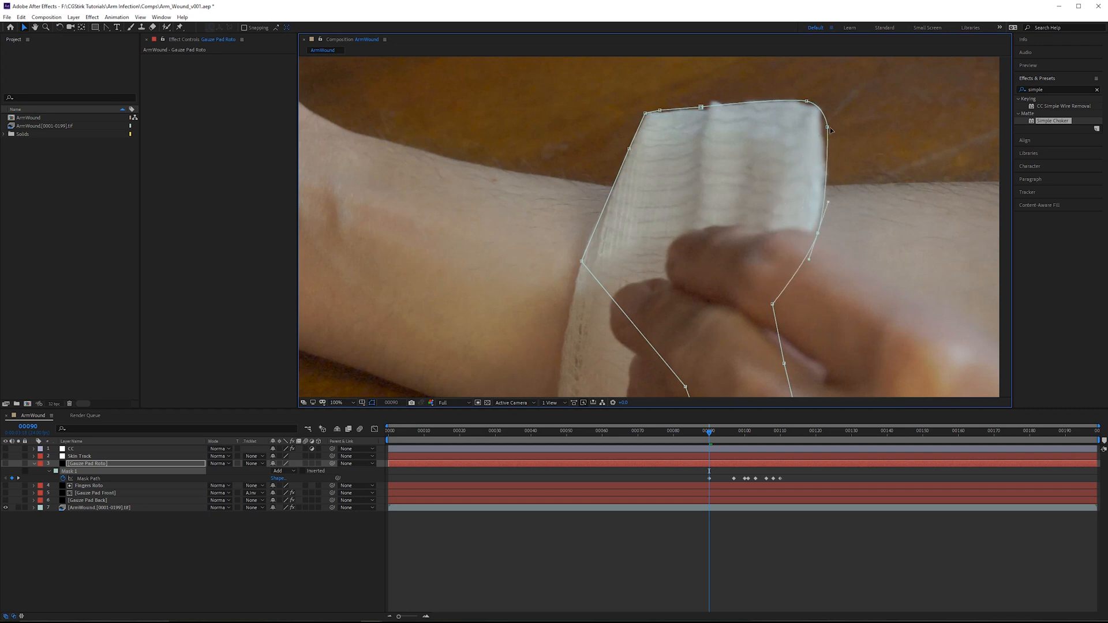
pyautogui.moveTo(829, 128); pyautogui.dragTo(824, 130)
pyautogui.moveTo(812, 243); pyautogui.dragTo(792, 206)
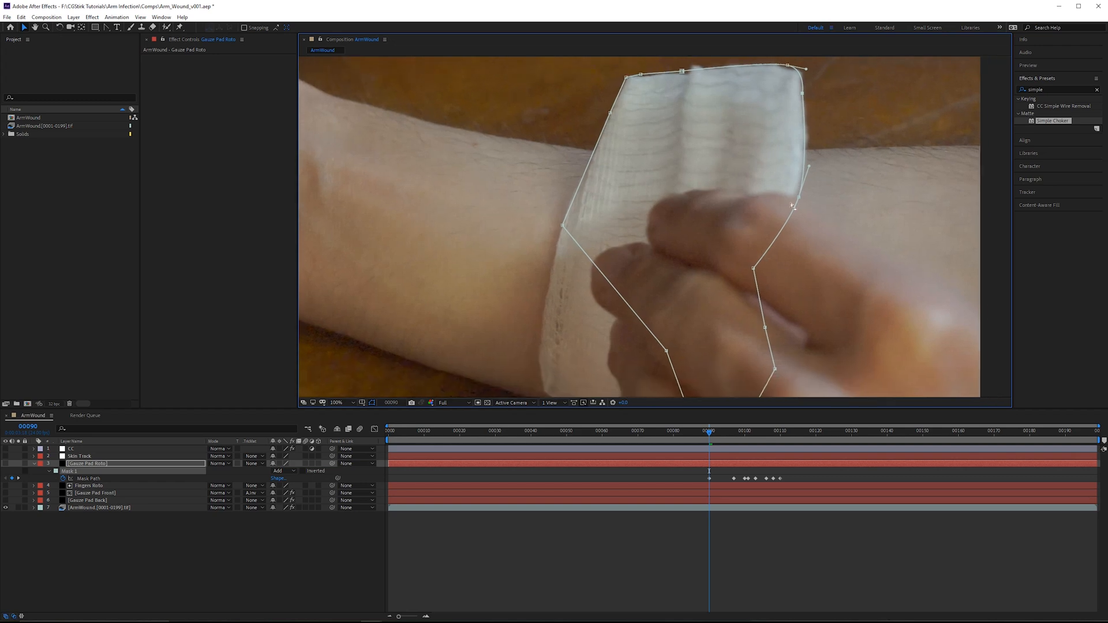
pyautogui.moveTo(753, 268); pyautogui.dragTo(782, 300)
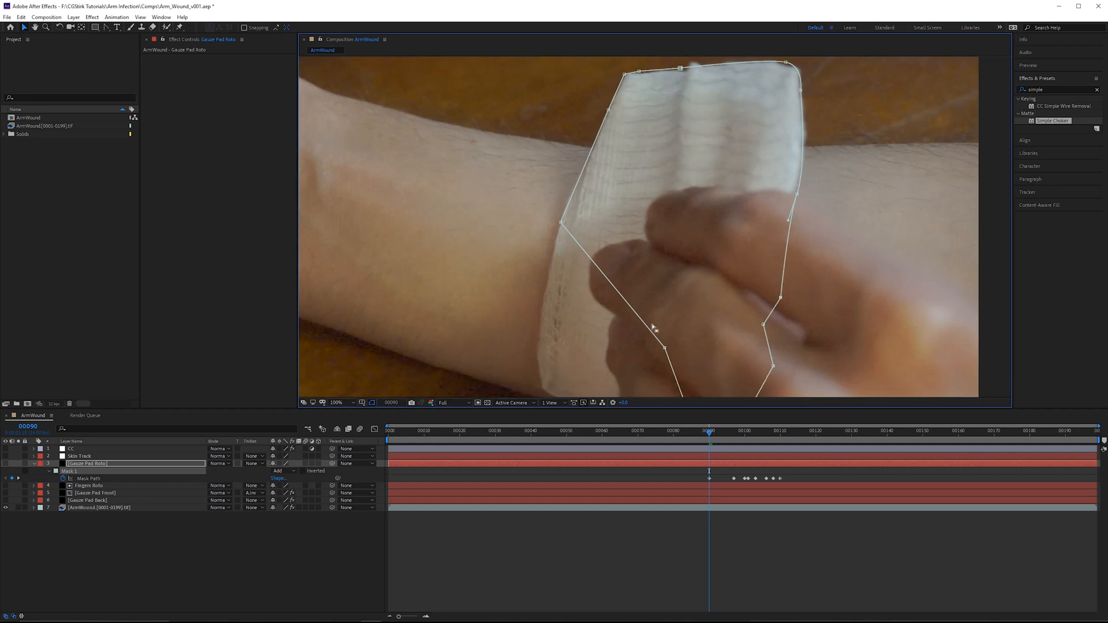
pyautogui.moveTo(666, 351); pyautogui.dragTo(578, 380)
# - Refine the curve of the mask's right side at frame 90 to follow the gauze edge down to the finger
pyautogui.moveTo(670, 145); pyautogui.dragTo(652, 262)
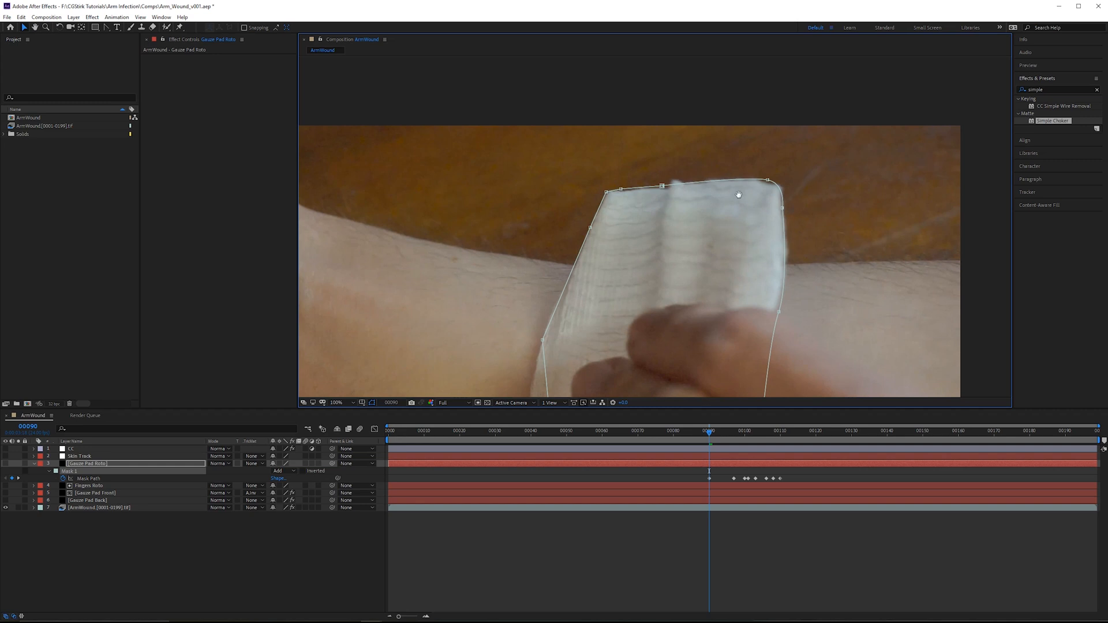
pyautogui.moveTo(739, 195); pyautogui.dragTo(722, 150)
pyautogui.scroll(1, 648, 248)
pyautogui.moveTo(740, 232); pyautogui.dragTo(652, 269)
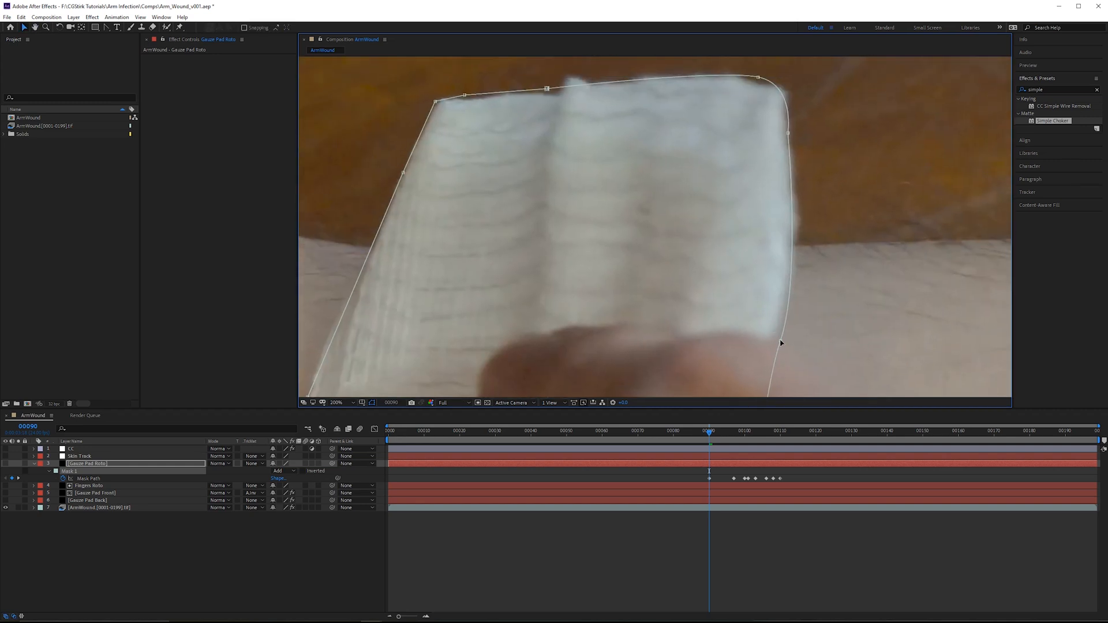
pyautogui.click(780, 341)
pyautogui.moveTo(802, 279); pyautogui.dragTo(820, 234)
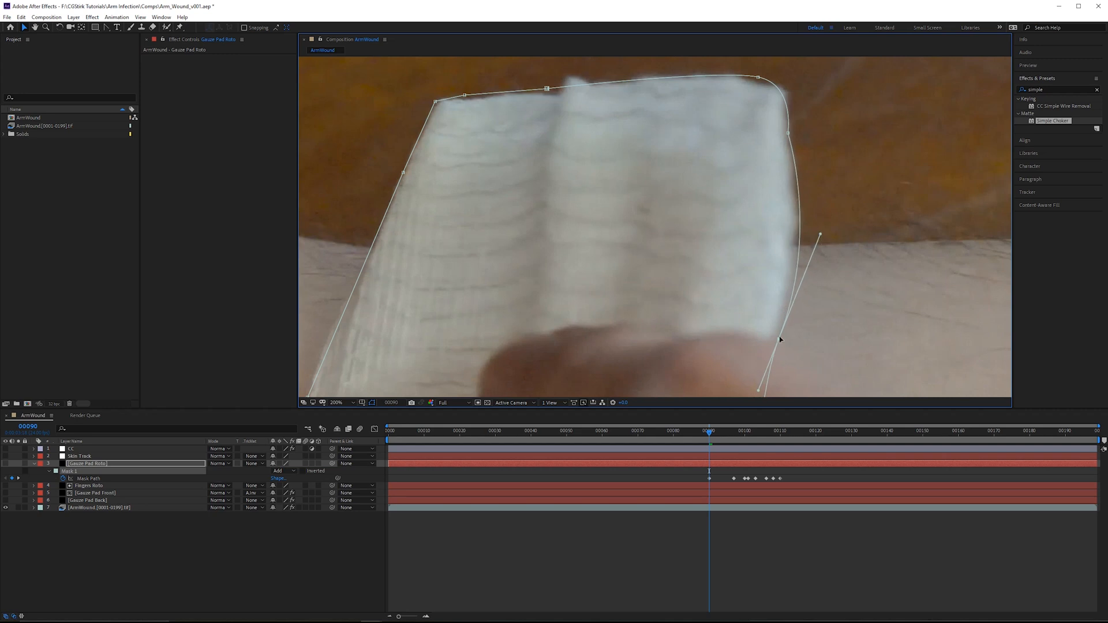
pyautogui.moveTo(780, 340); pyautogui.dragTo(779, 339)
# - Place the mask's lower-left point on the gauze edge at frame 90 and curve the path leading down to it
pyautogui.press(',')
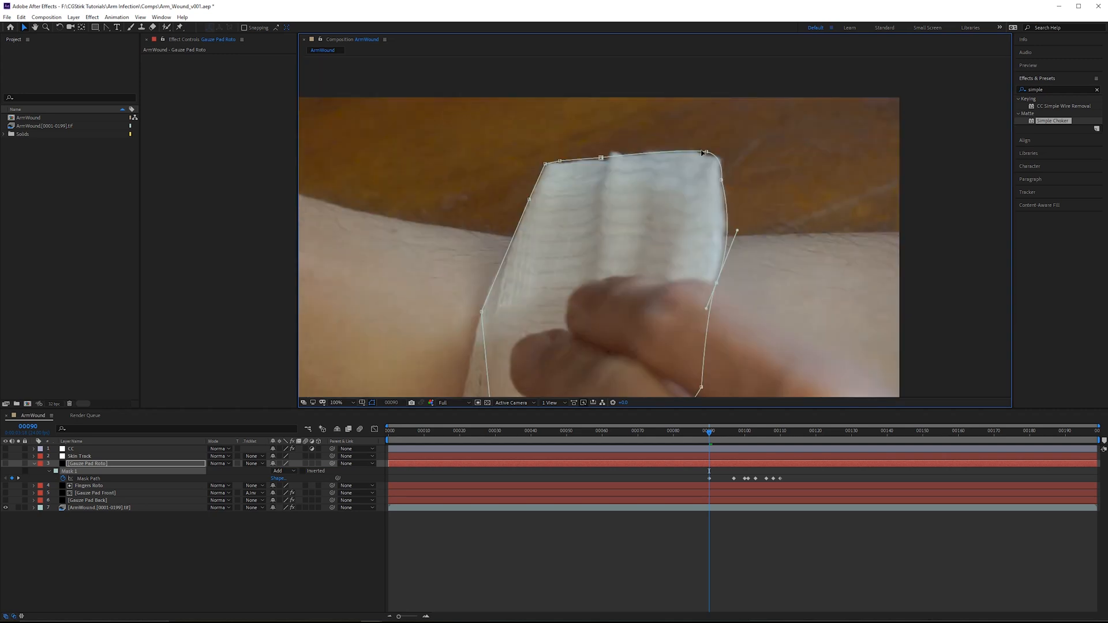
pyautogui.moveTo(713, 115); pyautogui.dragTo(810, 73)
pyautogui.moveTo(622, 313); pyautogui.dragTo(632, 263)
pyautogui.moveTo(603, 376); pyautogui.dragTo(566, 369)
pyautogui.press('g')
pyautogui.moveTo(577, 295); pyautogui.dragTo(571, 292)
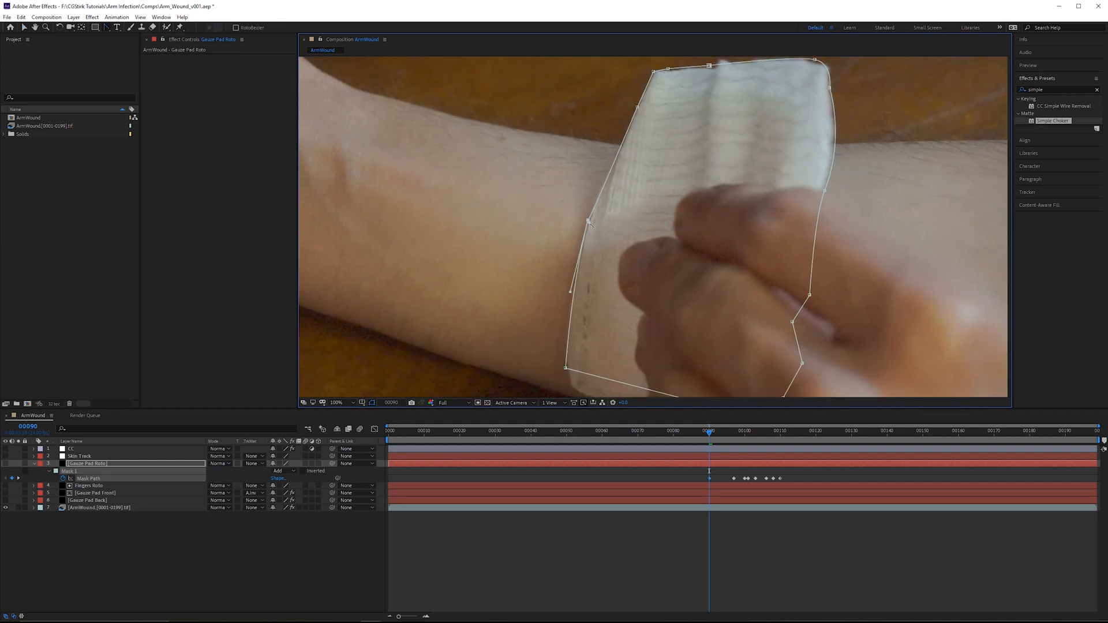
pyautogui.moveTo(858, 200); pyautogui.dragTo(695, 270)
# - Step back frame by frame from frame 90 to examine how the gauze moves against the mask
pyautogui.press('.')
pyautogui.press(',')
pyautogui.press('pageup')
pyautogui.press('pageup')
pyautogui.press('pageup')
pyautogui.press('pageup')
pyautogui.press('pageup')
pyautogui.press('pageup')
pyautogui.press('pageup')
pyautogui.press('pageup')
pyautogui.press('pageup')
pyautogui.press('pageup')
pyautogui.press('pageup')
pyautogui.press('pageup')
pyautogui.press('pageup')
pyautogui.press('pageup')
pyautogui.press('pageup')
pyautogui.press('pageup')
pyautogui.press('pageup')
pyautogui.press('pageup')
pyautogui.press('pageup')
pyautogui.press('pageup')
# - At frame 93, adjust the mask's lower-left side to the gauze edge beside the fingers
pyautogui.moveTo(638, 432); pyautogui.dragTo(720, 436)
pyautogui.press('v')
pyautogui.press('.')
pyautogui.press(',')
pyautogui.moveTo(510, 368); pyautogui.dragTo(521, 365)
pyautogui.scroll(1, 707, 281)
pyautogui.scroll(-1, 705, 388)
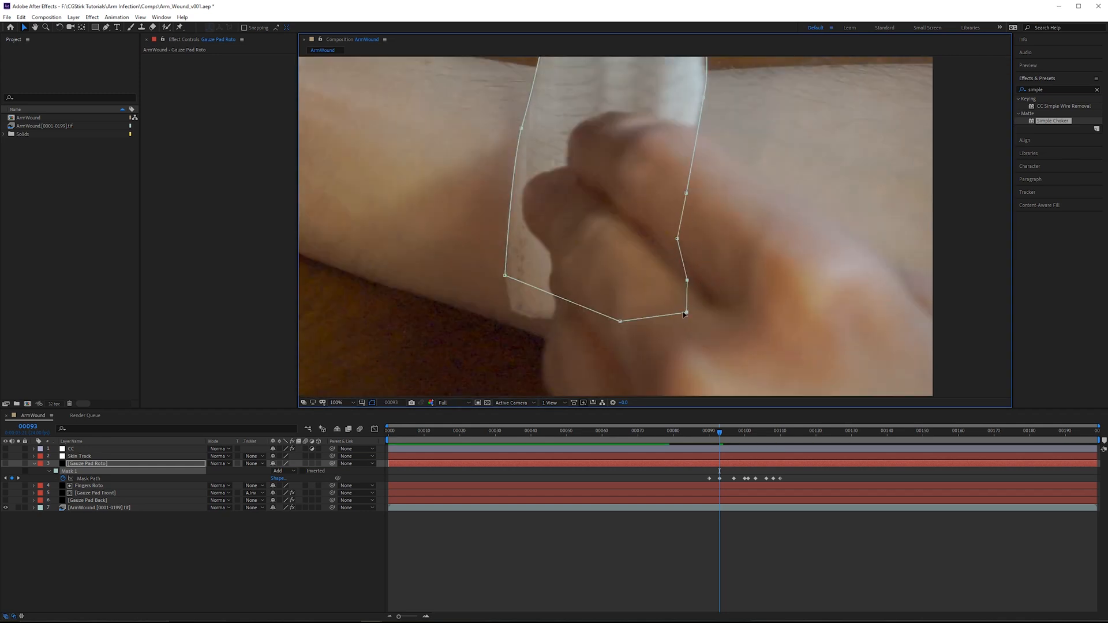
# - Keyframe the mask at frames 95 and 96, correcting its long sides to the moving gauze
pyautogui.press('pagedown')
pyautogui.press('pagedown')
pyautogui.moveTo(562, 246); pyautogui.dragTo(552, 248)
pyautogui.scroll(-1, 703, 274)
pyautogui.press('pagedown')
pyautogui.scroll(1, 662, 275)
# - At frames 98 and 99, fit the mask's long sides to the narrow, blurred gauze
pyautogui.press('pagedown')
pyautogui.press('pagedown')
pyautogui.press('pagedown')
pyautogui.press('pageup')
pyautogui.moveTo(615, 237); pyautogui.dragTo(622, 234)
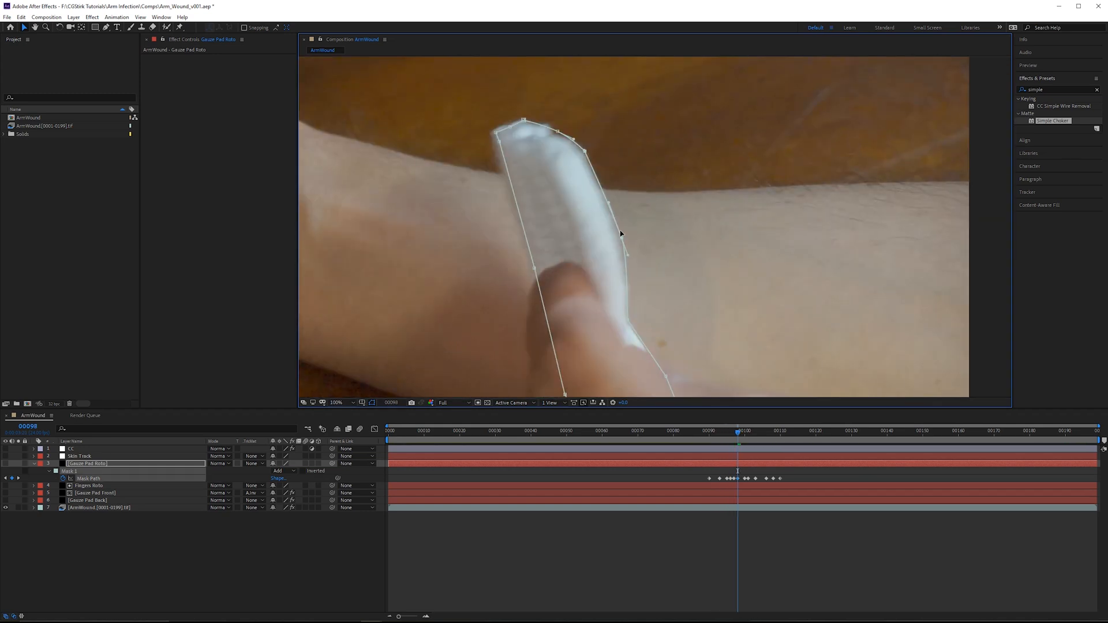
pyautogui.moveTo(529, 248); pyautogui.dragTo(533, 247)
pyautogui.press('pagedown')
pyautogui.moveTo(612, 239); pyautogui.dragTo(604, 240)
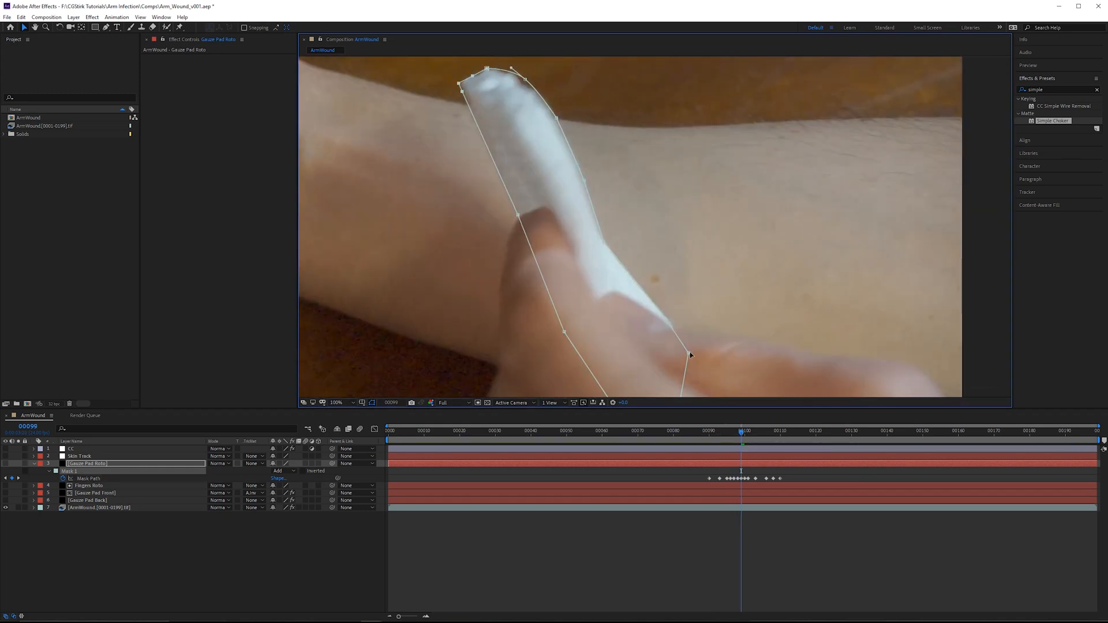
# - At frame 120, move the transformed mask down onto the gauze and fit its upper corner
pyautogui.press('space')
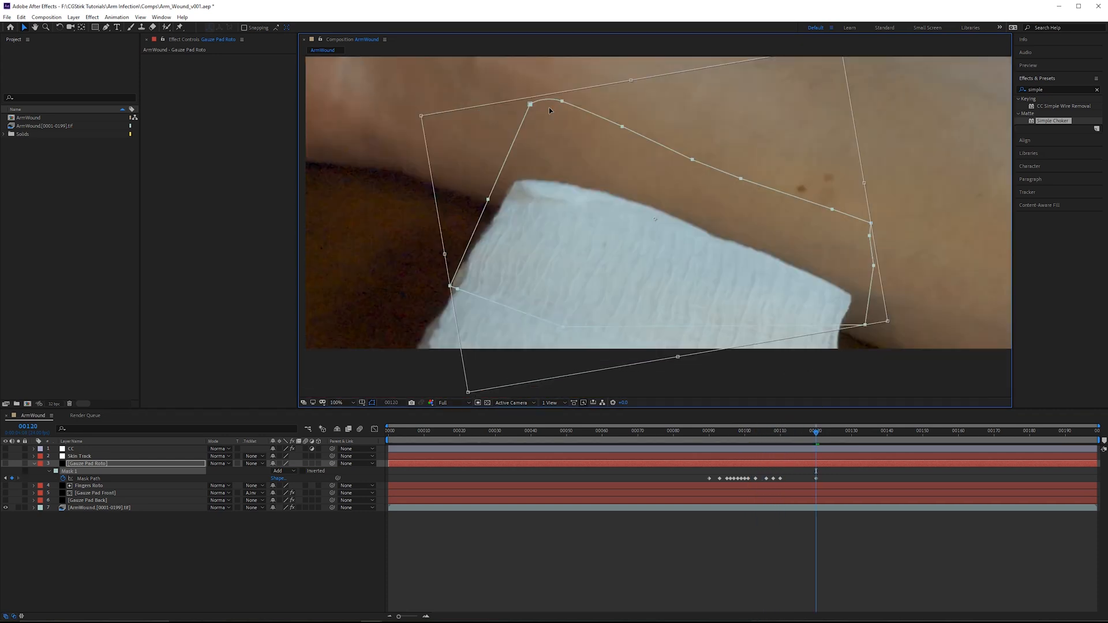
pyautogui.moveTo(549, 107); pyautogui.dragTo(549, 183)
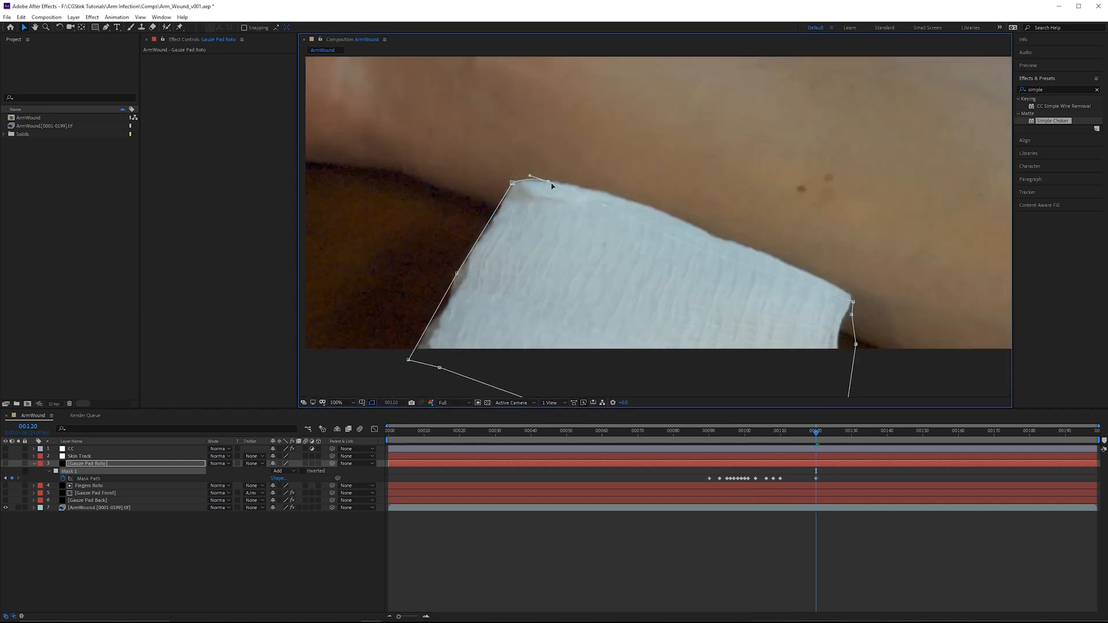
pyautogui.moveTo(839, 255); pyautogui.dragTo(756, 257)
# - At frame 115, fit the mask's upper edge to the gauze and pull its lower points outward past the gauze's lower edge
pyautogui.click(799, 433)
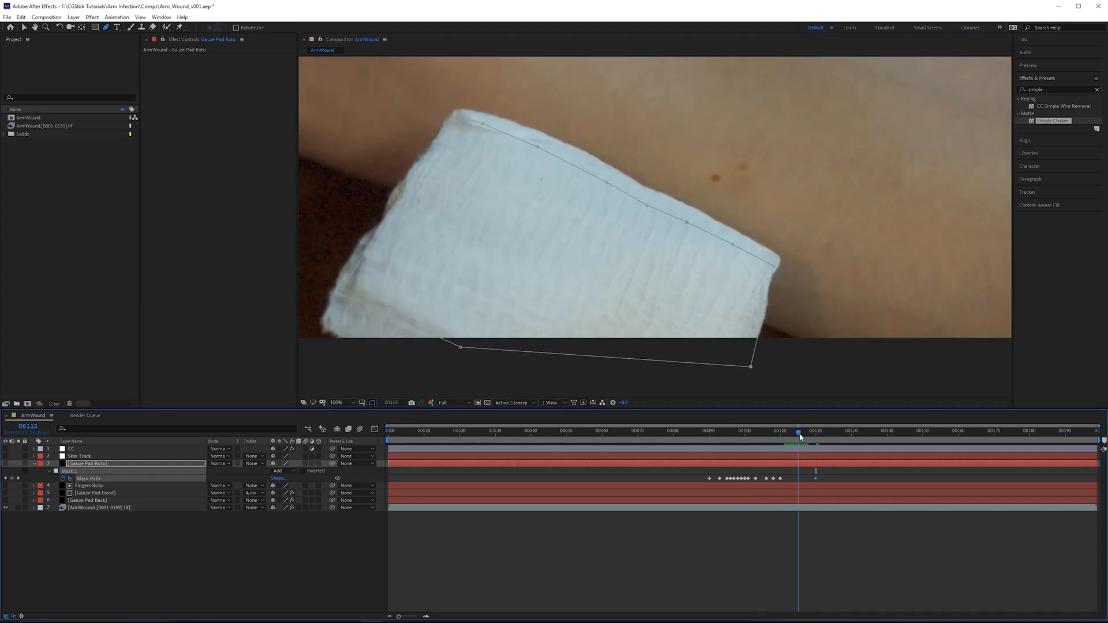
pyautogui.moveTo(658, 242); pyautogui.dragTo(690, 246)
pyautogui.moveTo(689, 205); pyautogui.dragTo(687, 190)
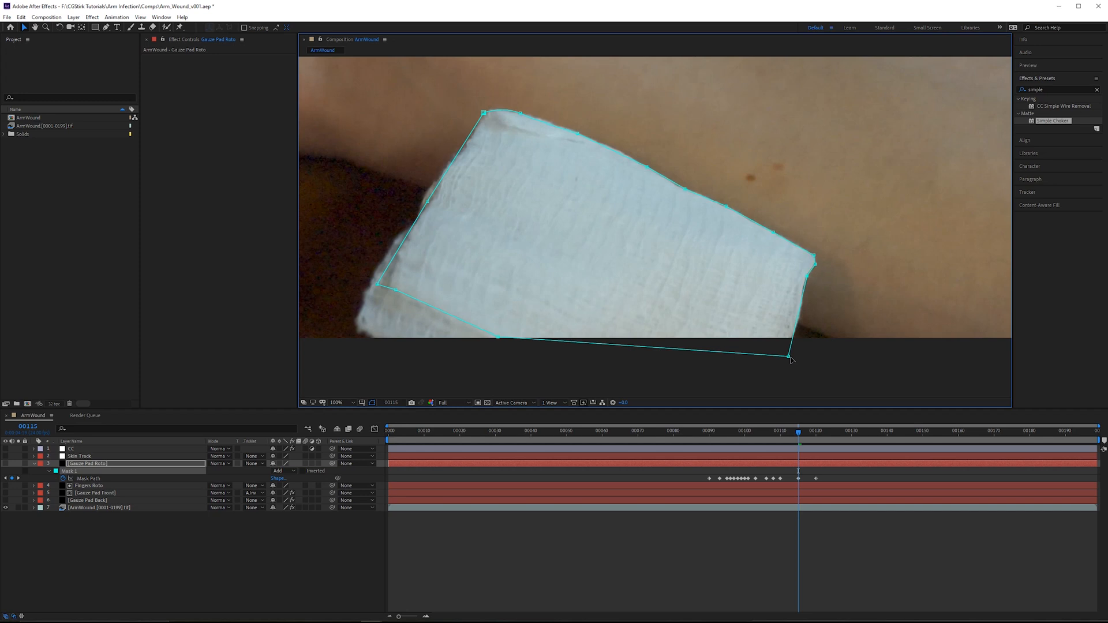
pyautogui.moveTo(396, 290); pyautogui.dragTo(353, 331)
pyautogui.moveTo(498, 337); pyautogui.dragTo(472, 381)
pyautogui.scroll(-1, 754, 235)
pyautogui.press('space')
# - At frame 117, adjust the mask's lower-left corner to the gauze edge near the frame border
pyautogui.click(805, 433)
pyautogui.scroll(1, 755, 235)
pyautogui.moveTo(408, 331); pyautogui.dragTo(417, 336)
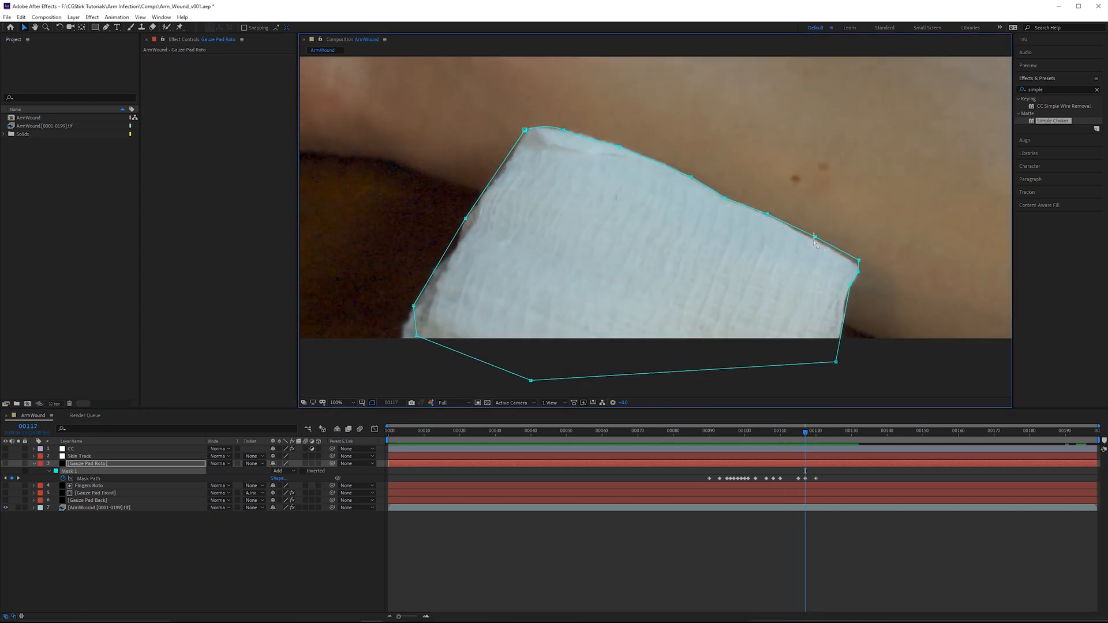
# - Scrub through the shot to check how closely the keyframed Gauze Pad Roto mask follows the gauze
pyautogui.scroll(-1, 865, 282)
pyautogui.press('pageup')
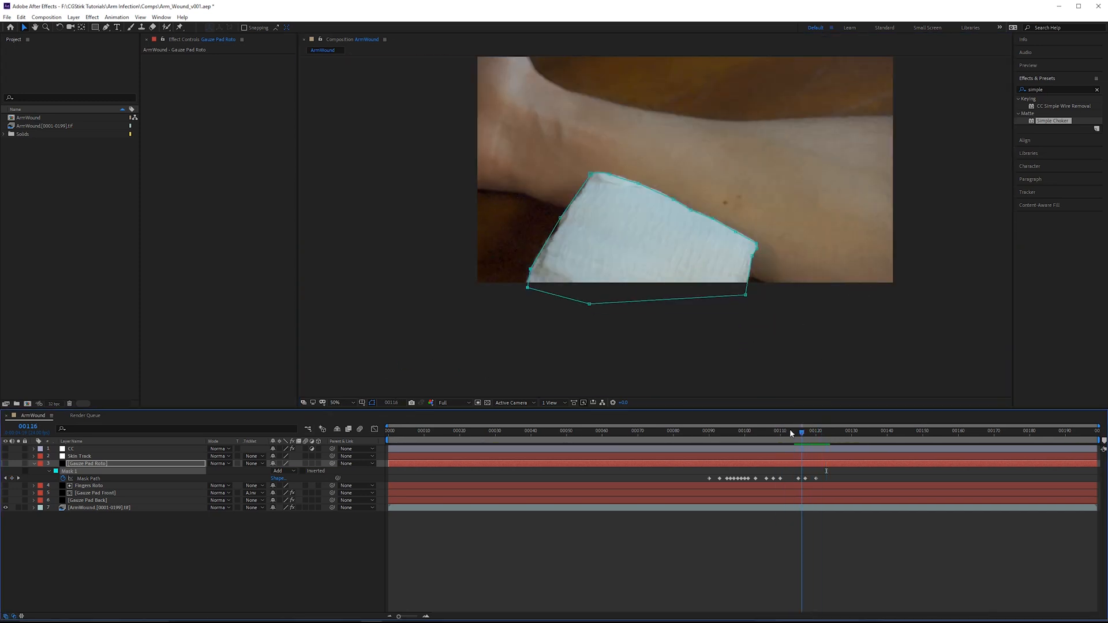
pyautogui.moveTo(791, 431); pyautogui.dragTo(709, 432)
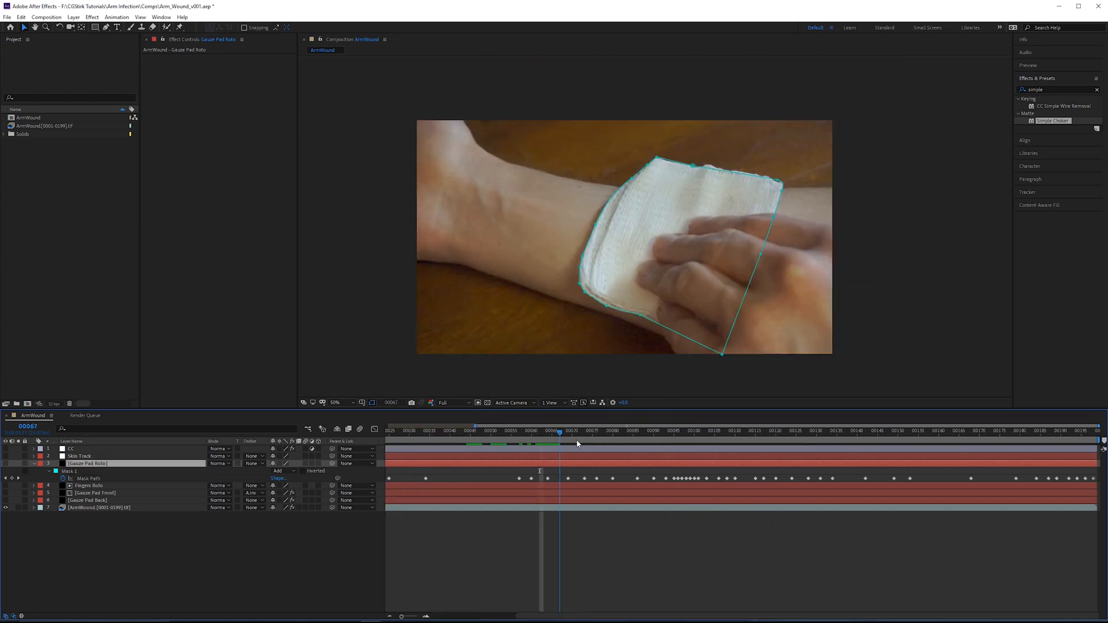
pyautogui.moveTo(577, 443); pyautogui.dragTo(422, 434)
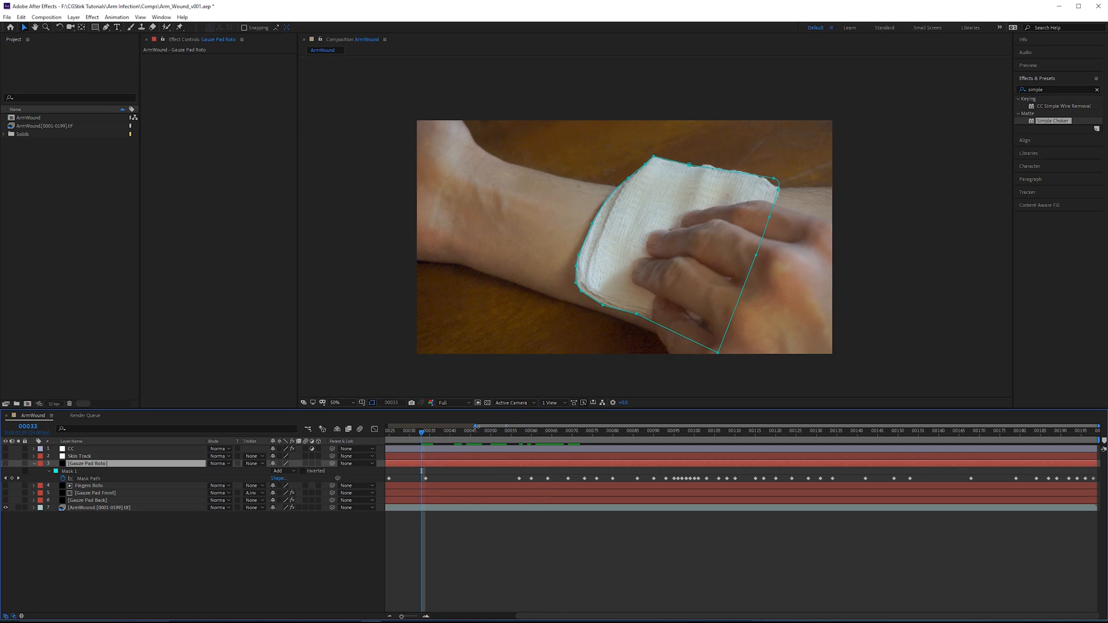
pyautogui.press('-')
pyautogui.moveTo(507, 432); pyautogui.dragTo(484, 433)
pyautogui.moveTo(652, 434); pyautogui.dragTo(773, 424)
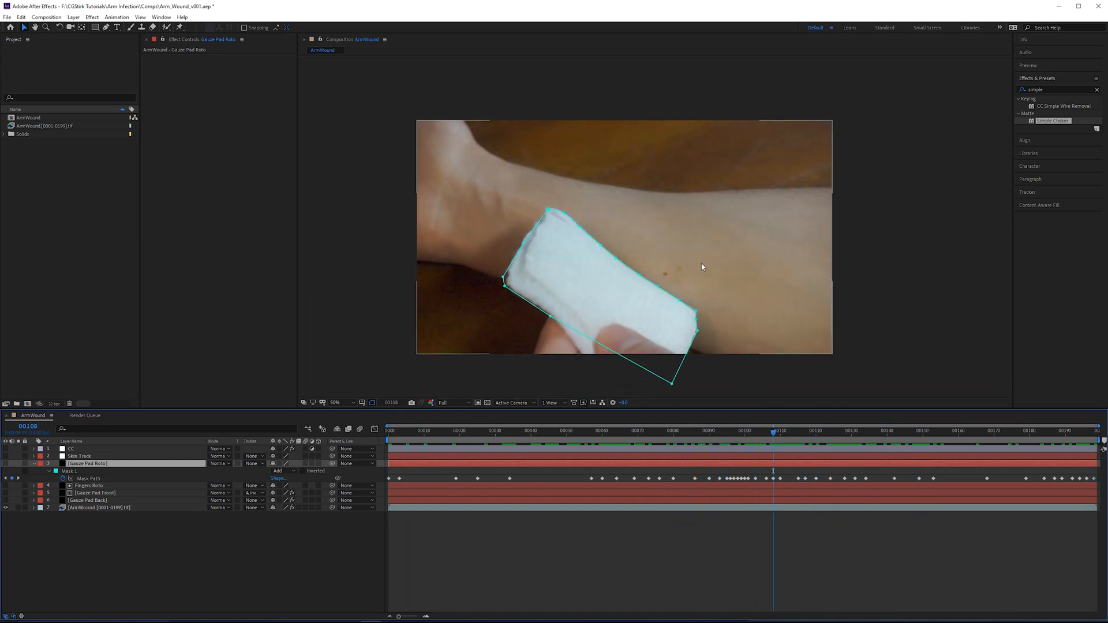
pyautogui.scroll(2, 640, 268)
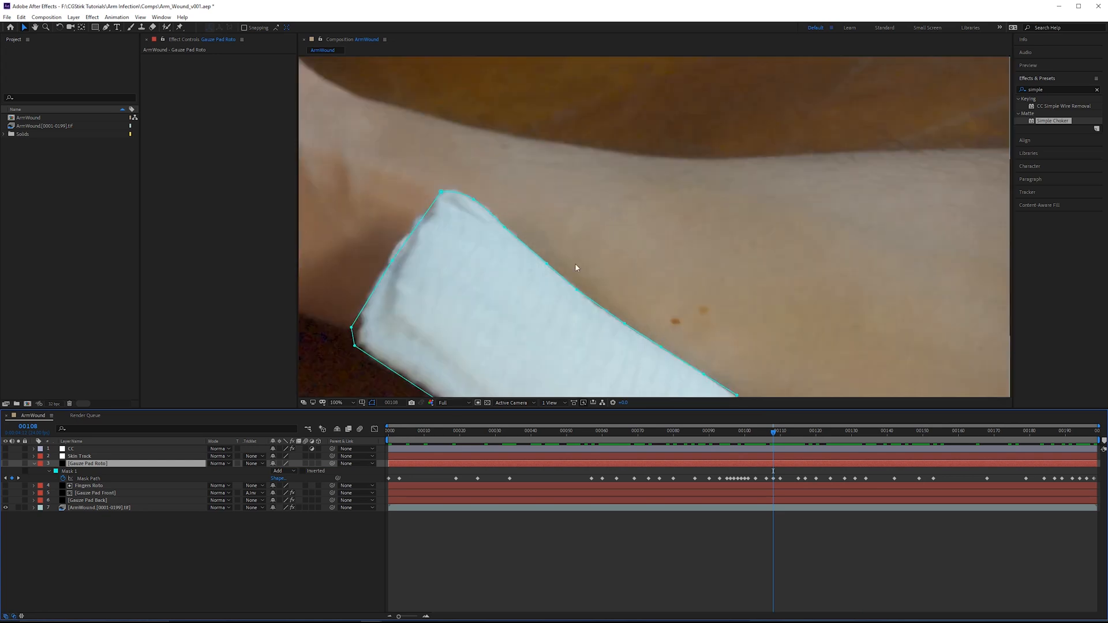
pyautogui.moveTo(663, 267); pyautogui.dragTo(618, 214)
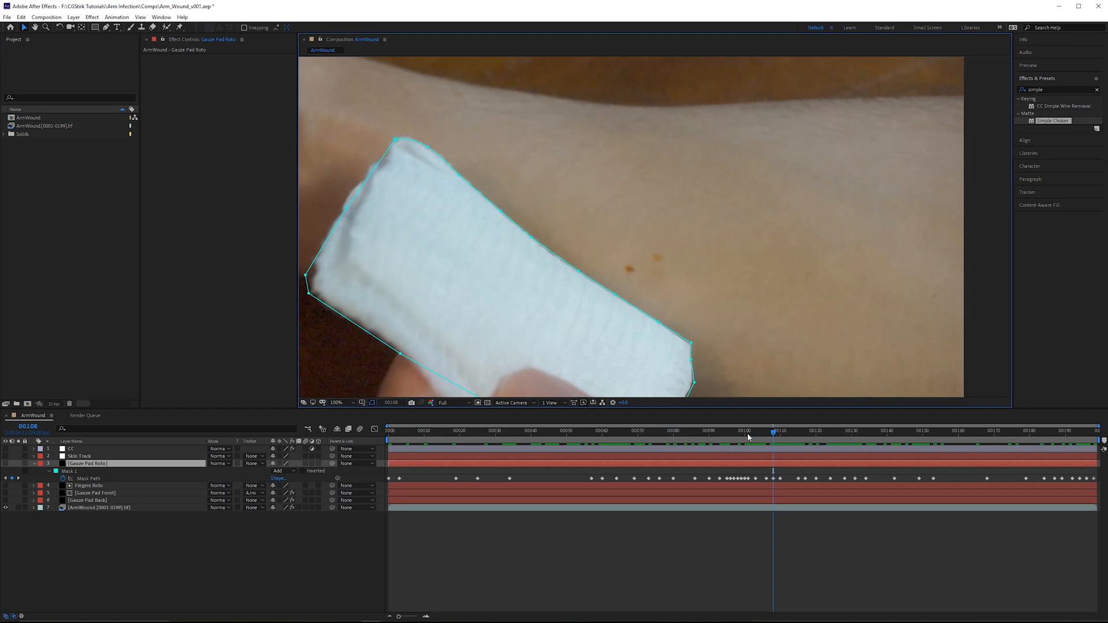
pyautogui.moveTo(747, 438); pyautogui.dragTo(813, 438)
pyautogui.hotkey('shift', '/')
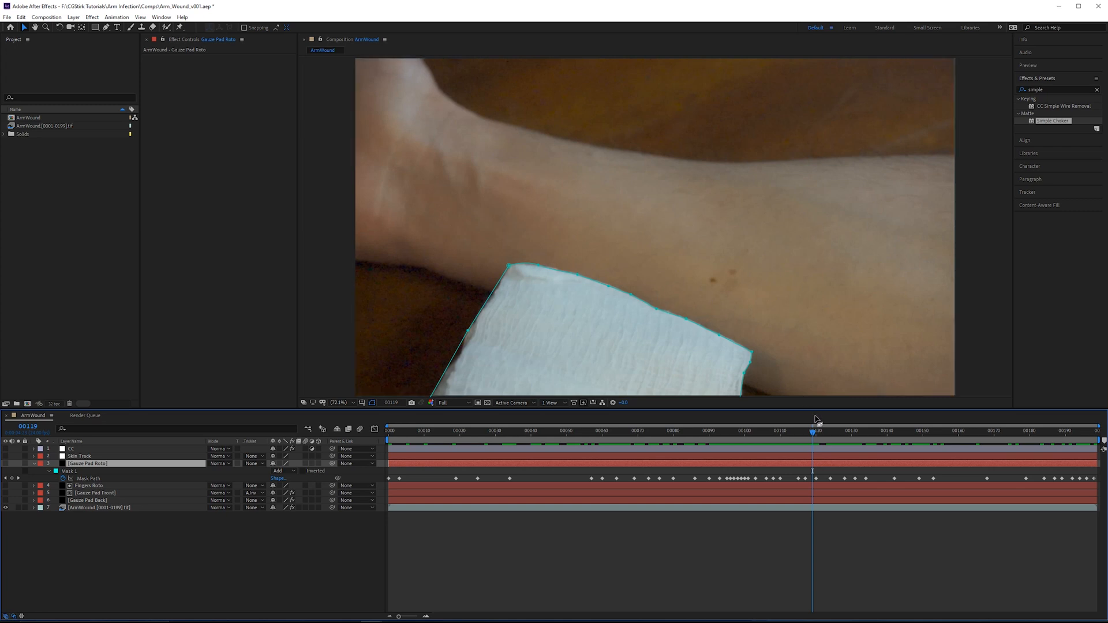
pyautogui.moveTo(817, 436); pyautogui.dragTo(787, 425)
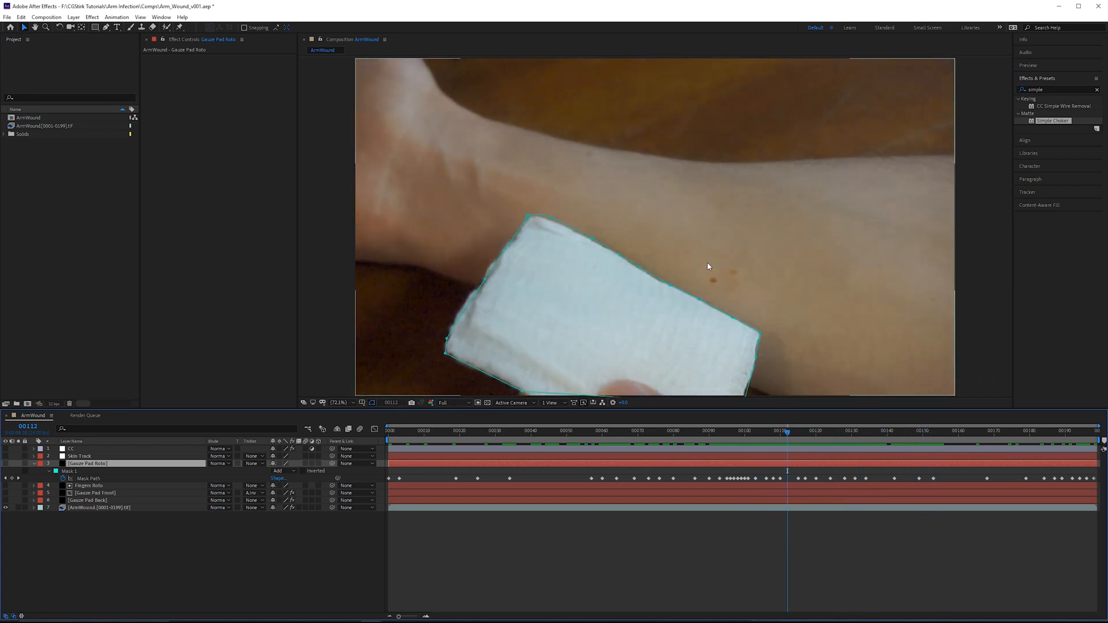
pyautogui.press('space')
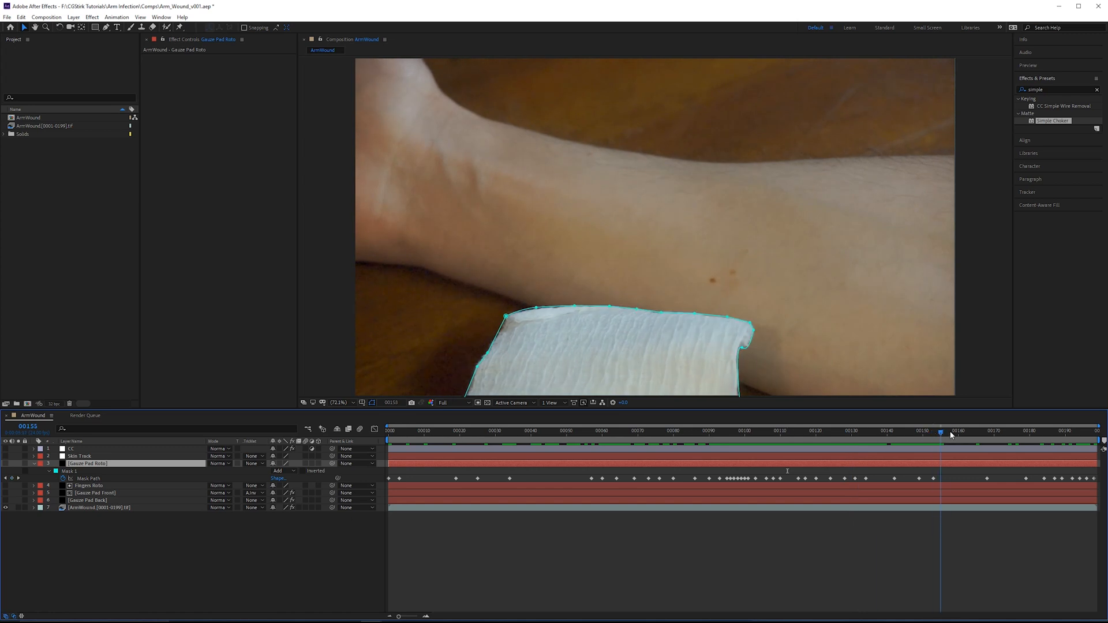
pyautogui.moveTo(855, 437); pyautogui.dragTo(763, 434)
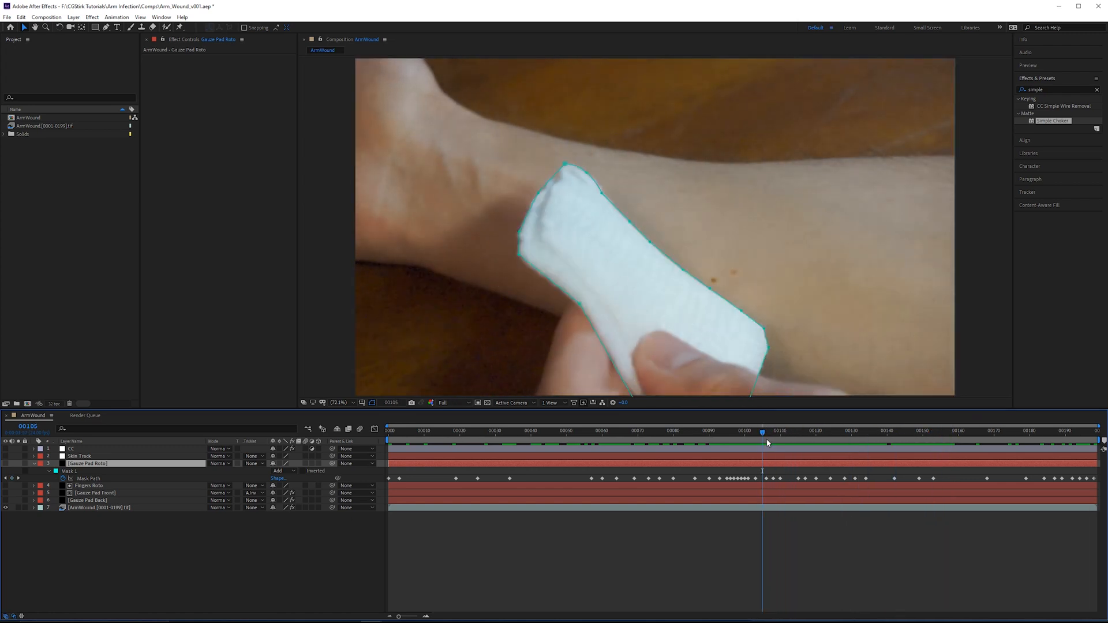
pyautogui.moveTo(752, 440)
pyautogui.mouseDown()
pyautogui.moveTo(685, 434)
pyautogui.moveTo(853, 435)
pyautogui.moveTo(594, 430)
pyautogui.moveTo(752, 430)
pyautogui.mouseUp()
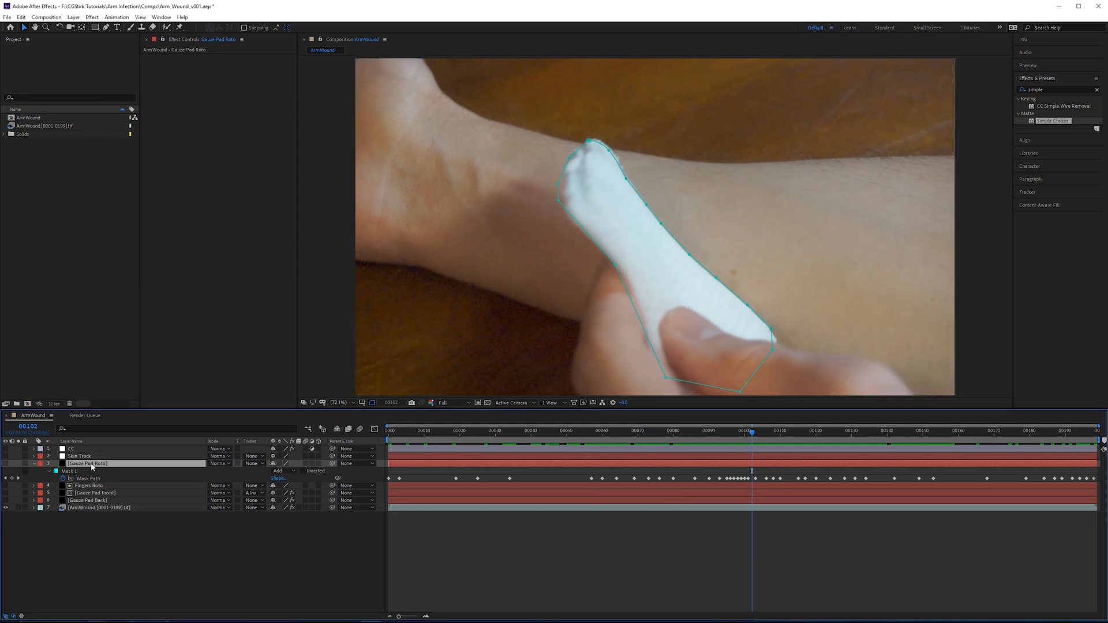
# - Compare the Fingers Roto mask shapes with the Gauze Pad Roto mask at frame 102
pyautogui.click(92, 487)
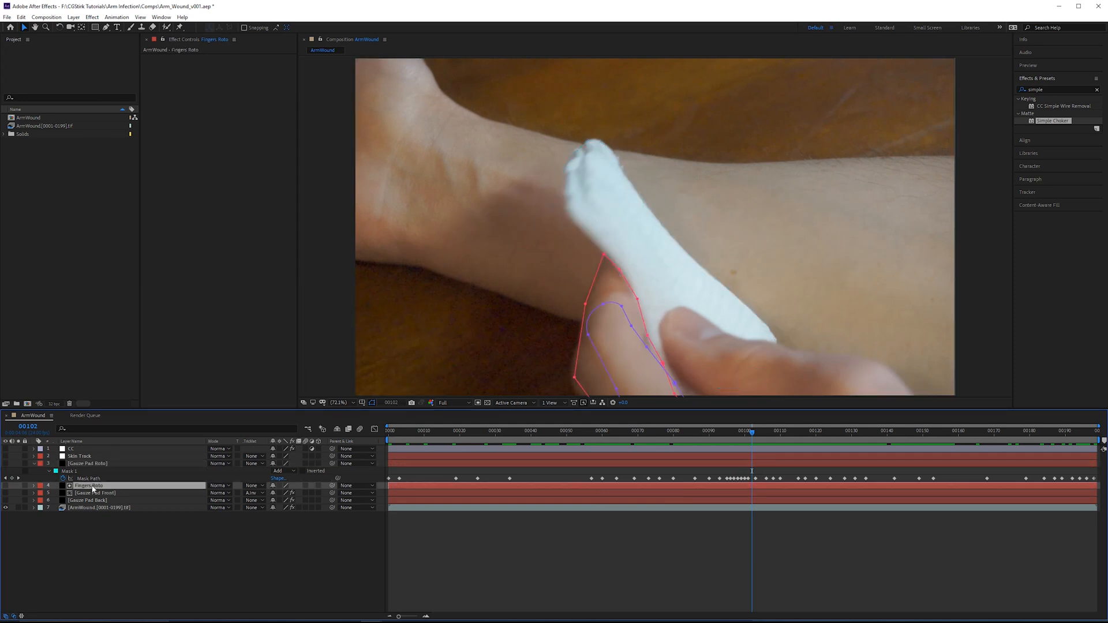
pyautogui.click(114, 458)
pyautogui.click(102, 465)
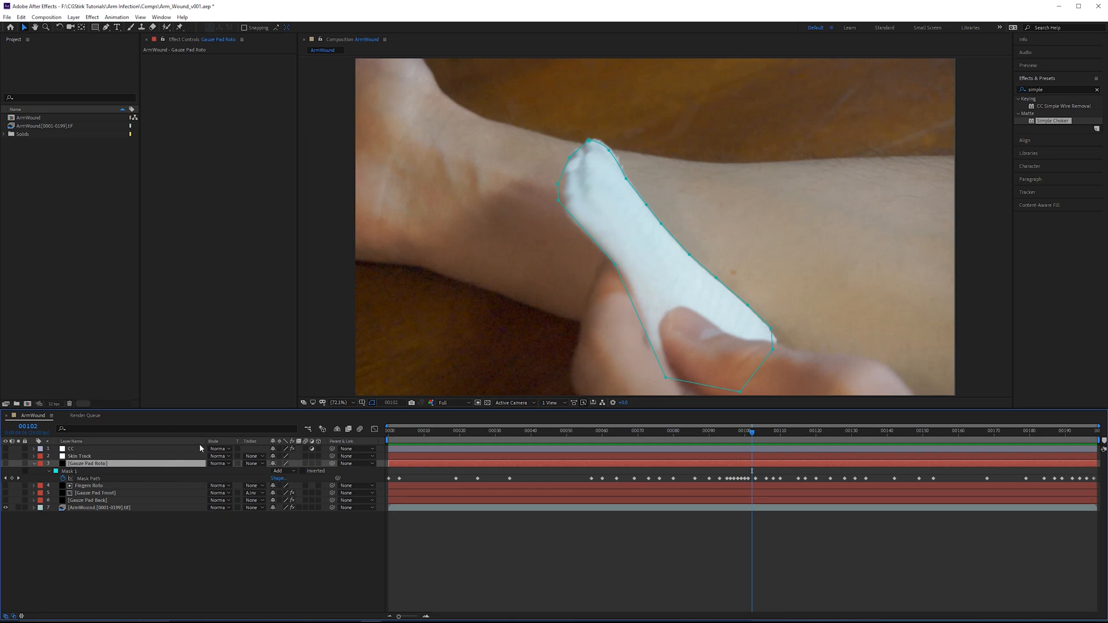
# - Pre-compose the Gauze Pad Roto layer as "Gauze Pad Roto", moving all attributes into the new composition
pyautogui.moveTo(97, 467); pyautogui.dragTo(266, 421)
pyautogui.hotkey('ctrl', 'shift', 'c')
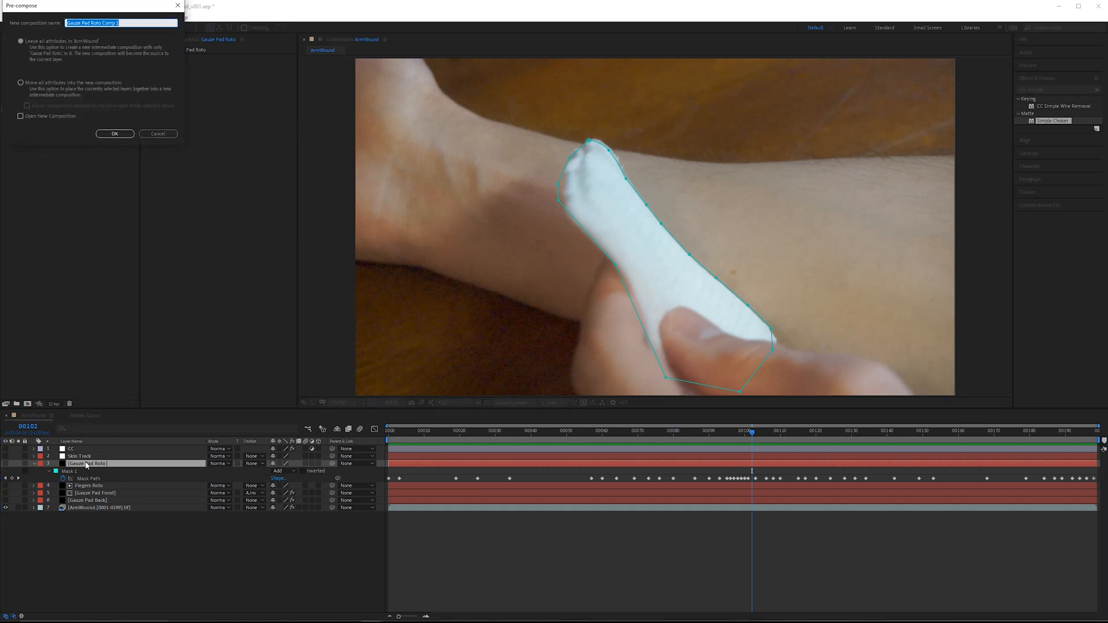
pyautogui.moveTo(130, 2); pyautogui.dragTo(538, 210)
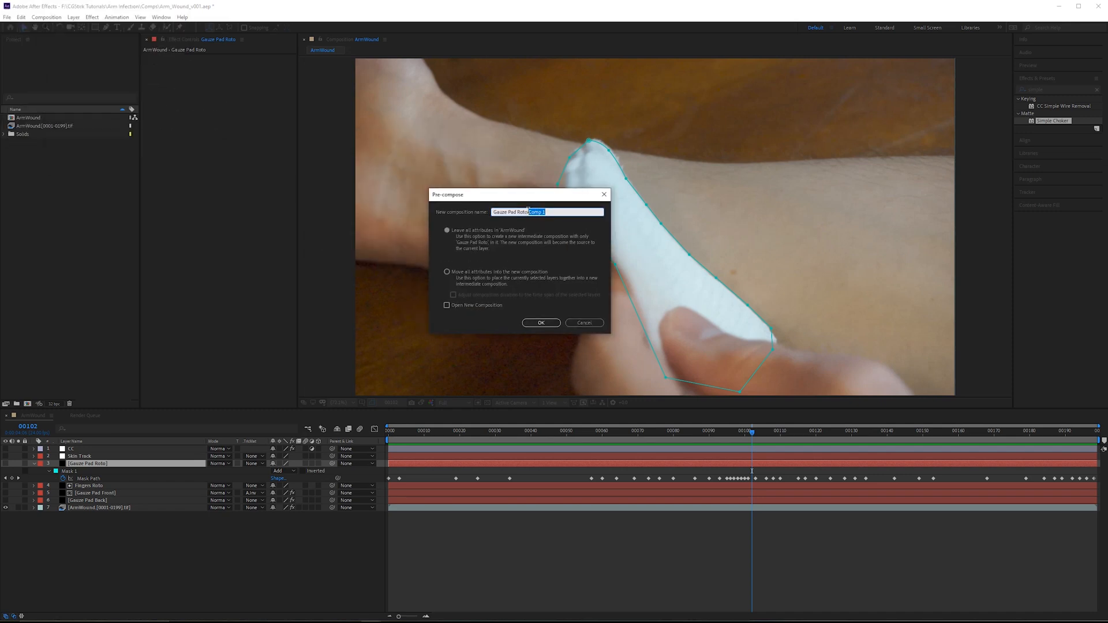
pyautogui.press('BackSpace')
pyautogui.click(454, 275)
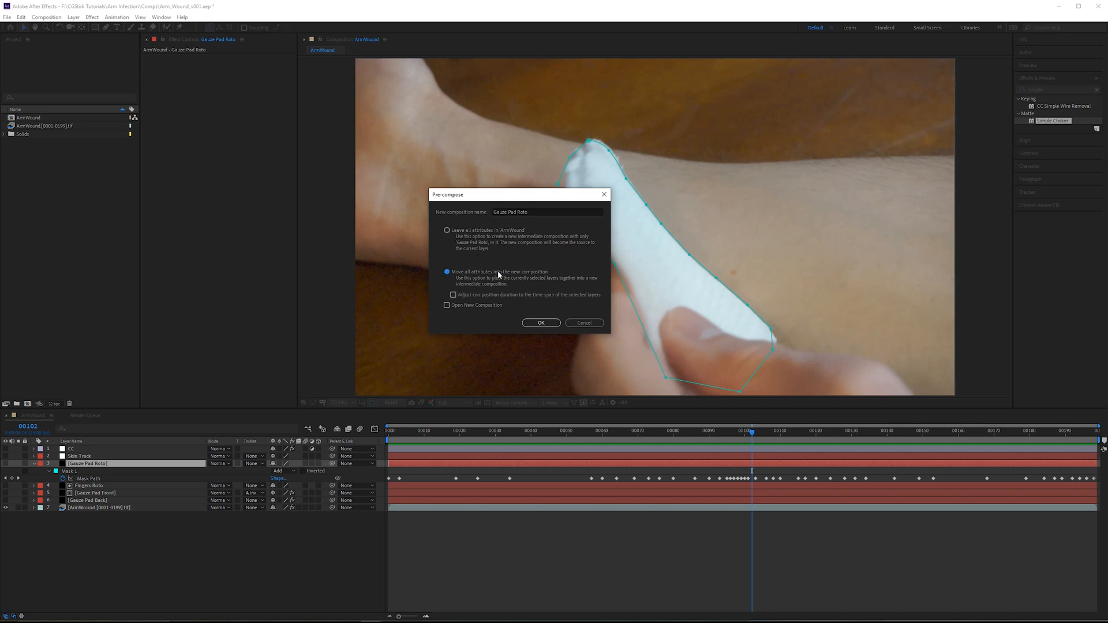
pyautogui.click(540, 323)
# - Copy the ArmWound footage layer into the Gauze Pad Roto composition beneath the solid, and view the precomp alone in ArmWound
pyautogui.click(117, 494)
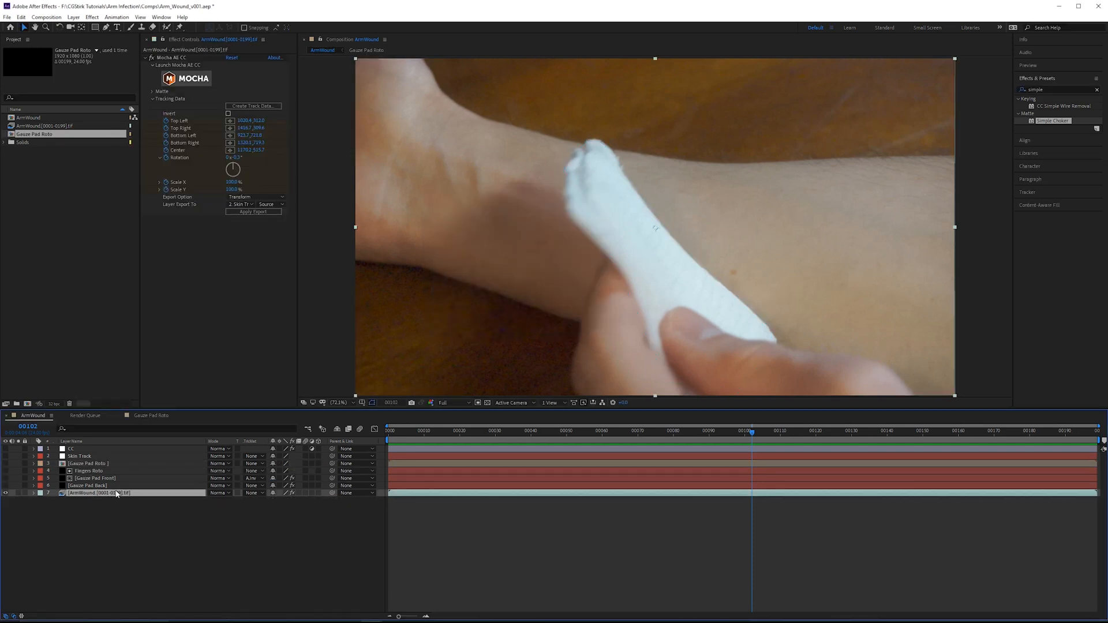
pyautogui.doubleClick(85, 464)
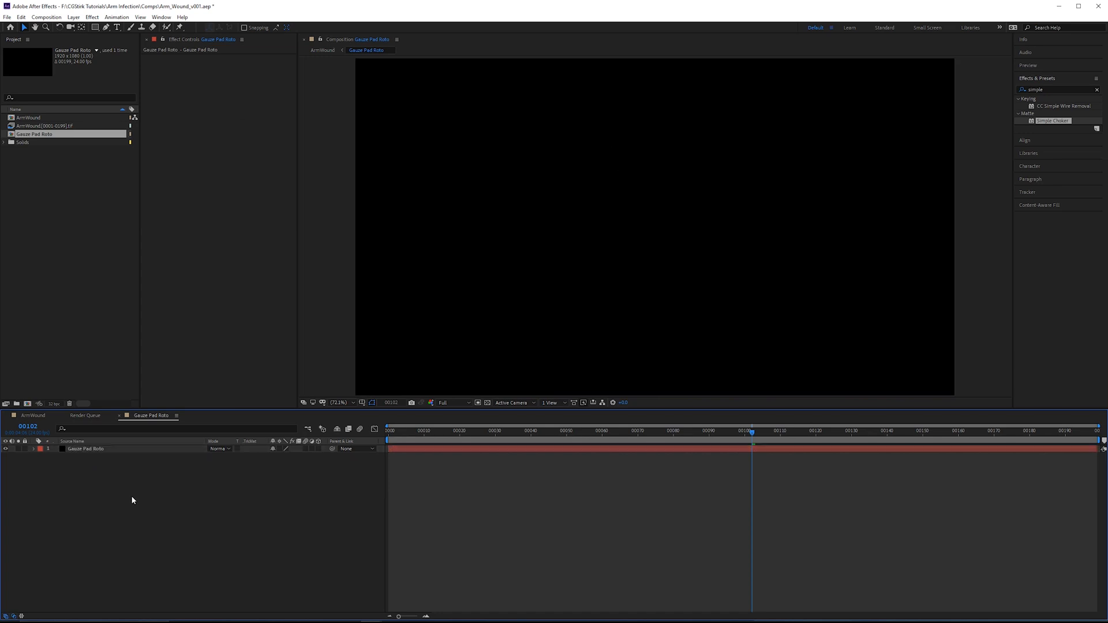
pyautogui.hotkey('ctrl', 'v')
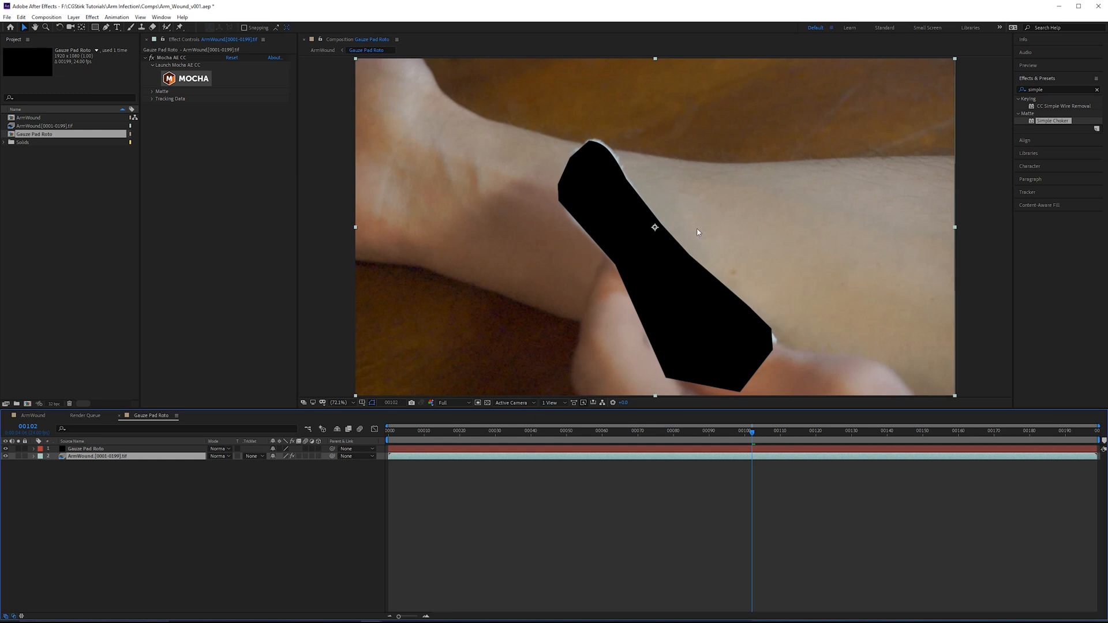
pyautogui.click(37, 416)
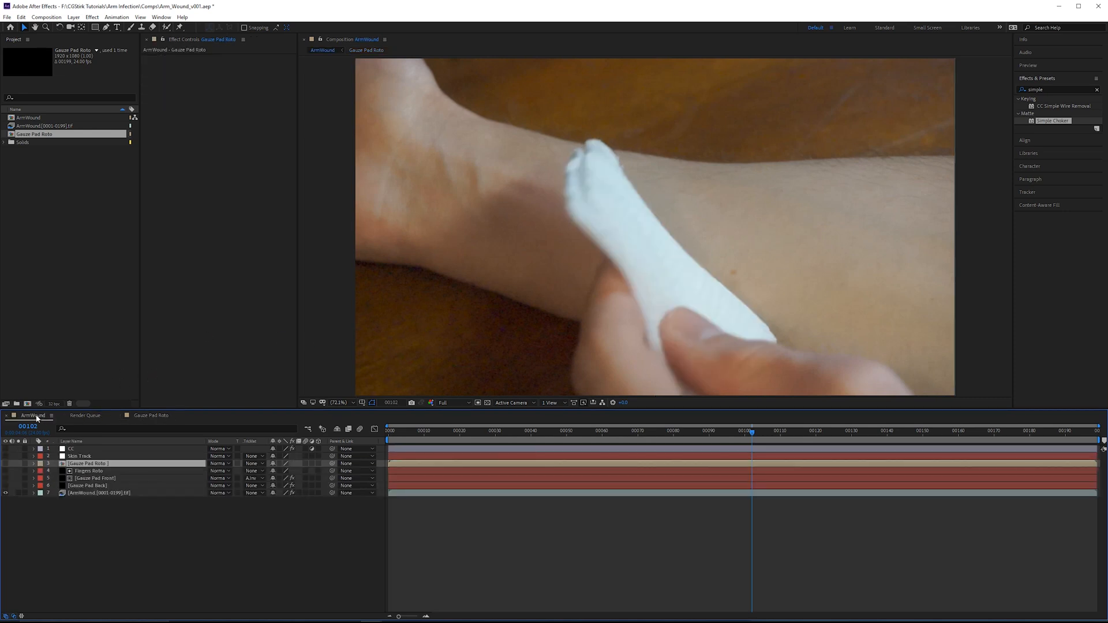
pyautogui.click(5, 464)
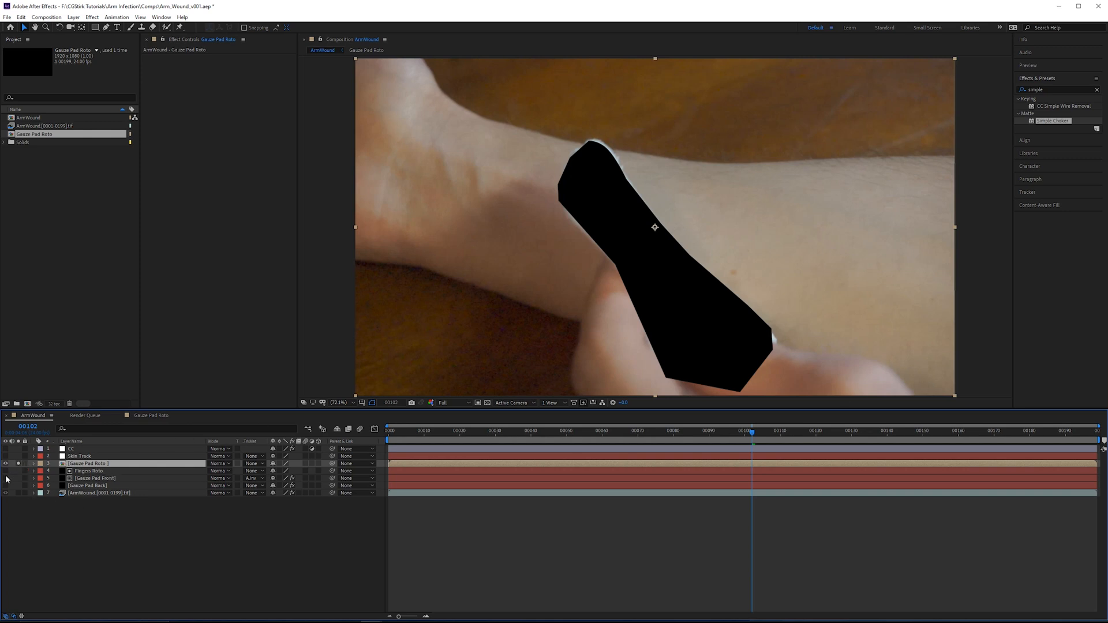
# - Make the ArmWound footage inside the Gauze Pad Roto composition a guide layer
pyautogui.doubleClick(79, 465)
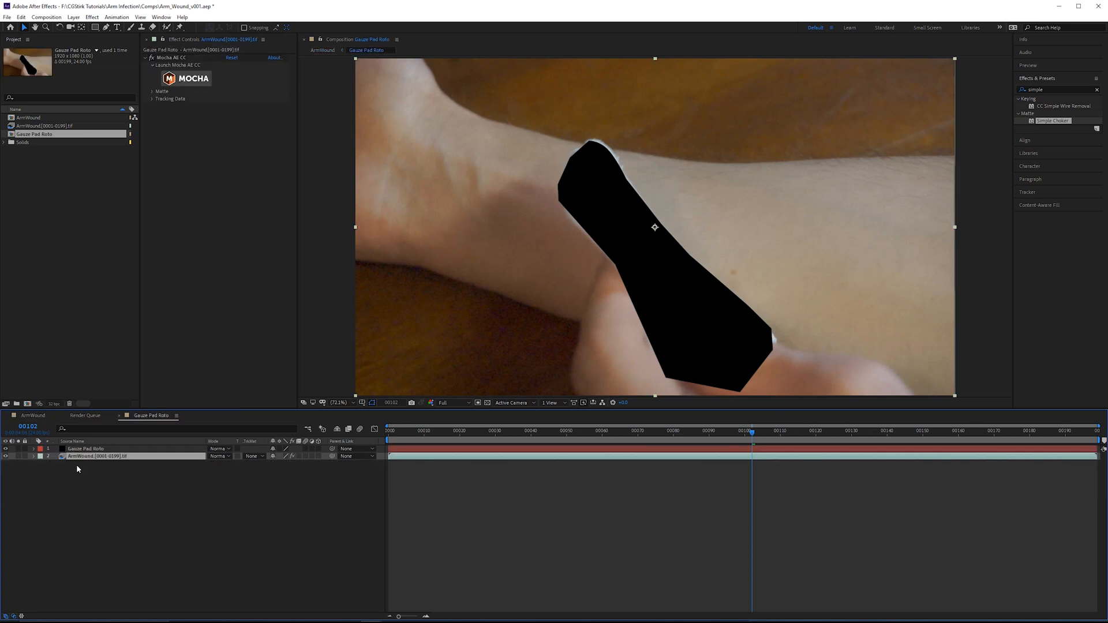
pyautogui.hotkey('alt', 'l')
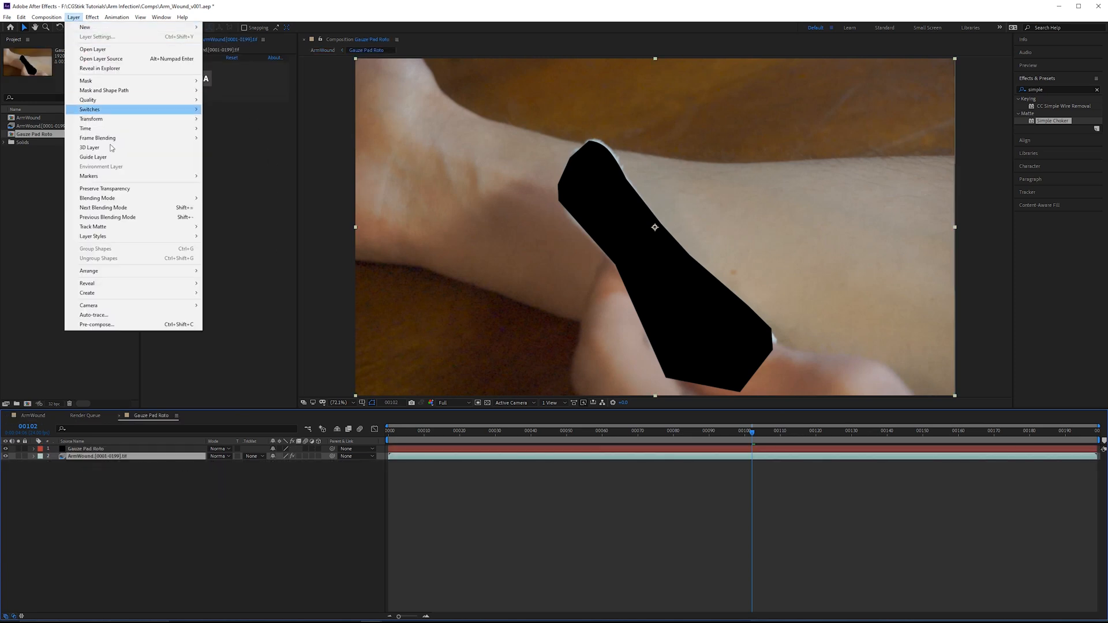
pyautogui.click(115, 157)
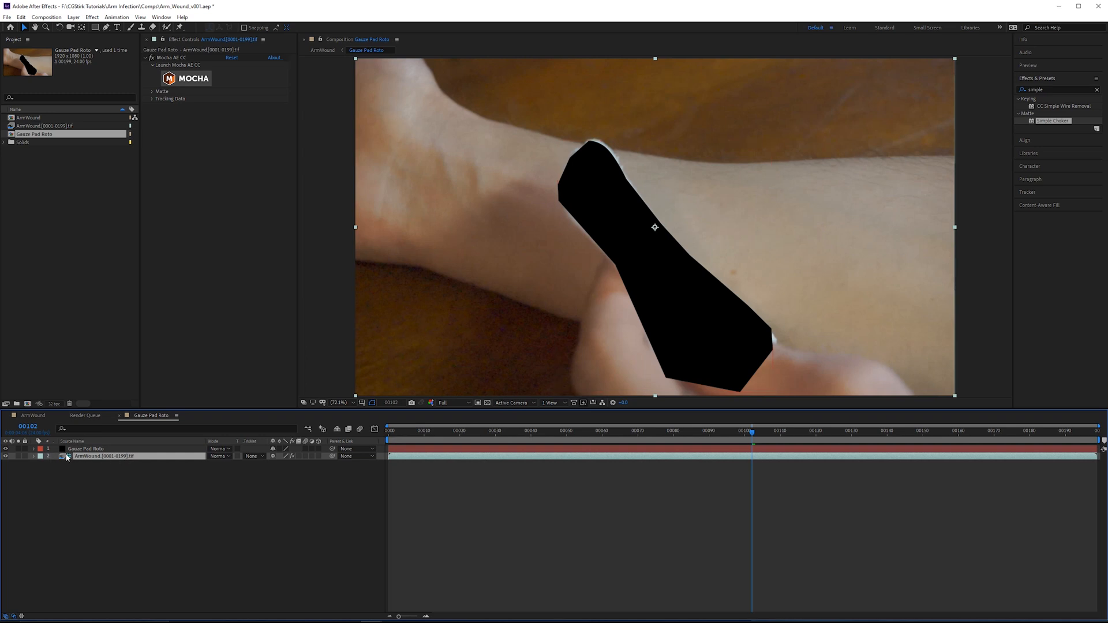
# - Solo the Gauze Pad Roto precomp in ArmWound to check its matte without the footage, and return to the normal view
pyautogui.click(34, 416)
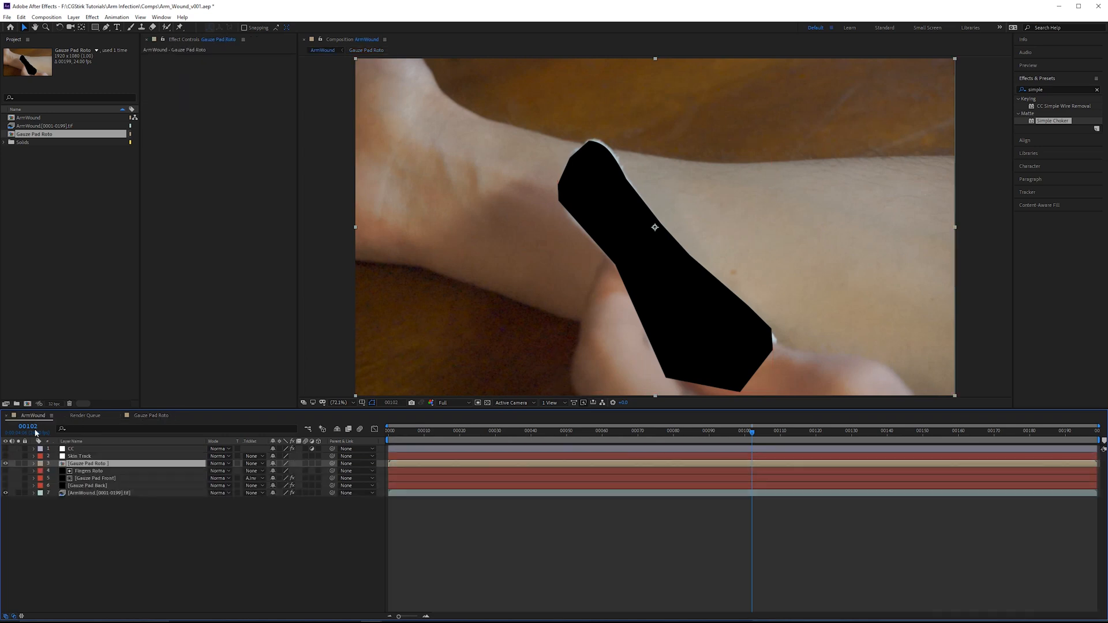
pyautogui.click(18, 463)
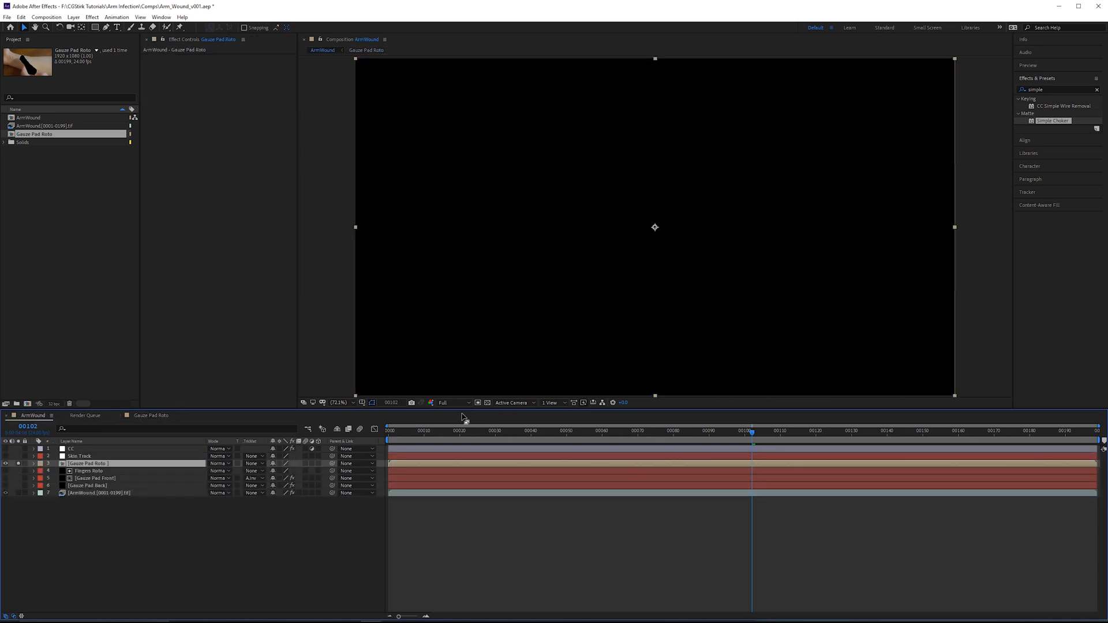
pyautogui.click(487, 402)
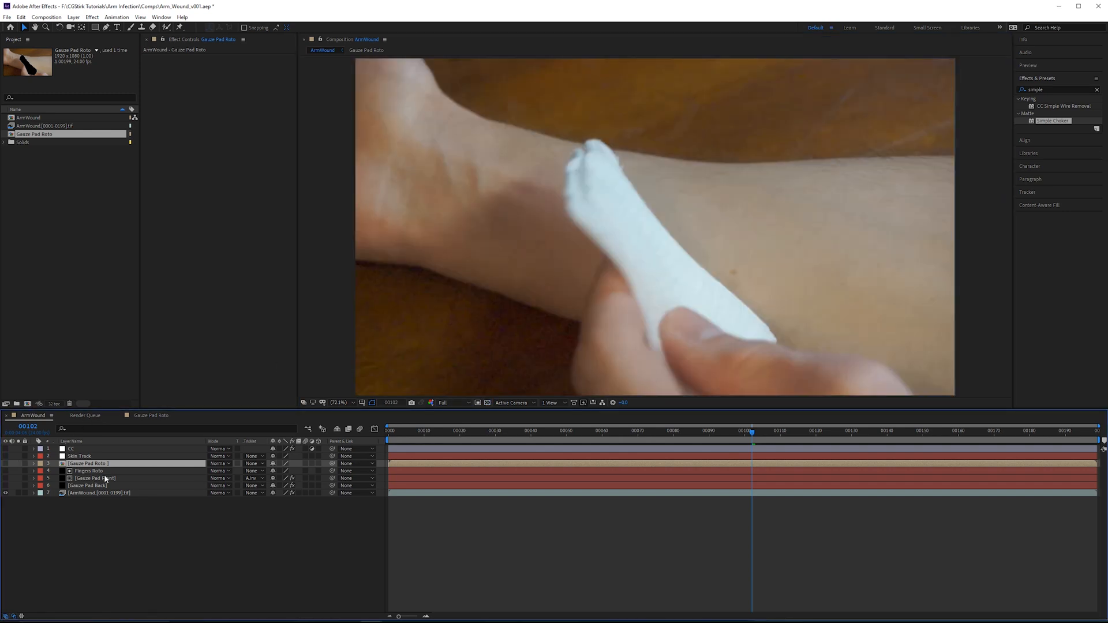
# - Select the Fingers Roto layer in the ArmWound composition
pyautogui.click(103, 472)
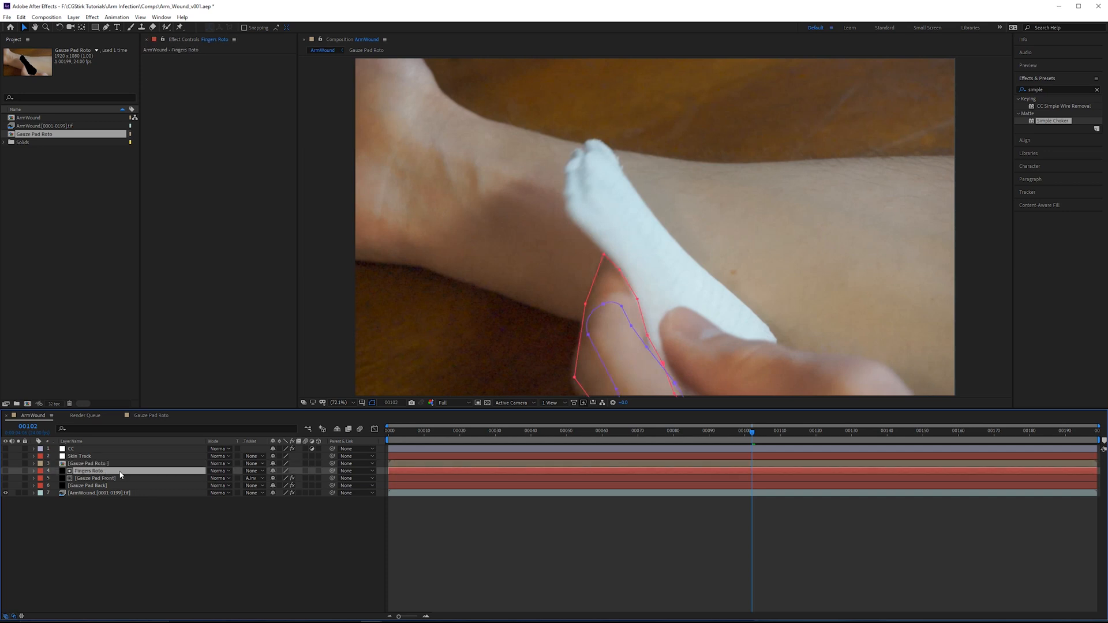